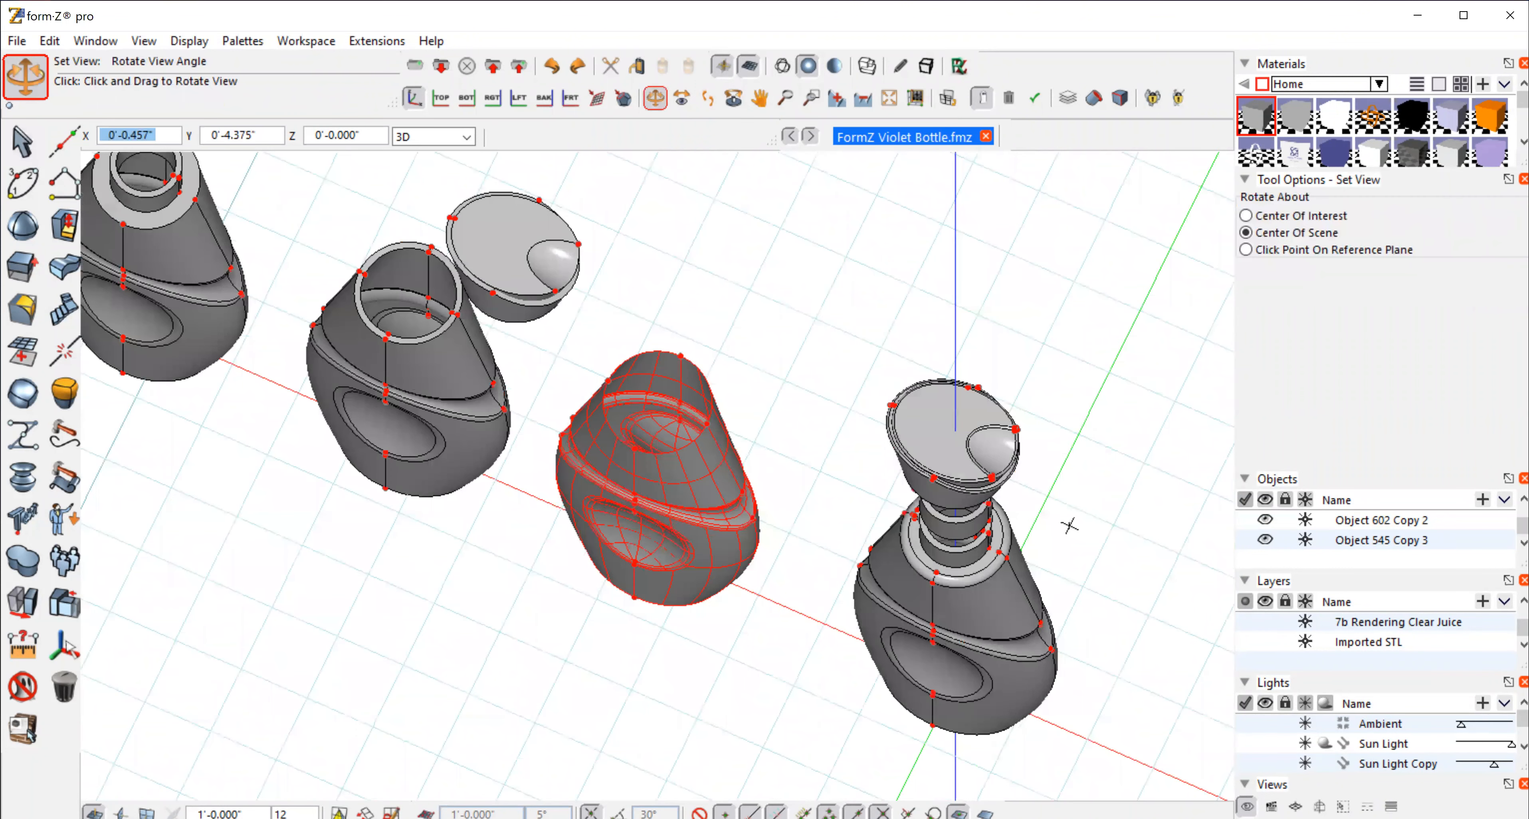
Step: Examine the row of bottle models and the Thicken tool's settings, and clear the current selection
drag(1069, 525, 1068, 357)
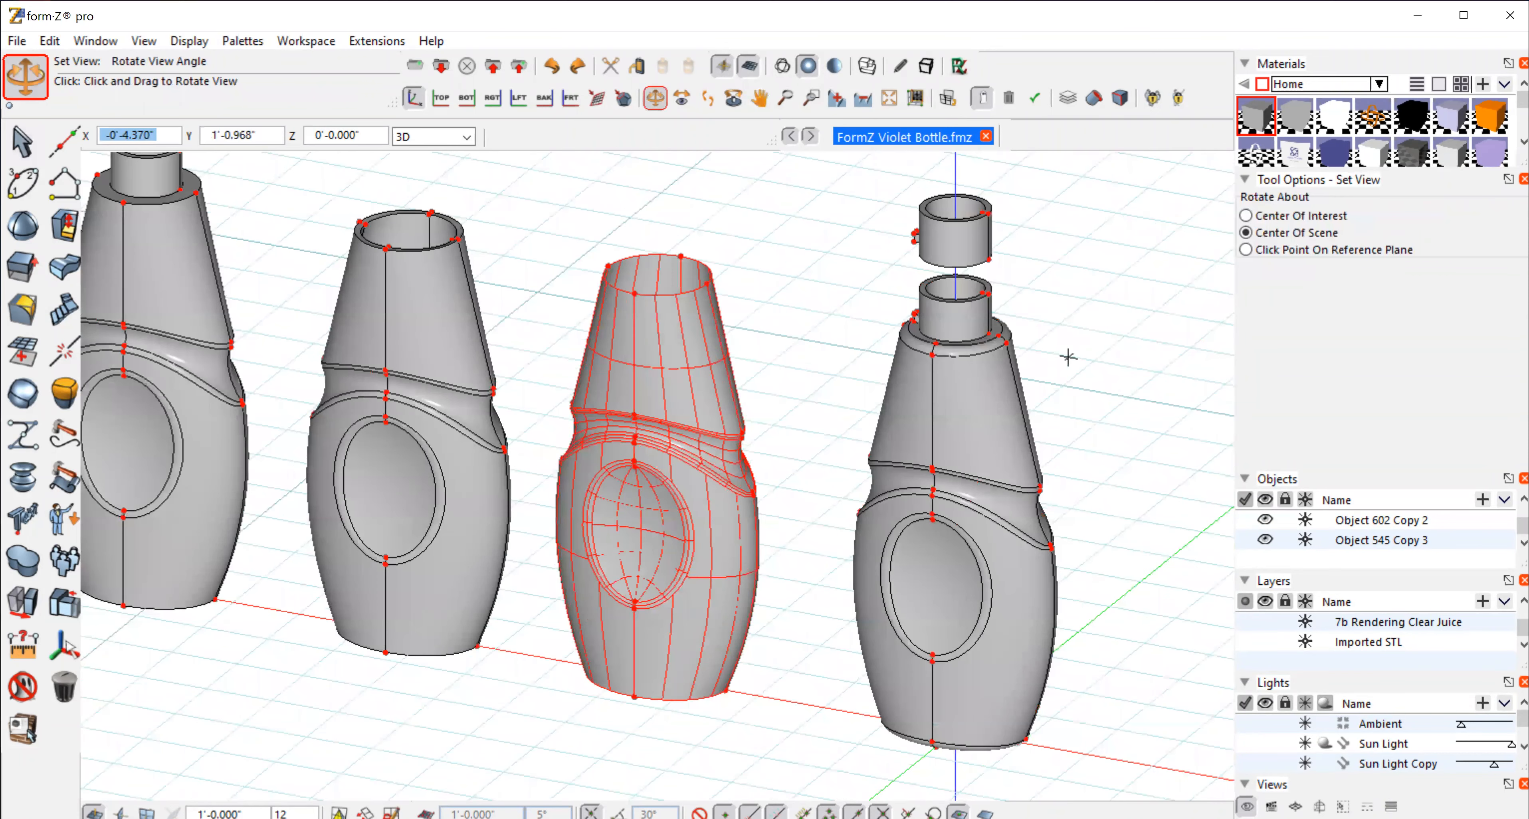
drag(1068, 357, 724, 261)
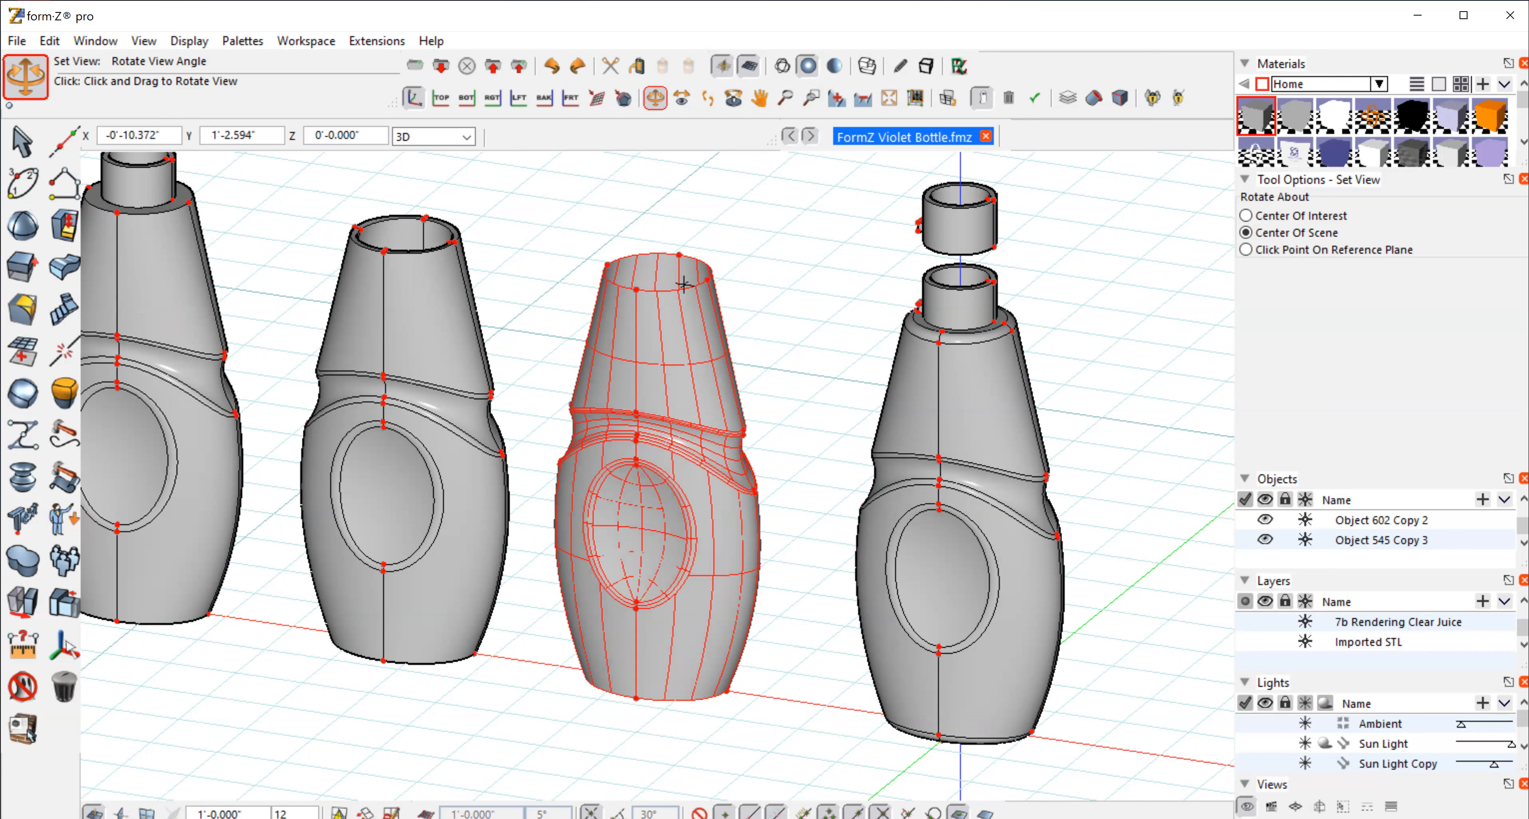
click(55, 270)
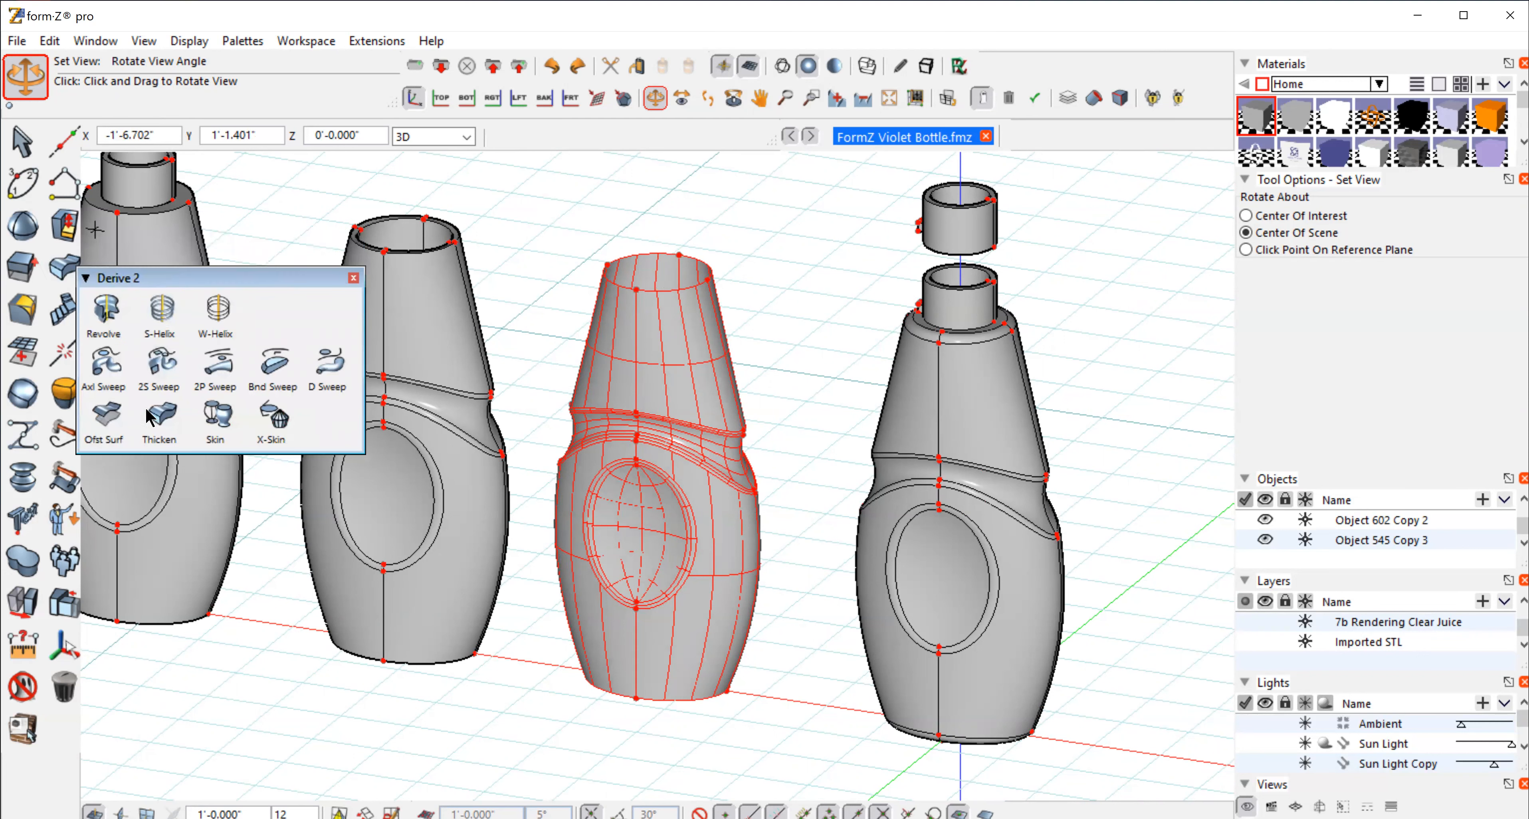
click(155, 423)
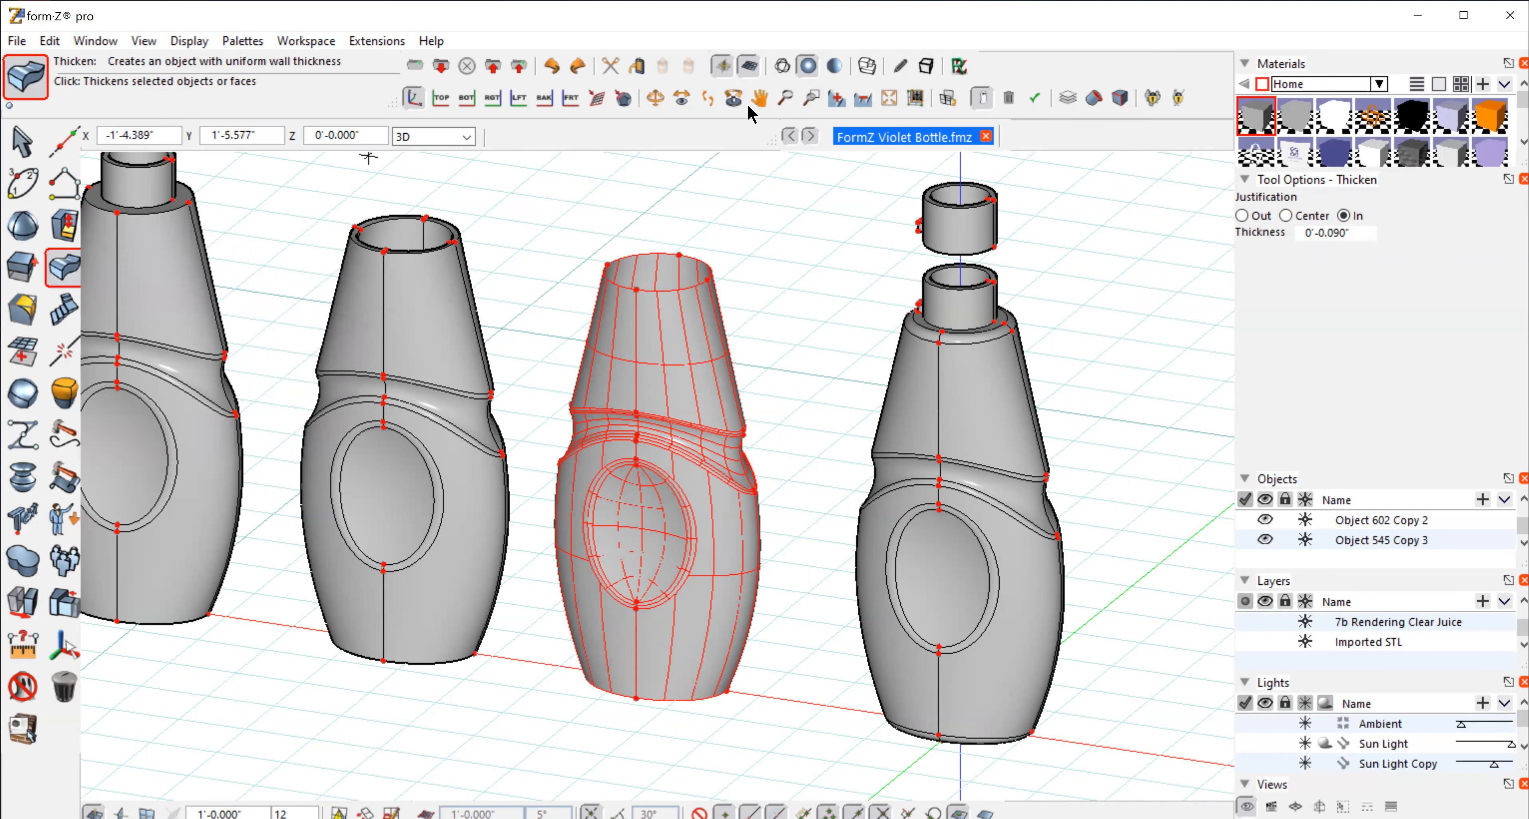
click(760, 98)
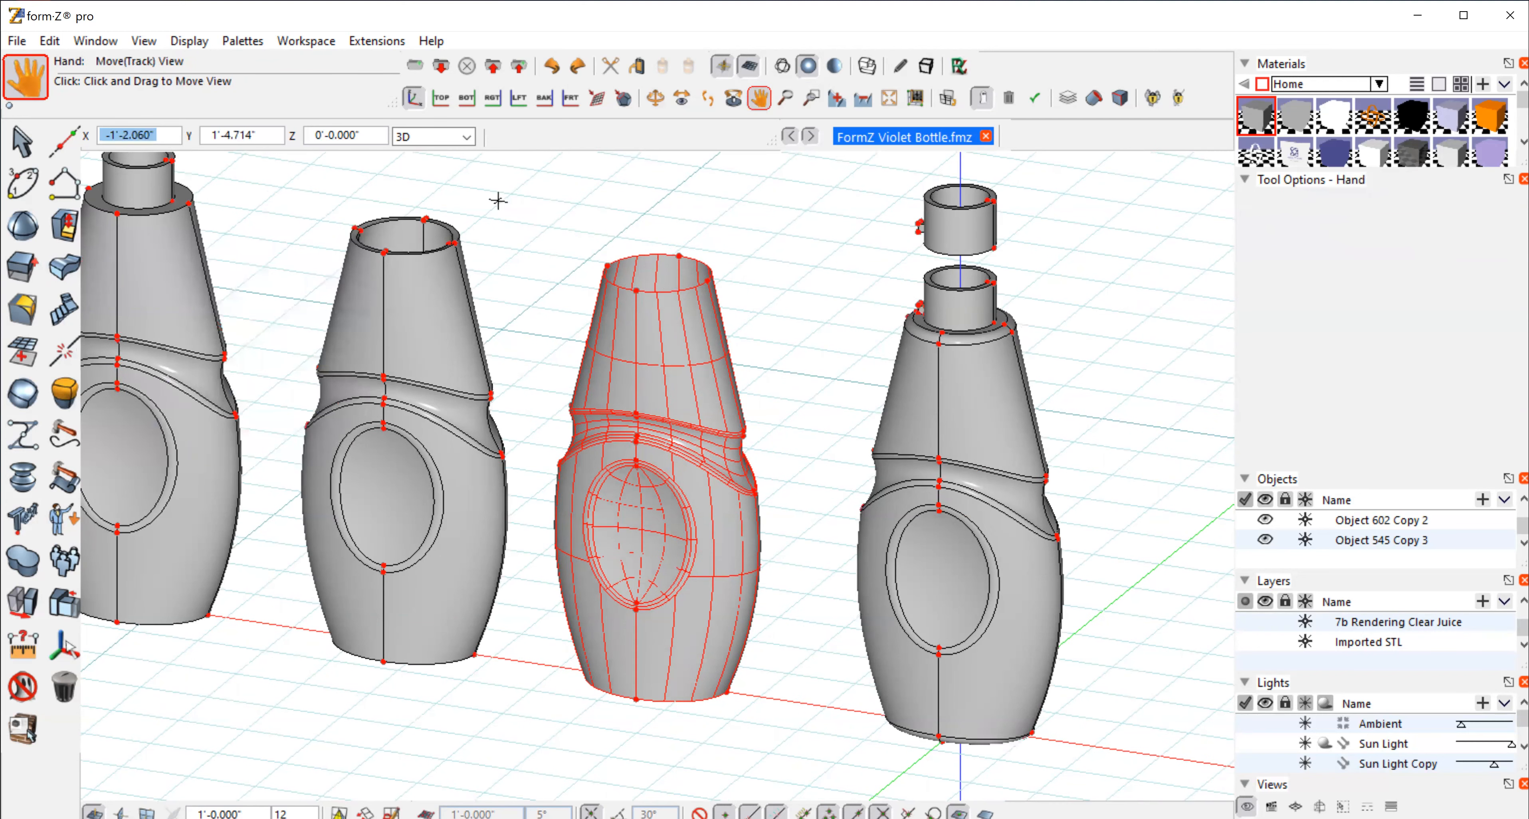
drag(501, 205, 652, 293)
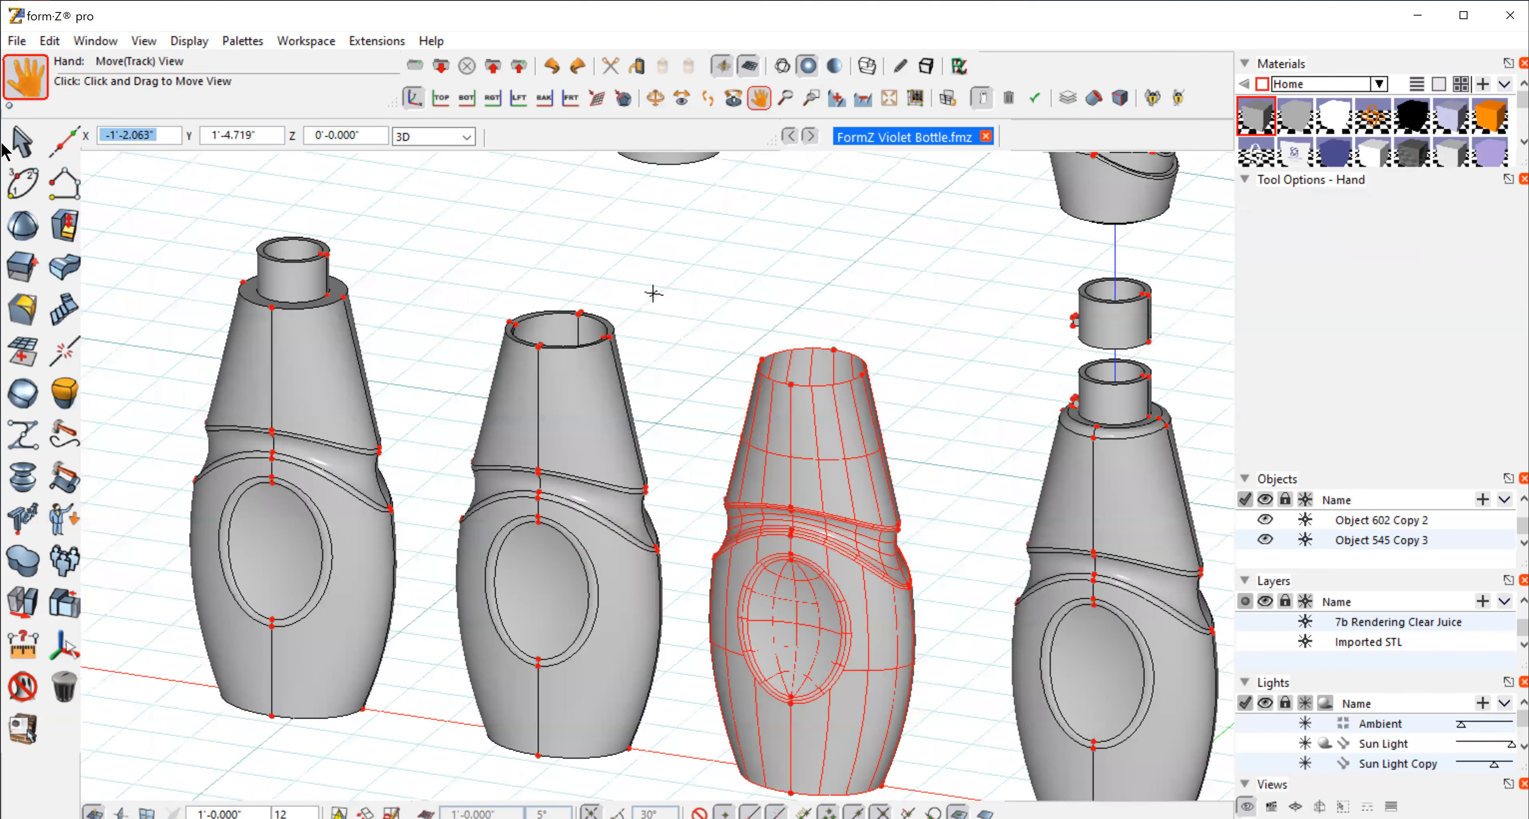
click(18, 143)
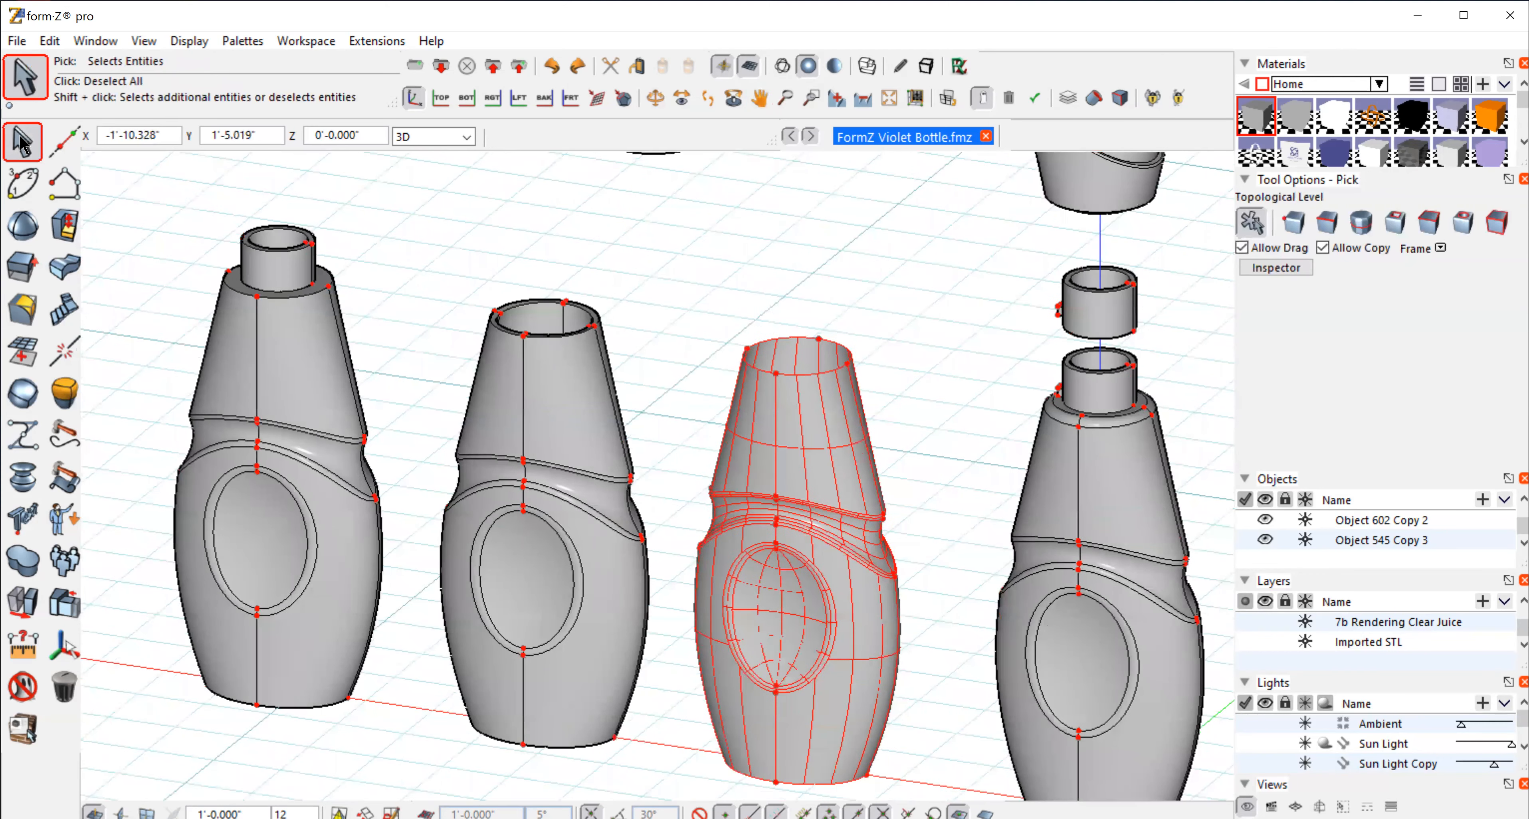
click(870, 264)
click(563, 356)
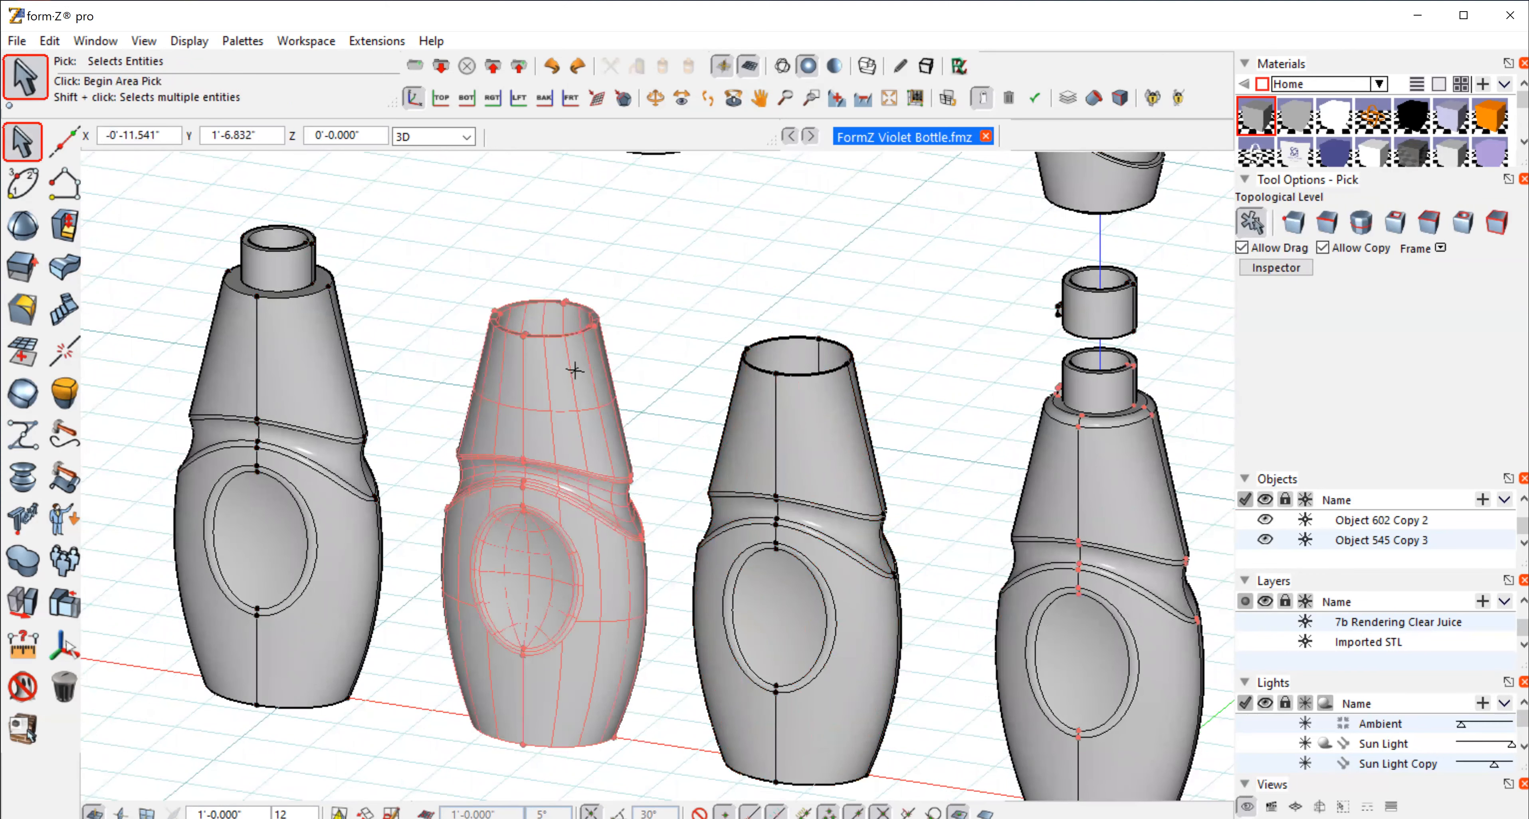
key(Escape)
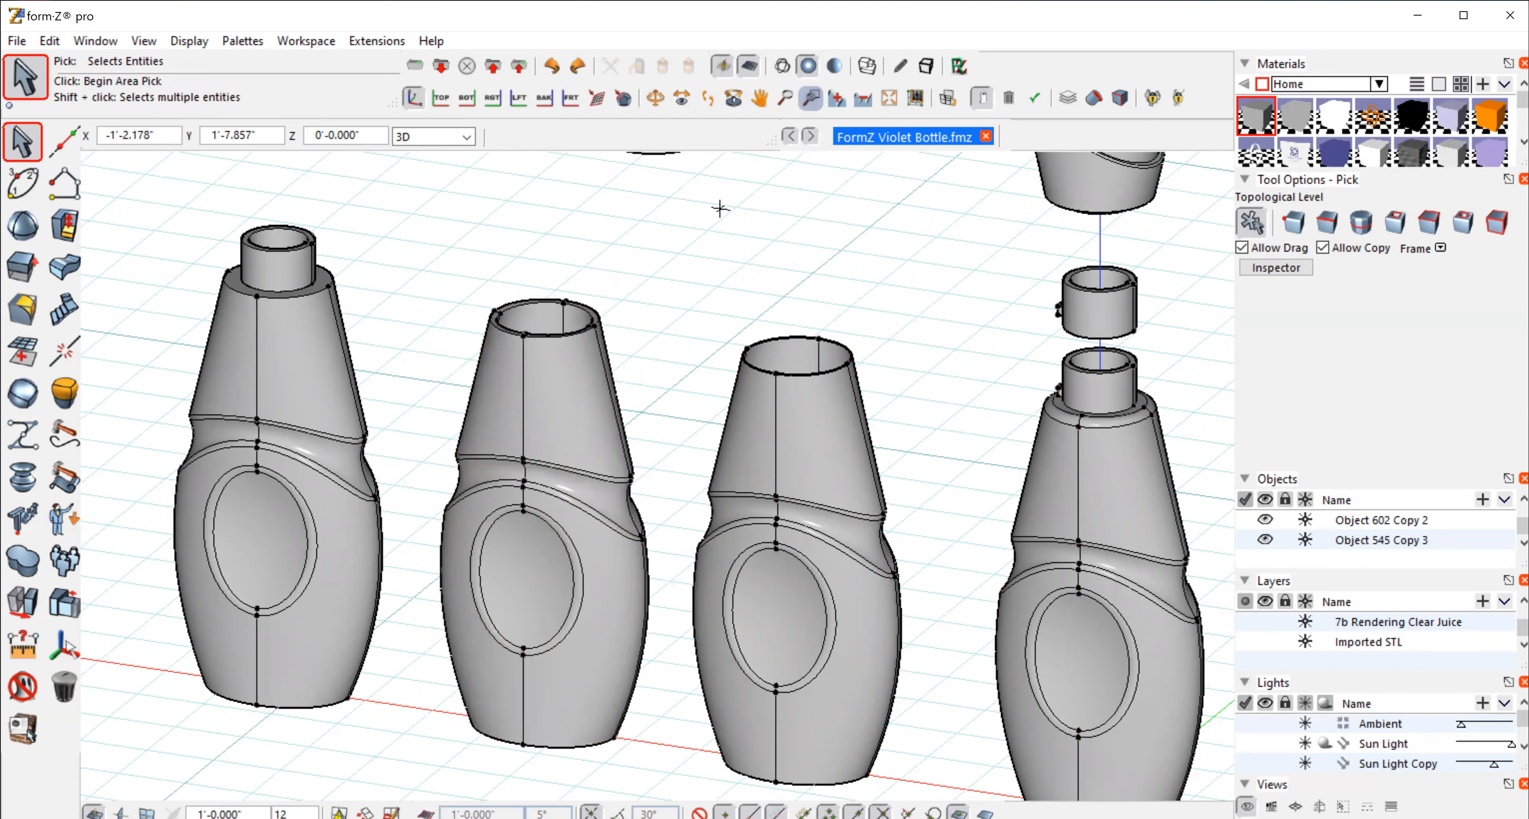
Step: Close the thickened bottle's top opening with an extruded two-point circle spanning the outer rim, 0'-1.499" in diameter and -0.09" high
click(811, 97)
drag(533, 326, 646, 386)
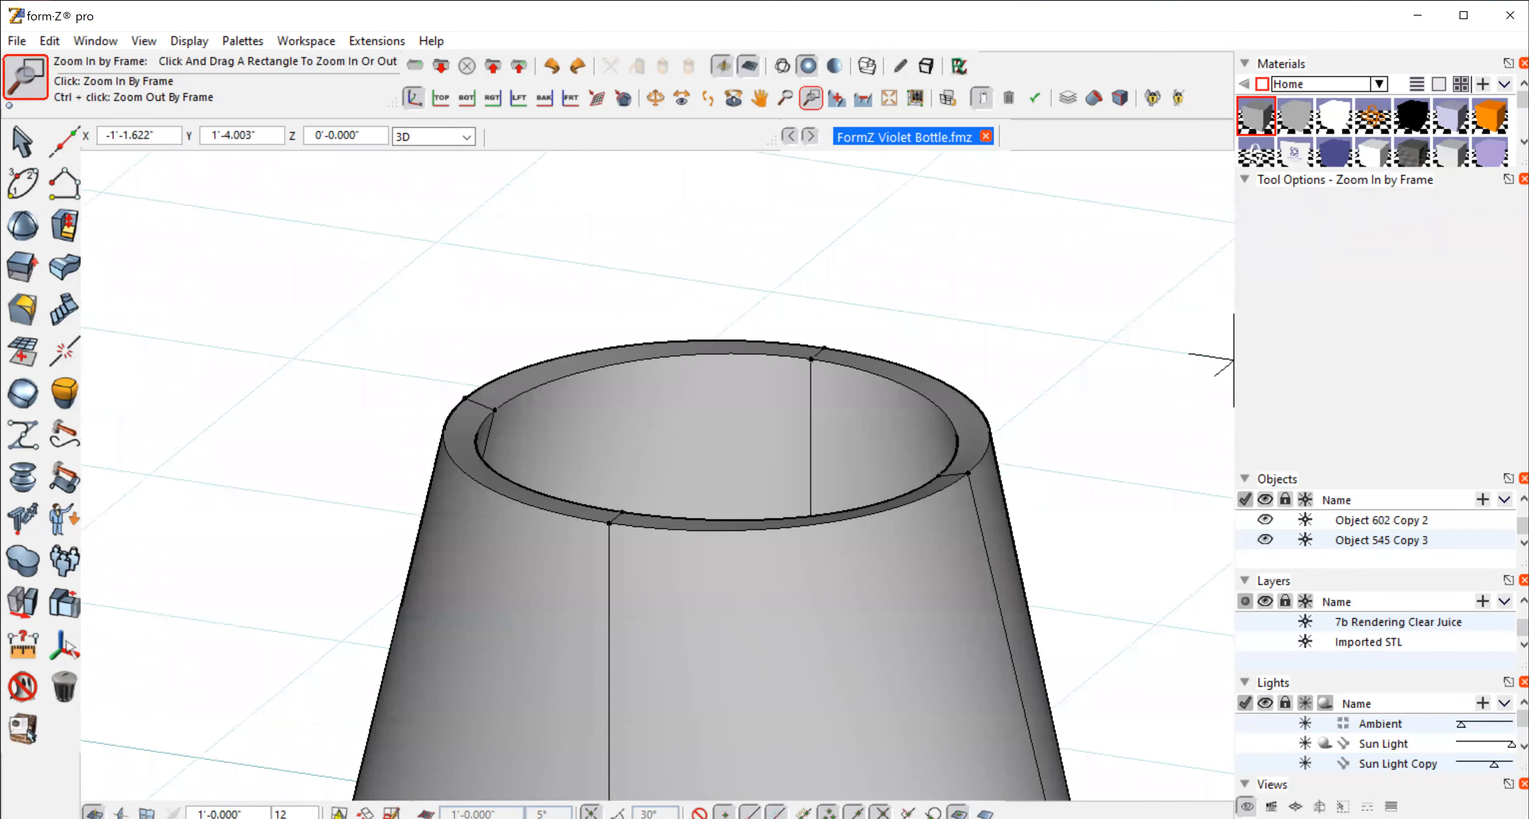
click(11, 190)
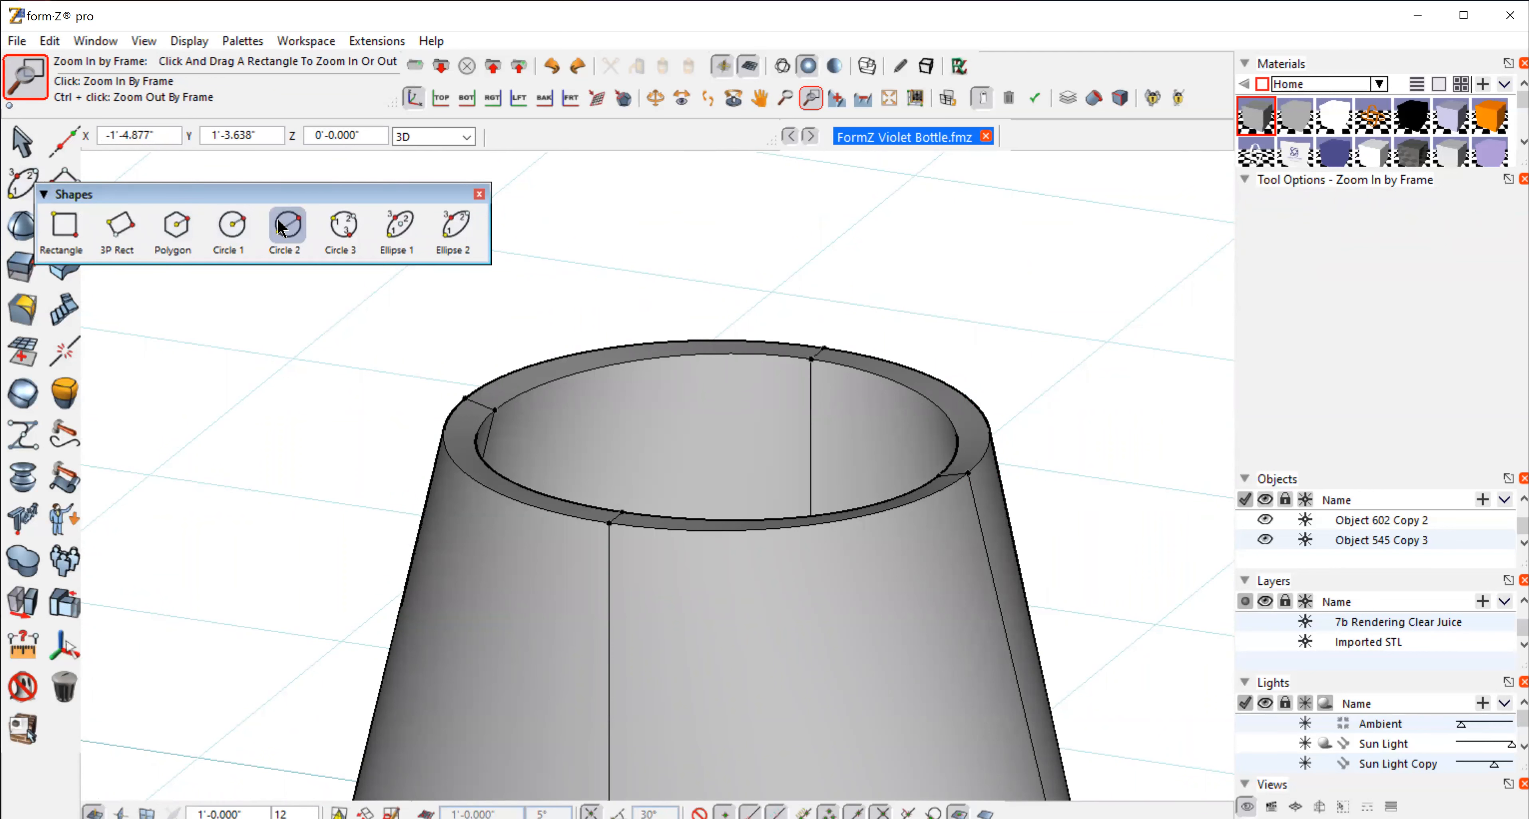
click(286, 228)
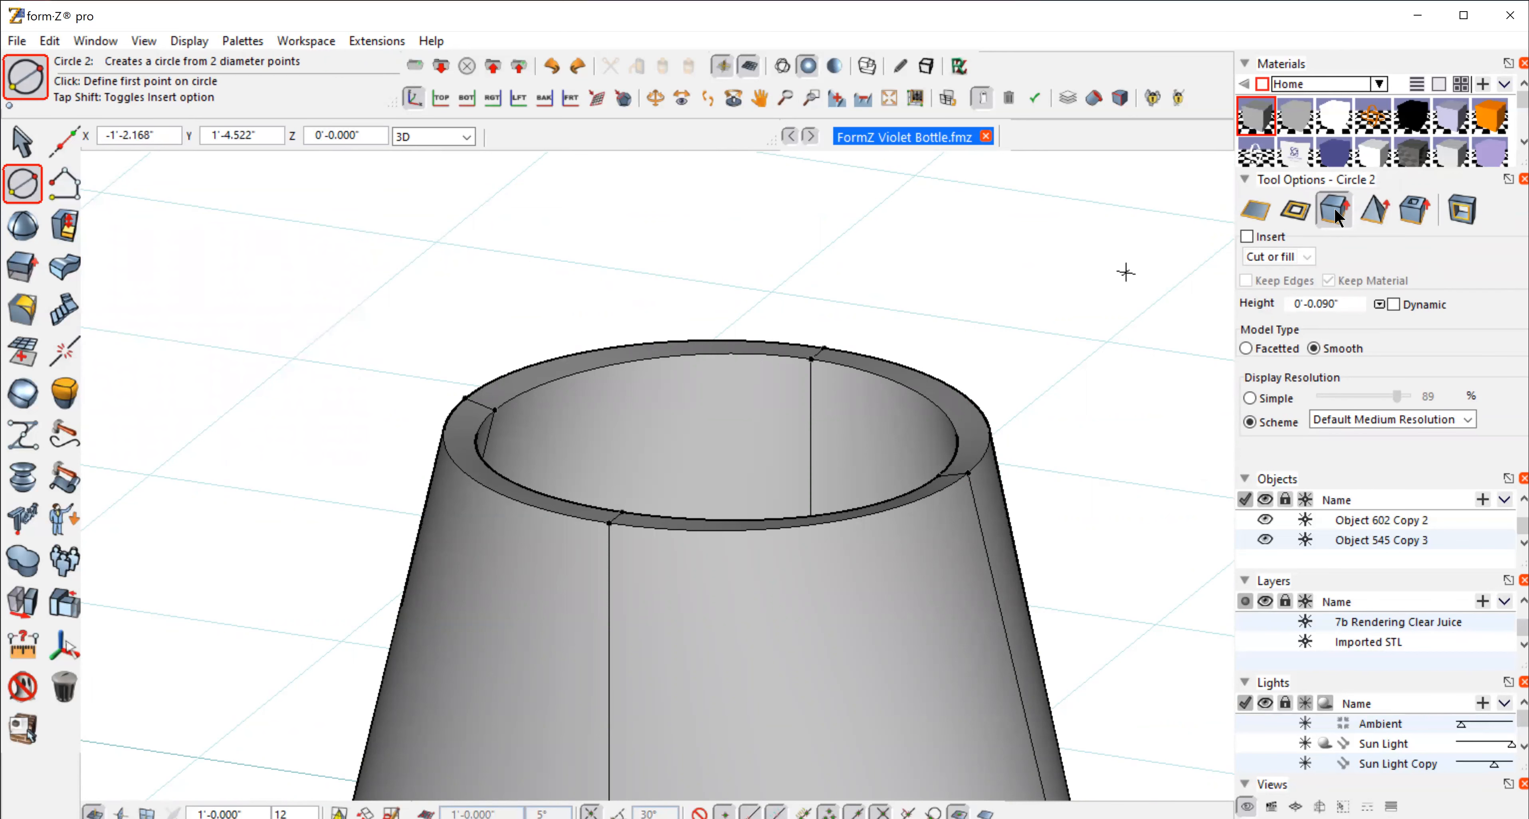
click(1345, 302)
key(BackSpace)
text(-.09)
key(Return)
click(18, 189)
click(463, 398)
click(967, 473)
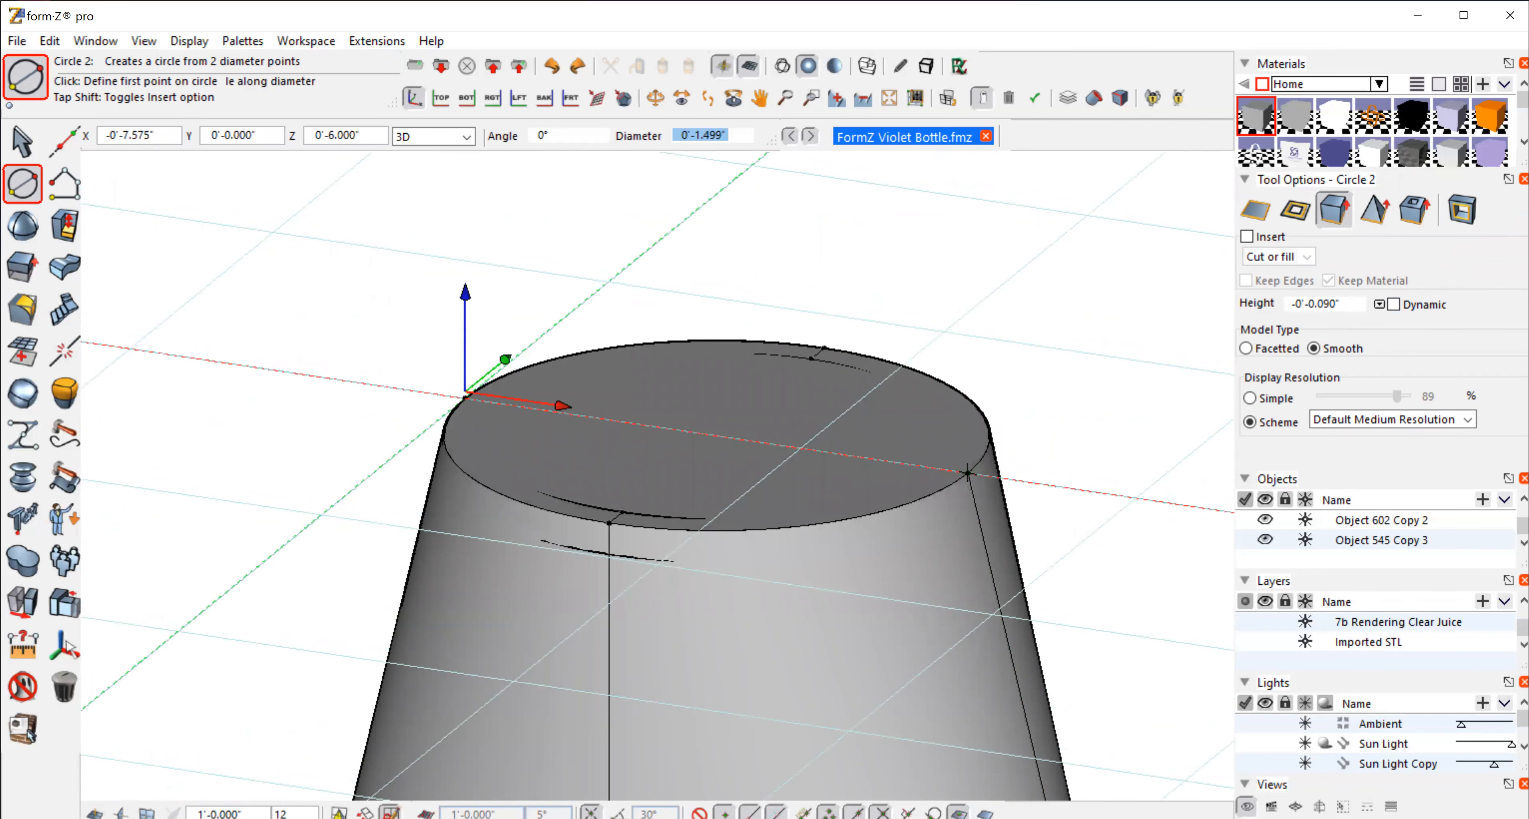
click(22, 143)
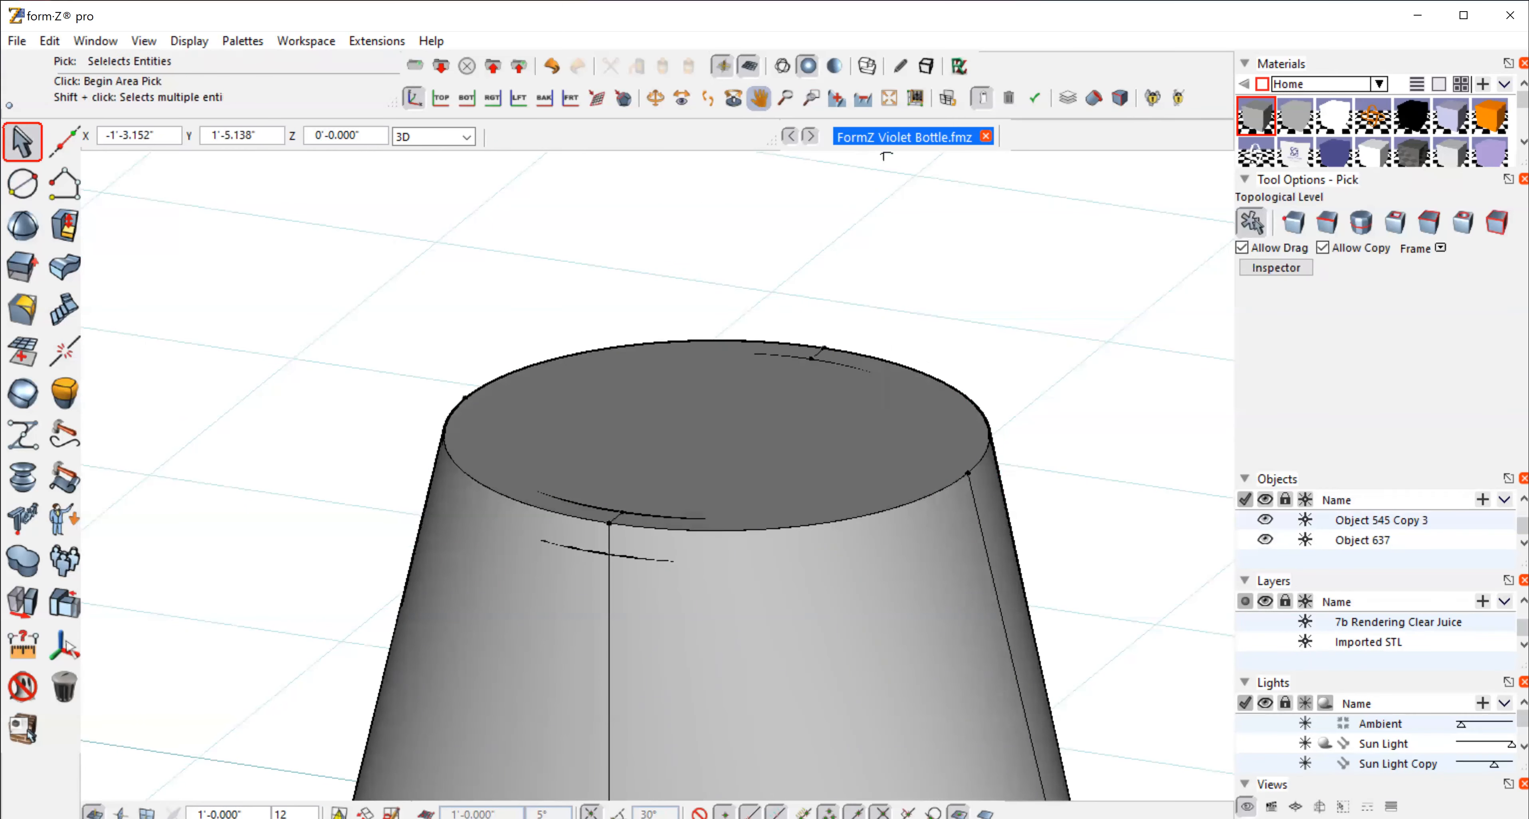
Step: Switch the display to wireframe to expose the open base of the thickened bottle
click(759, 98)
drag(733, 686, 775, 154)
drag(758, 642, 734, 173)
drag(734, 676, 754, 316)
drag(748, 440, 717, 338)
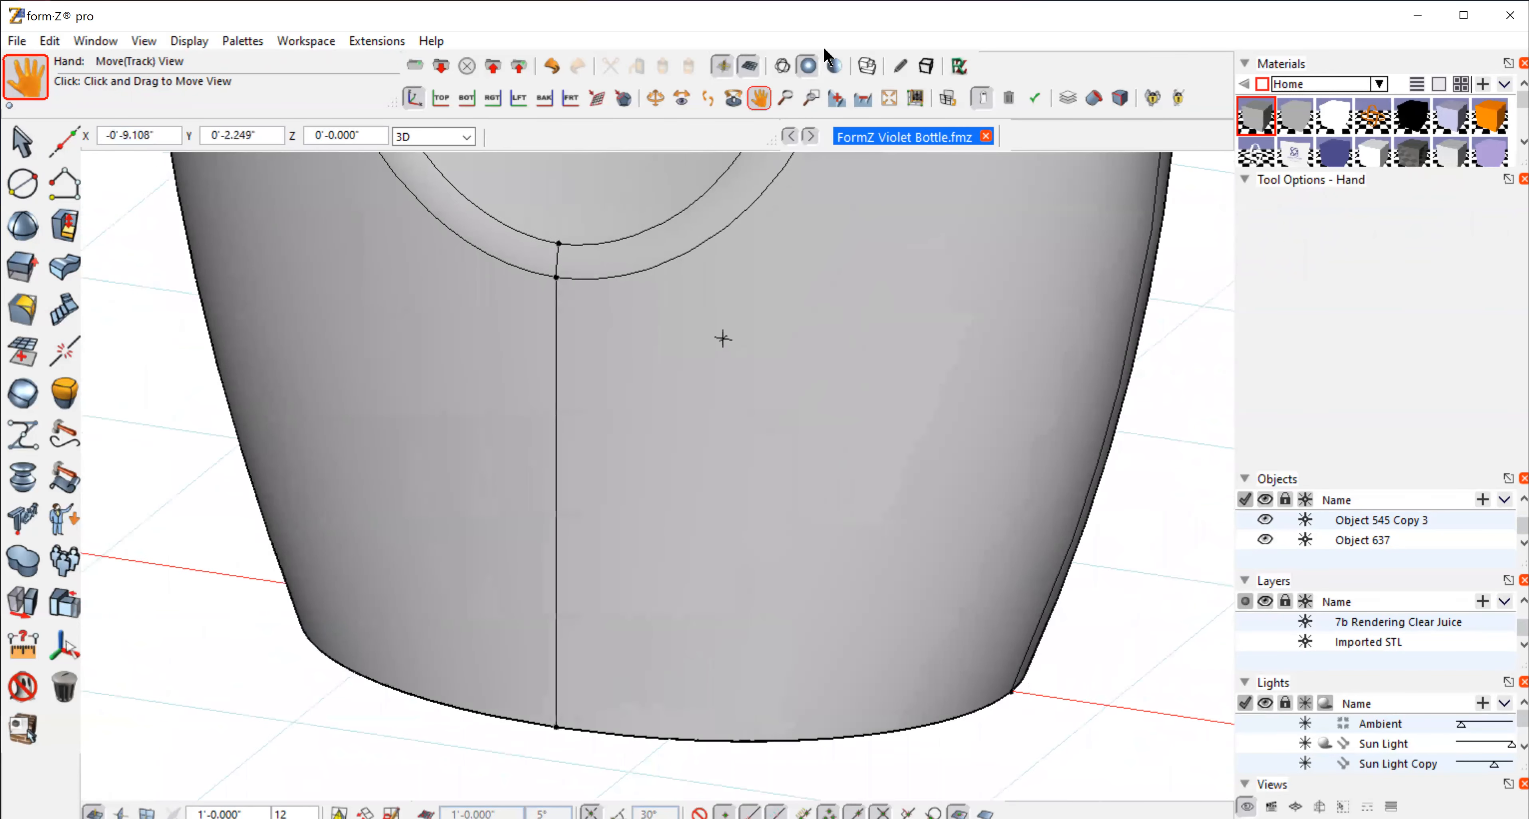
click(782, 66)
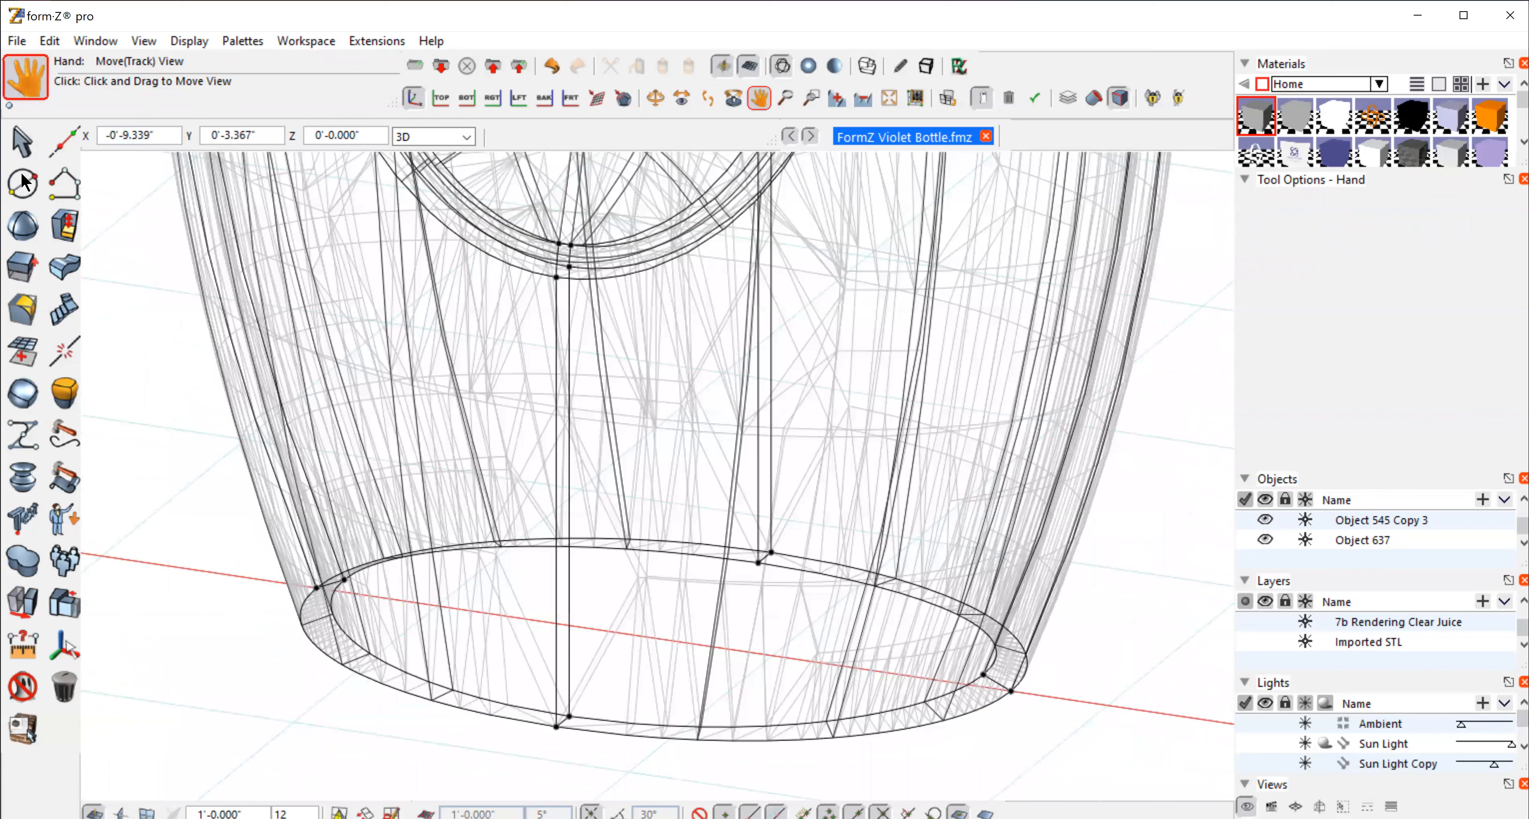
Step: Close the bottle's base with an extruded ellipse snapped to the outer edge, 0'-2.071" axis length, 0'-0.749" Y radius and 0.09" high
click(21, 175)
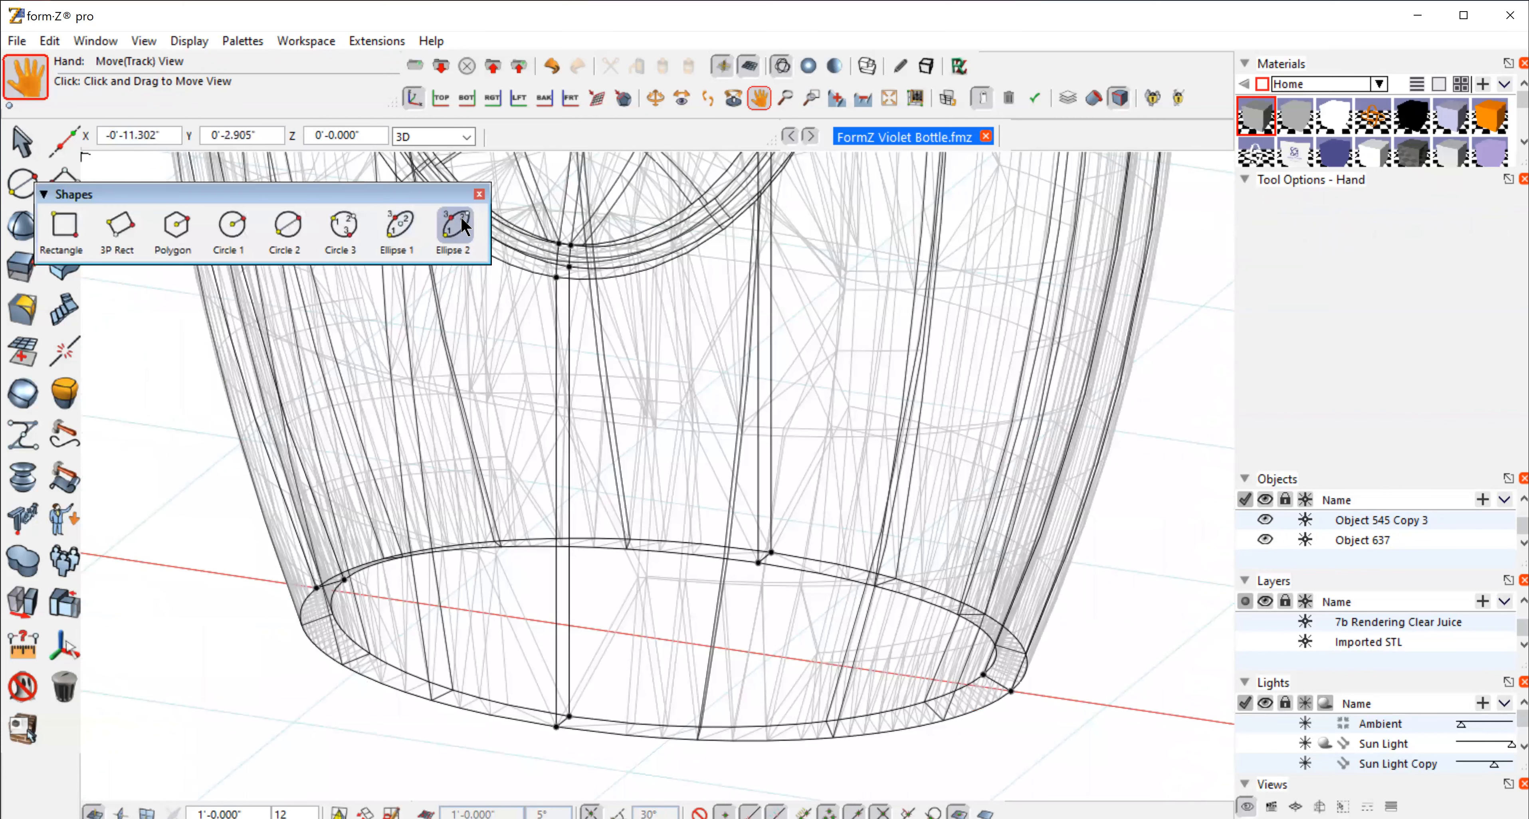
click(454, 225)
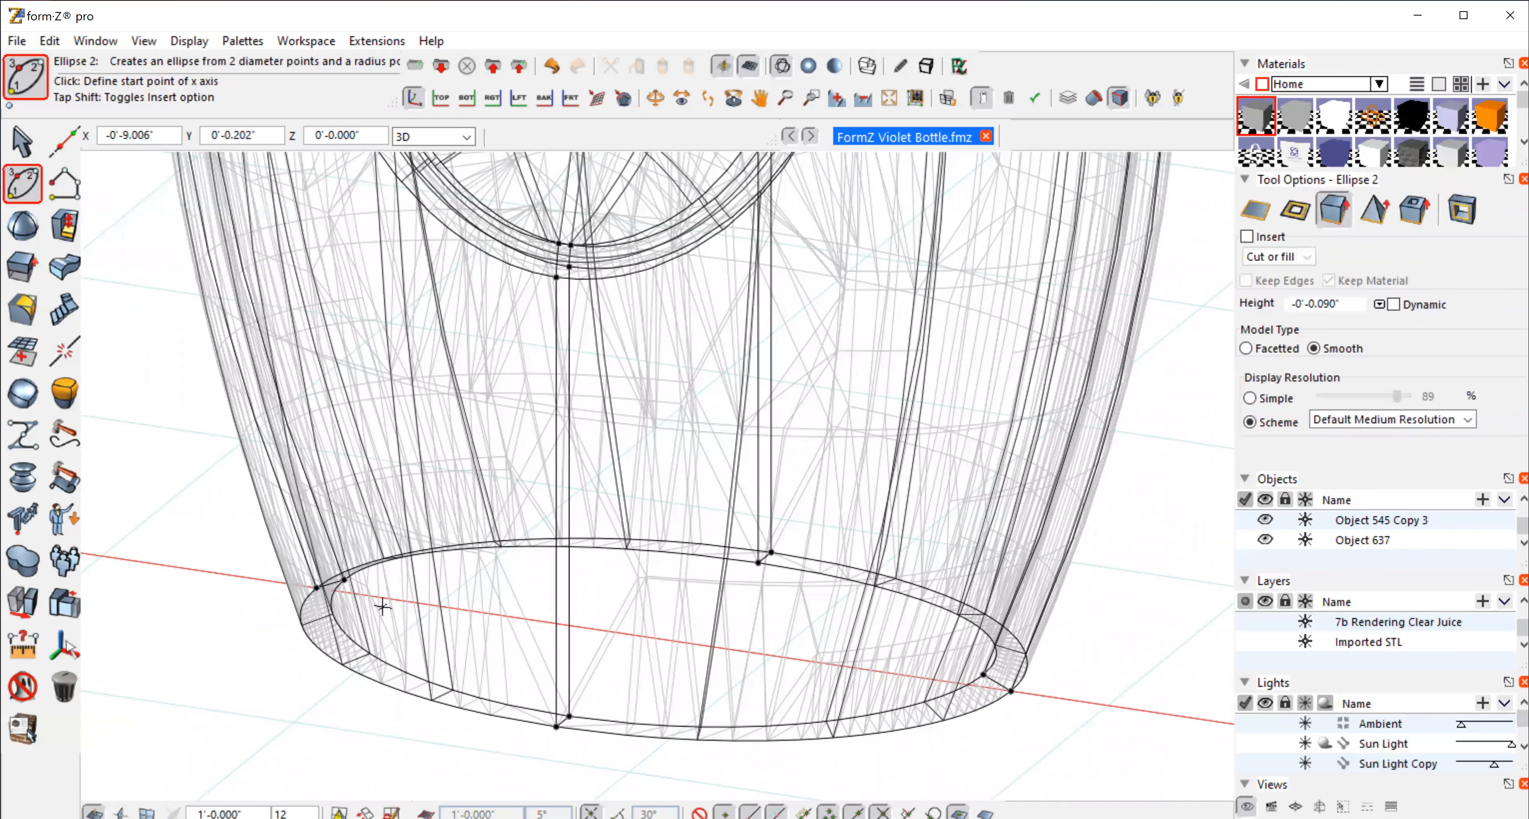
click(316, 587)
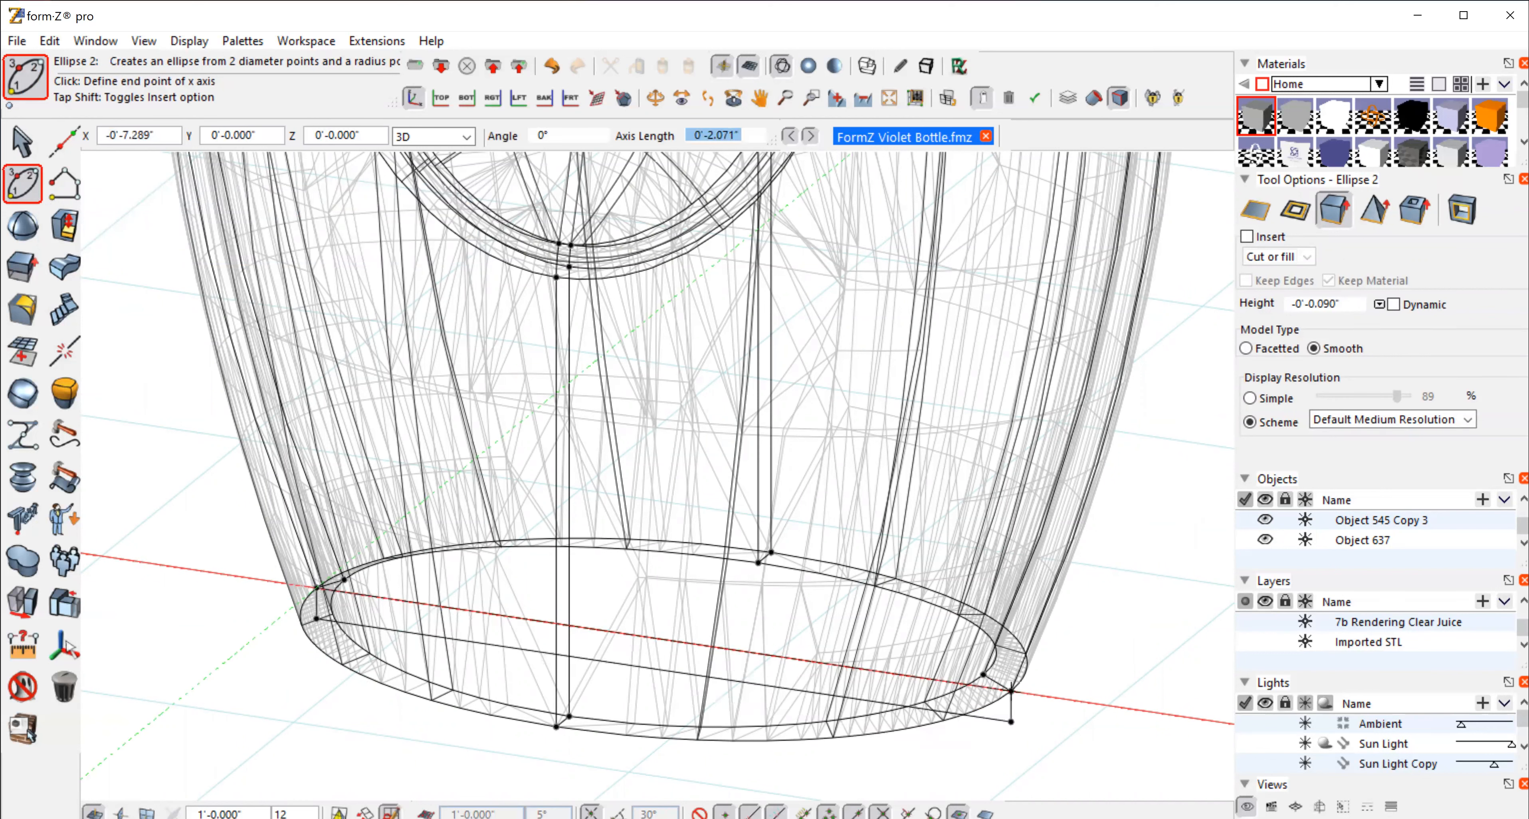
click(1011, 690)
click(1356, 300)
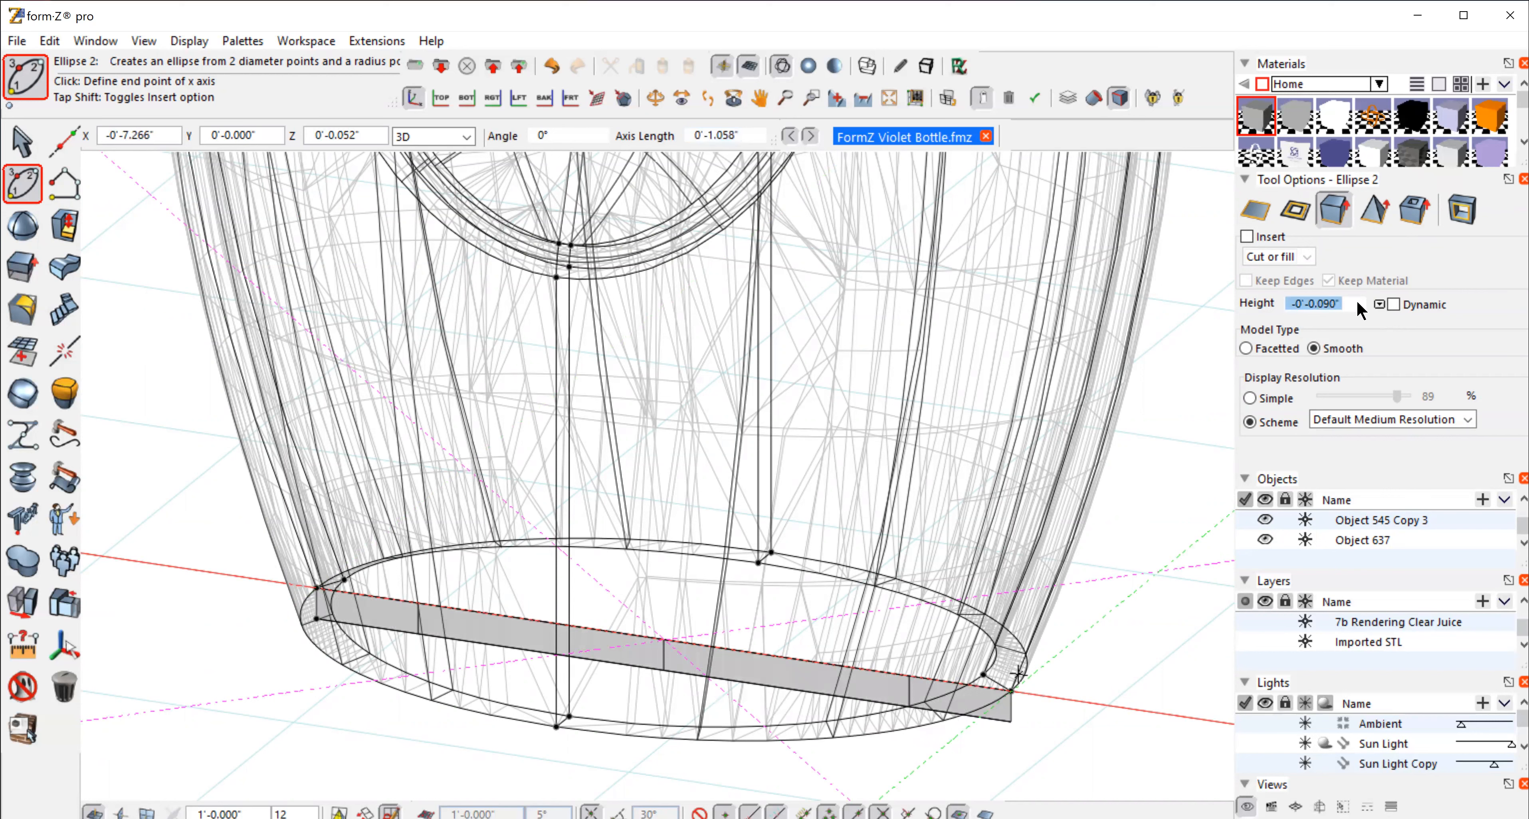
key(BackSpace)
text(.09)
key(Return)
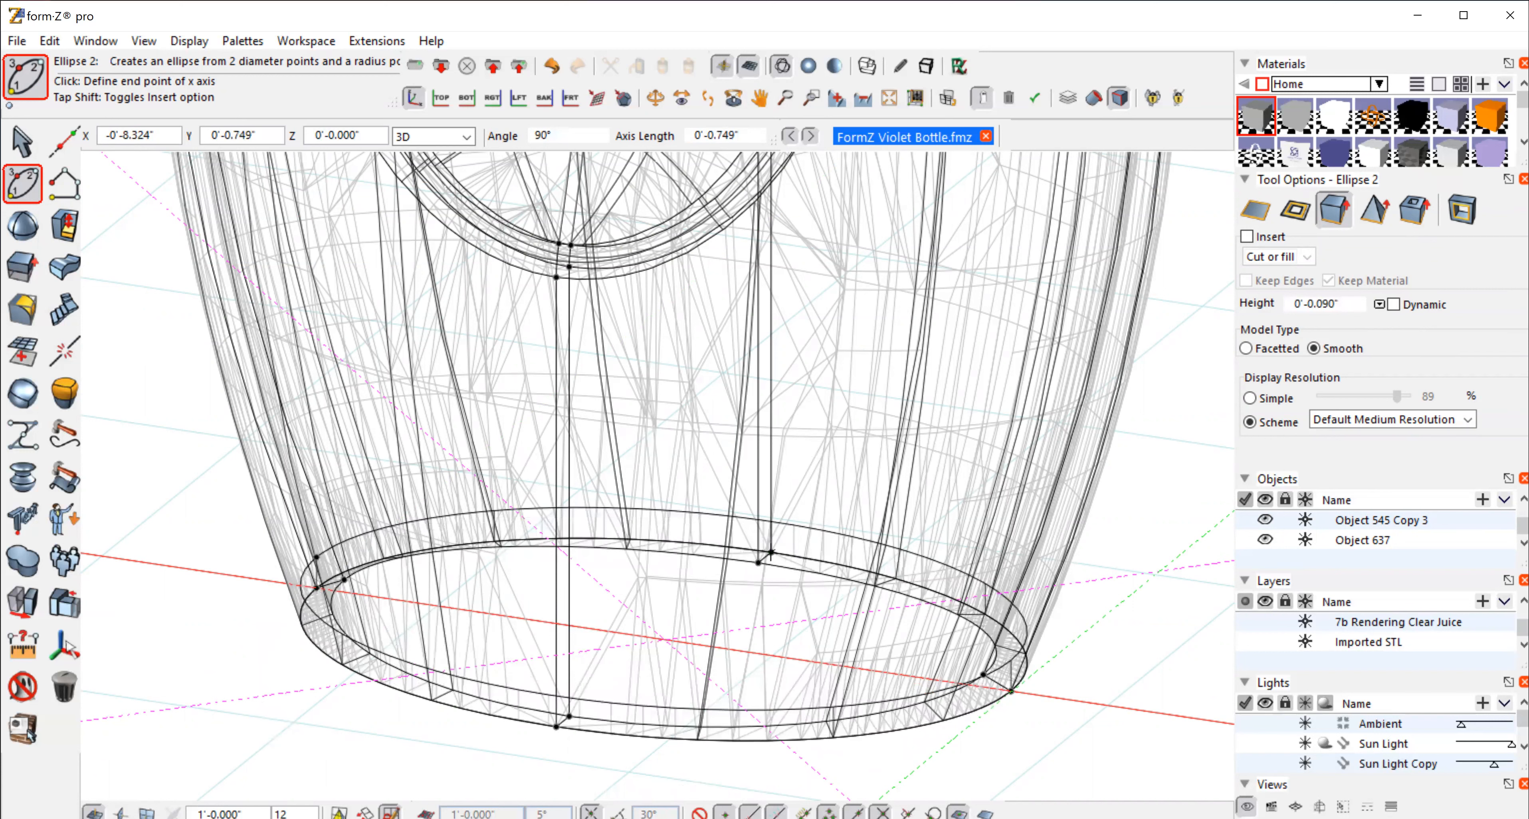
click(771, 554)
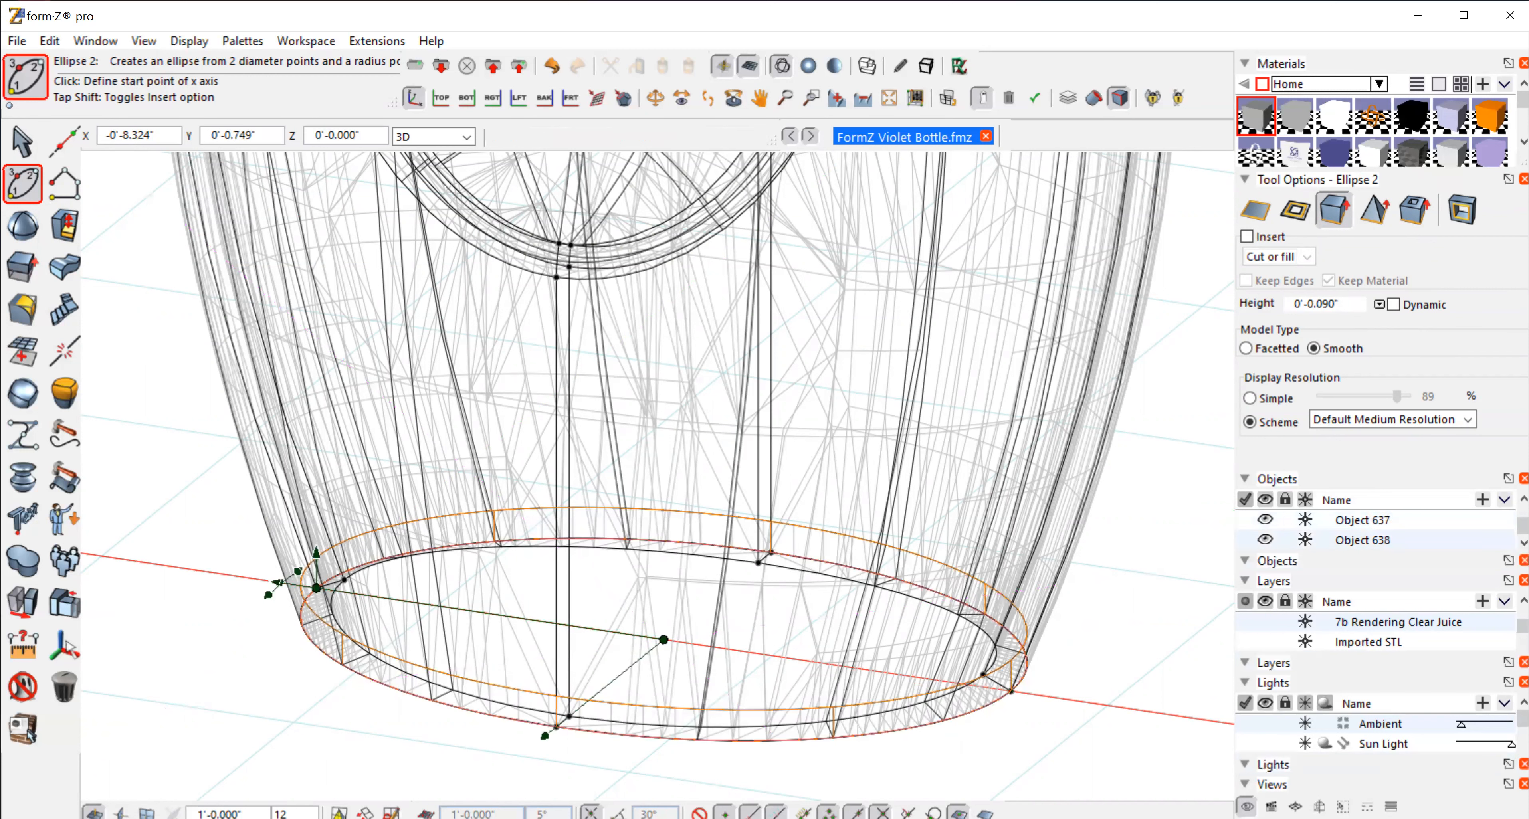
Step: Union the thickened bottle with its top and base caps, and return to the shaded display
click(863, 99)
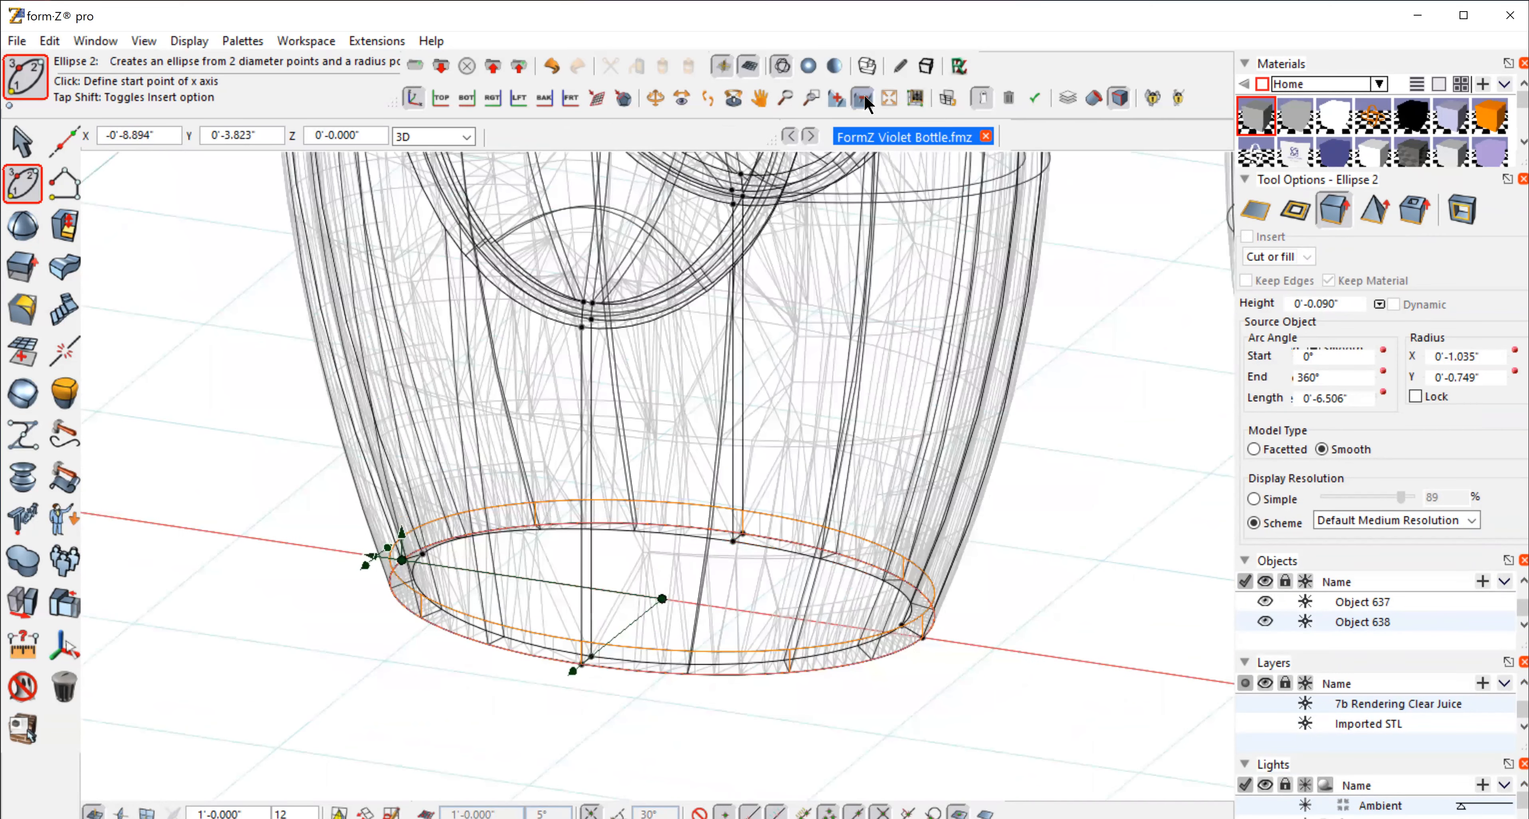
click(761, 99)
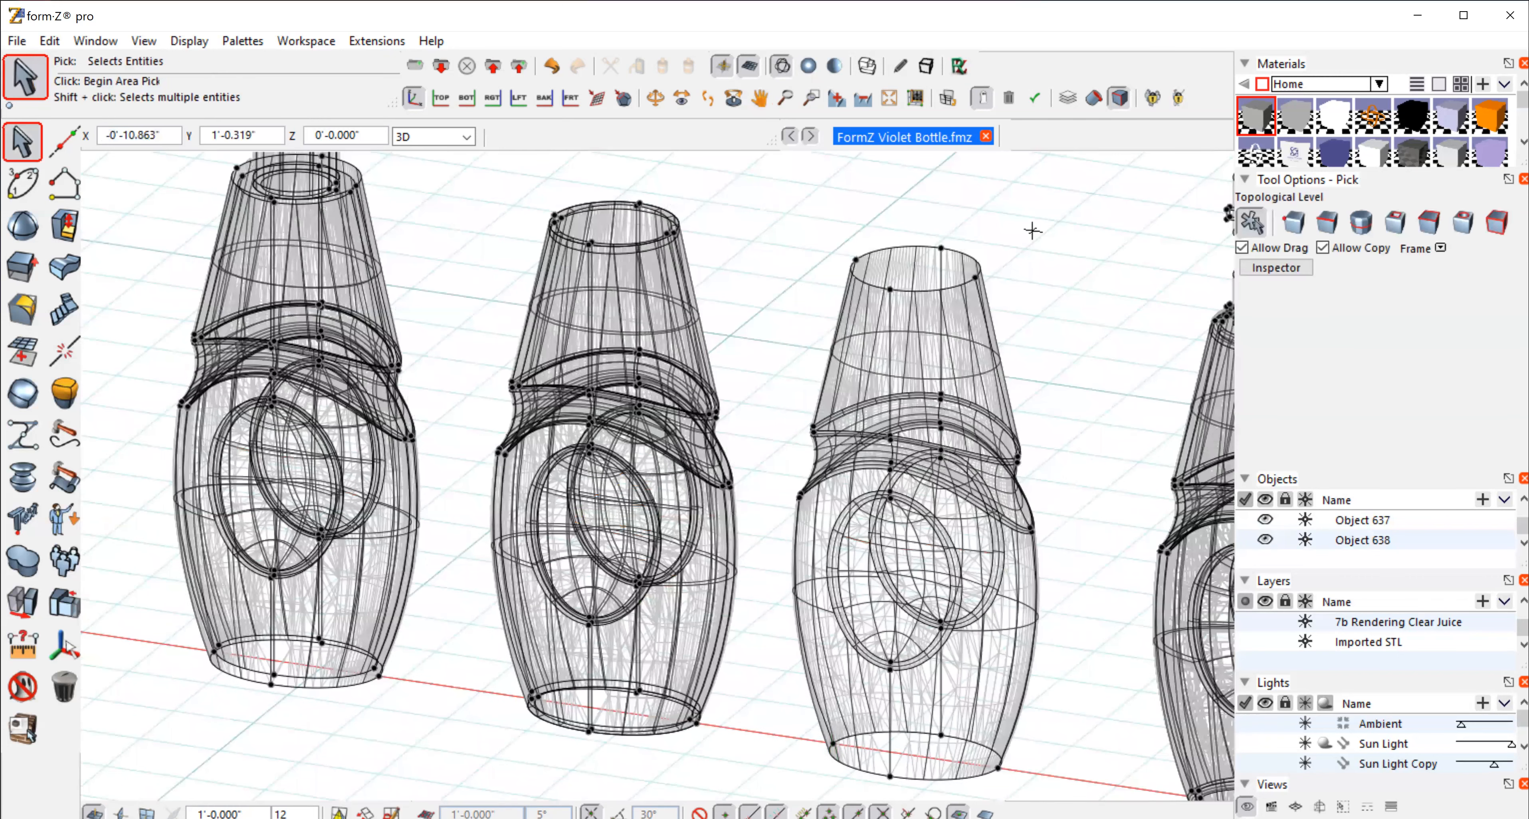
click(458, 169)
click(750, 774)
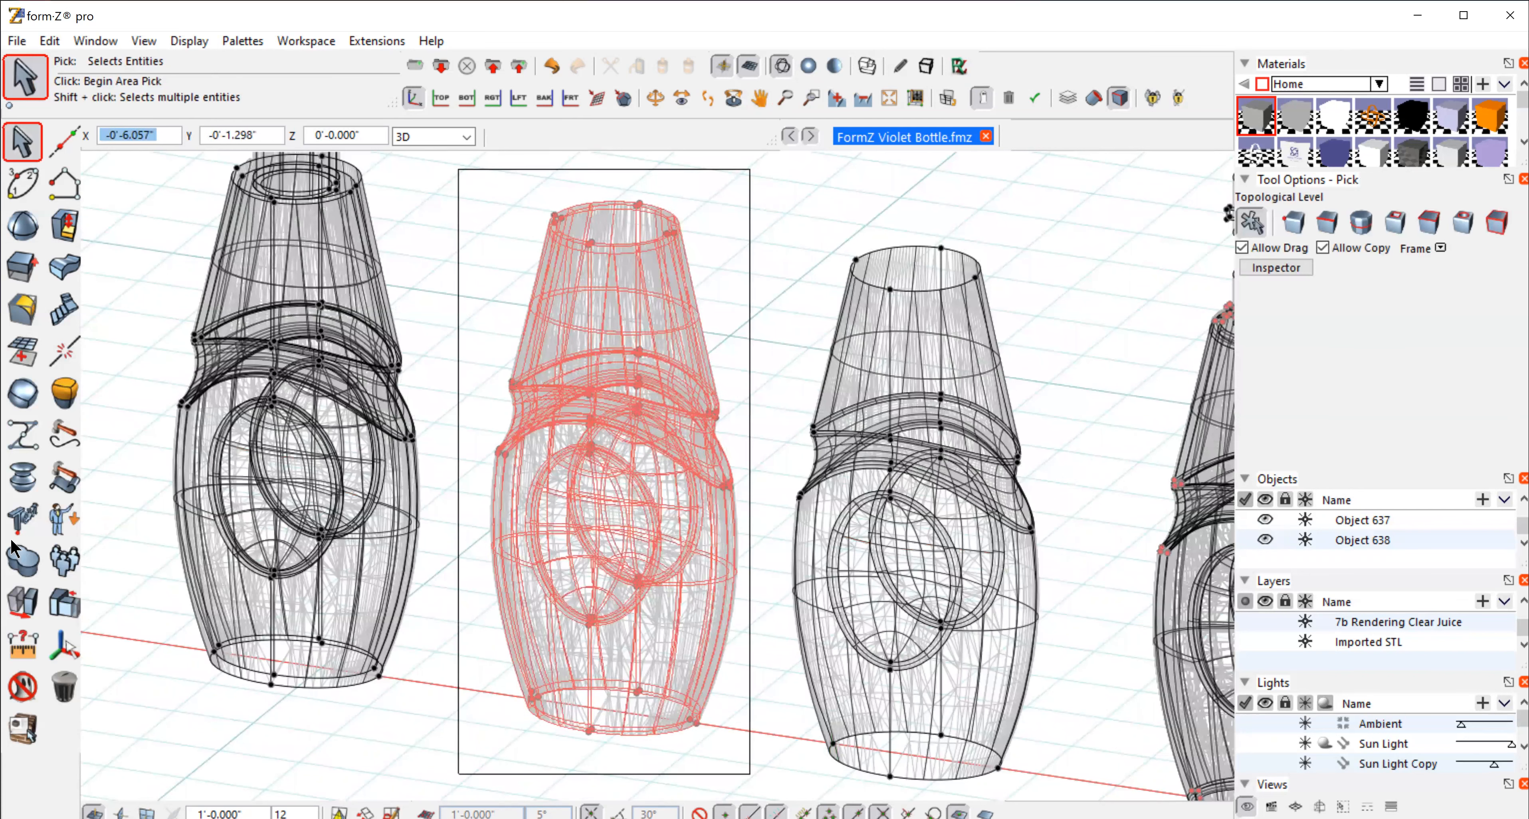
click(22, 477)
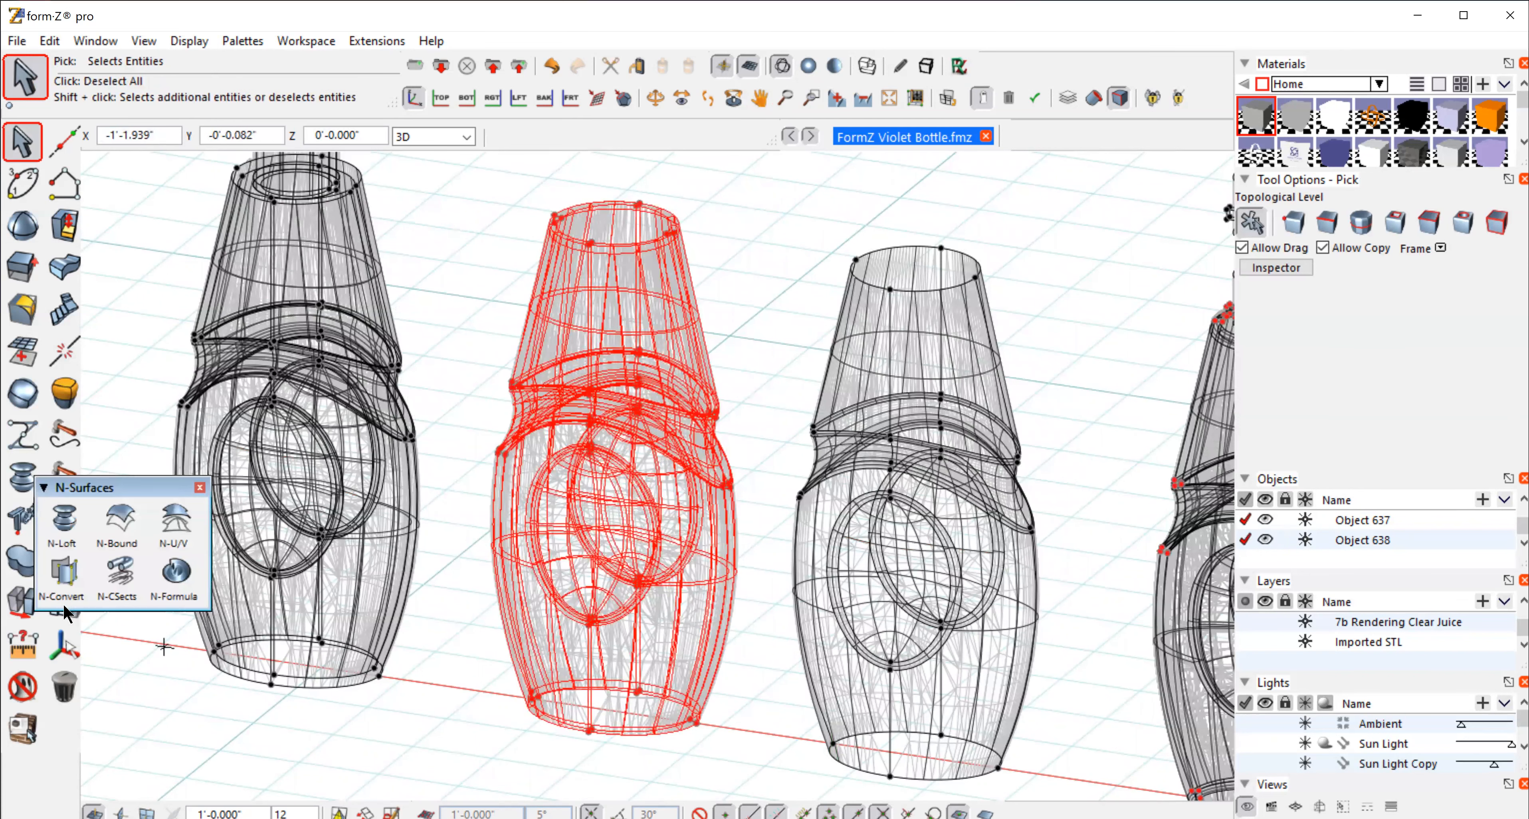
click(22, 558)
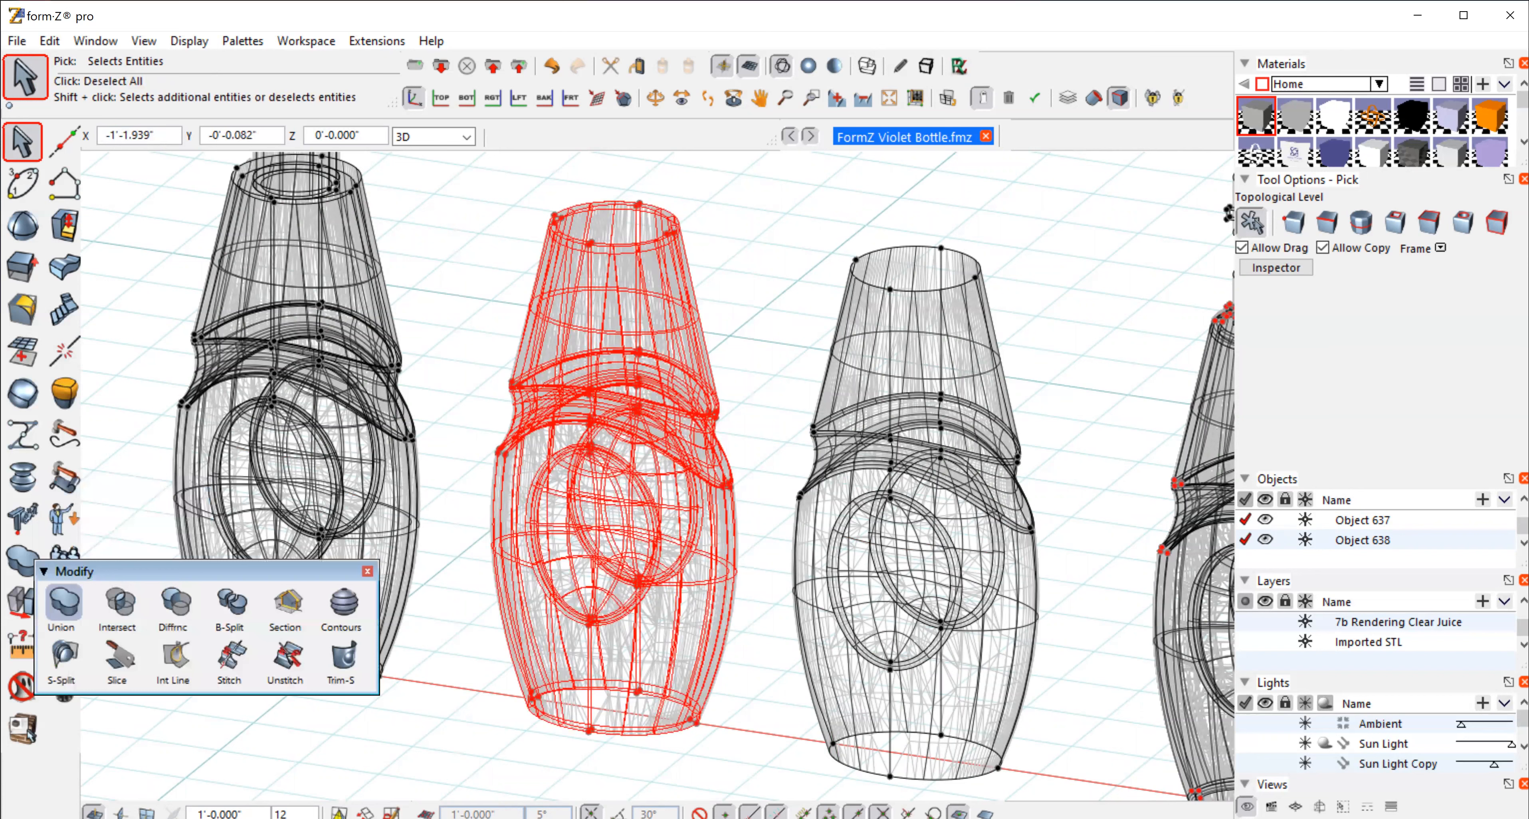
click(63, 603)
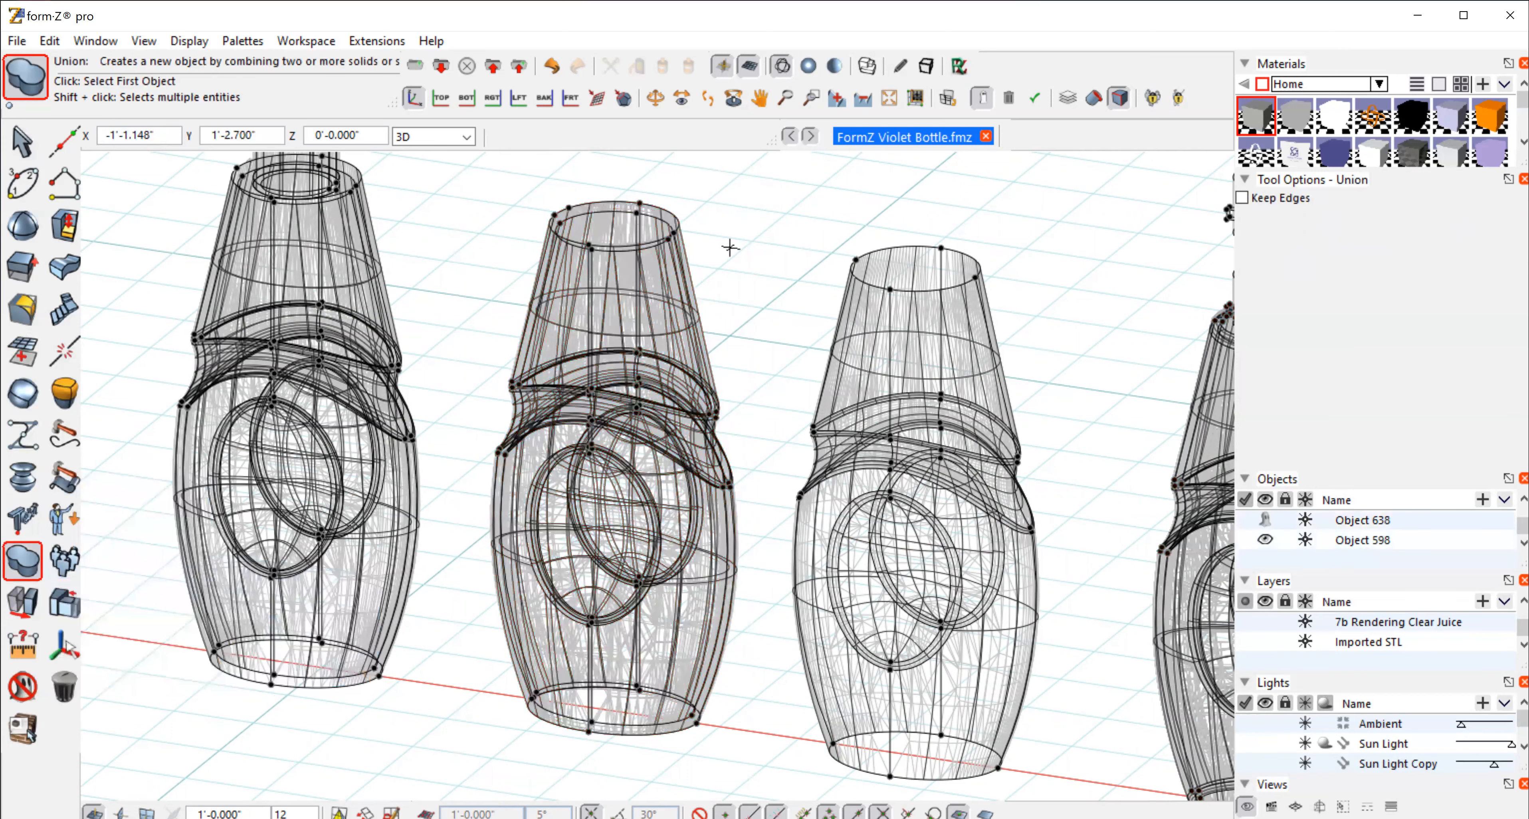
click(529, 477)
click(808, 67)
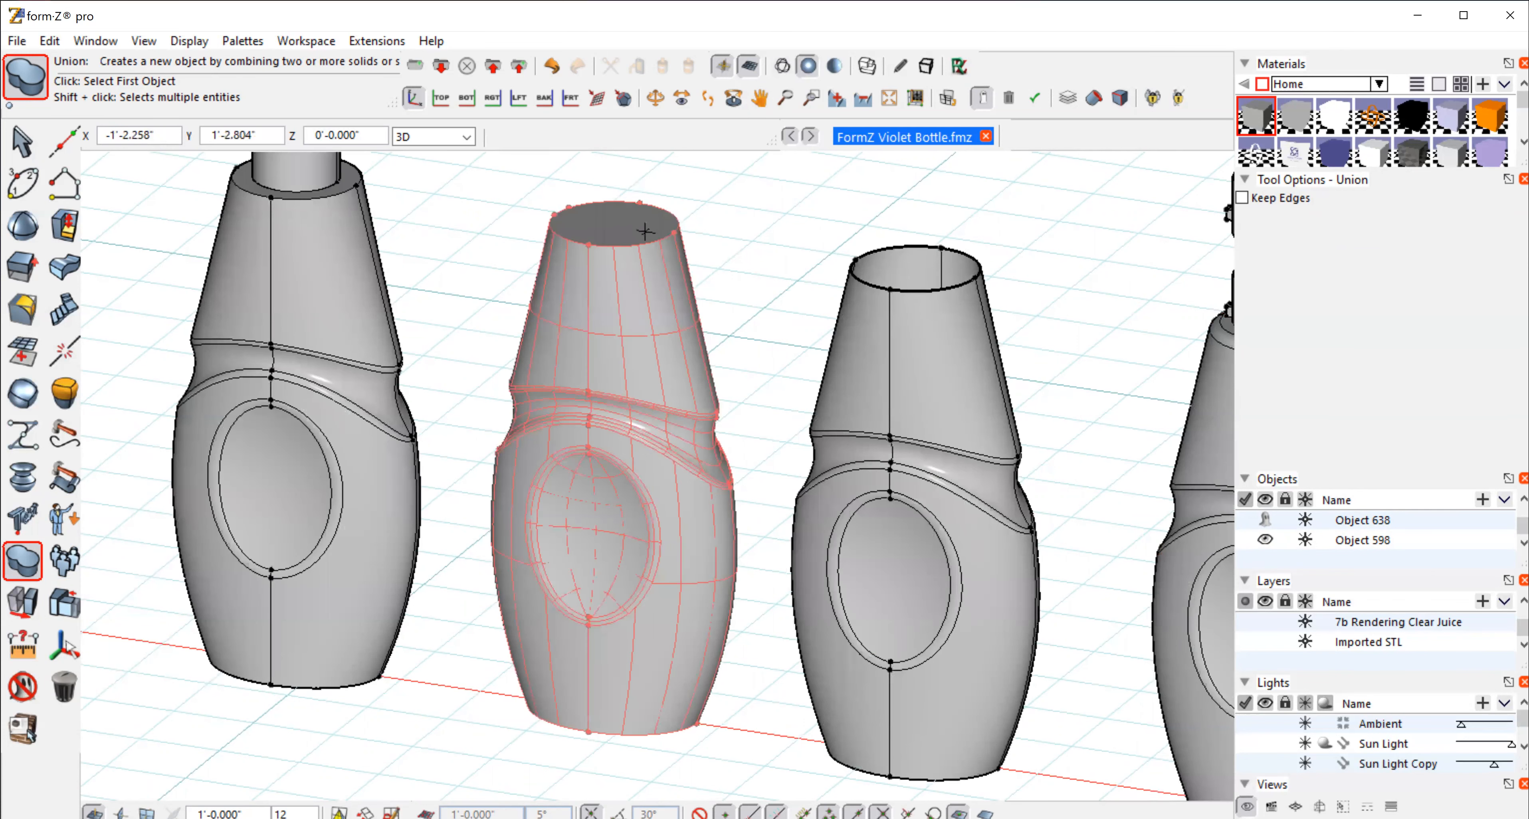
Step: Round the necked bottle's outer shoulder edge and base edge with a circular cross section and a 0.12" radius
click(759, 99)
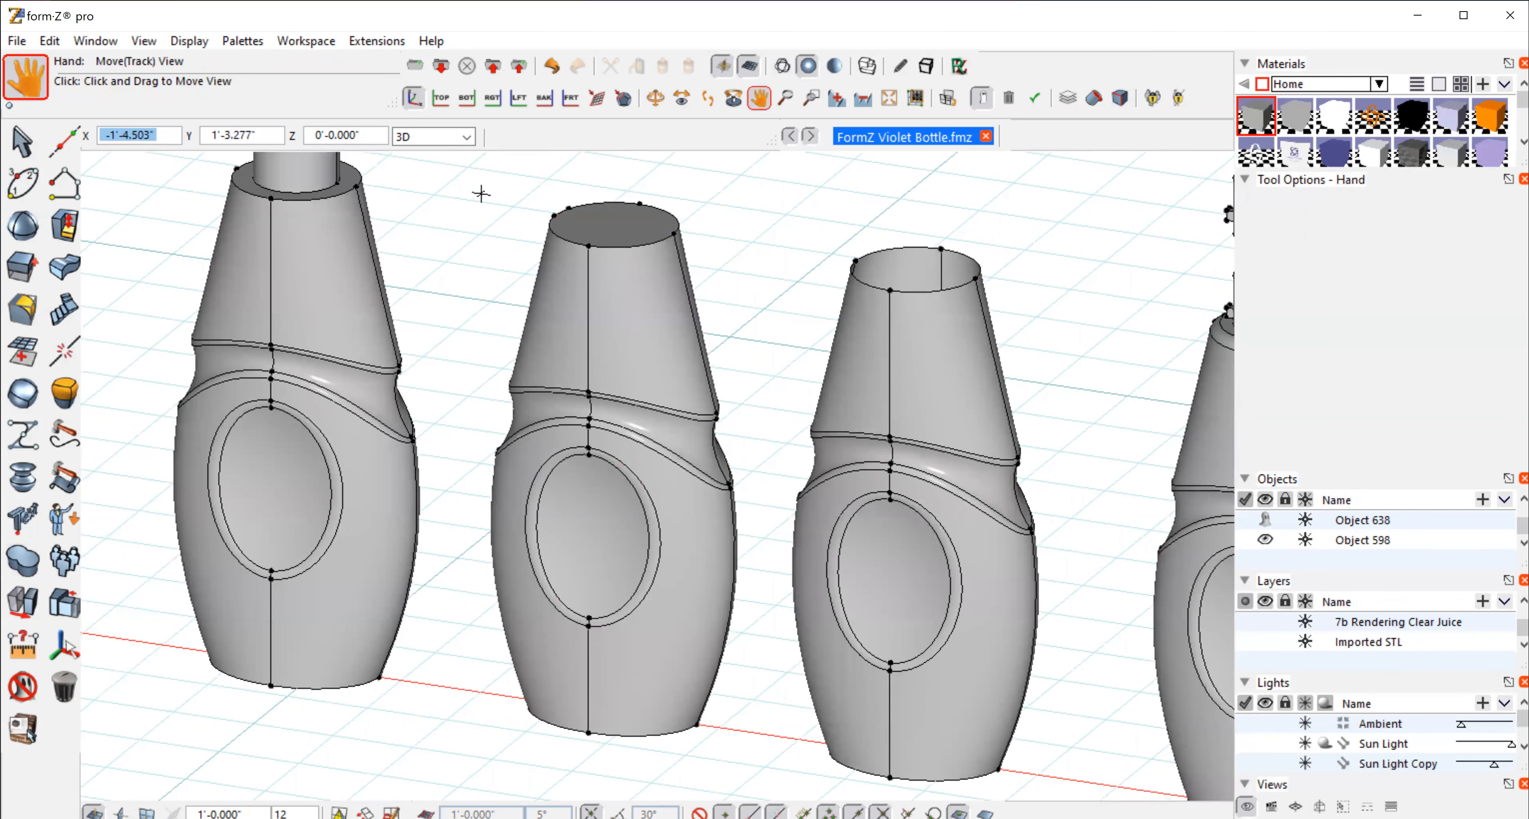
drag(480, 193, 559, 295)
click(11, 136)
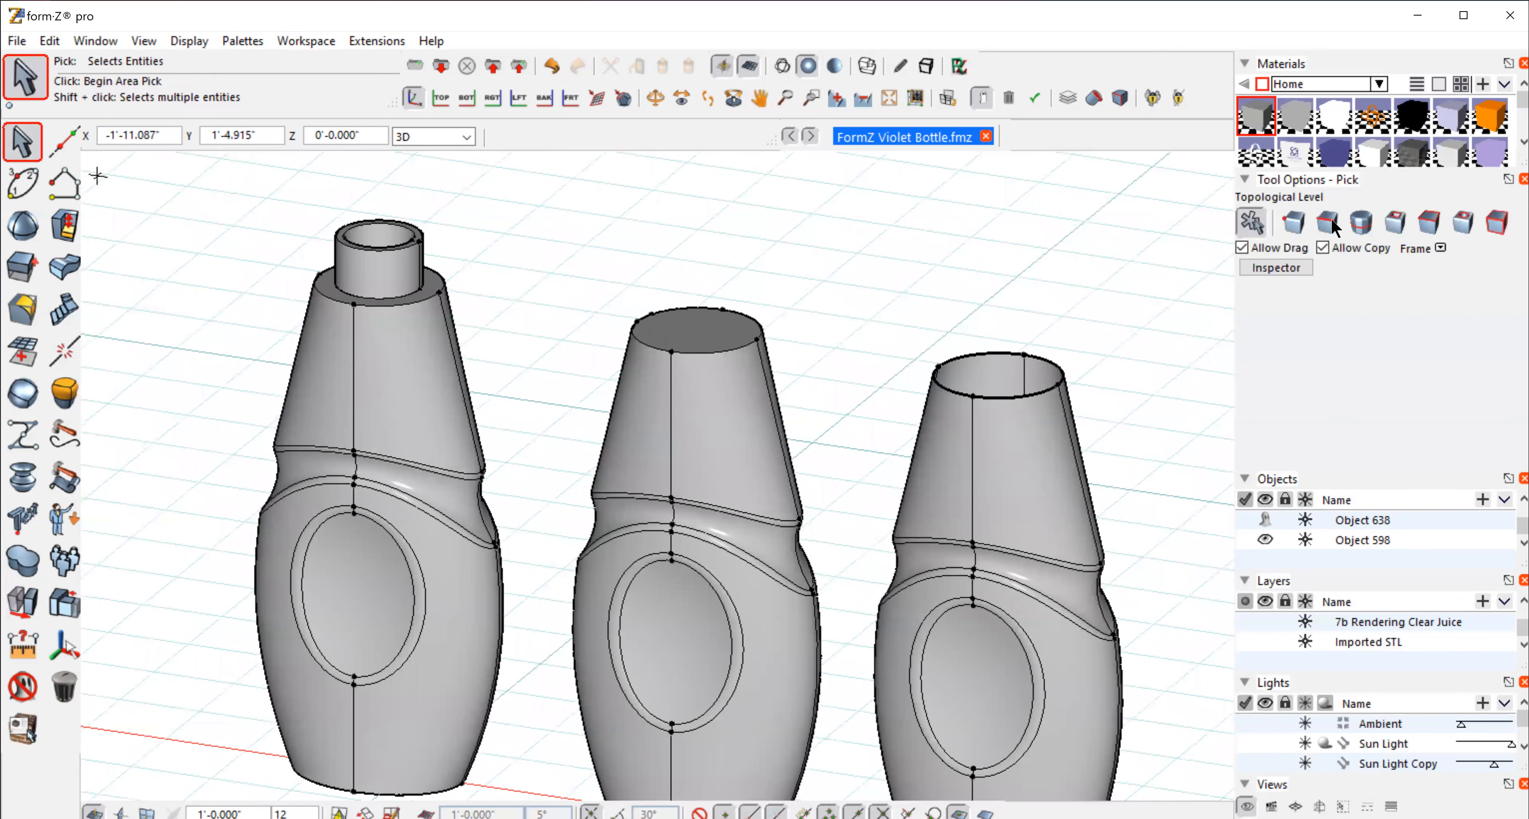
click(1359, 223)
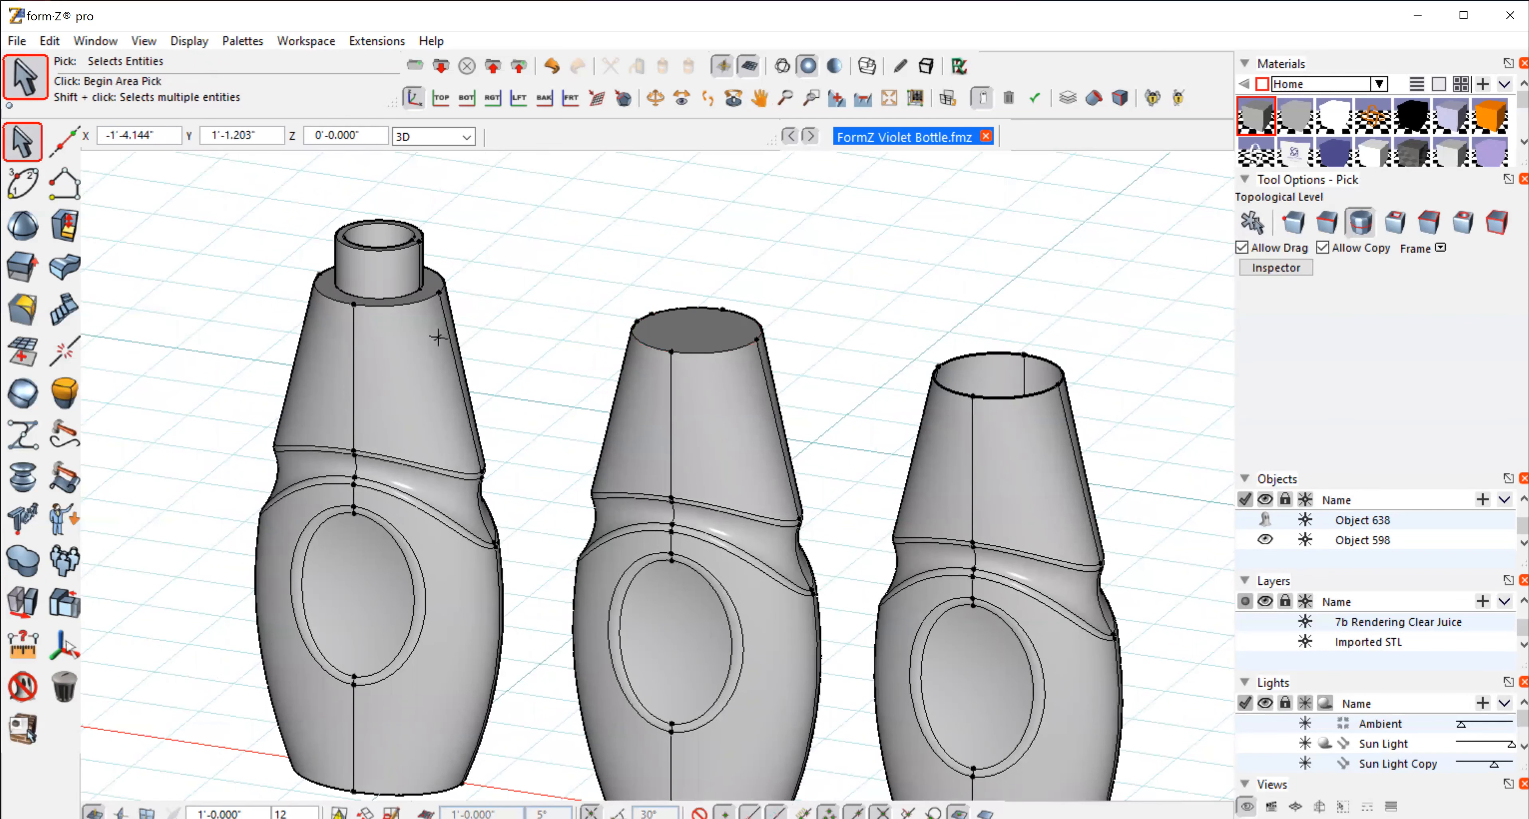
click(393, 314)
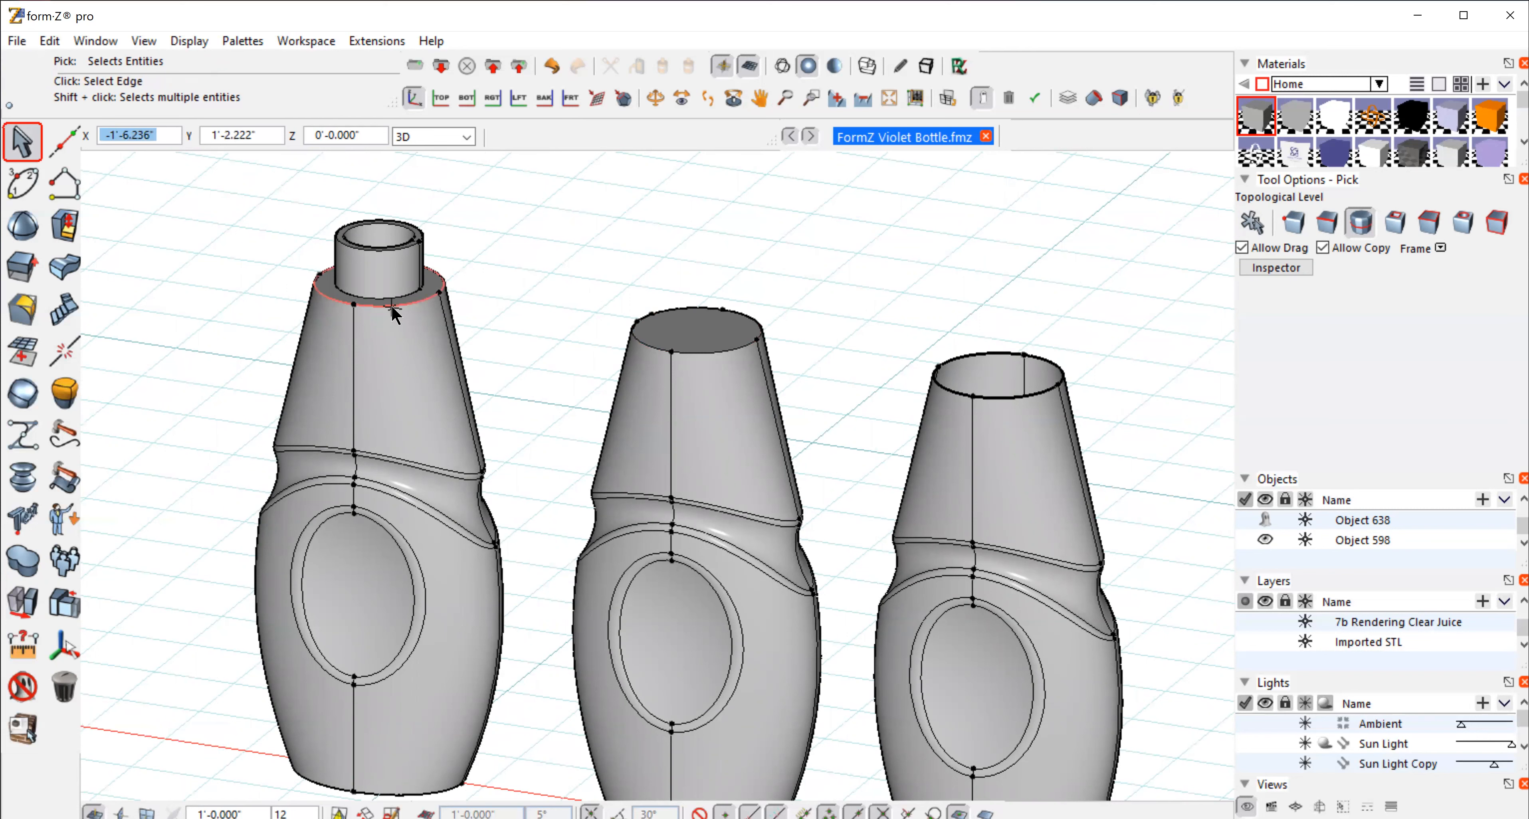
click(394, 313)
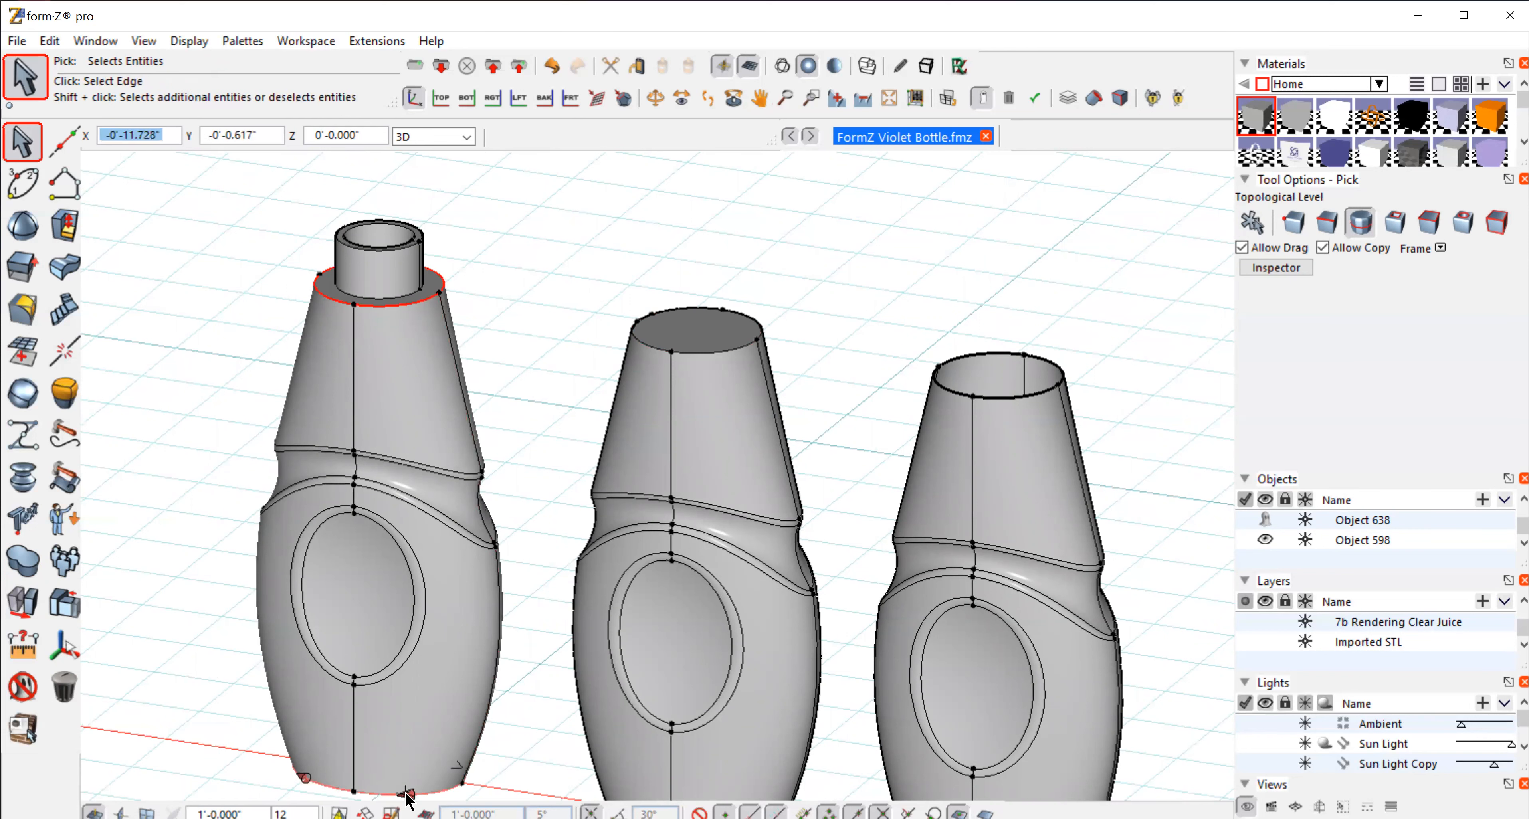
click(13, 311)
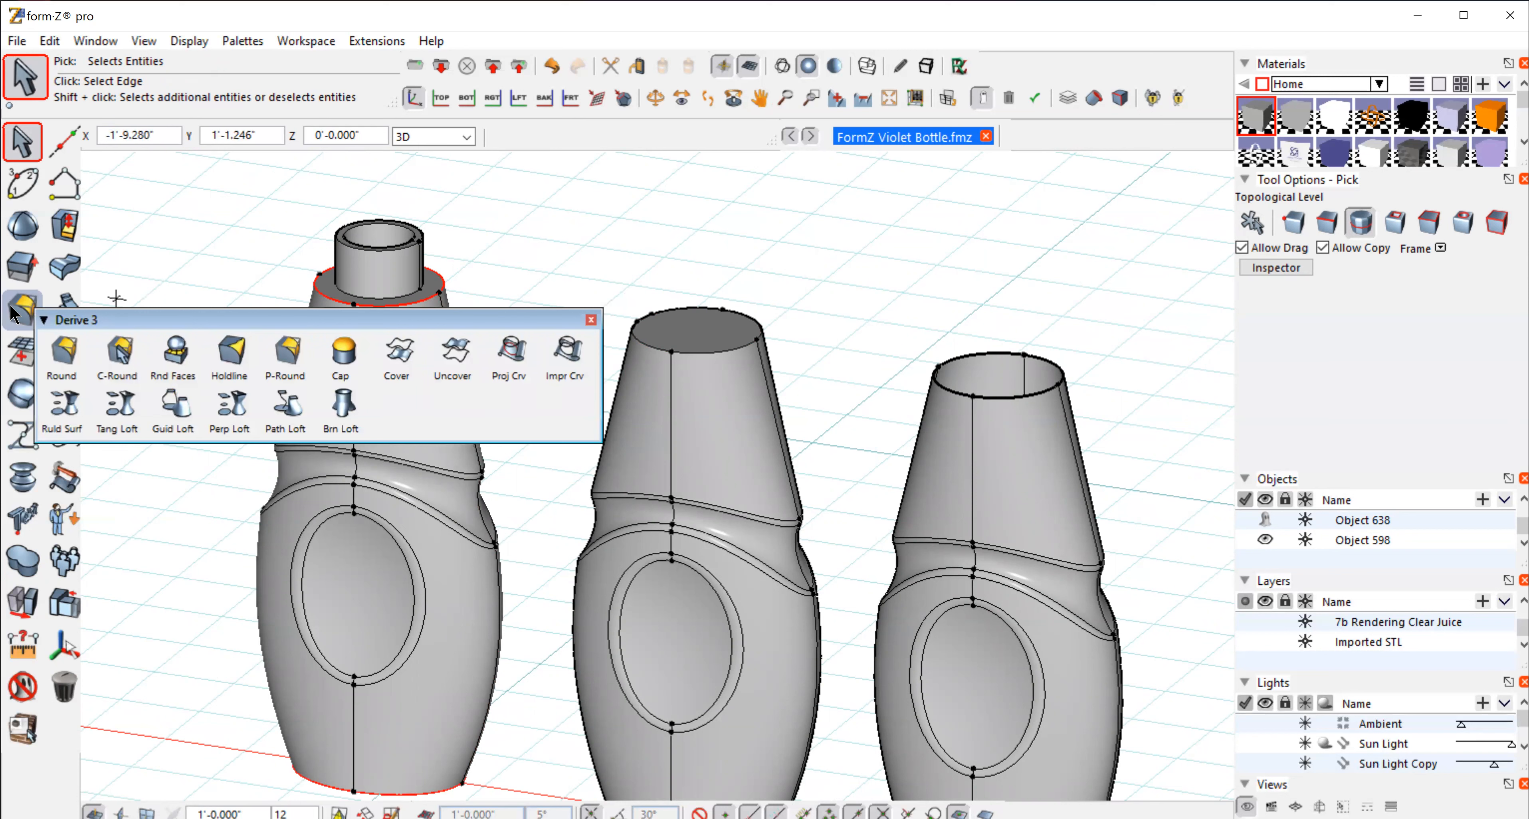
click(14, 312)
click(1380, 249)
key(BackSpace)
text(.12)
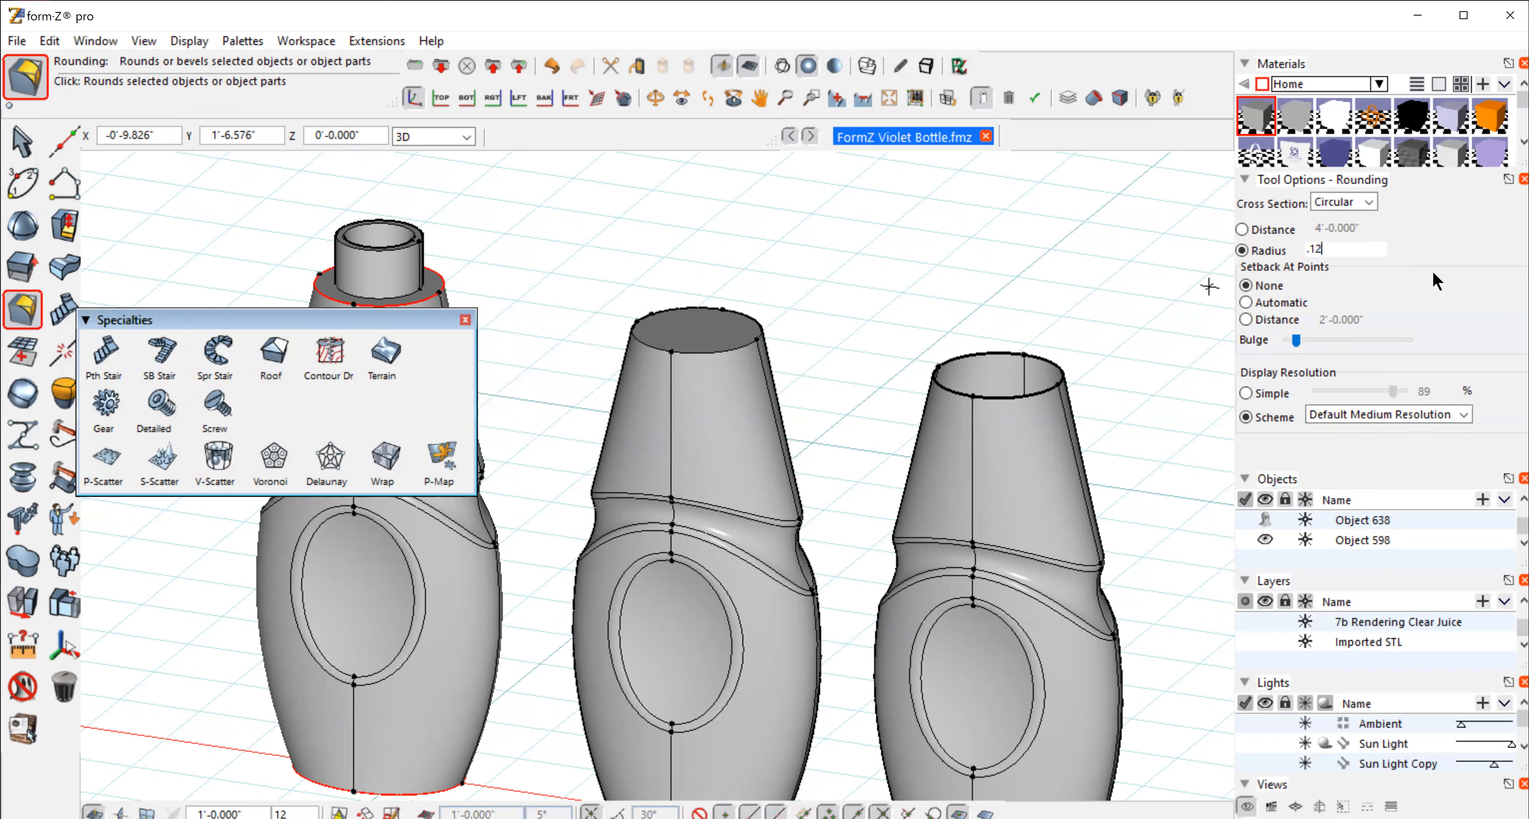
key(Return)
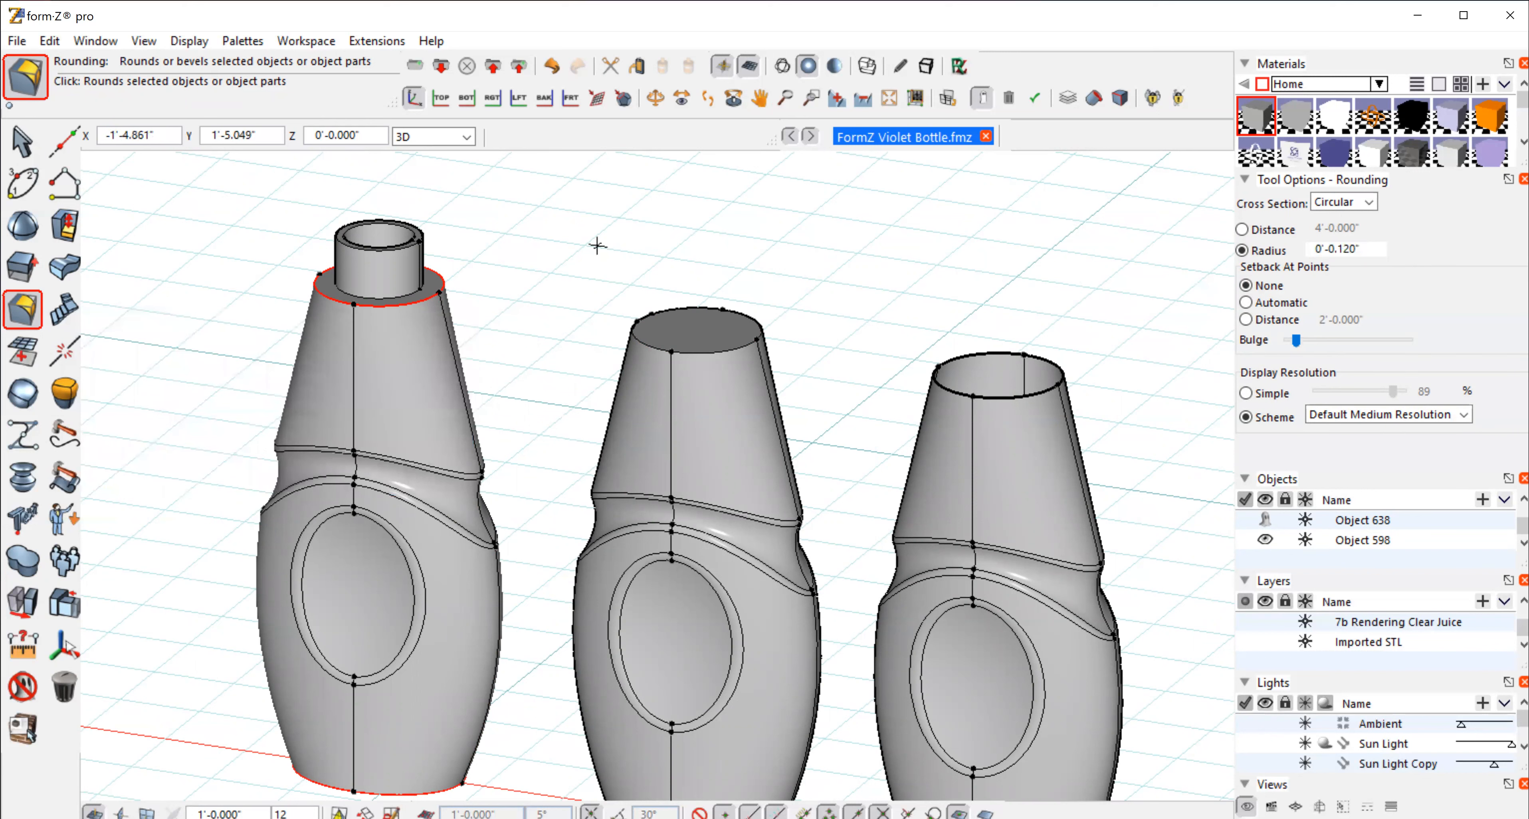
click(597, 246)
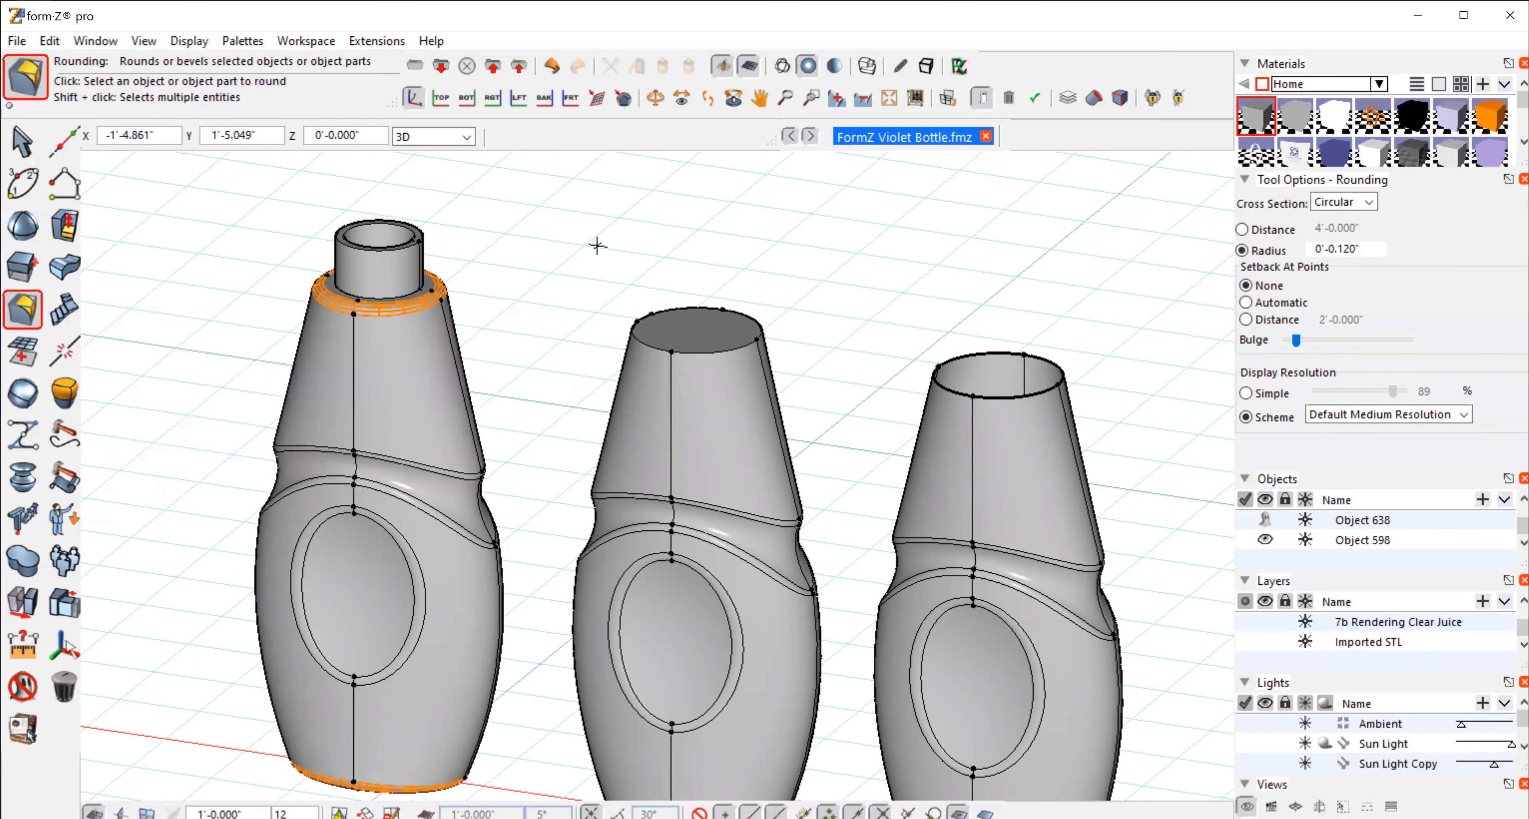
Step: Examine the rounded base edge from below, and the rounded shoulder and neck opening from above at close range
click(655, 97)
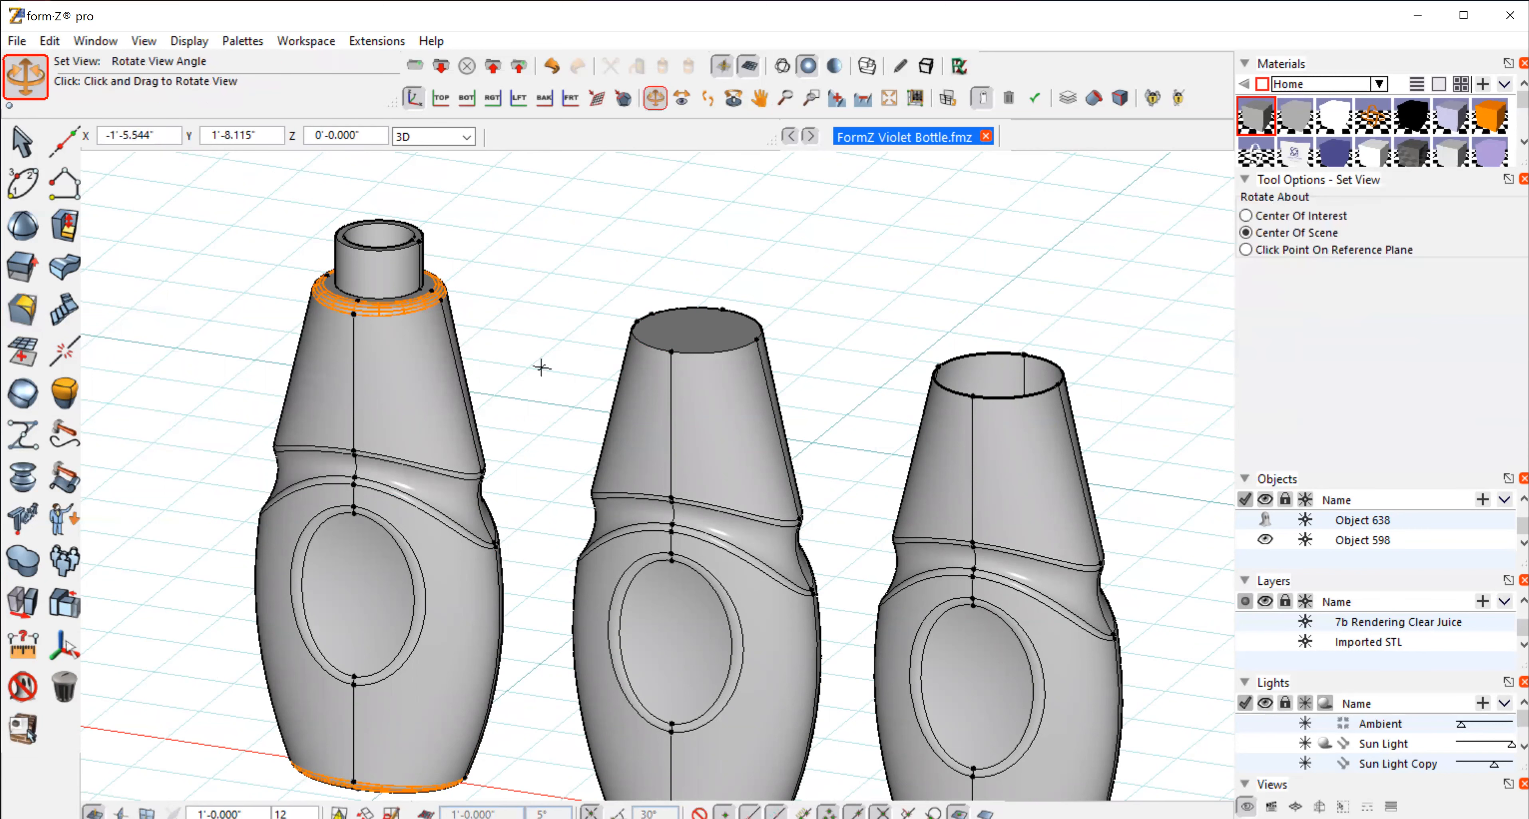
drag(496, 450, 508, 643)
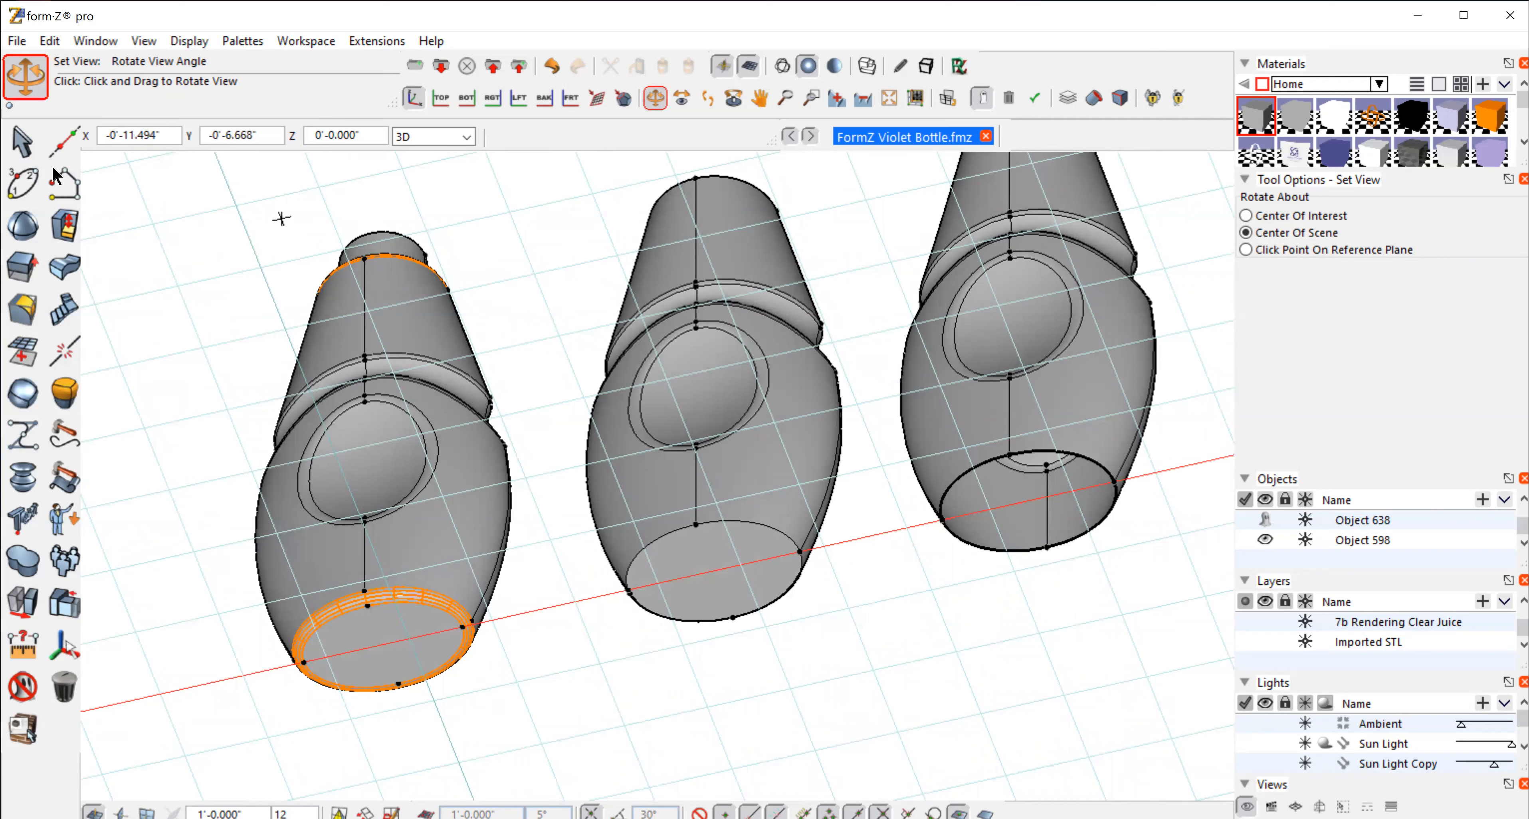
click(22, 146)
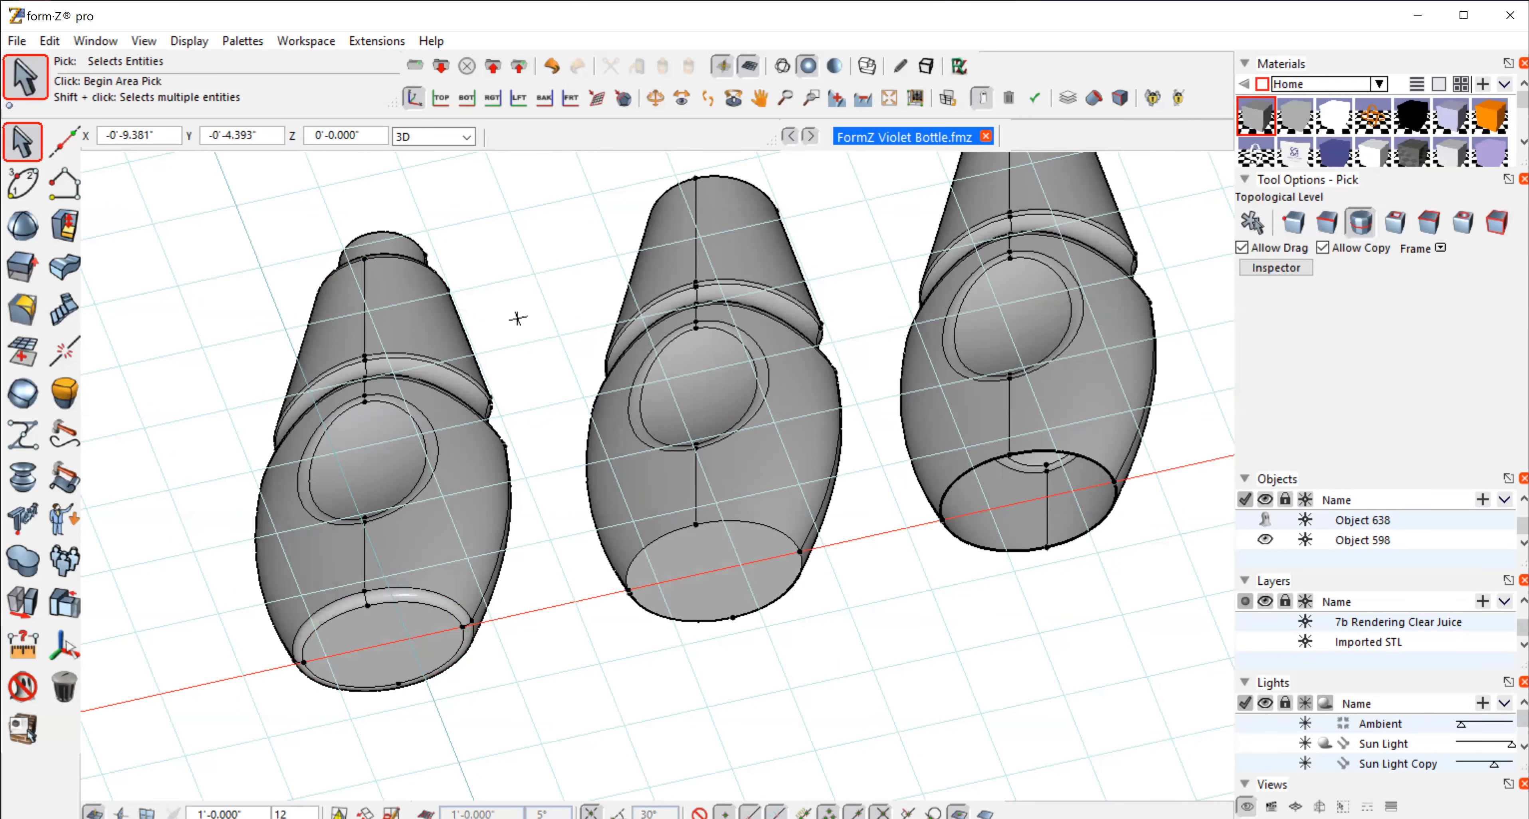
click(655, 99)
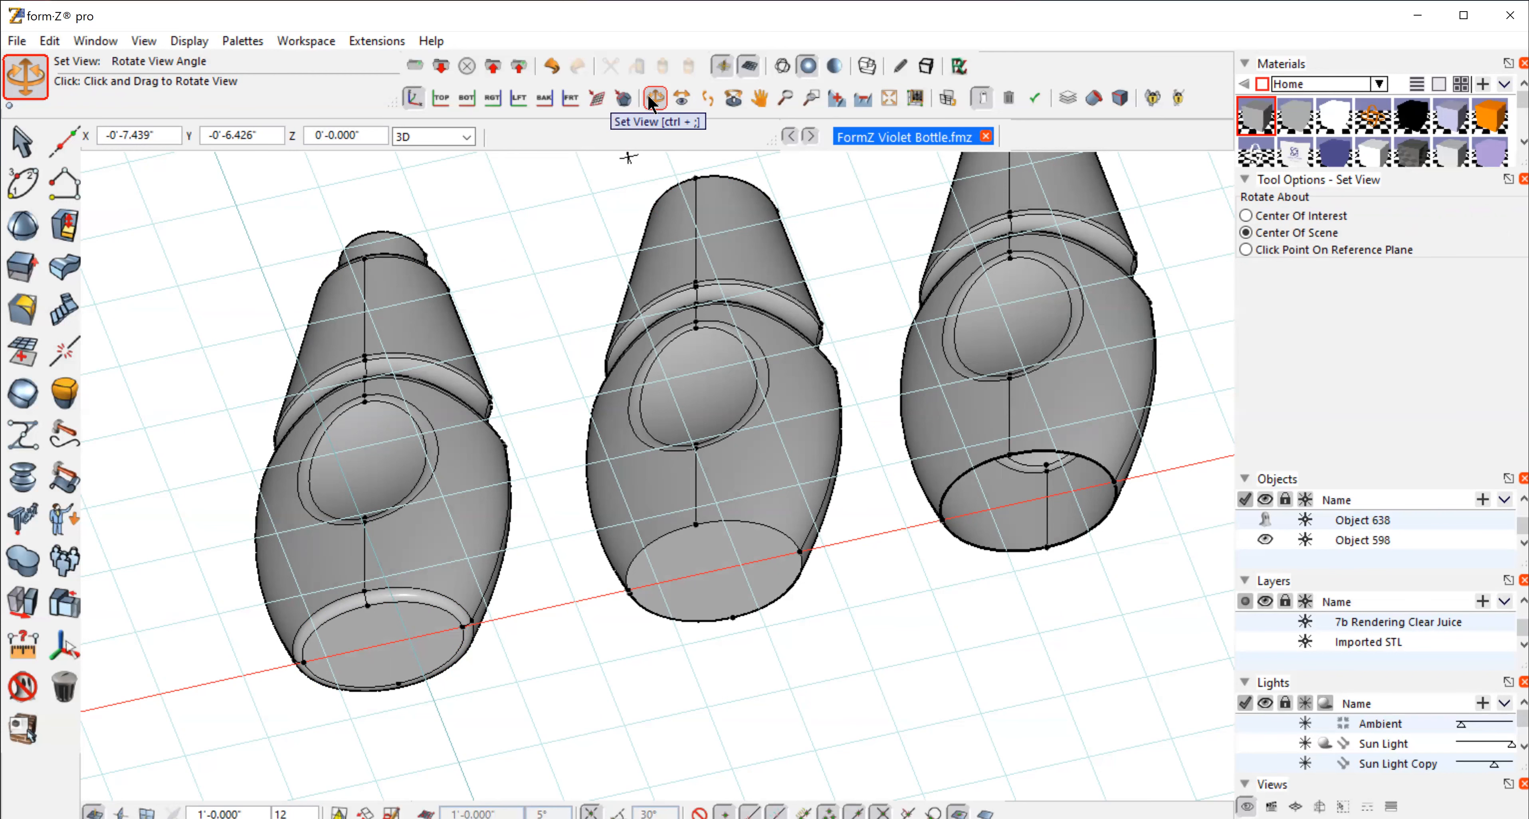
drag(561, 207, 530, 484)
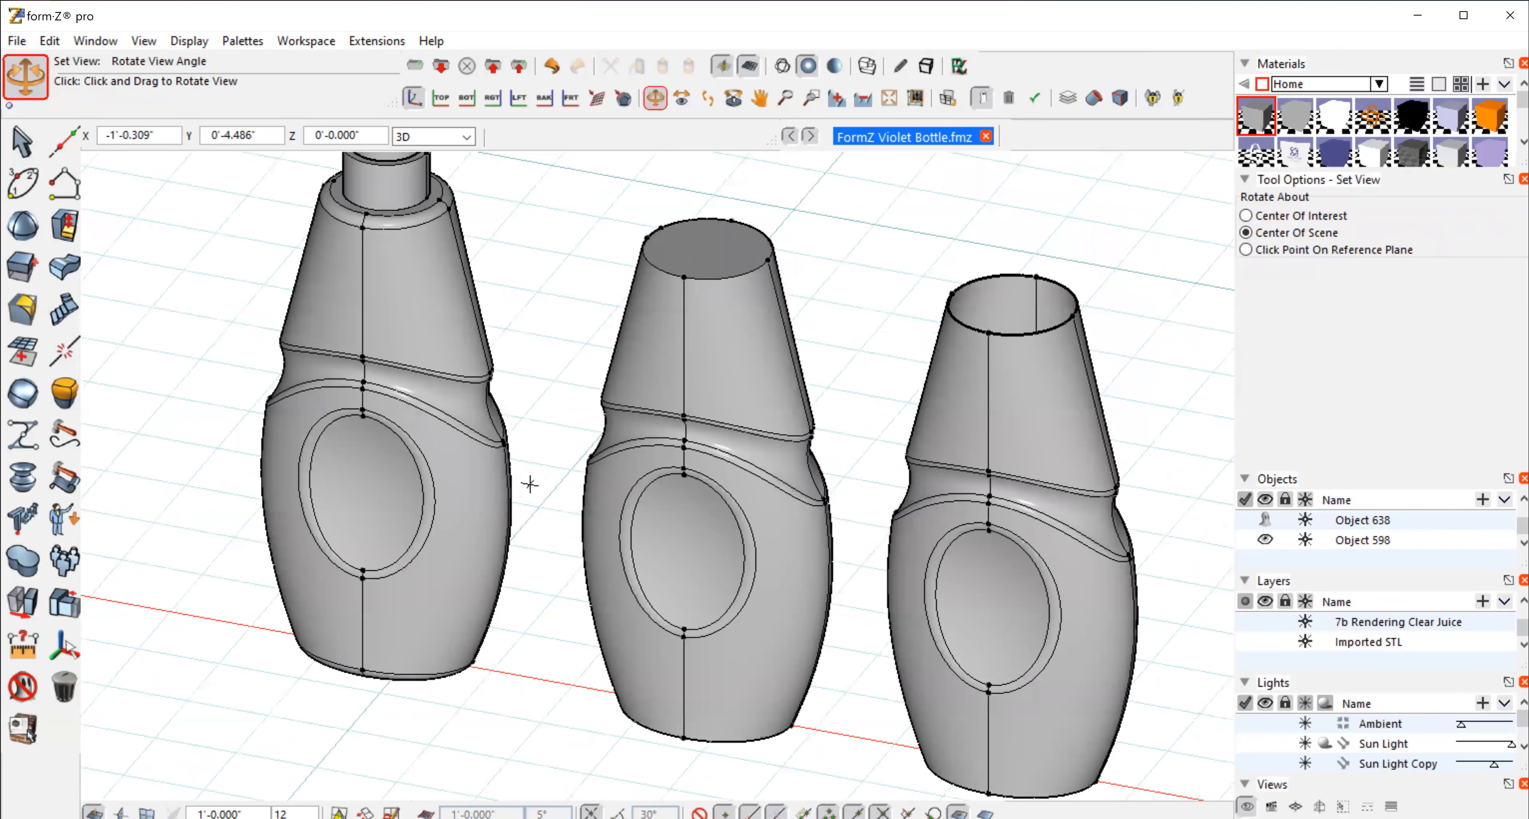
click(811, 98)
drag(403, 188, 509, 248)
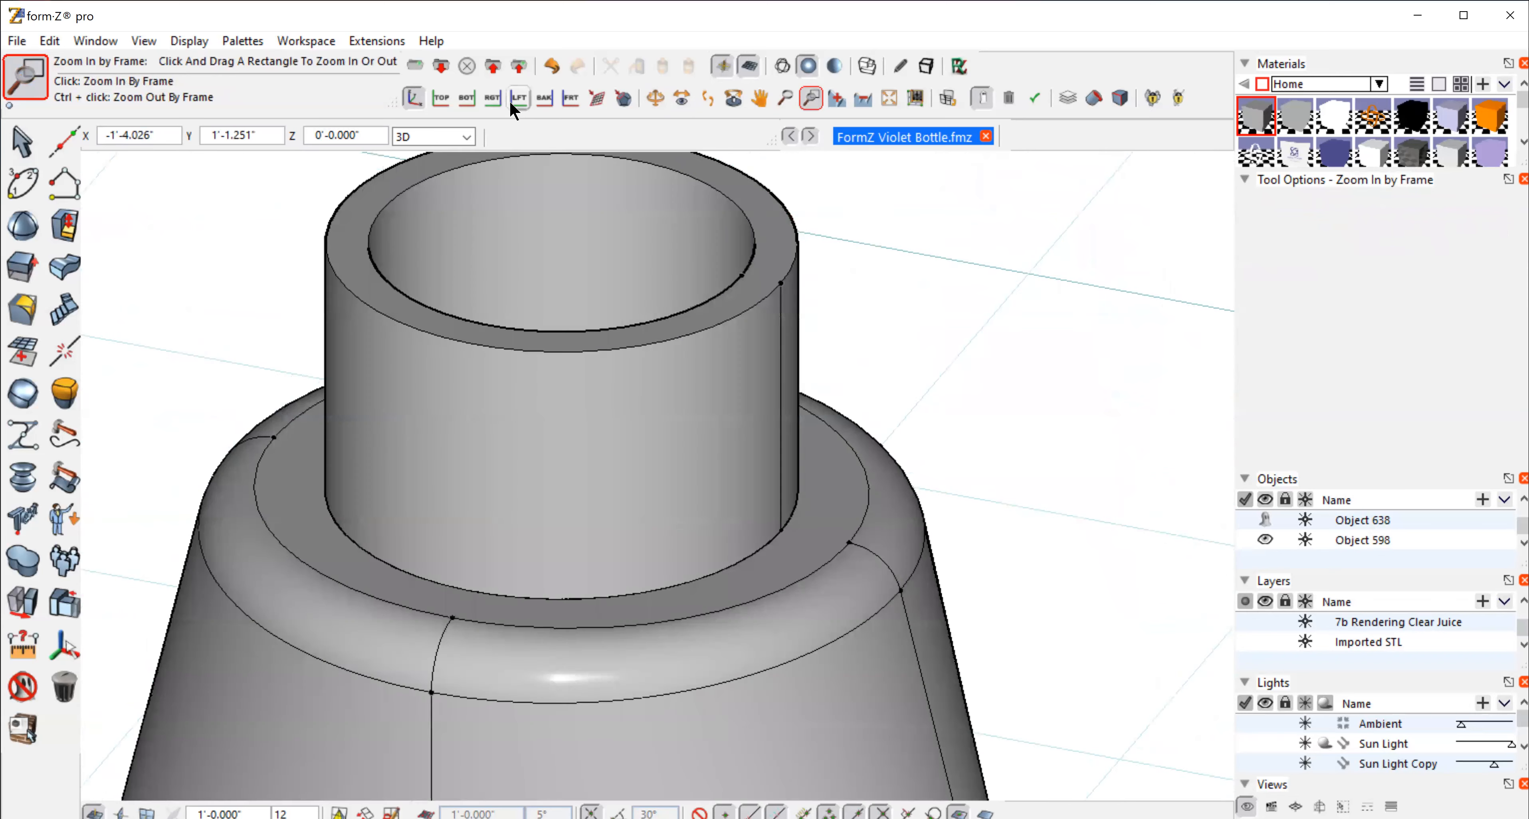
click(655, 98)
drag(856, 300, 819, 344)
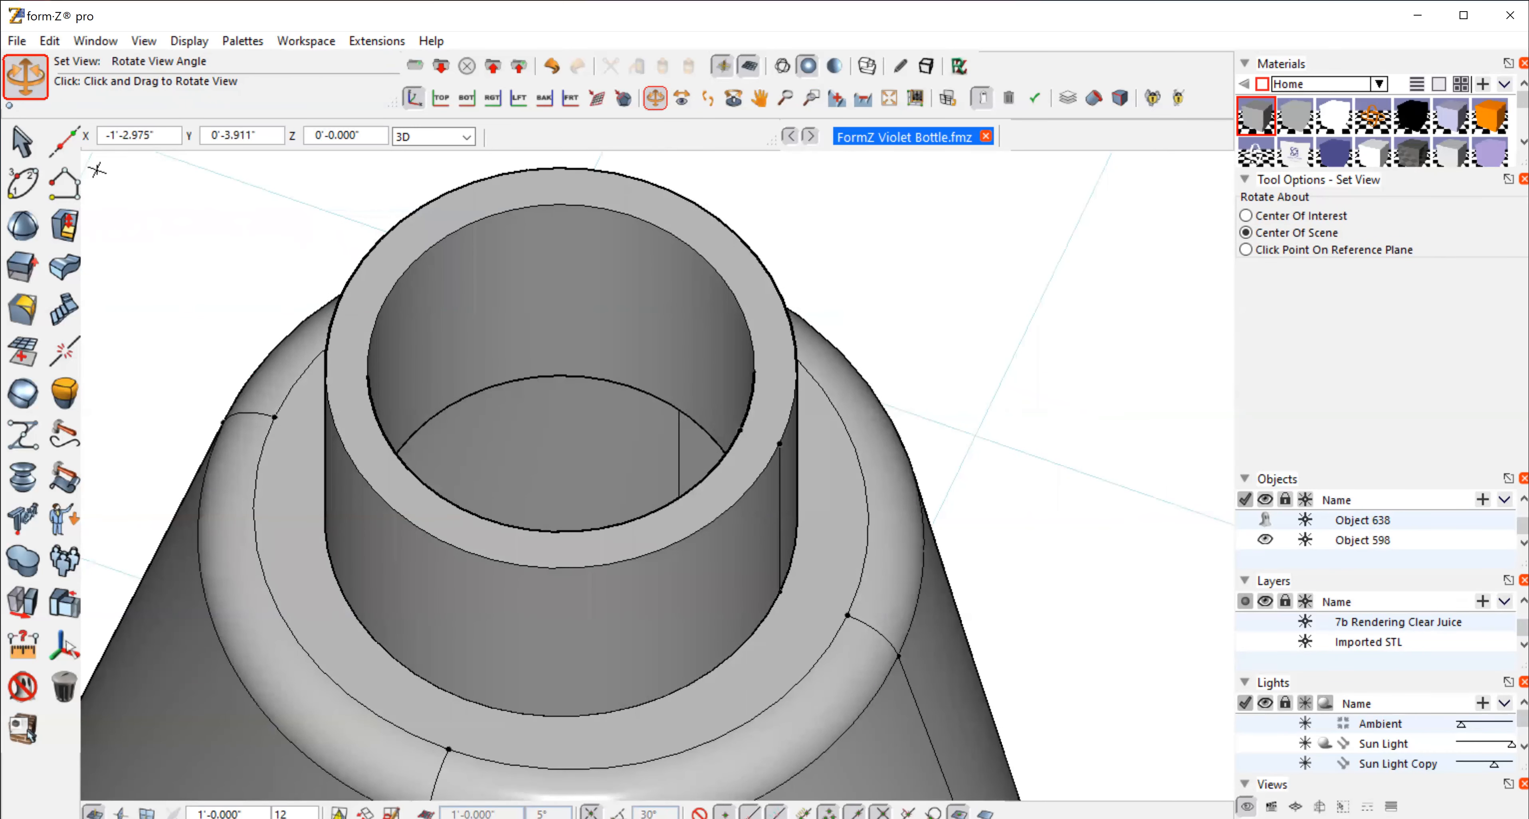
click(22, 142)
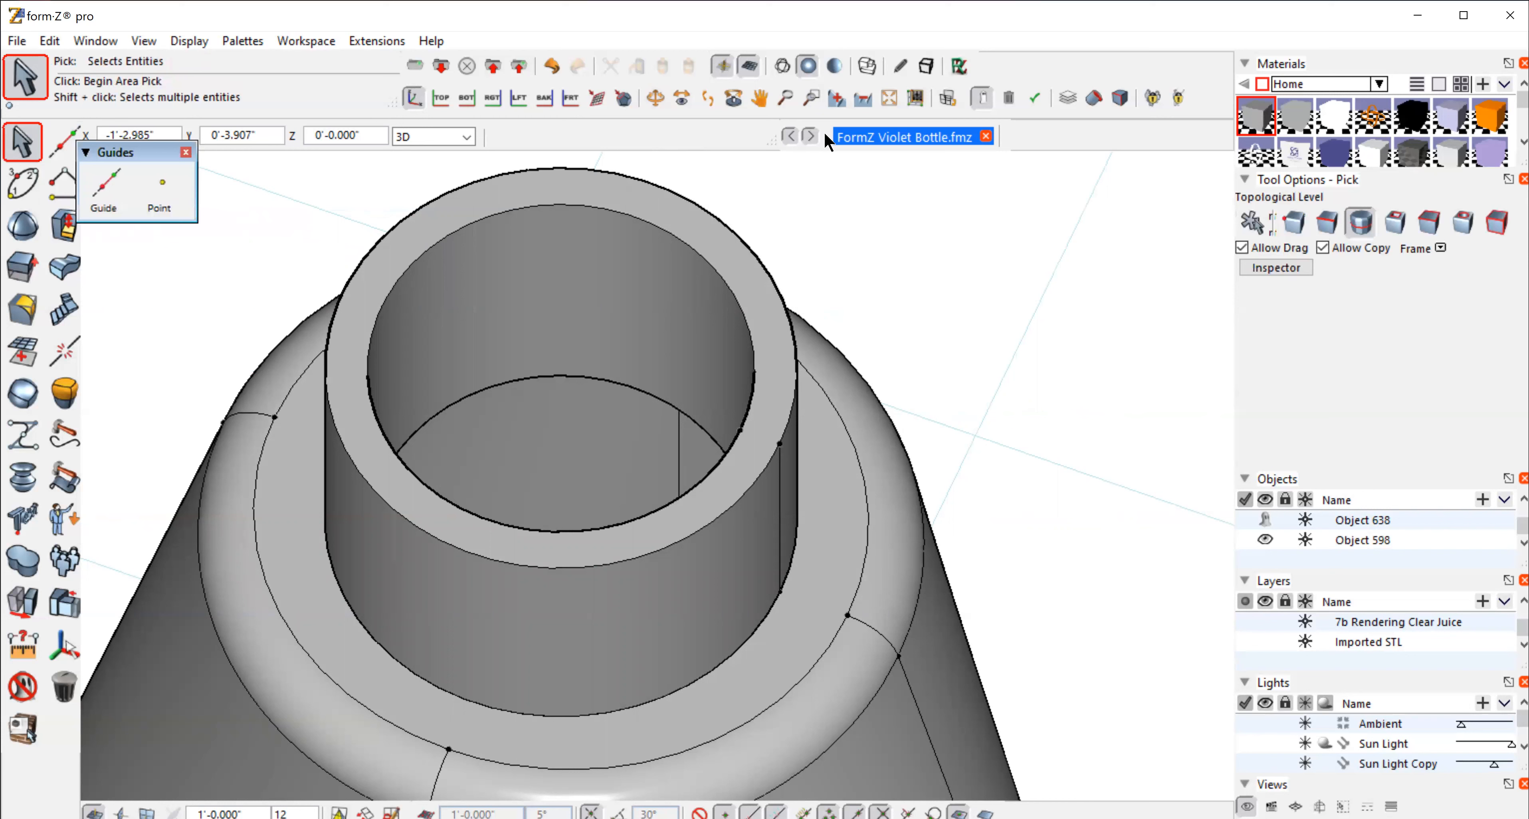
click(863, 97)
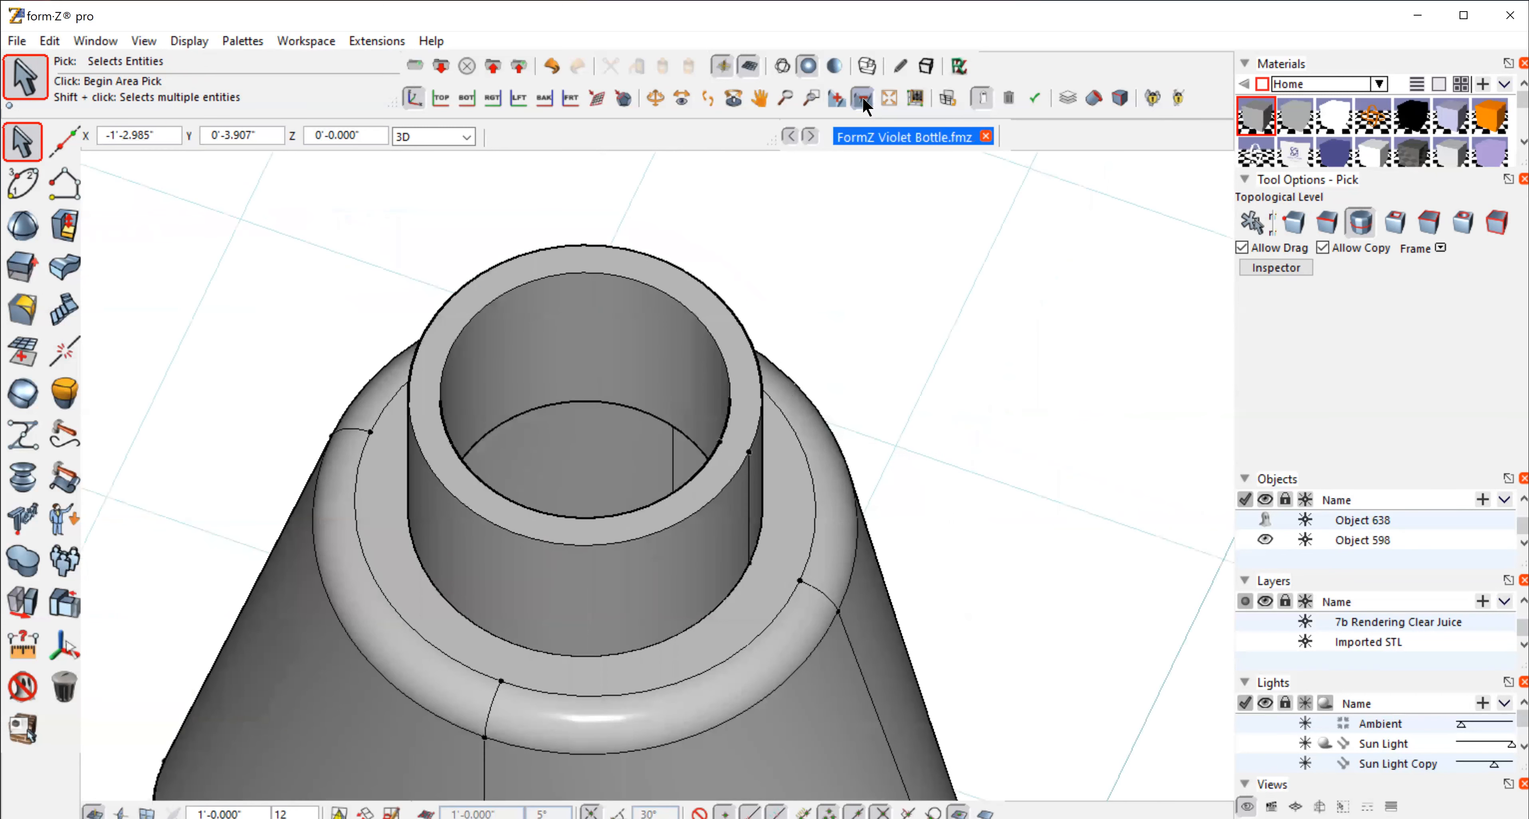
click(862, 97)
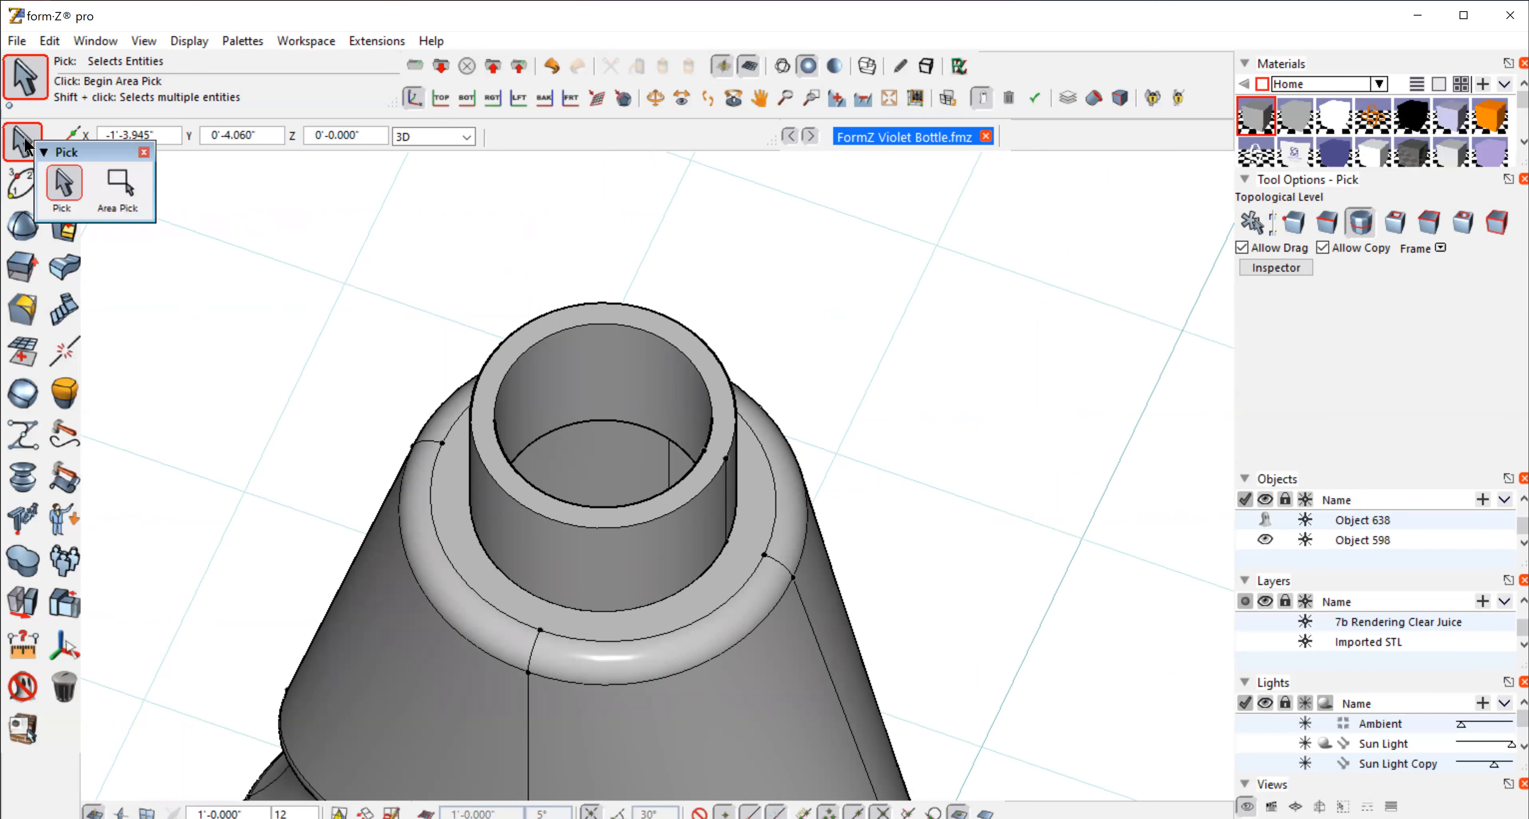
Step: Select the neck ring on the rounded bottle as a whole object and review the 3D Wall options
click(1252, 223)
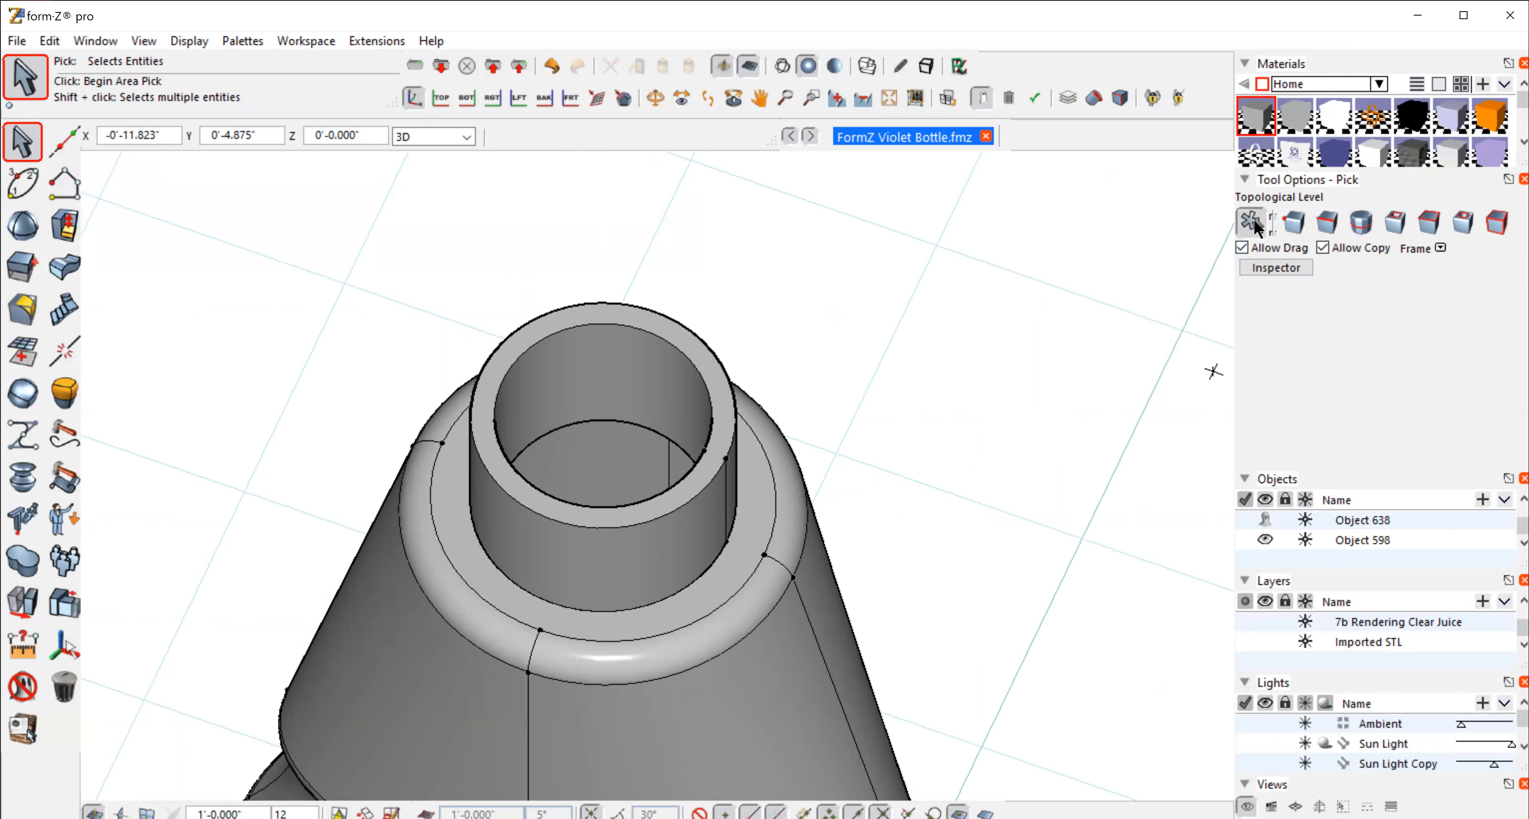
click(640, 383)
mouse_move(24, 265)
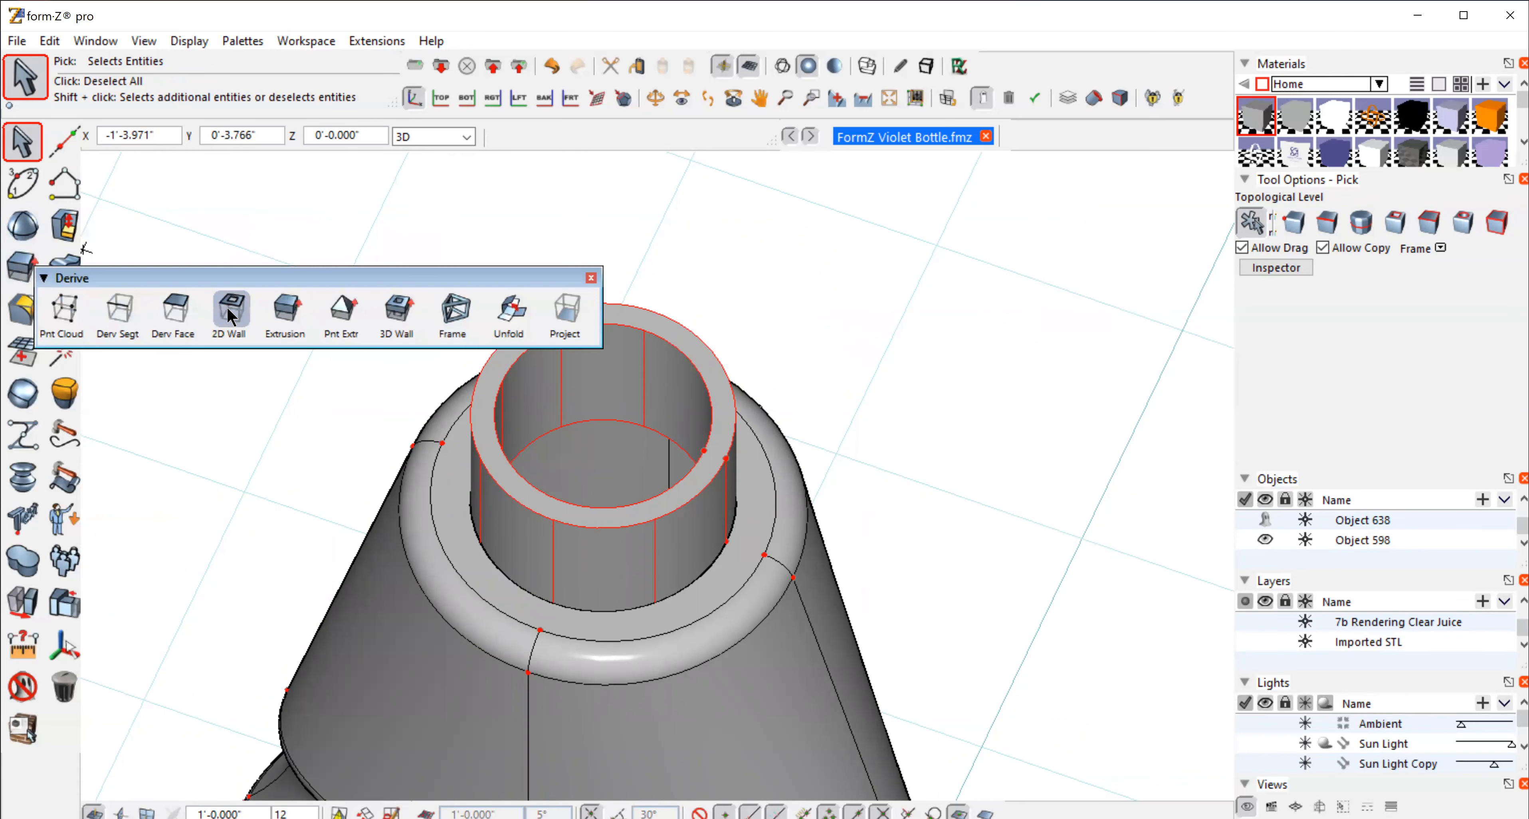
click(398, 309)
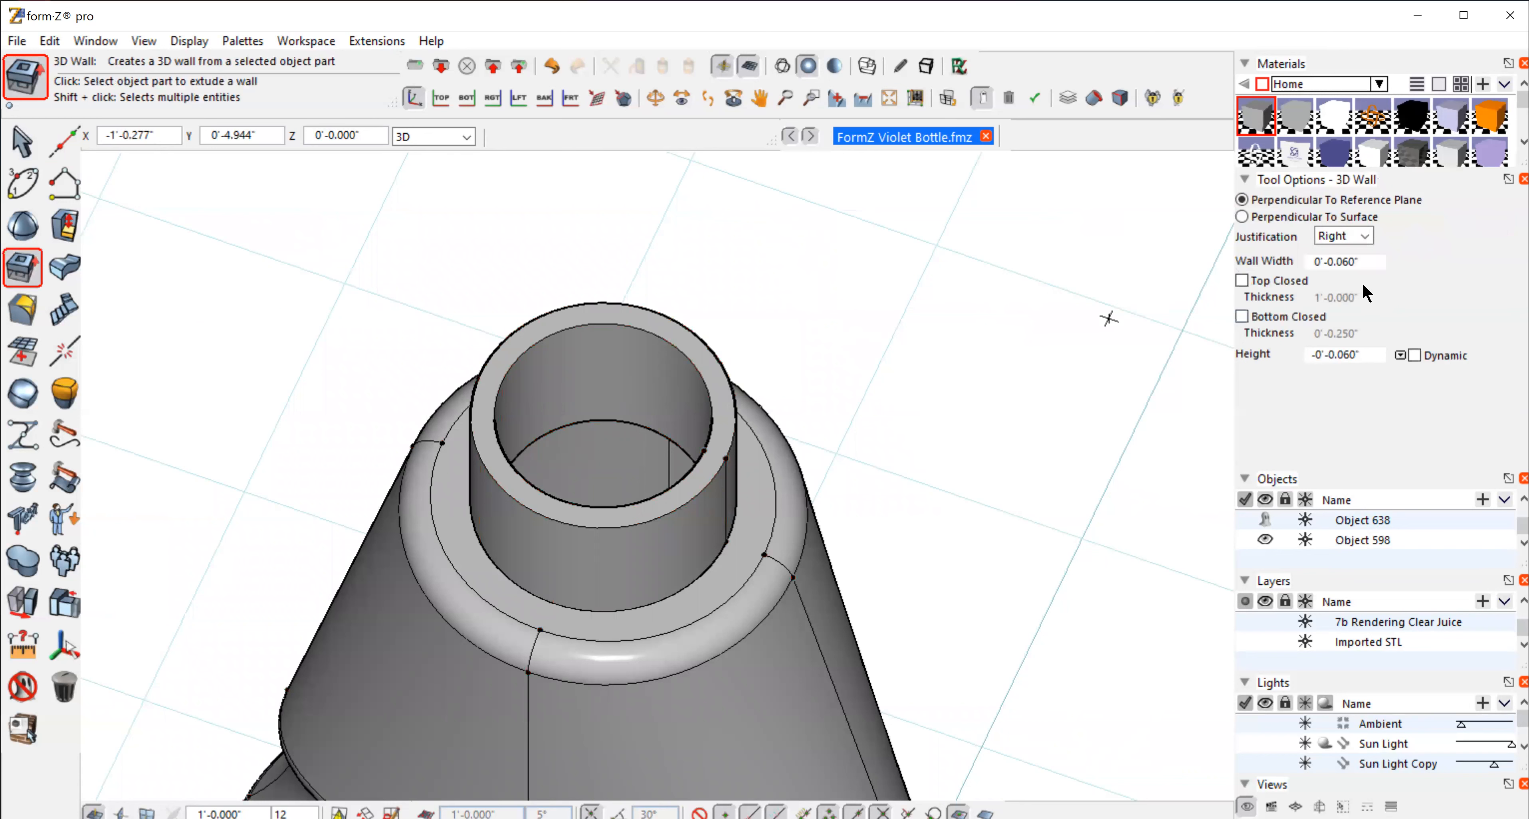
click(21, 142)
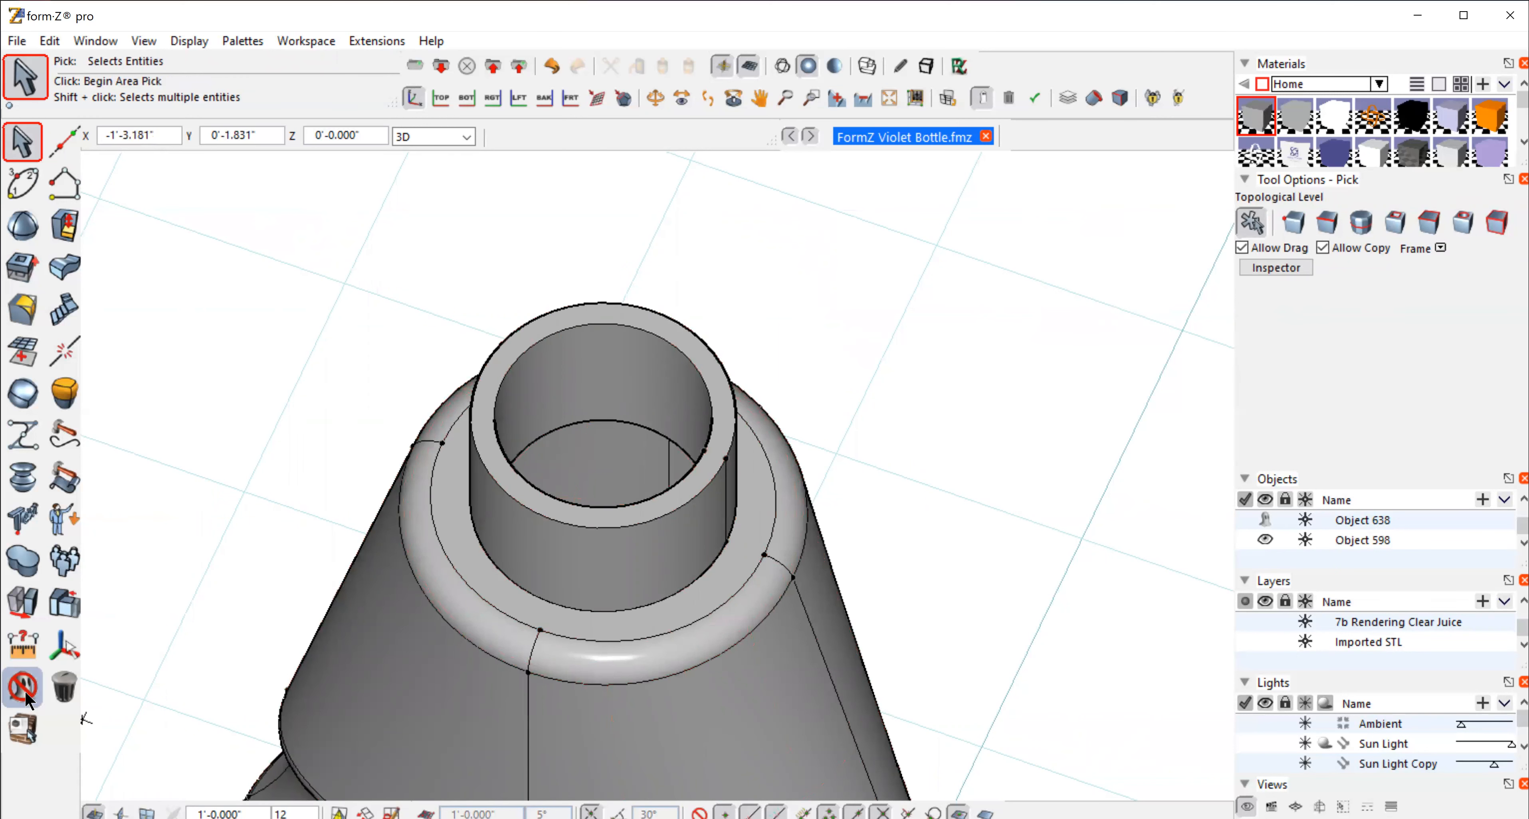
Step: Ghost the neck ring of the rounded bottle, leaving the shoulder opening exposed
click(49, 688)
click(22, 686)
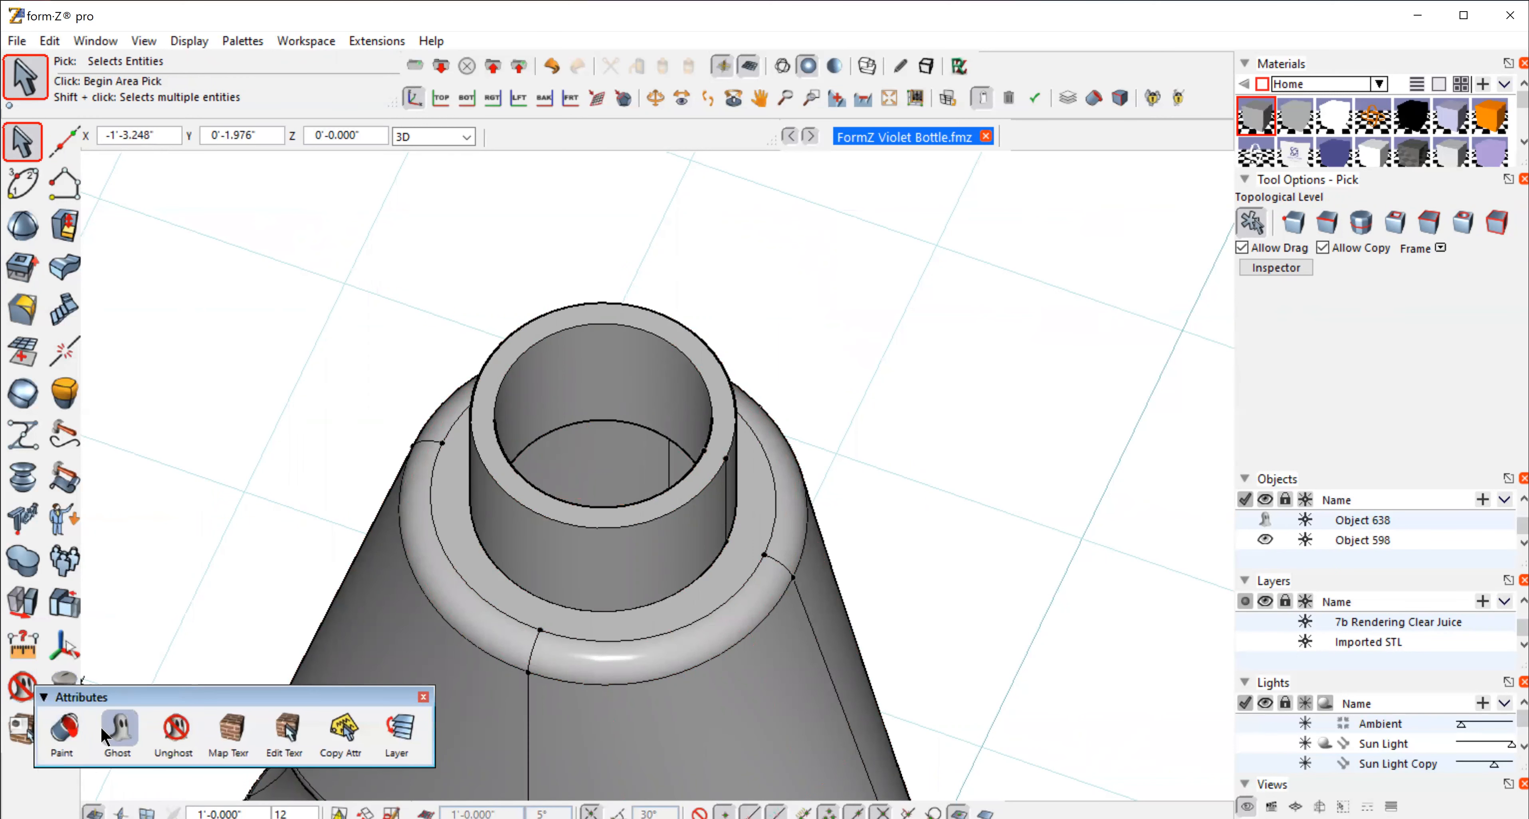
click(118, 728)
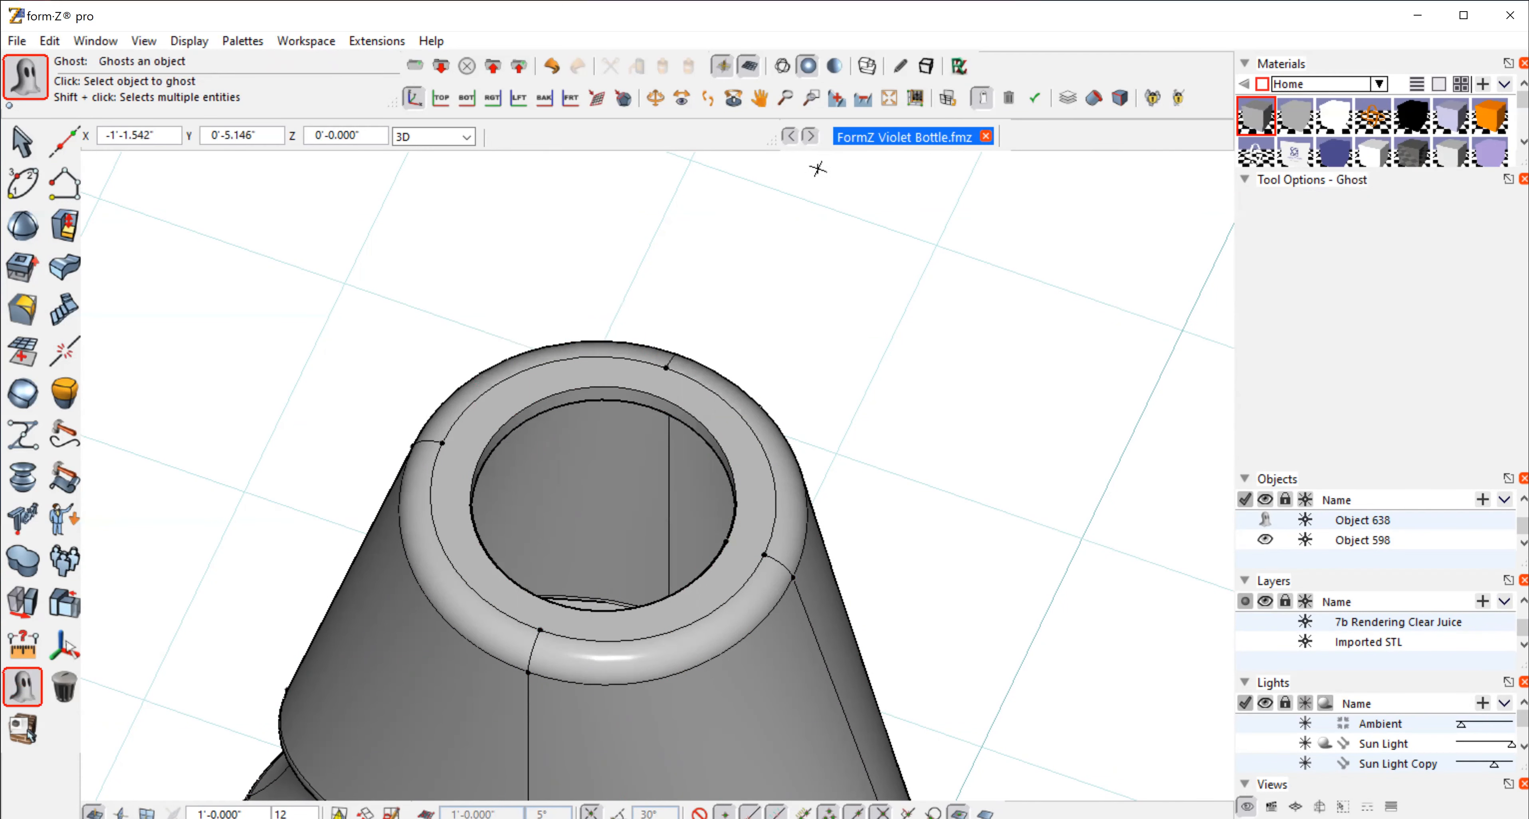
Step: Examine the finished bottle beneath the separate ring, checking that its body and neck form one object
click(861, 97)
click(860, 97)
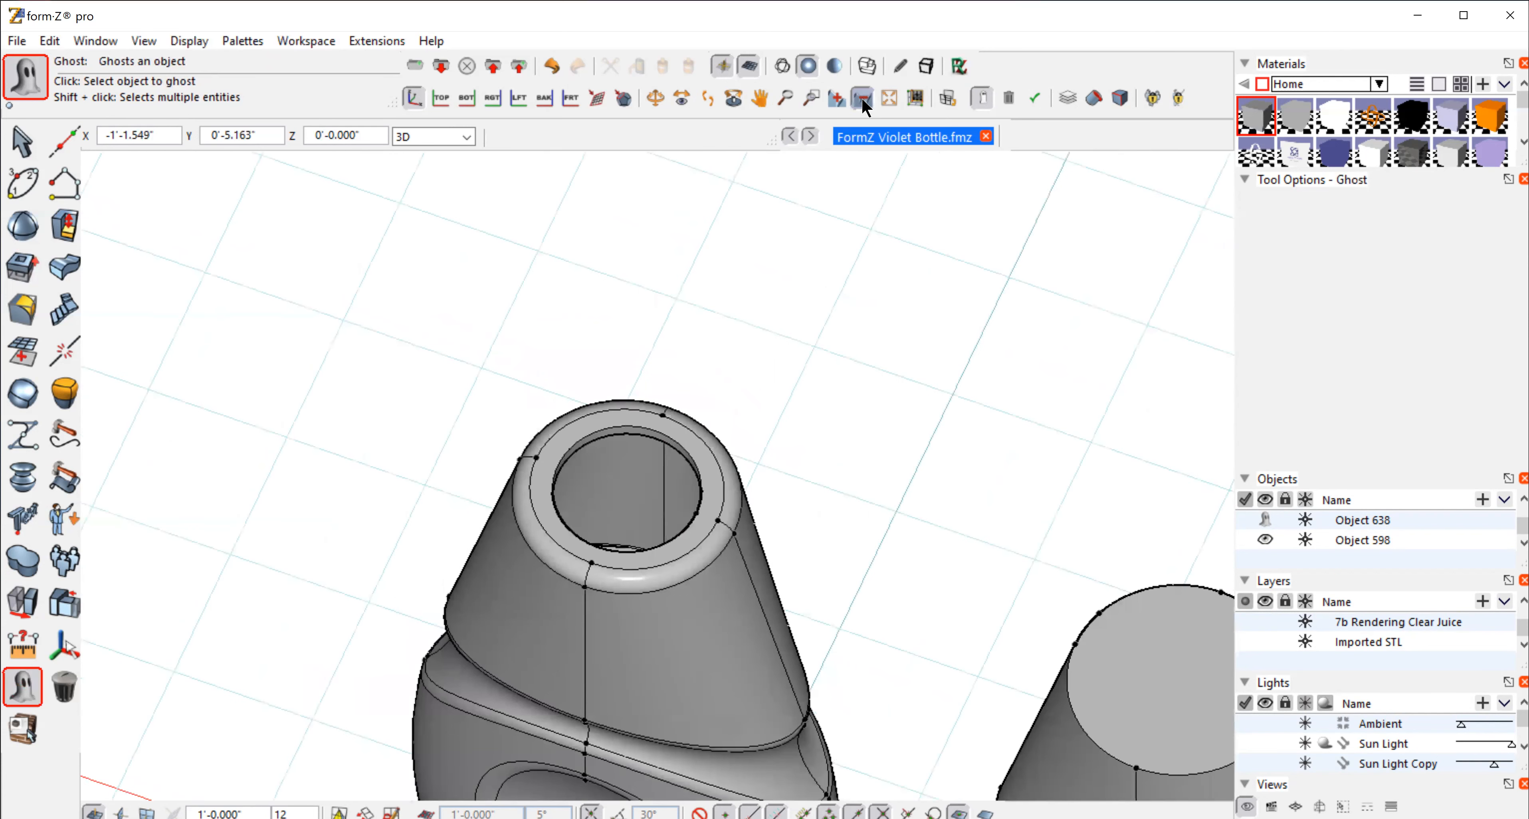
click(760, 98)
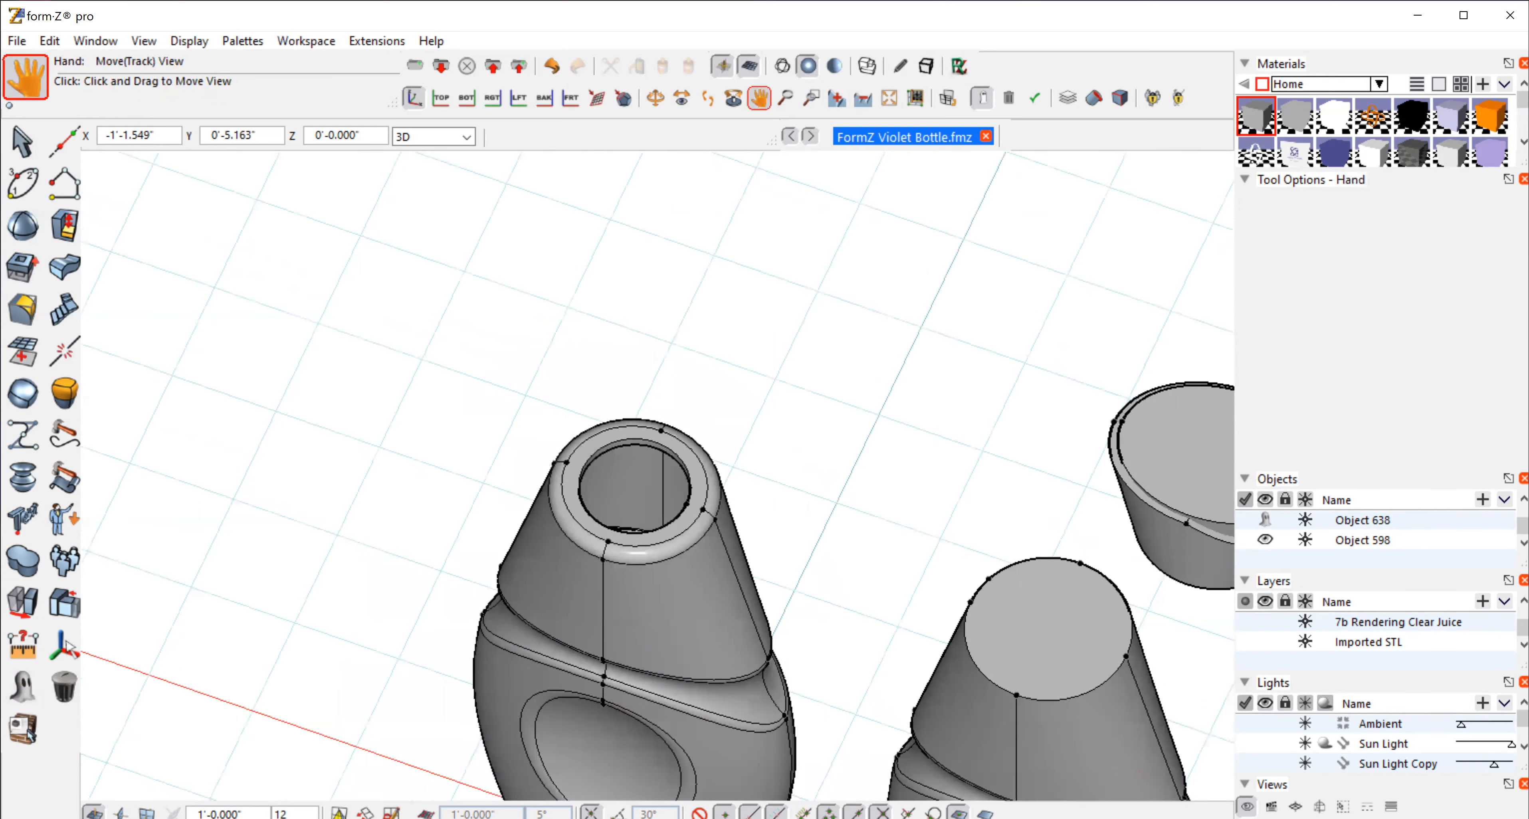
drag(1034, 640, 465, 361)
drag(937, 607, 457, 455)
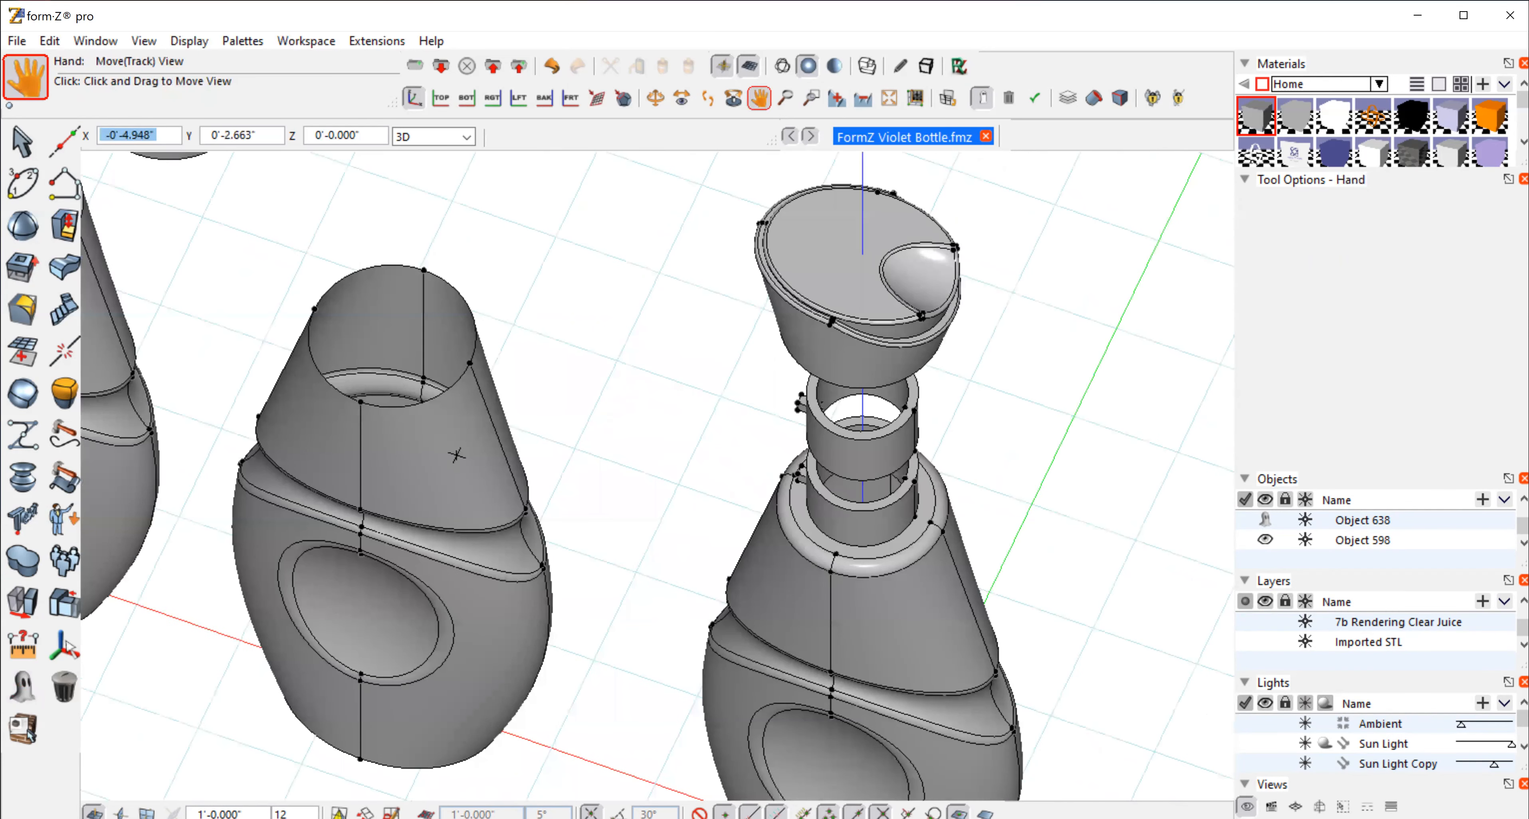
click(655, 97)
drag(735, 292, 832, 390)
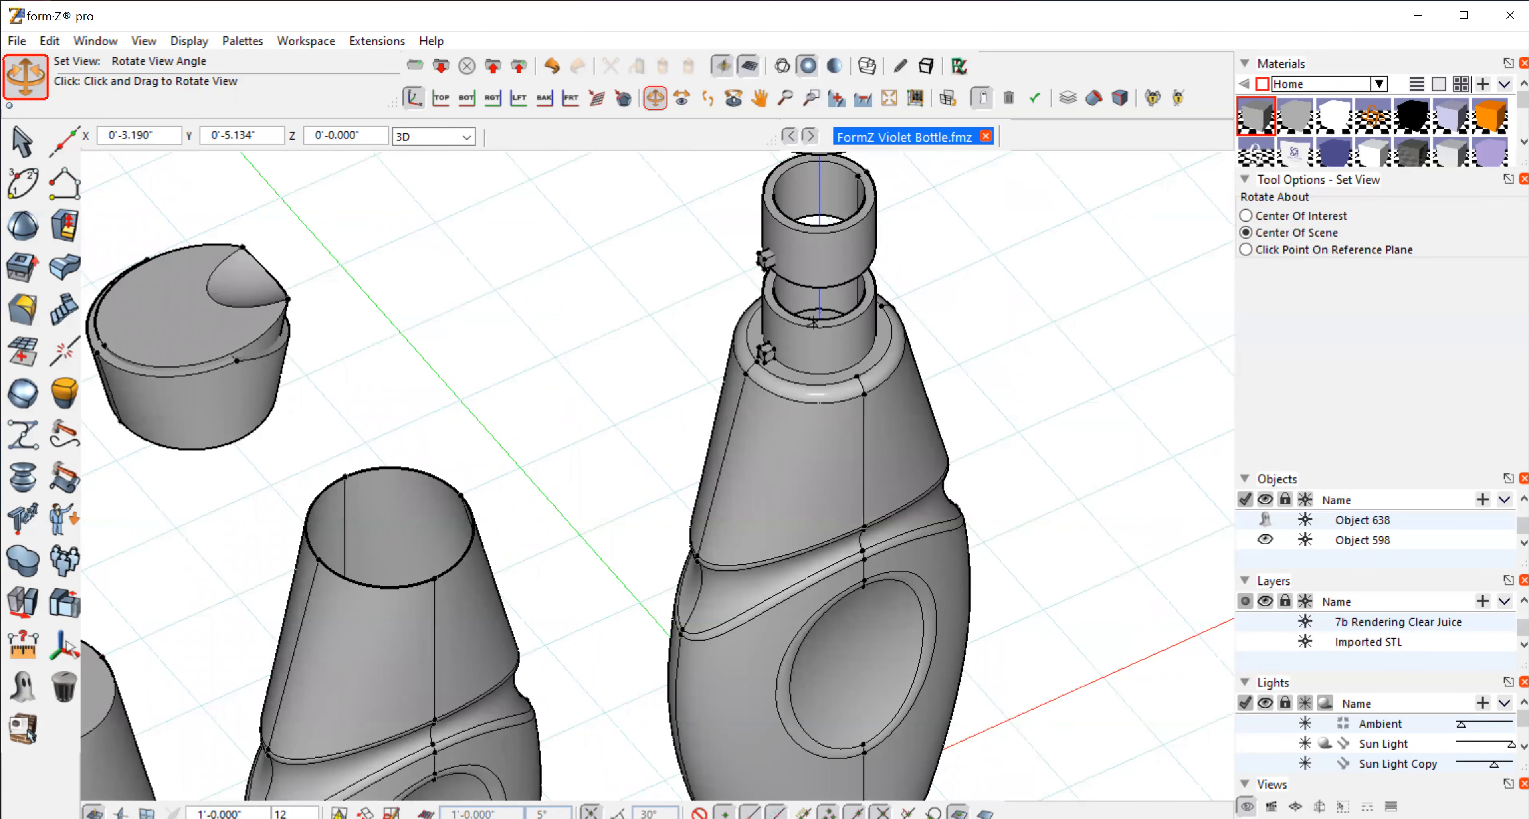
click(21, 142)
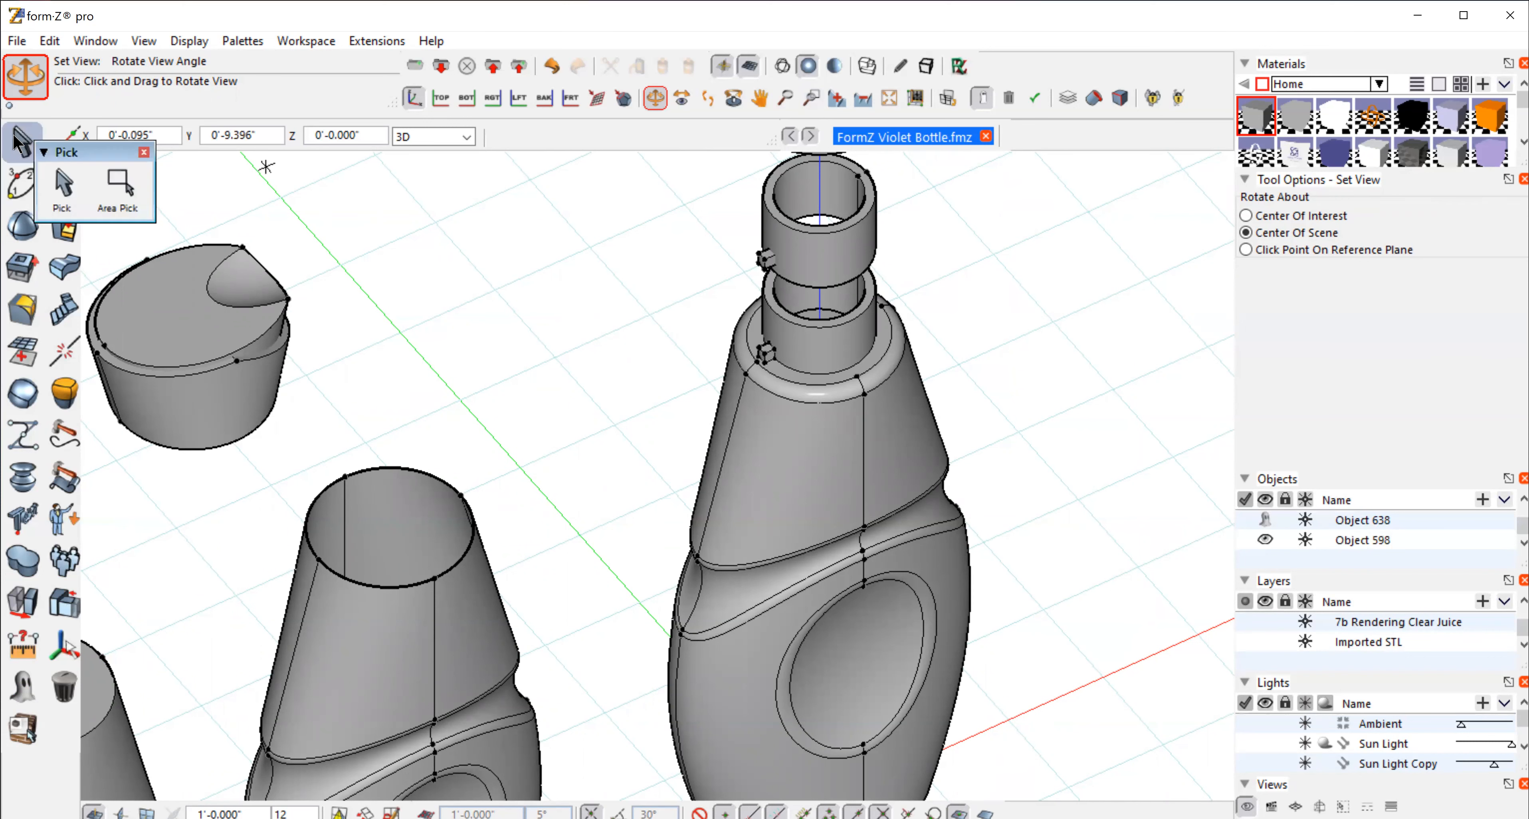
click(835, 486)
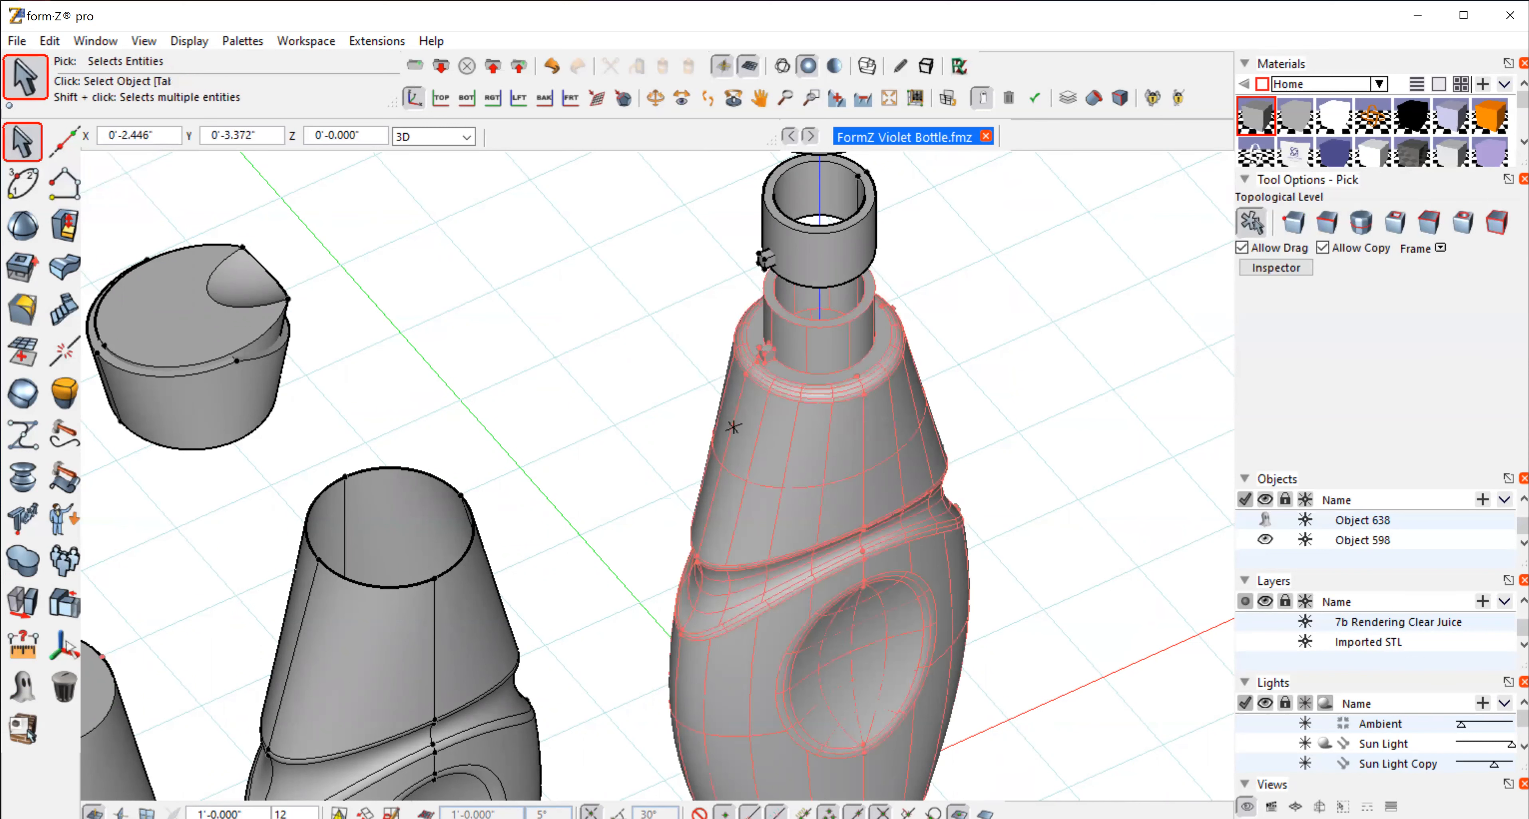
click(753, 417)
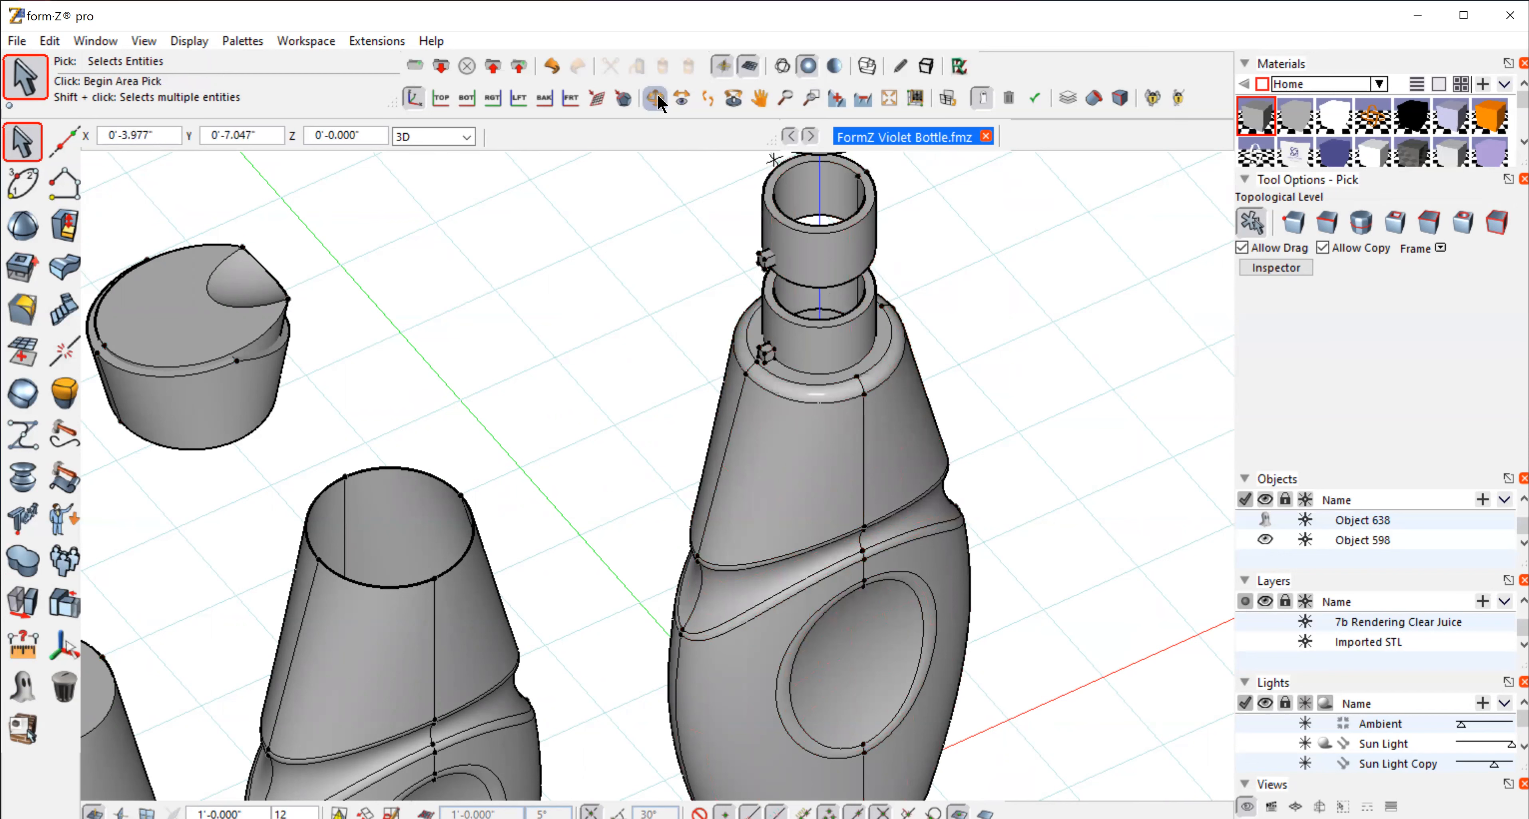
Step: Examine close up the finished bottle's neck and the separate ring above it, each with its small cube
click(655, 98)
mouse_move(933, 350)
mouse_down()
mouse_move(947, 341)
mouse_move(908, 357)
mouse_up()
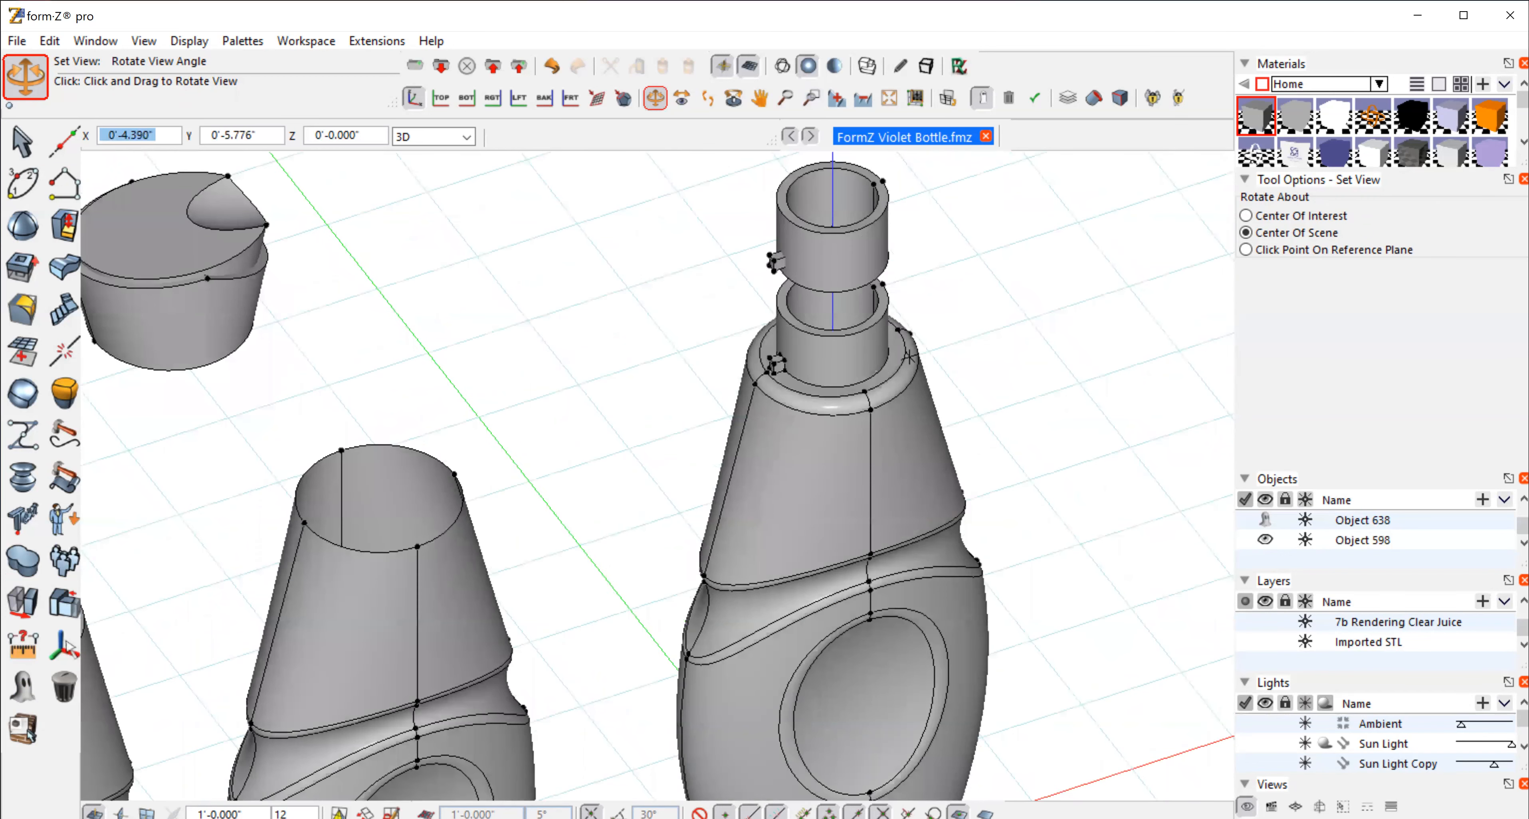
click(838, 98)
click(810, 98)
drag(830, 327, 1031, 296)
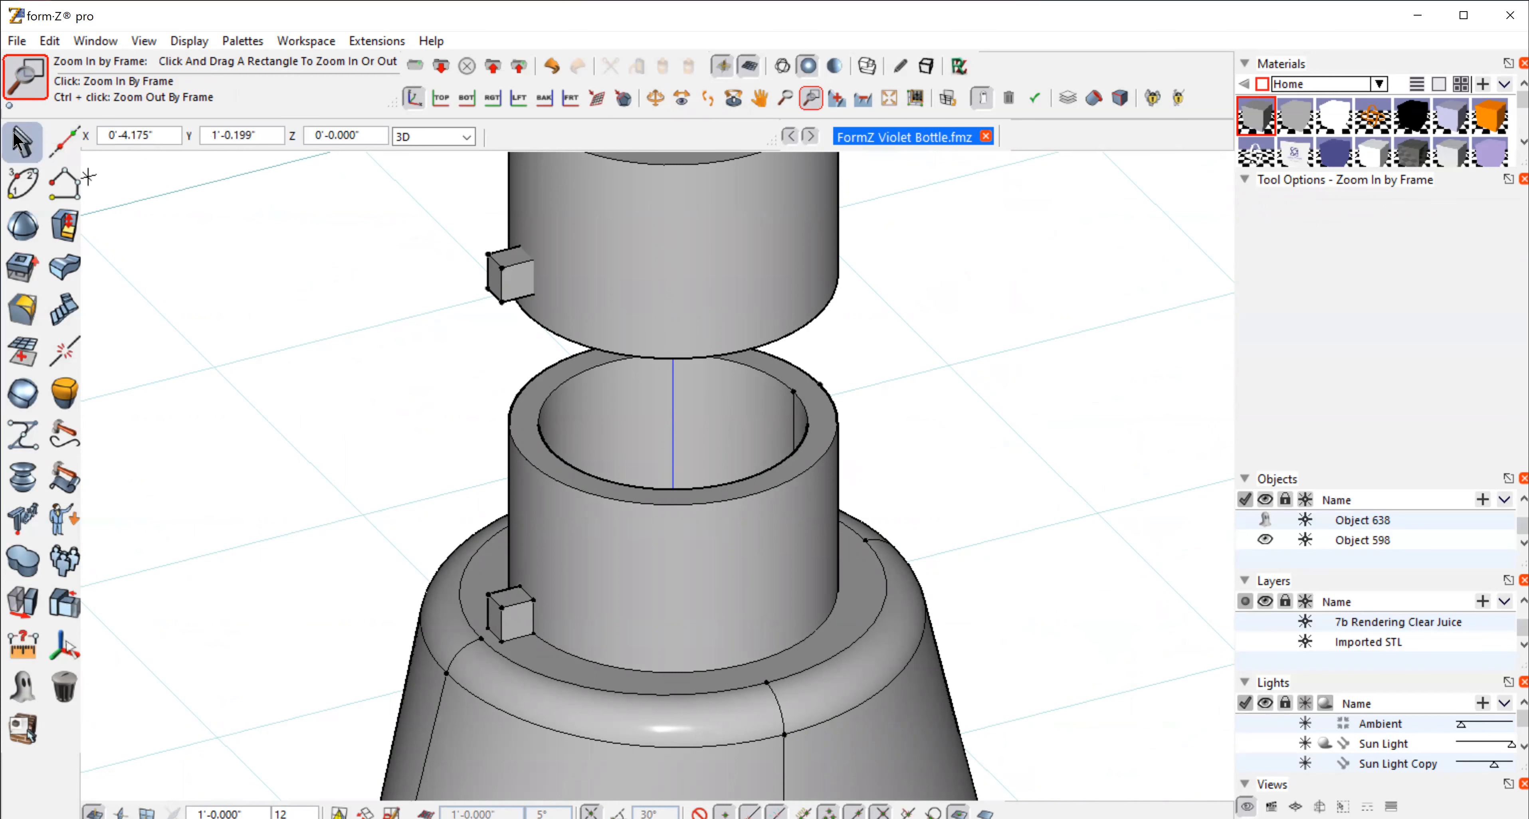
click(22, 142)
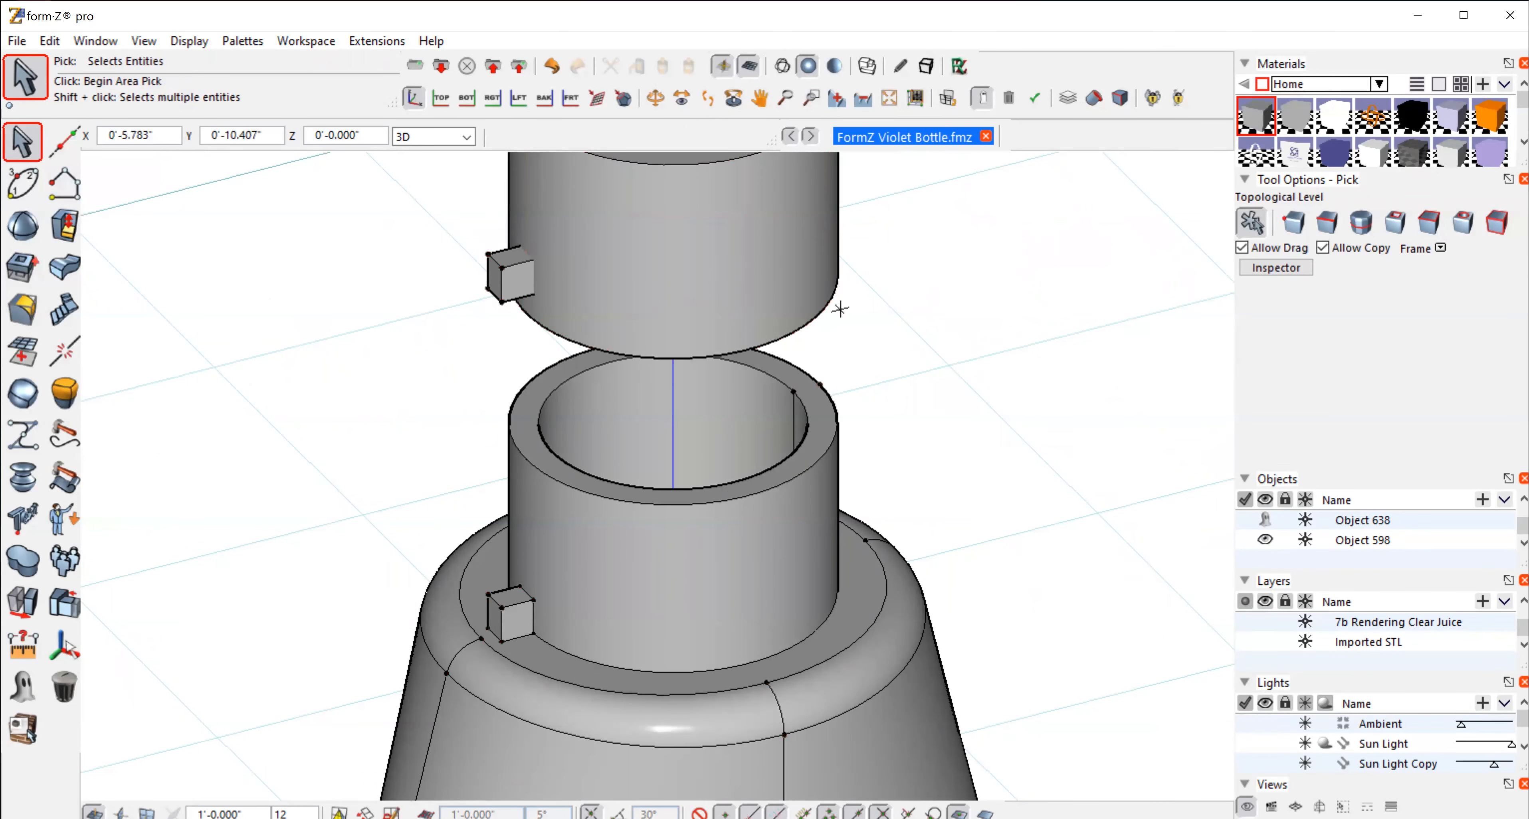
Step: Union the separate ring above the bottle neck with its small cube into one object, working in wireframe display
click(782, 65)
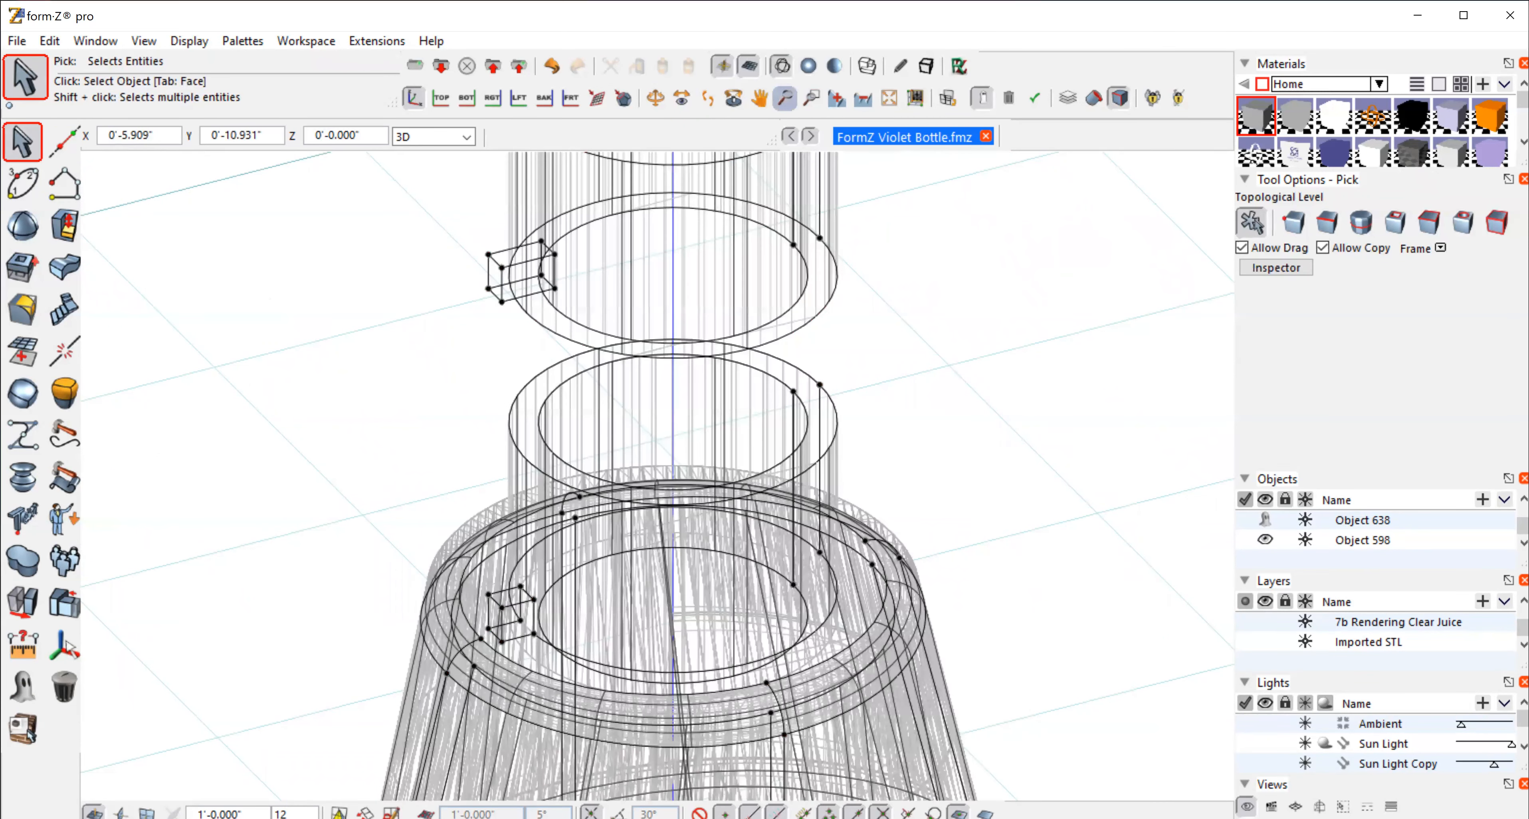
click(766, 222)
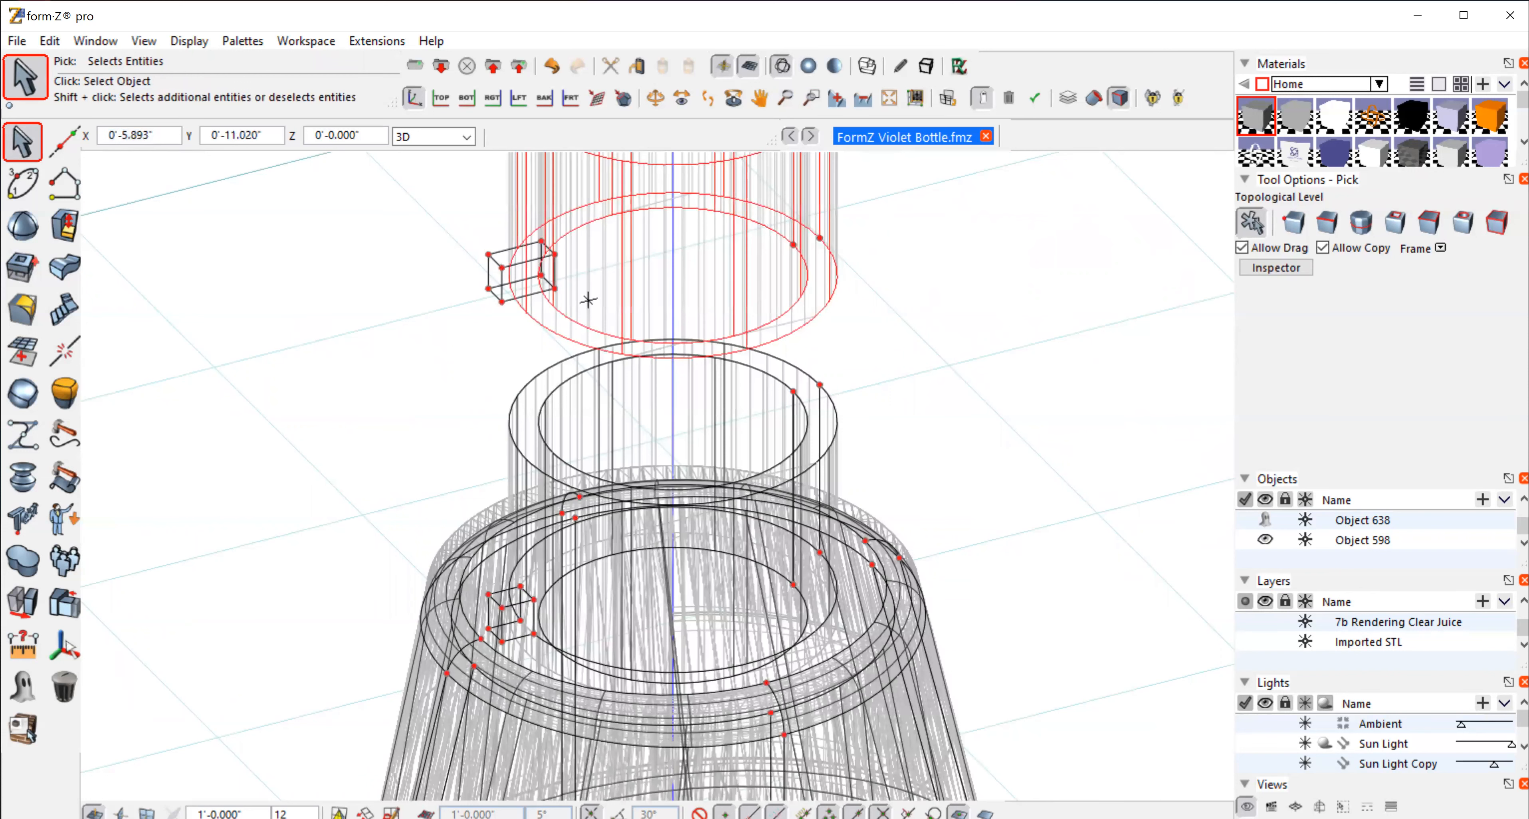
shift+click(490, 264)
click(24, 596)
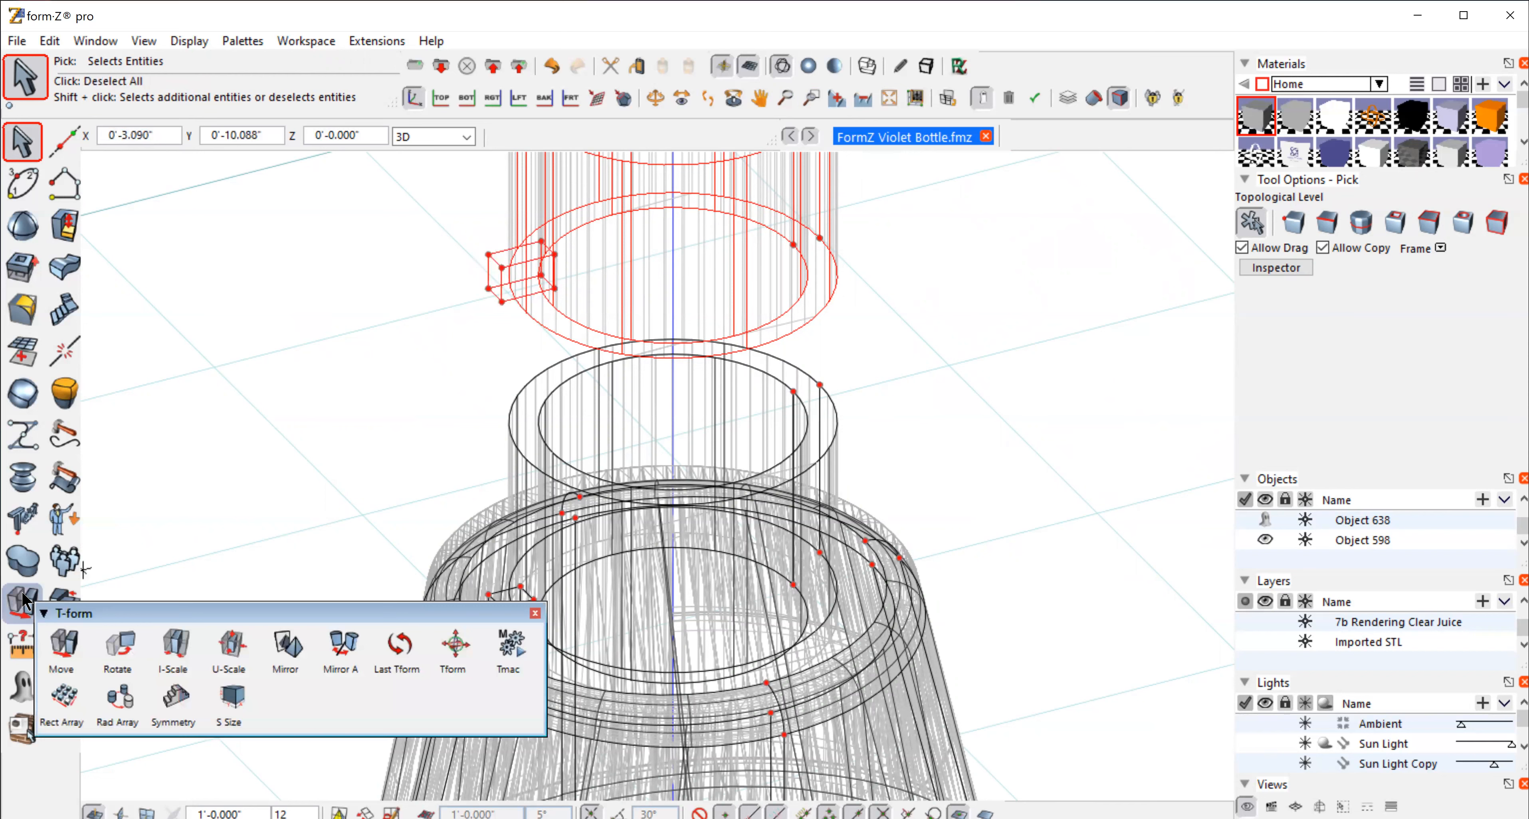
click(22, 558)
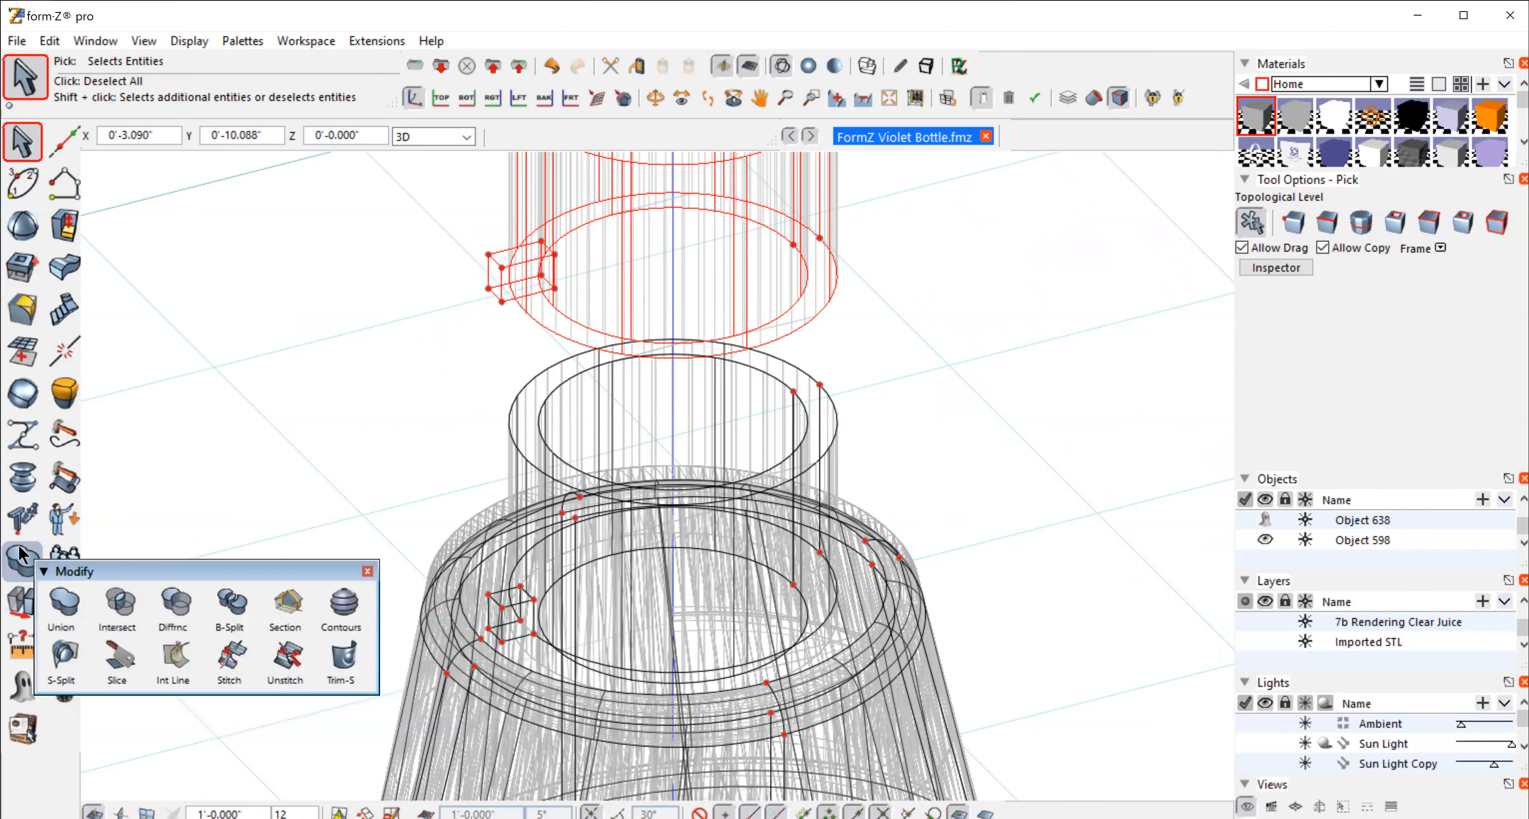
click(65, 603)
click(990, 350)
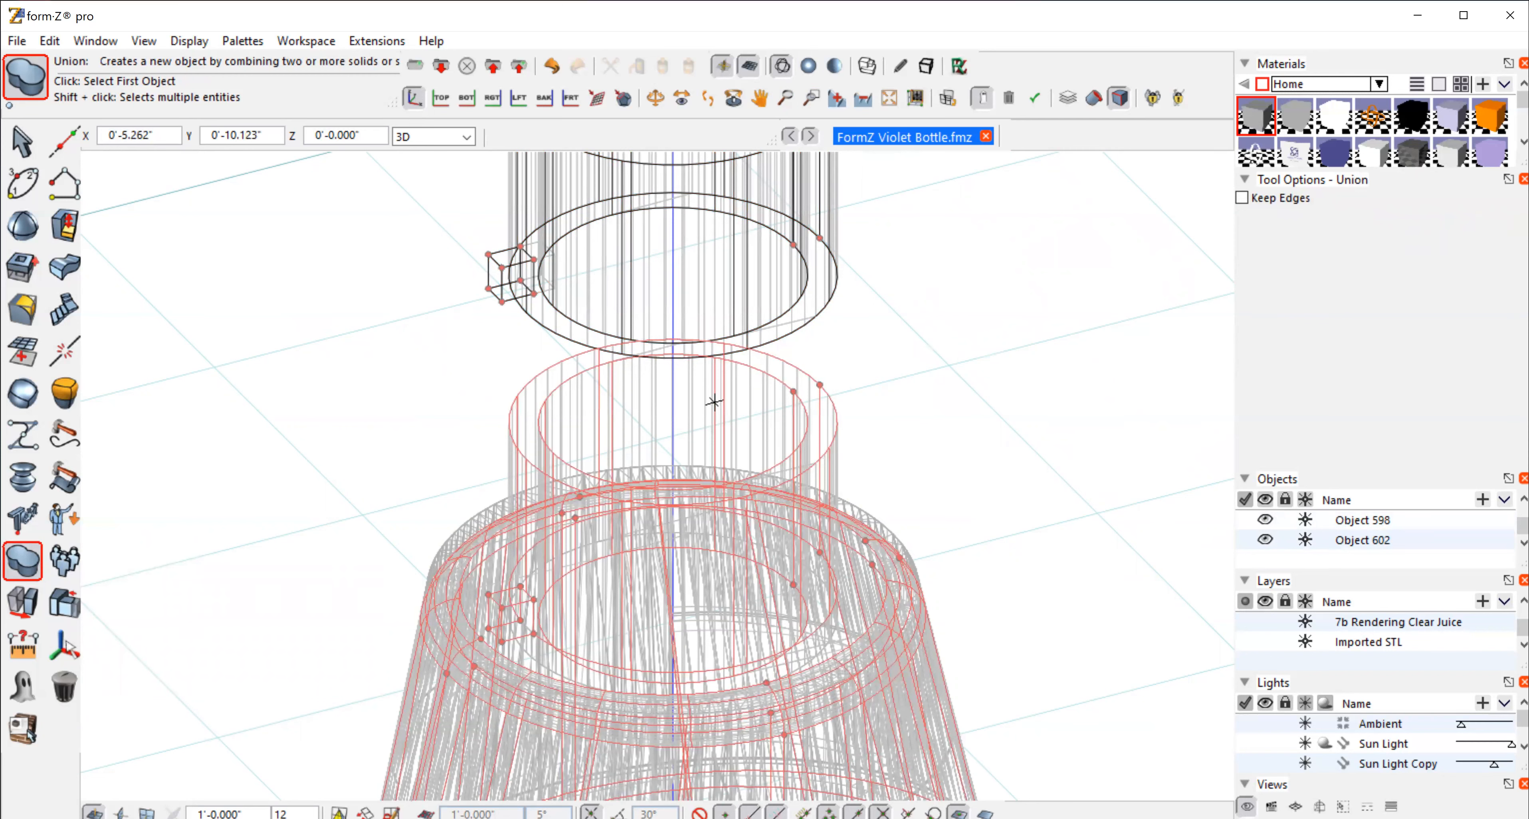
Step: Offset the surface of the merged ring and cube outward by 0.01 inch with Offset Surface
click(759, 99)
drag(905, 258, 936, 479)
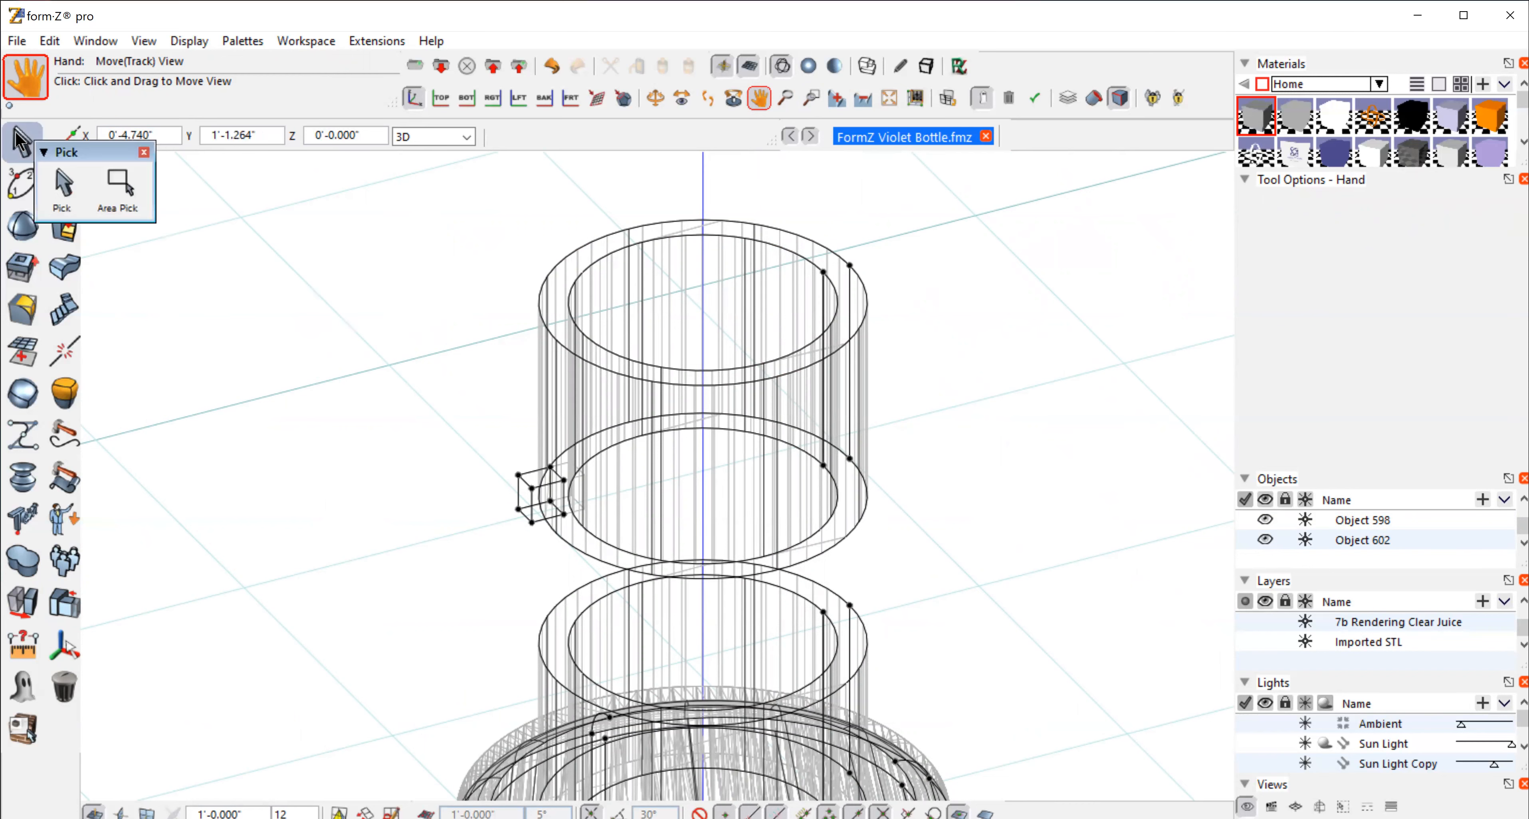
click(22, 141)
click(702, 430)
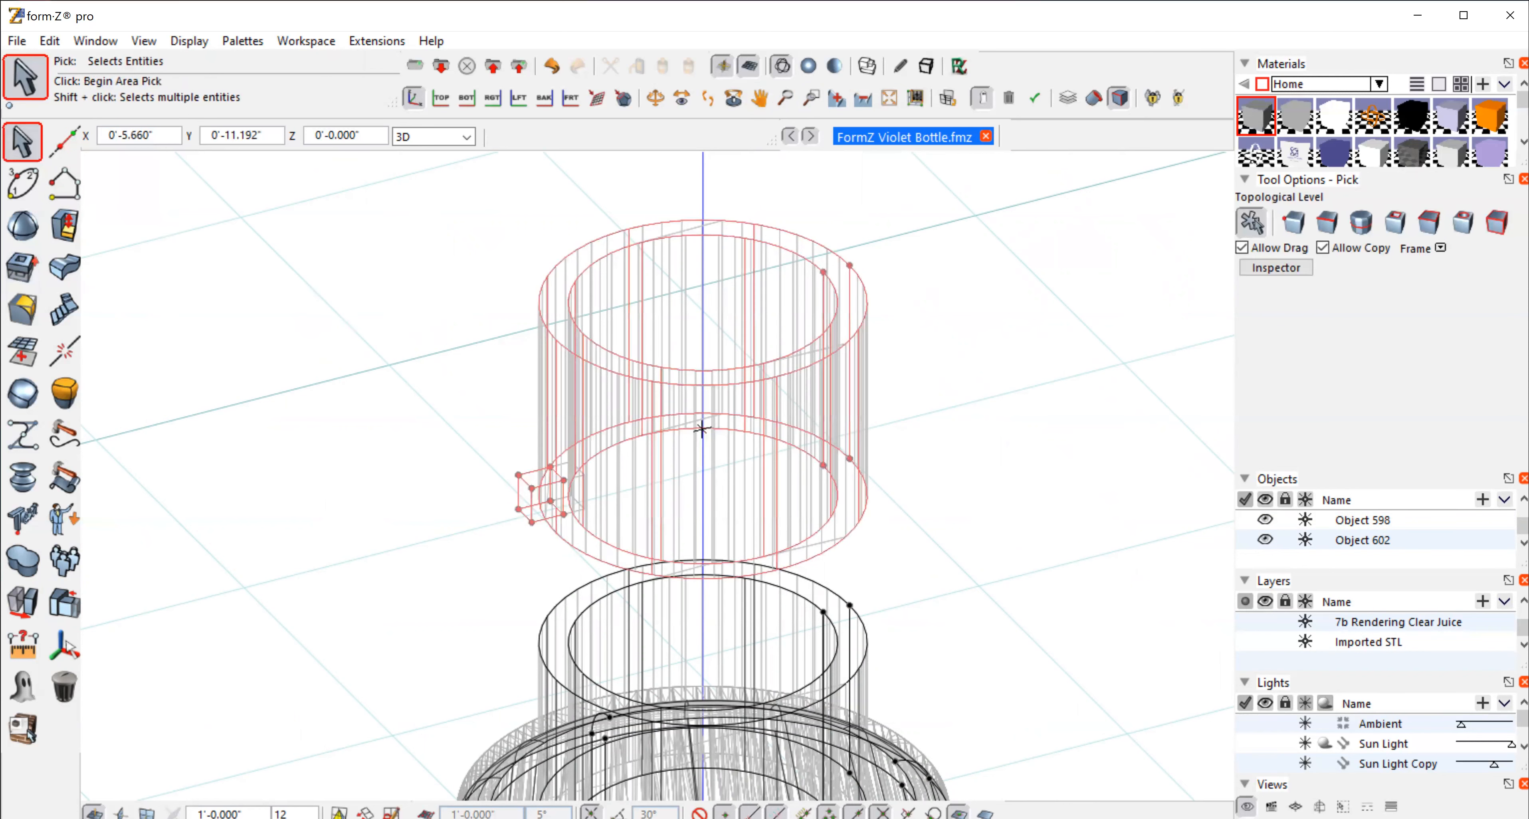
click(24, 315)
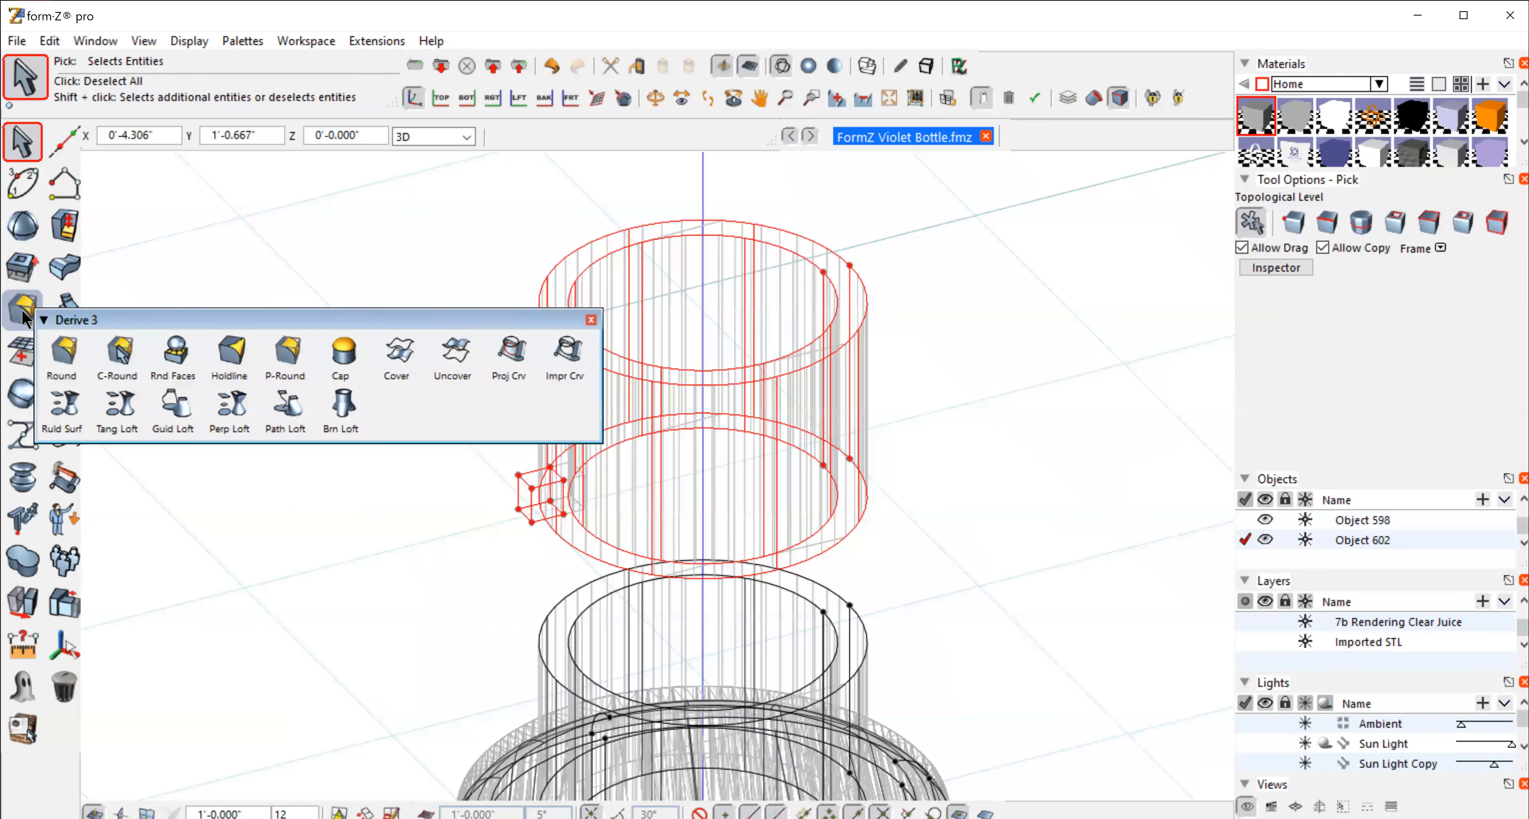
click(65, 271)
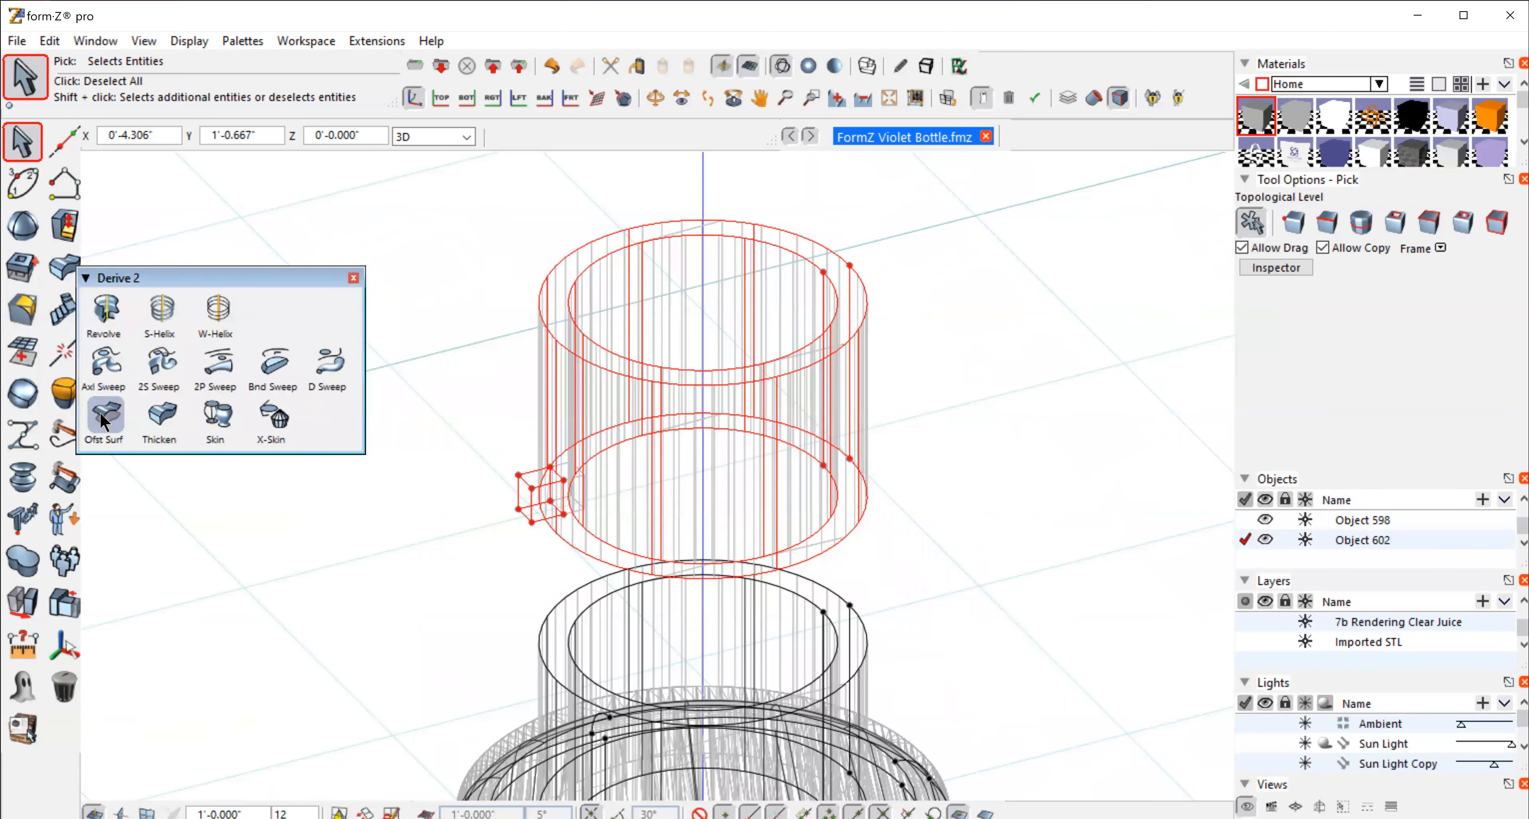
click(103, 420)
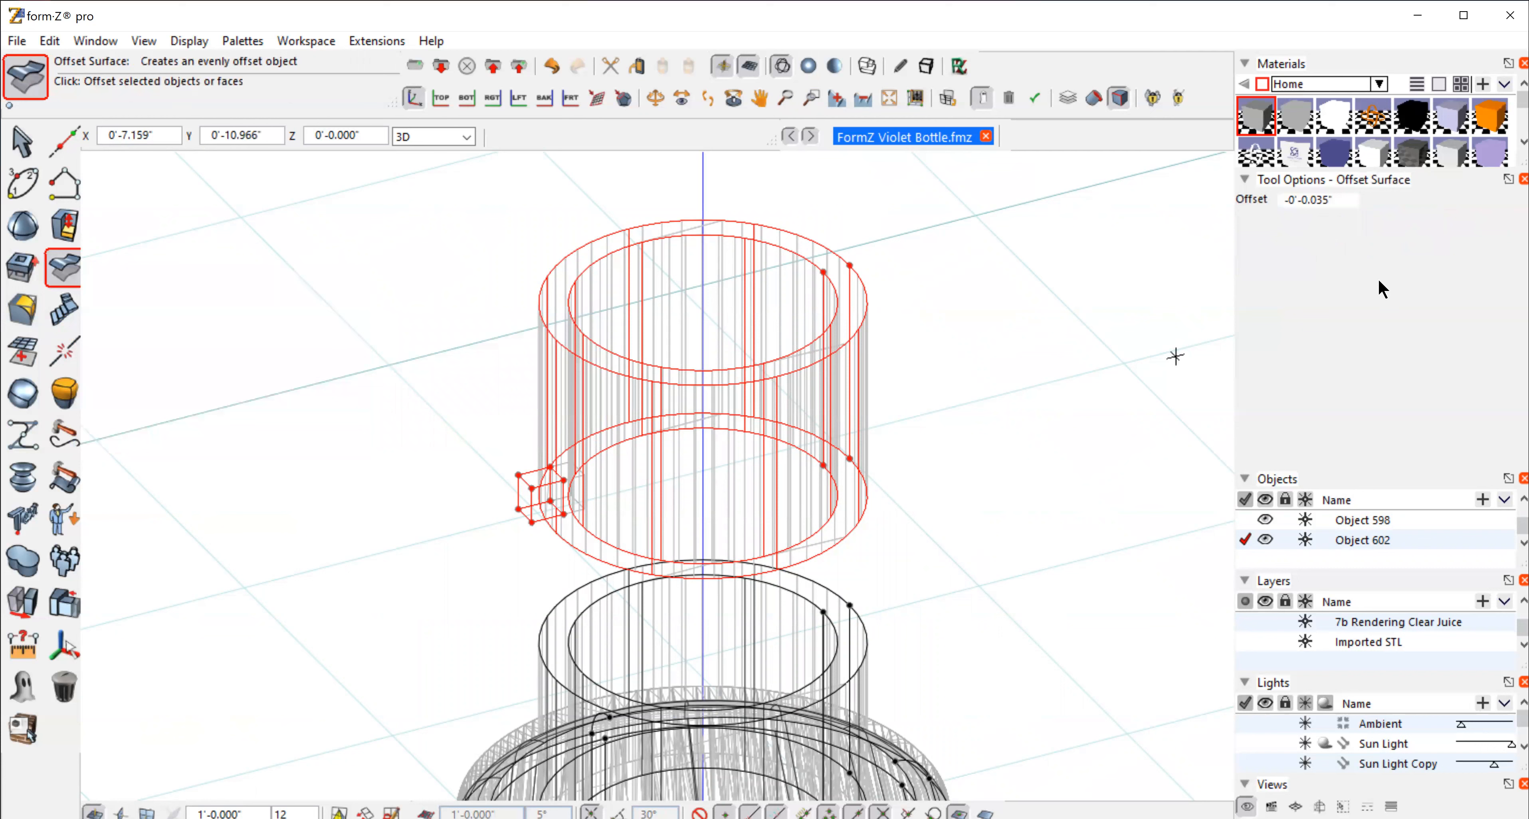
click(1354, 201)
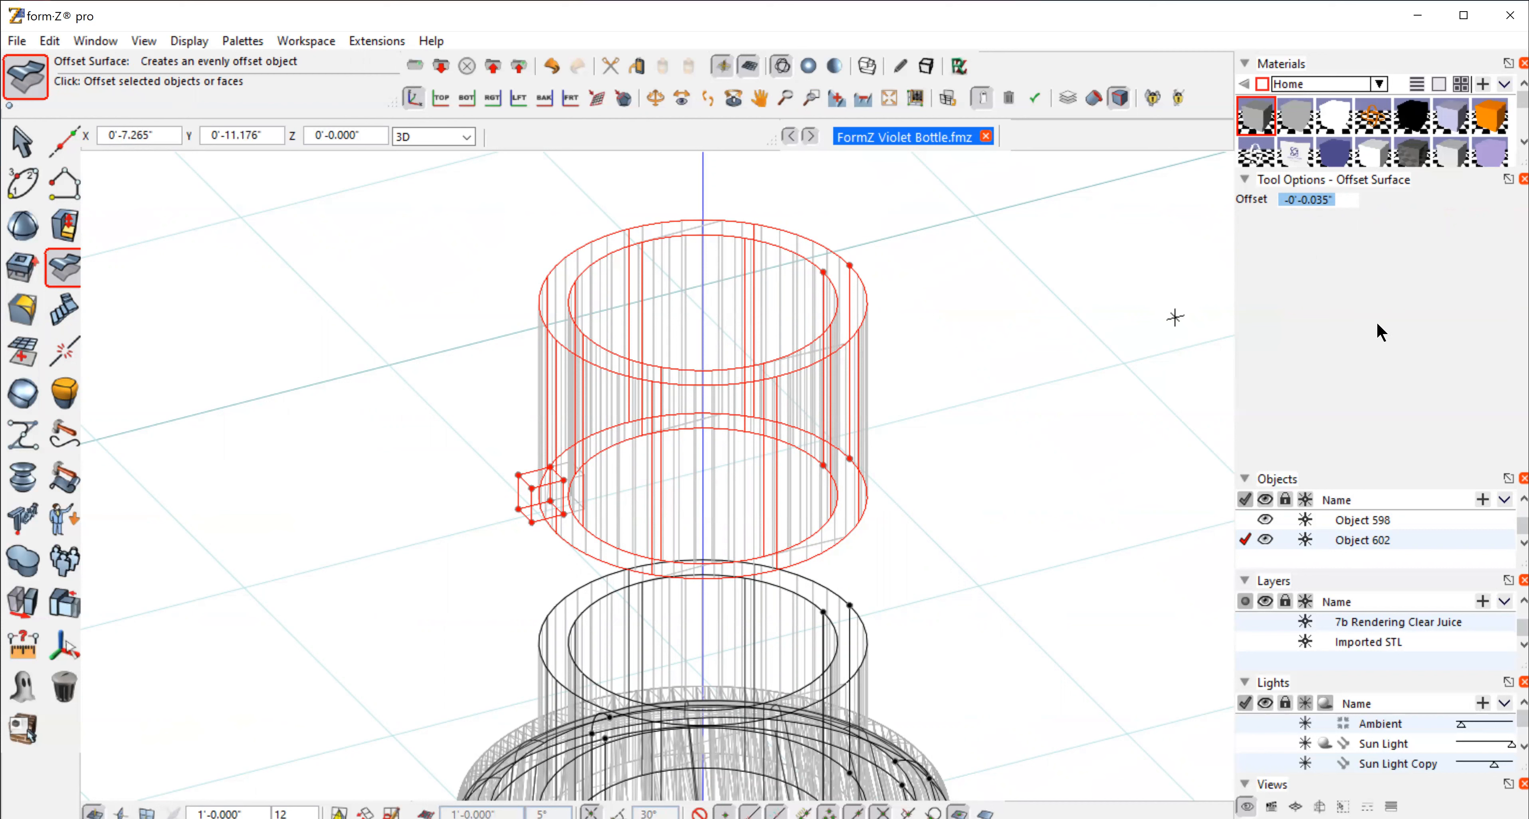
key(BackSpace)
text(.01)
key(Return)
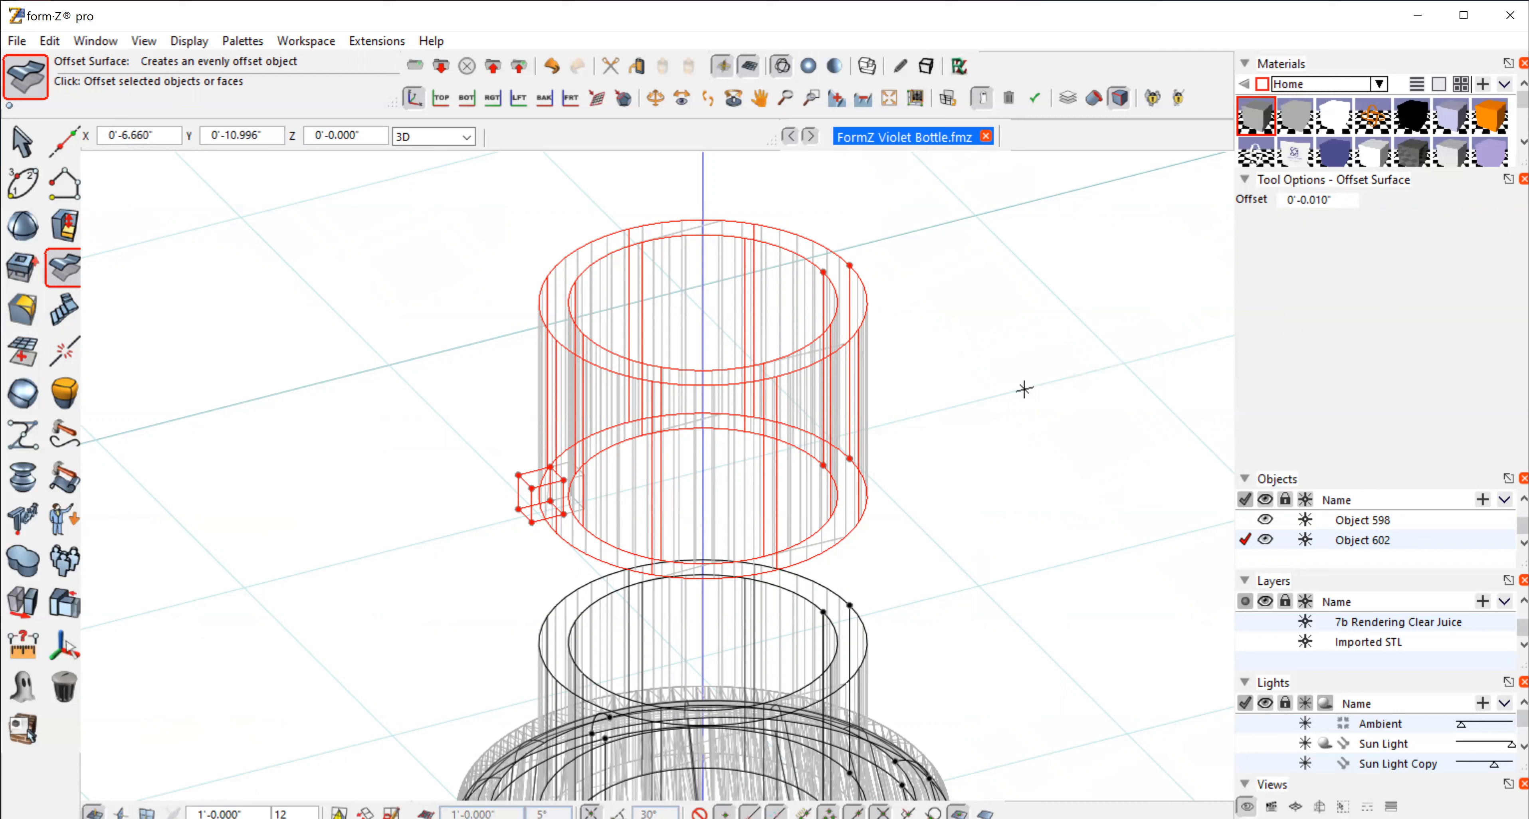
click(997, 397)
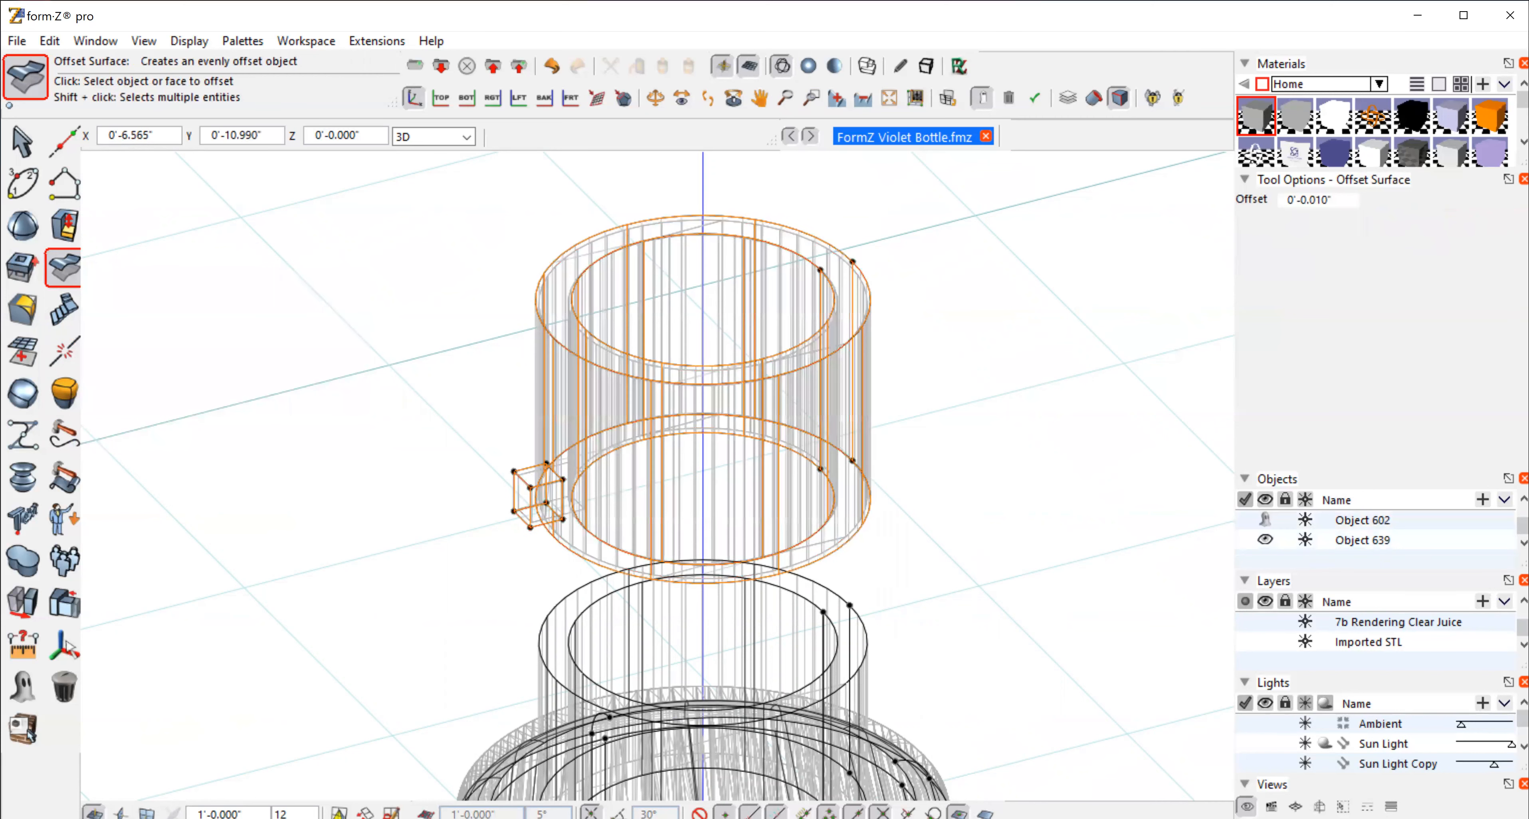
Step: Examine the offset ring above the bottle neck in shaded display from another angle
click(22, 141)
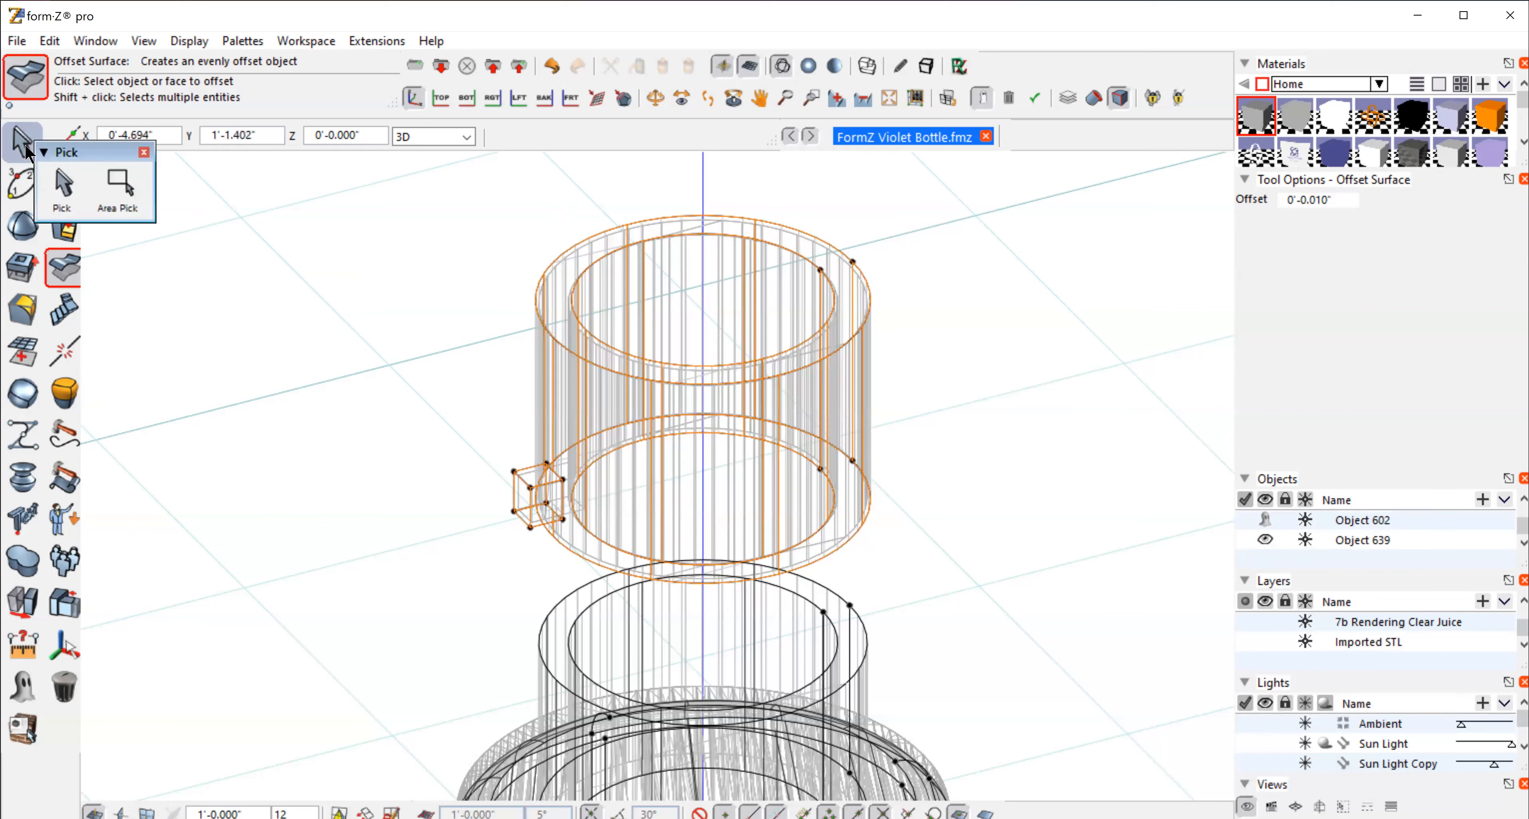
click(61, 184)
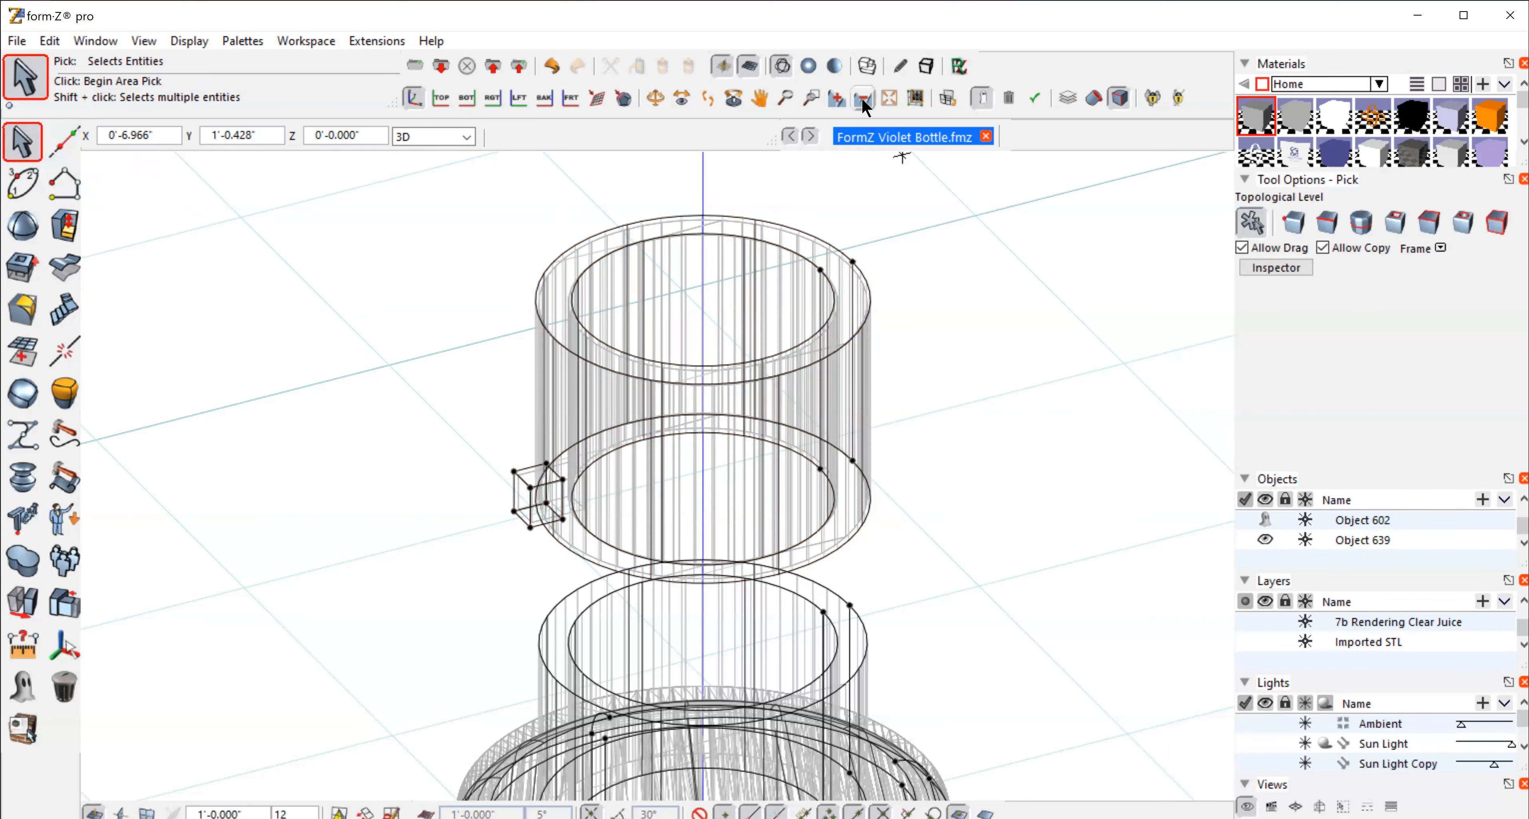
click(862, 97)
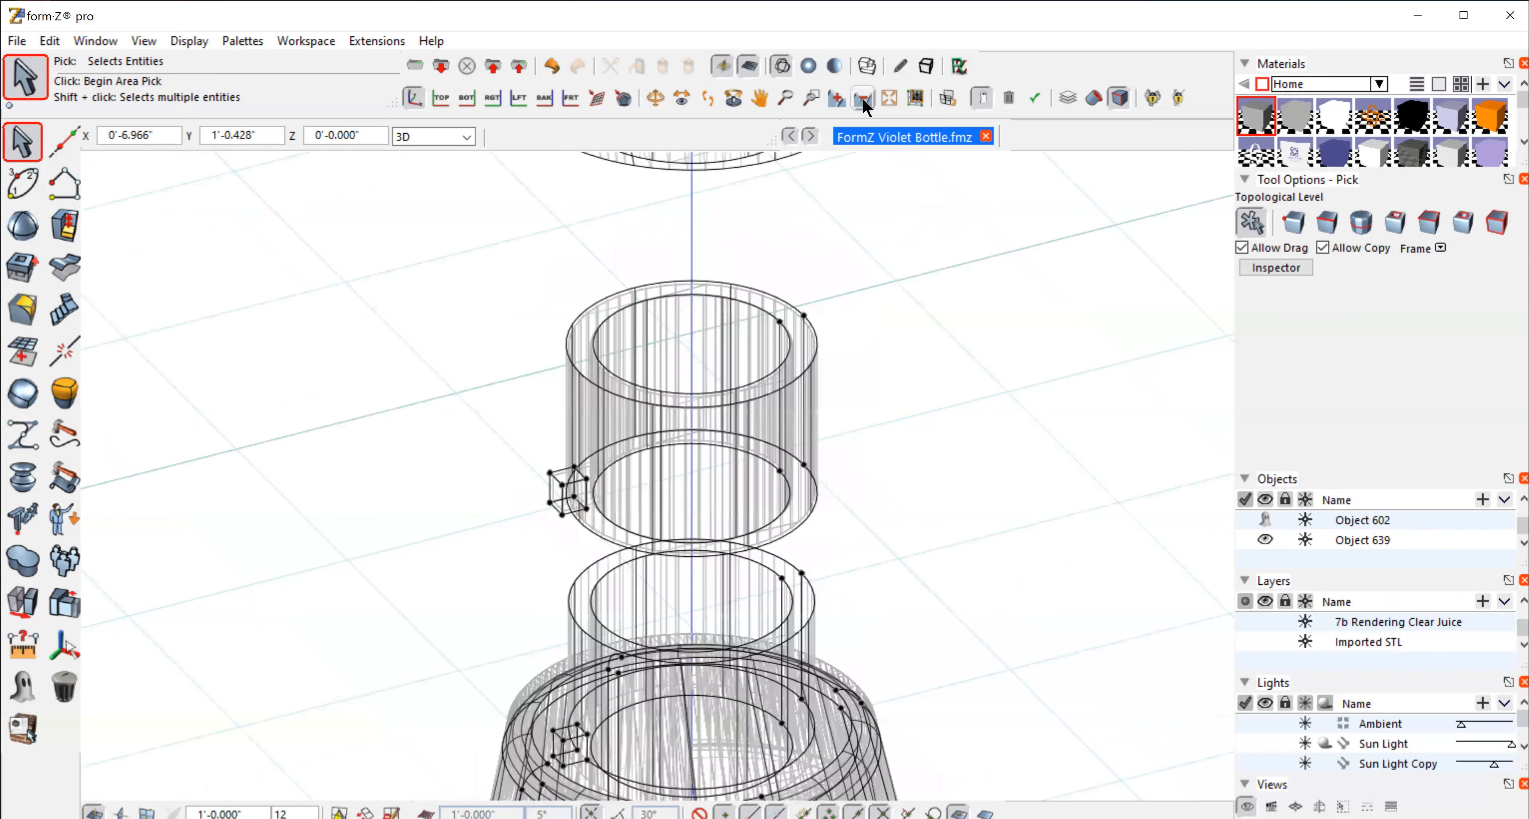
click(862, 97)
click(808, 66)
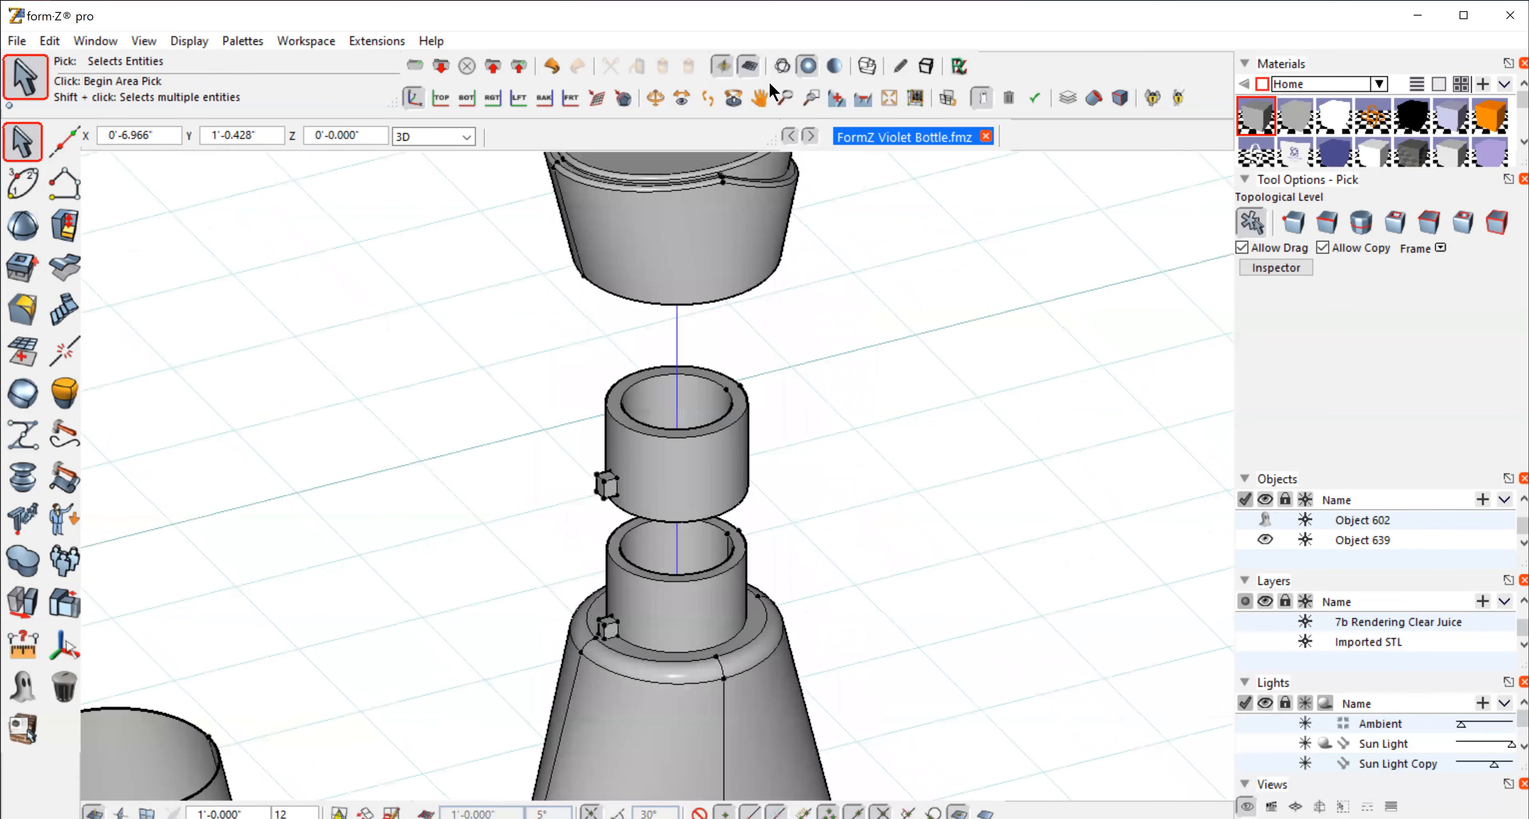
click(655, 98)
drag(853, 454, 545, 438)
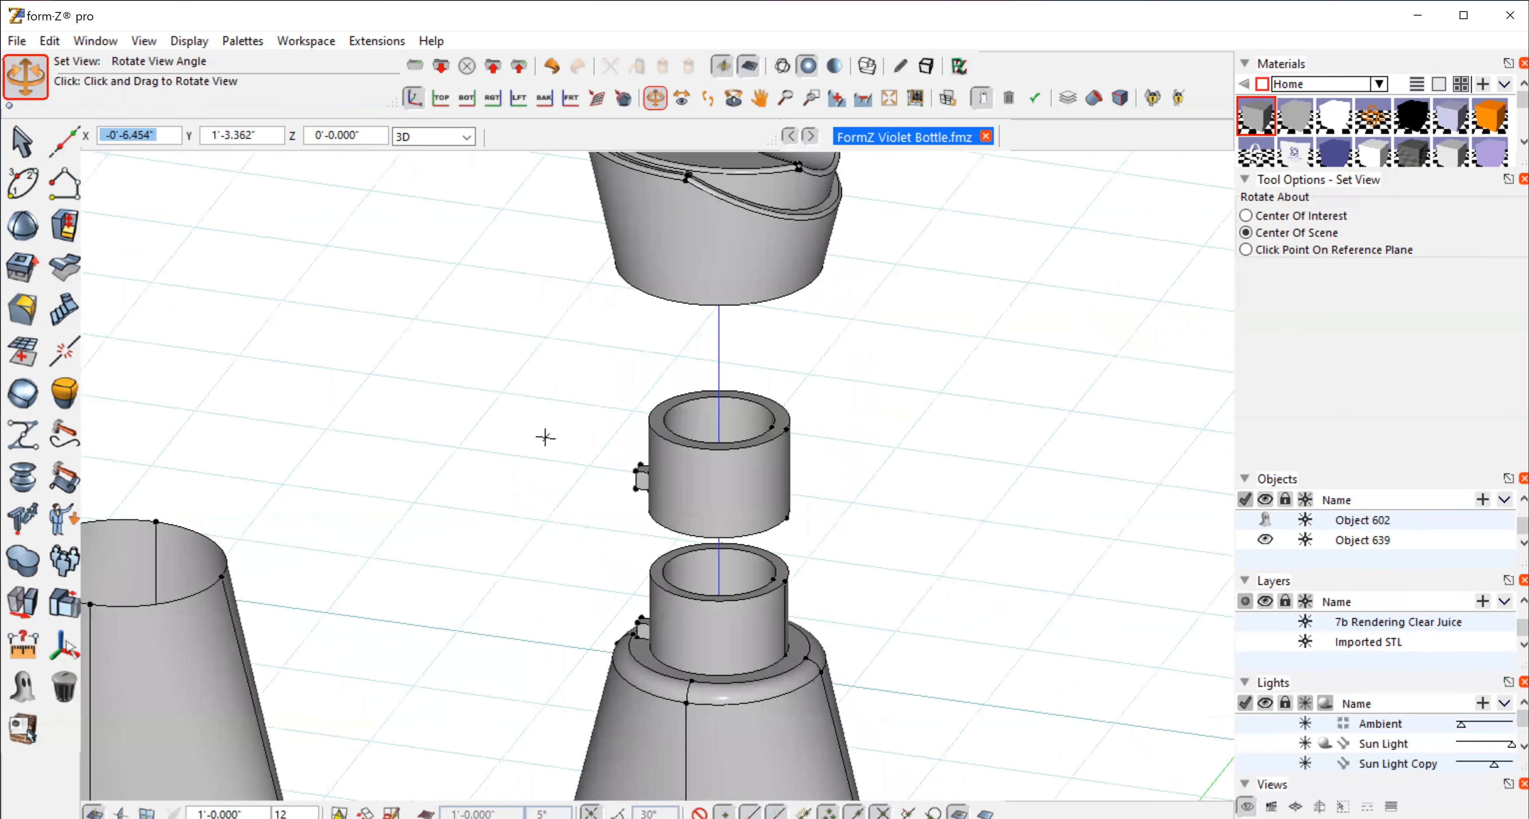
Step: Show the separate cap with the scooped notch in wireframe display, ready for selecting its parts
click(759, 97)
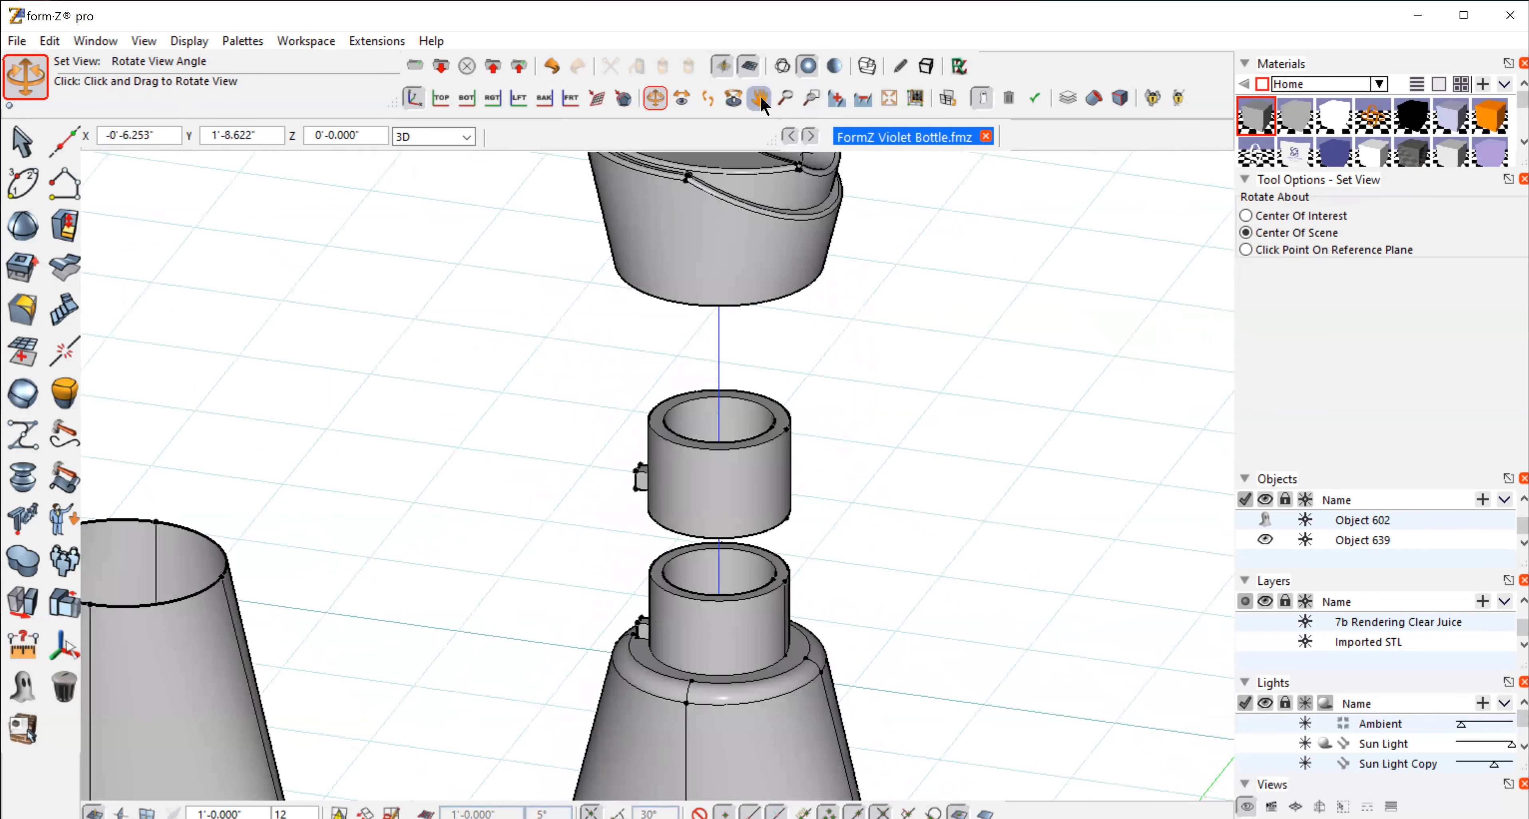
drag(335, 252, 939, 588)
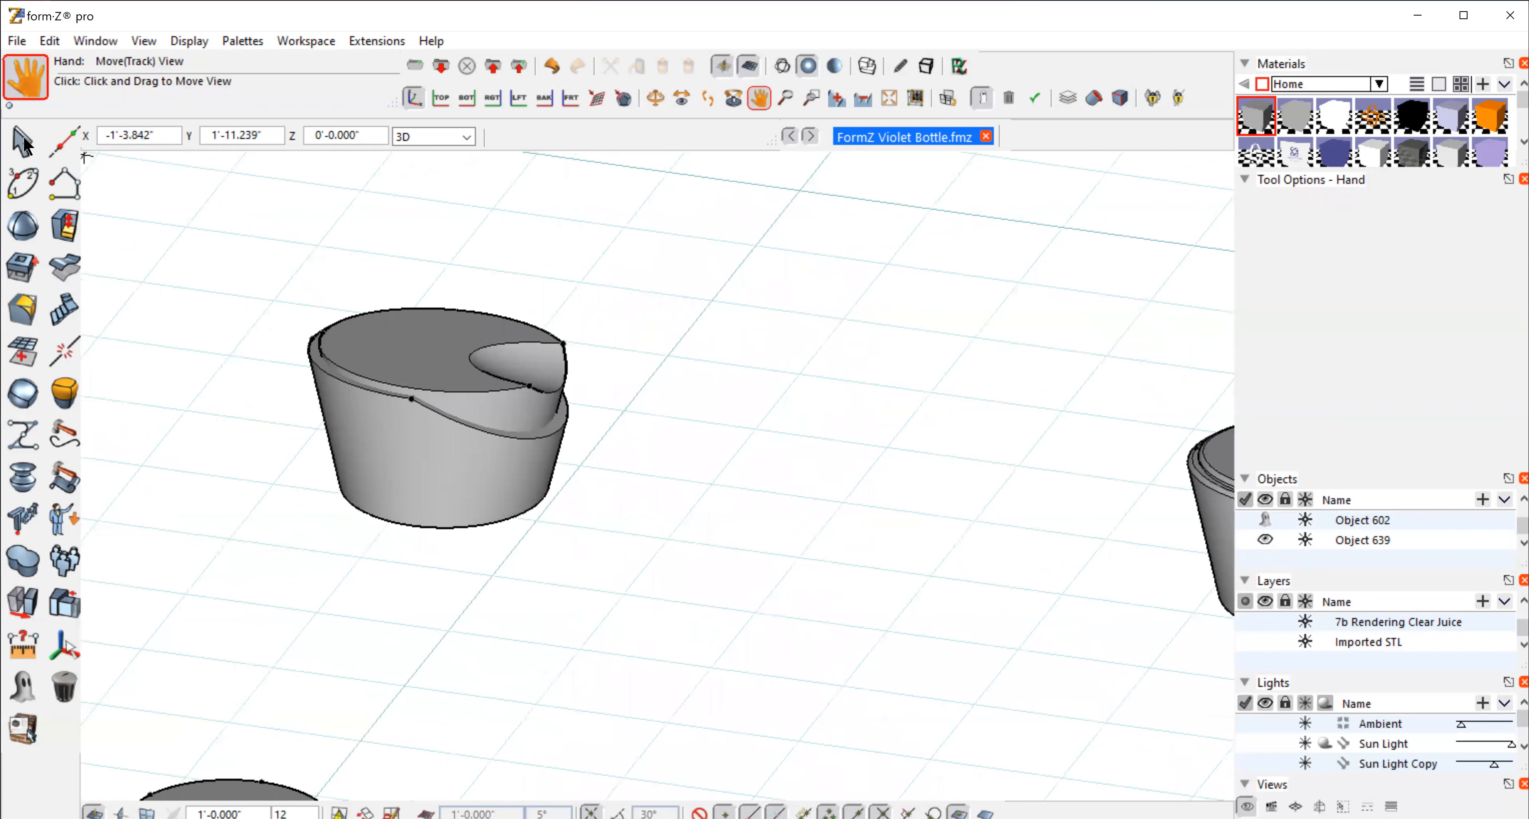
click(21, 142)
click(409, 372)
click(716, 157)
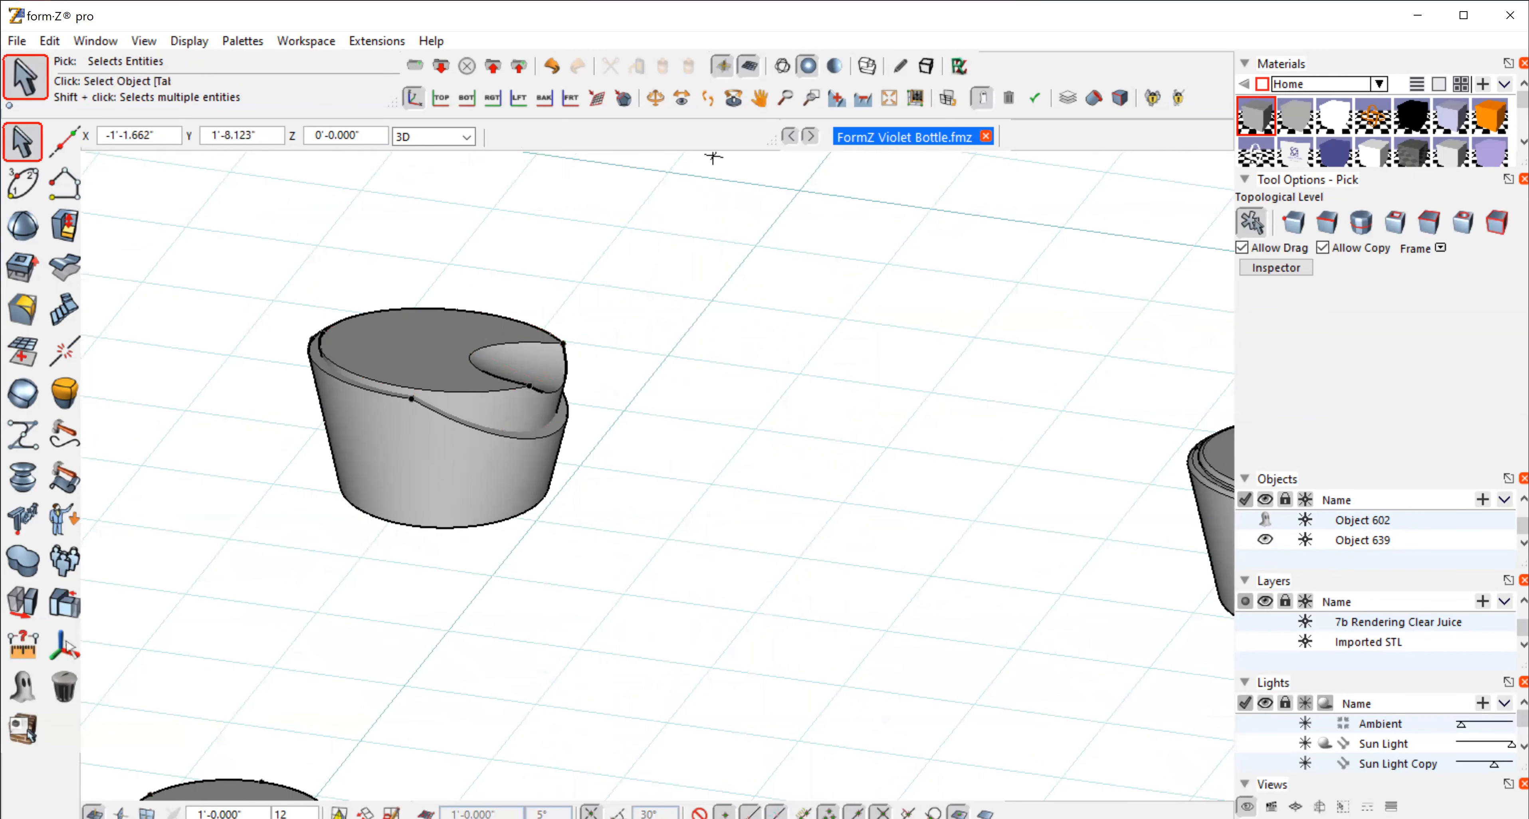
click(783, 66)
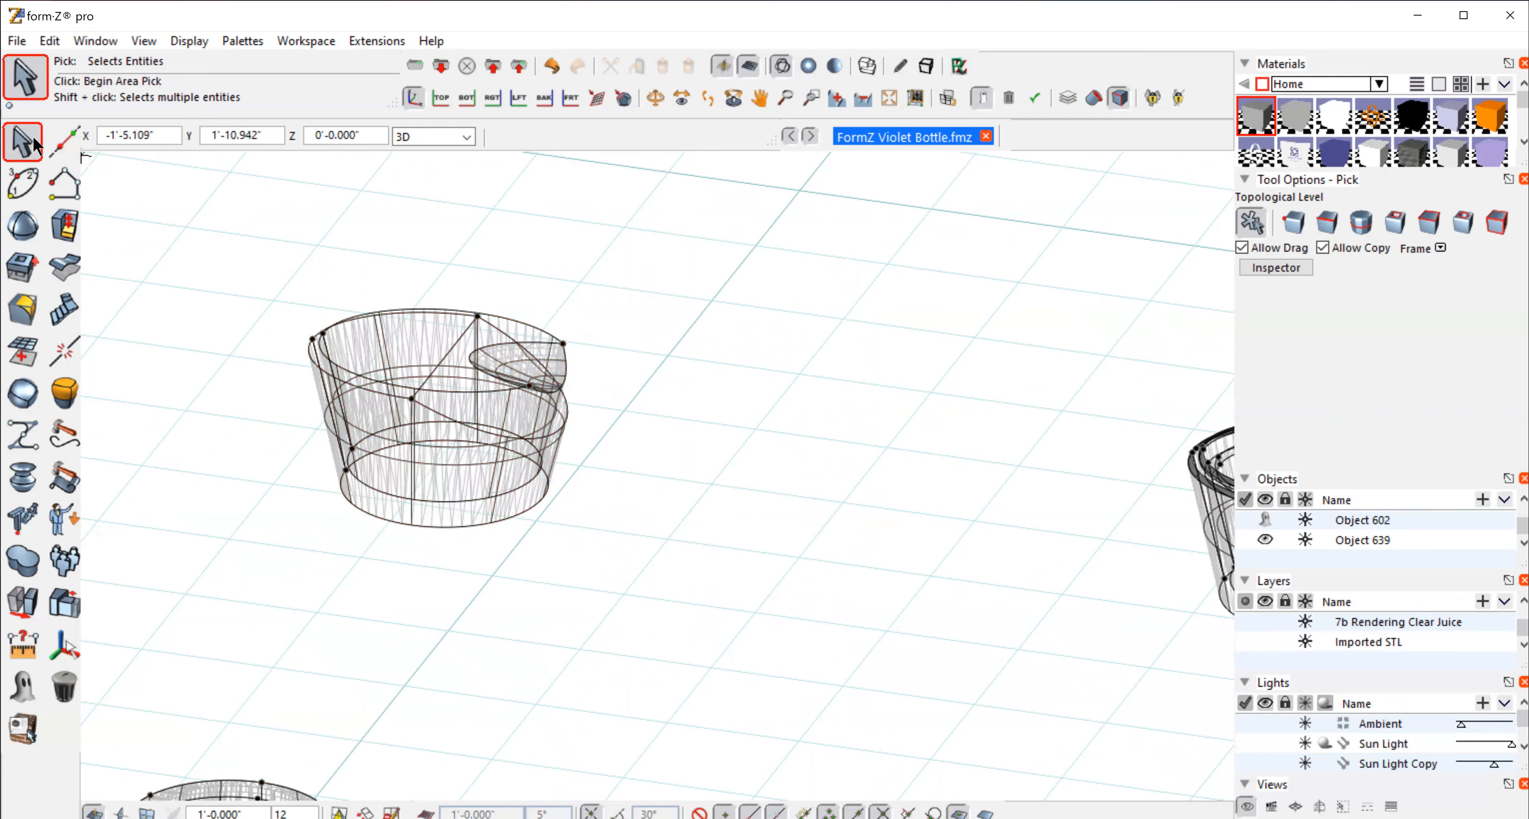
Step: Try to area-select the parts of the notched cap and union them
mouse_move(72, 226)
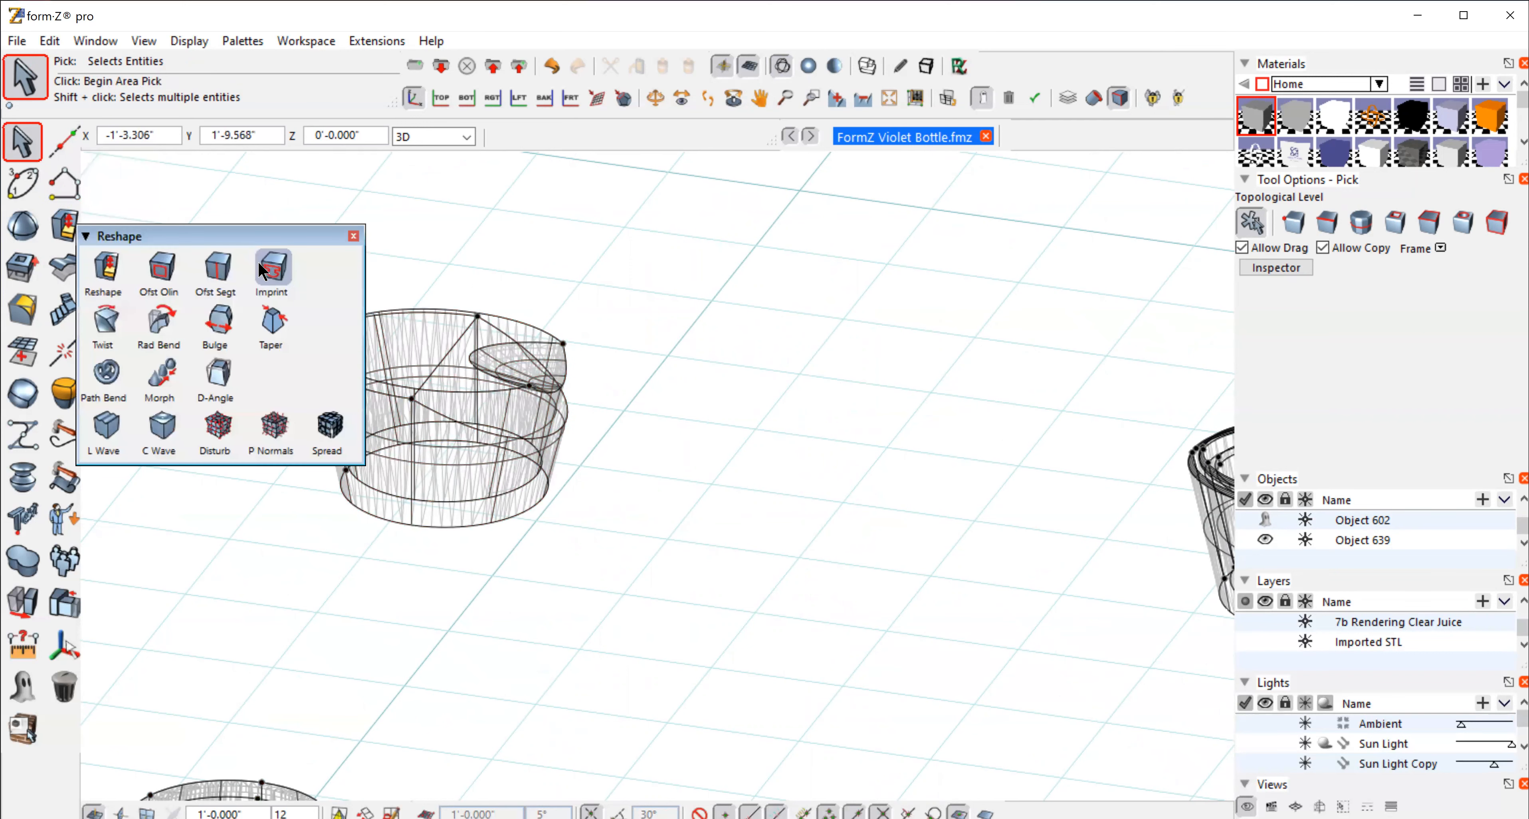
click(244, 232)
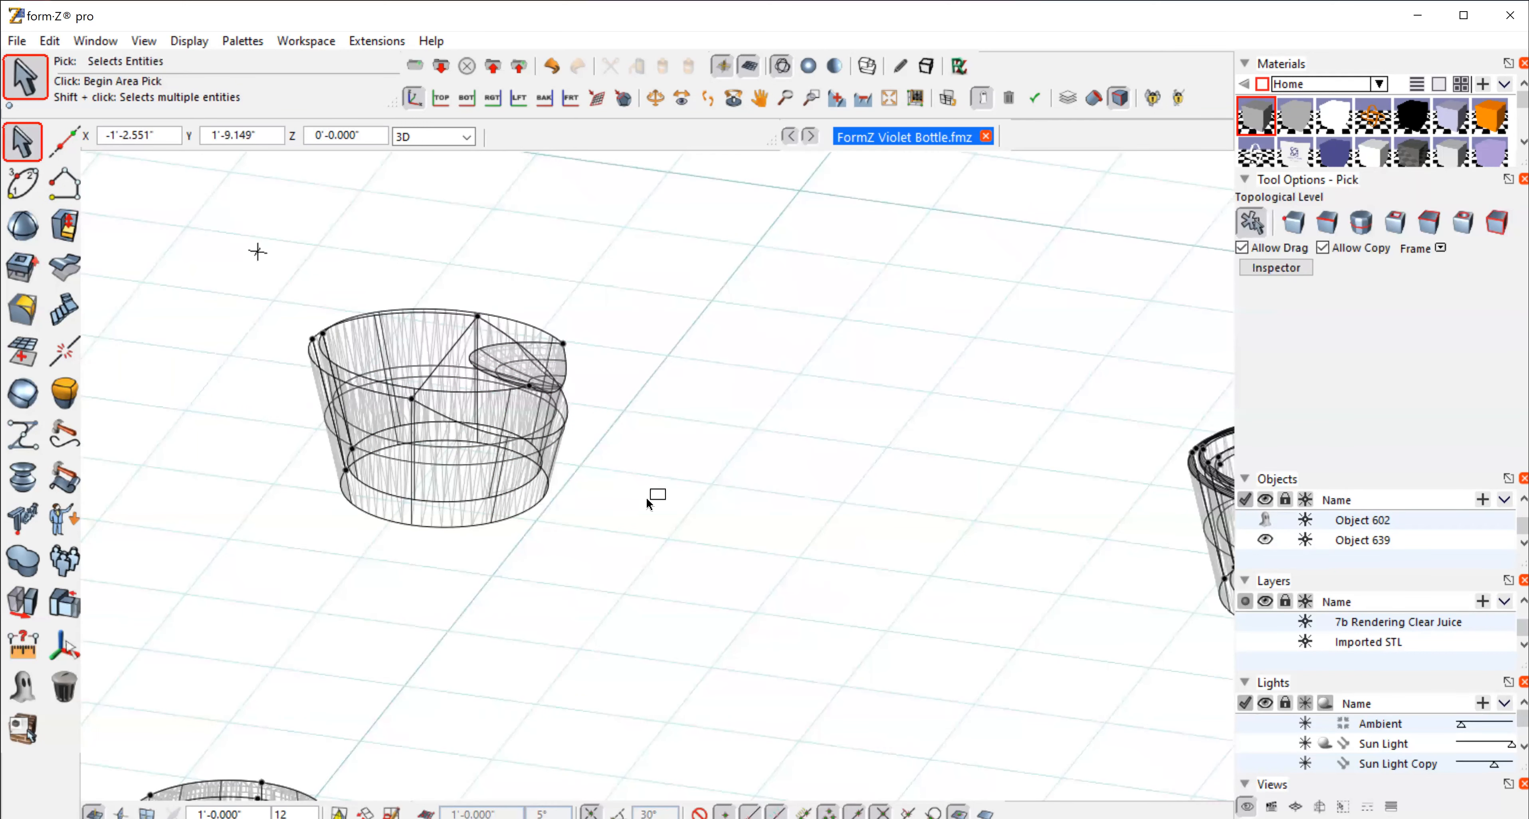
click(671, 582)
mouse_move(19, 607)
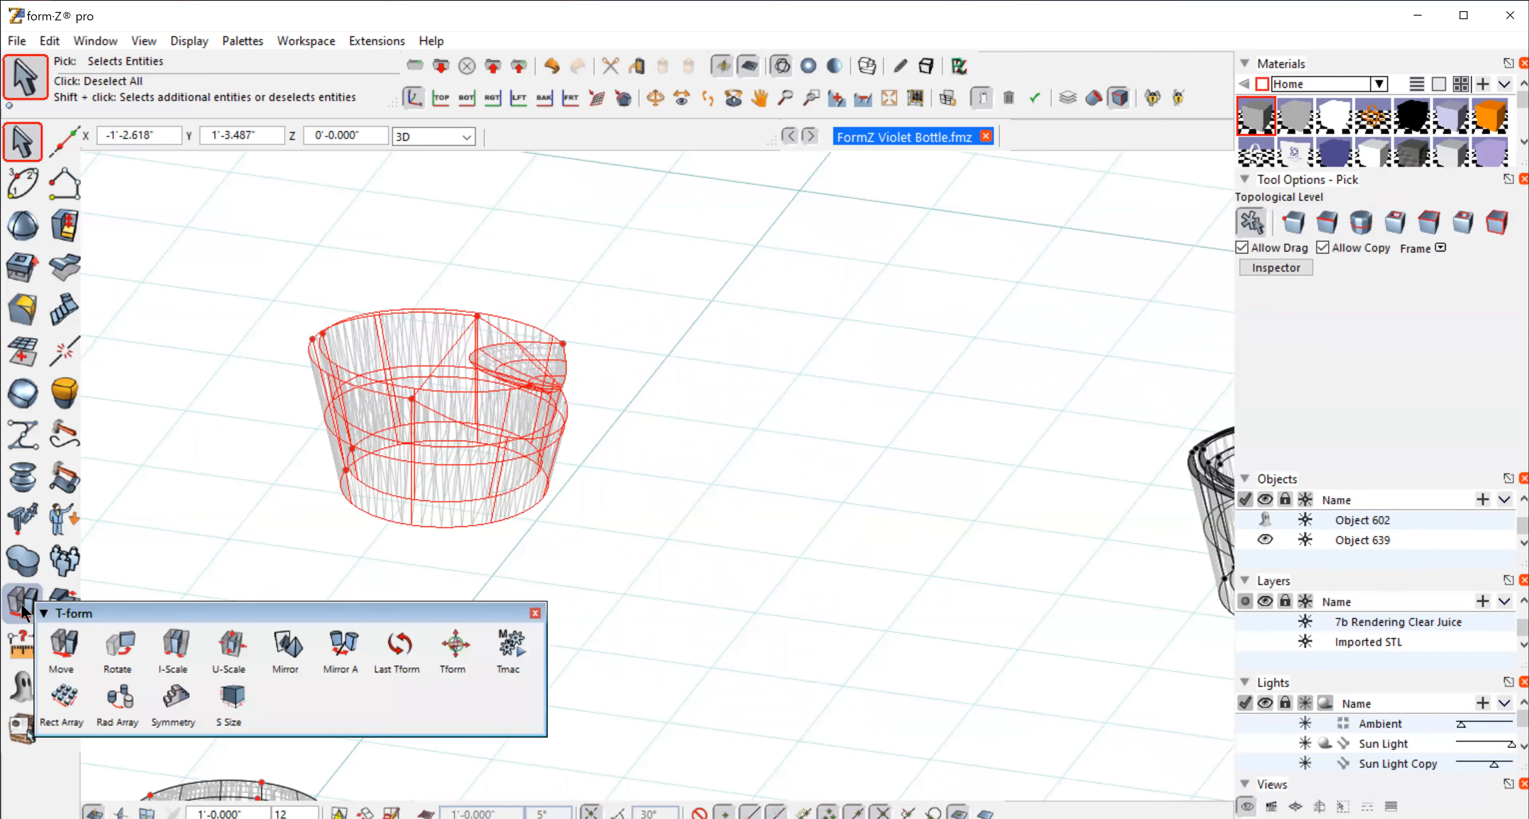
mouse_move(14, 567)
click(58, 596)
click(23, 561)
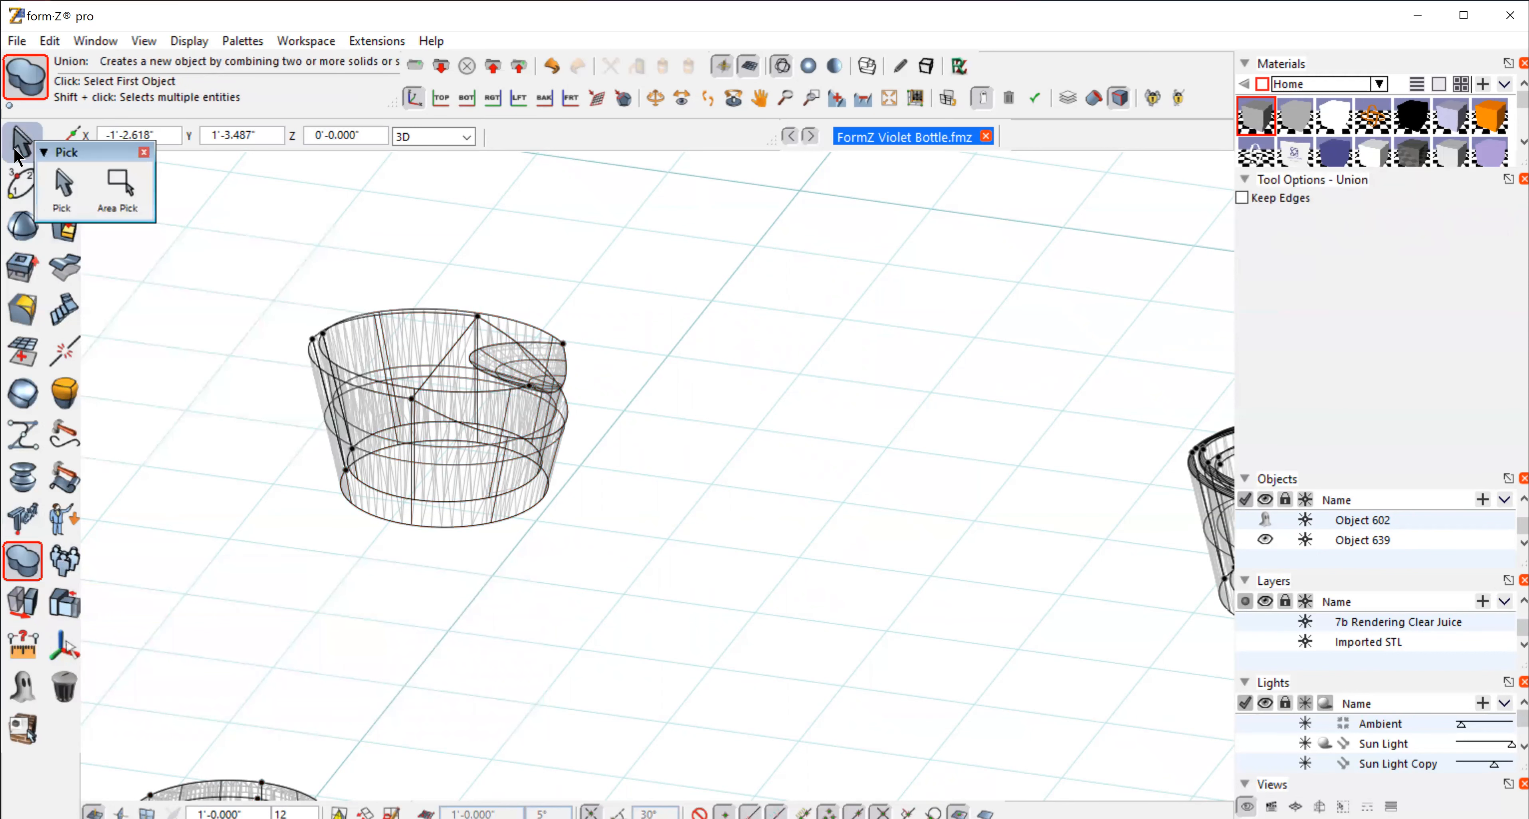
Step: Area-select all parts of the notched cap and union them into one object
click(21, 143)
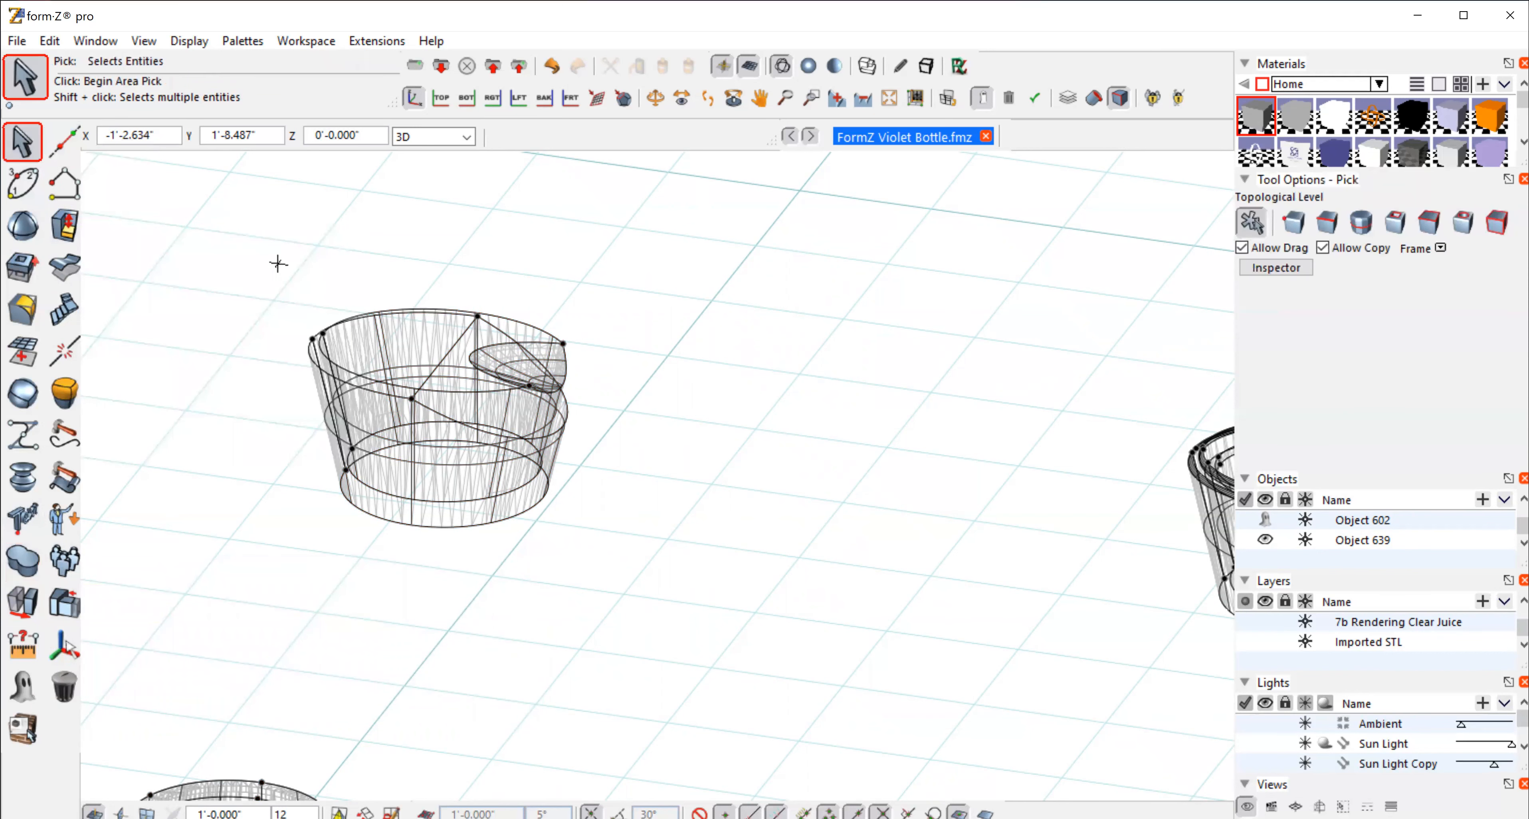
drag(240, 257, 614, 592)
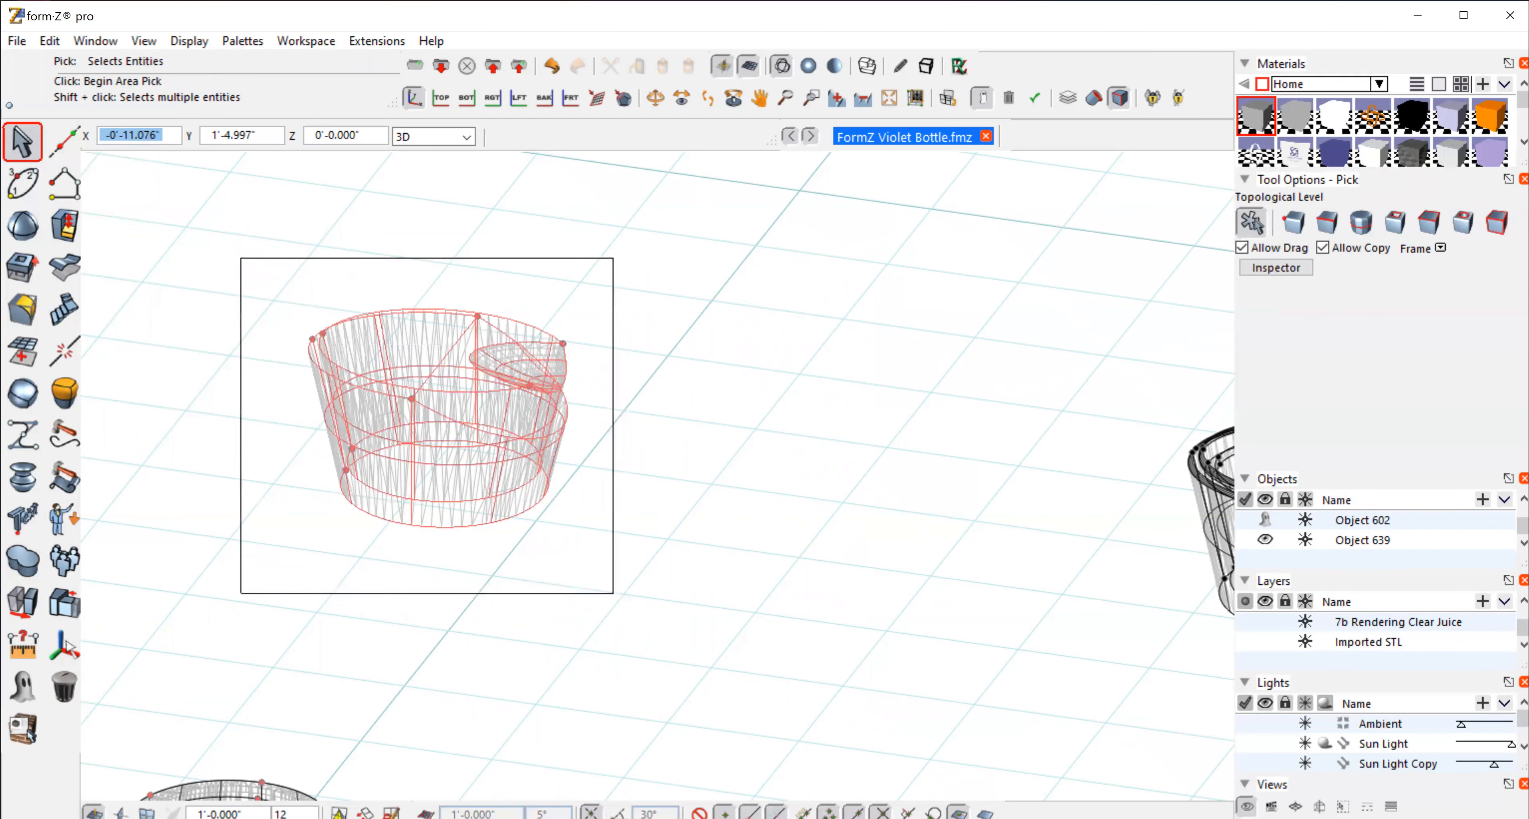
mouse_move(17, 565)
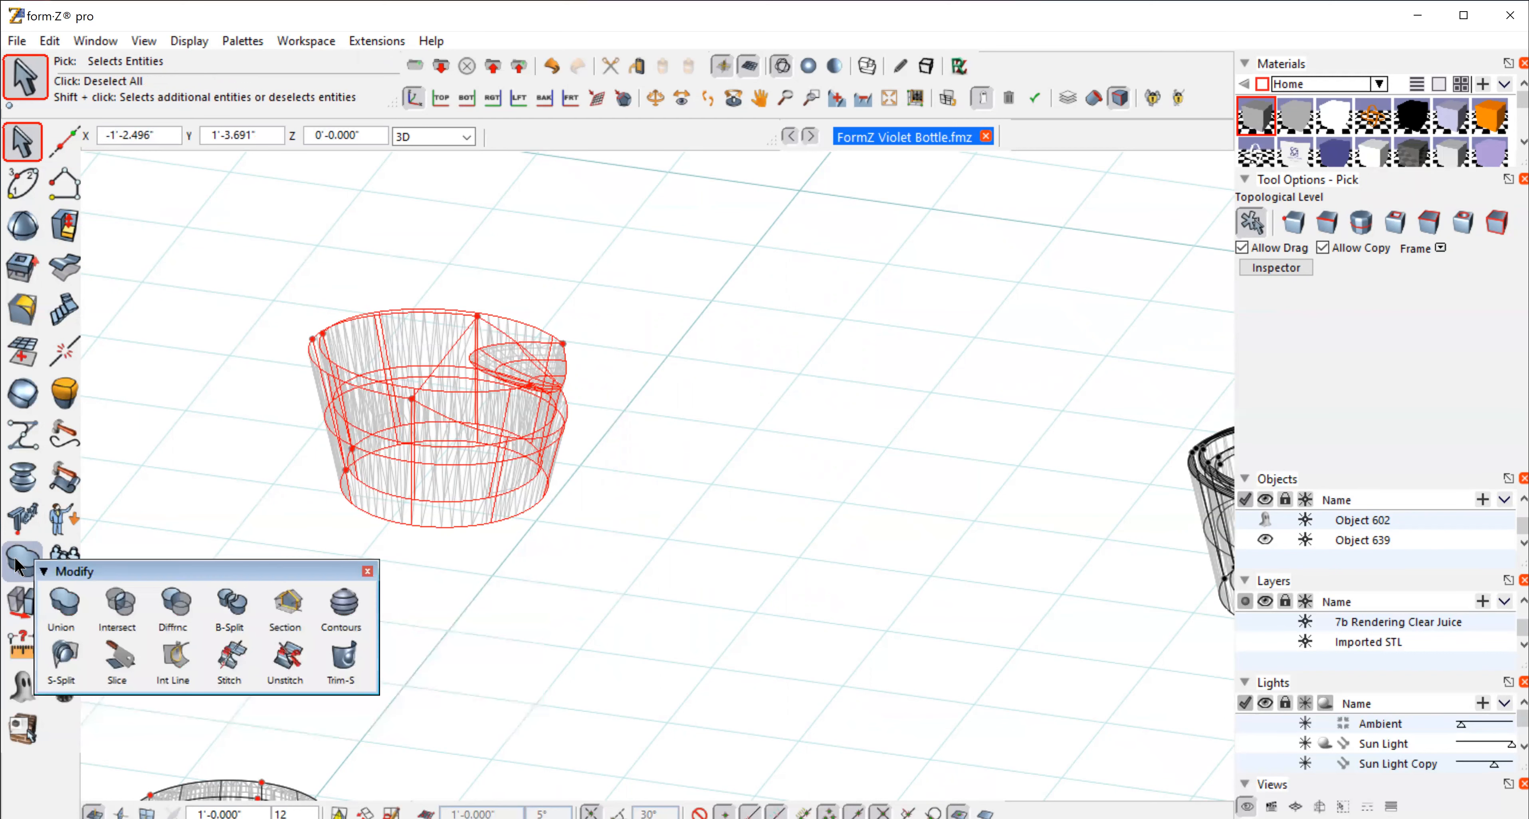
click(63, 605)
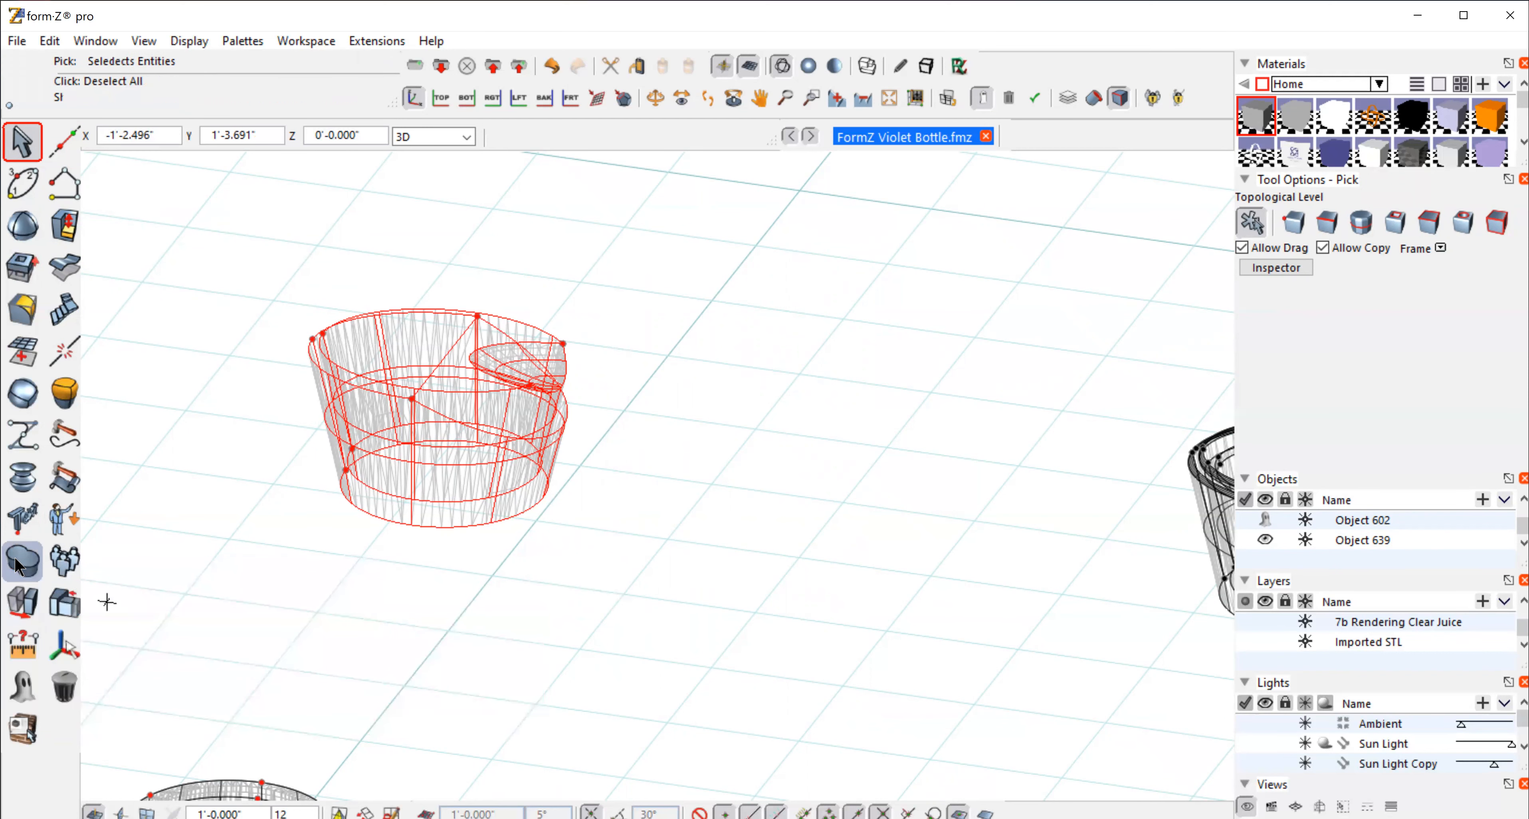
click(705, 487)
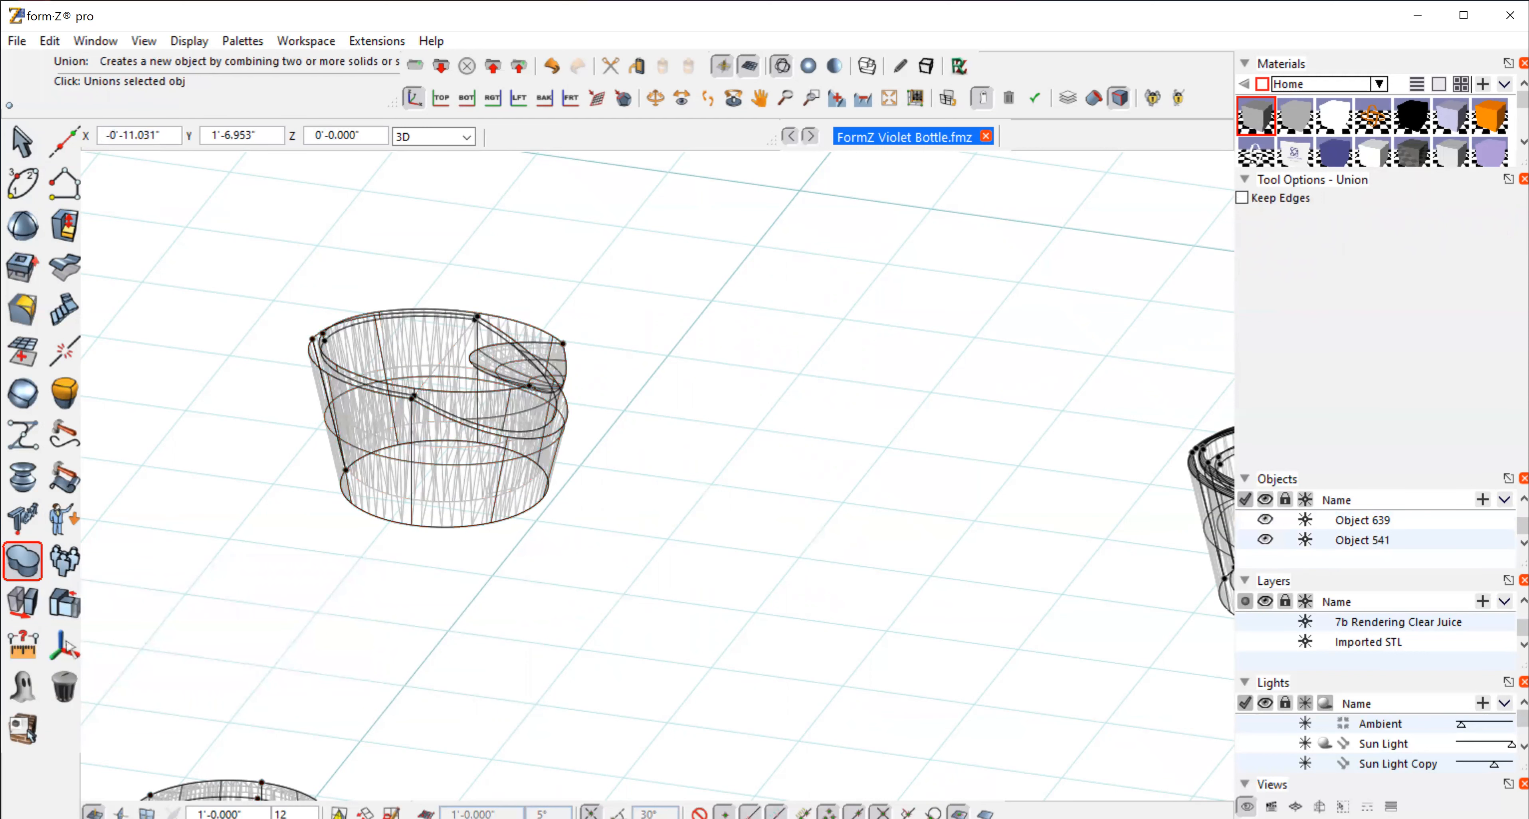
Step: Show the united notched cap enlarged in shaded display, viewed from a higher angle
click(811, 98)
click(432, 386)
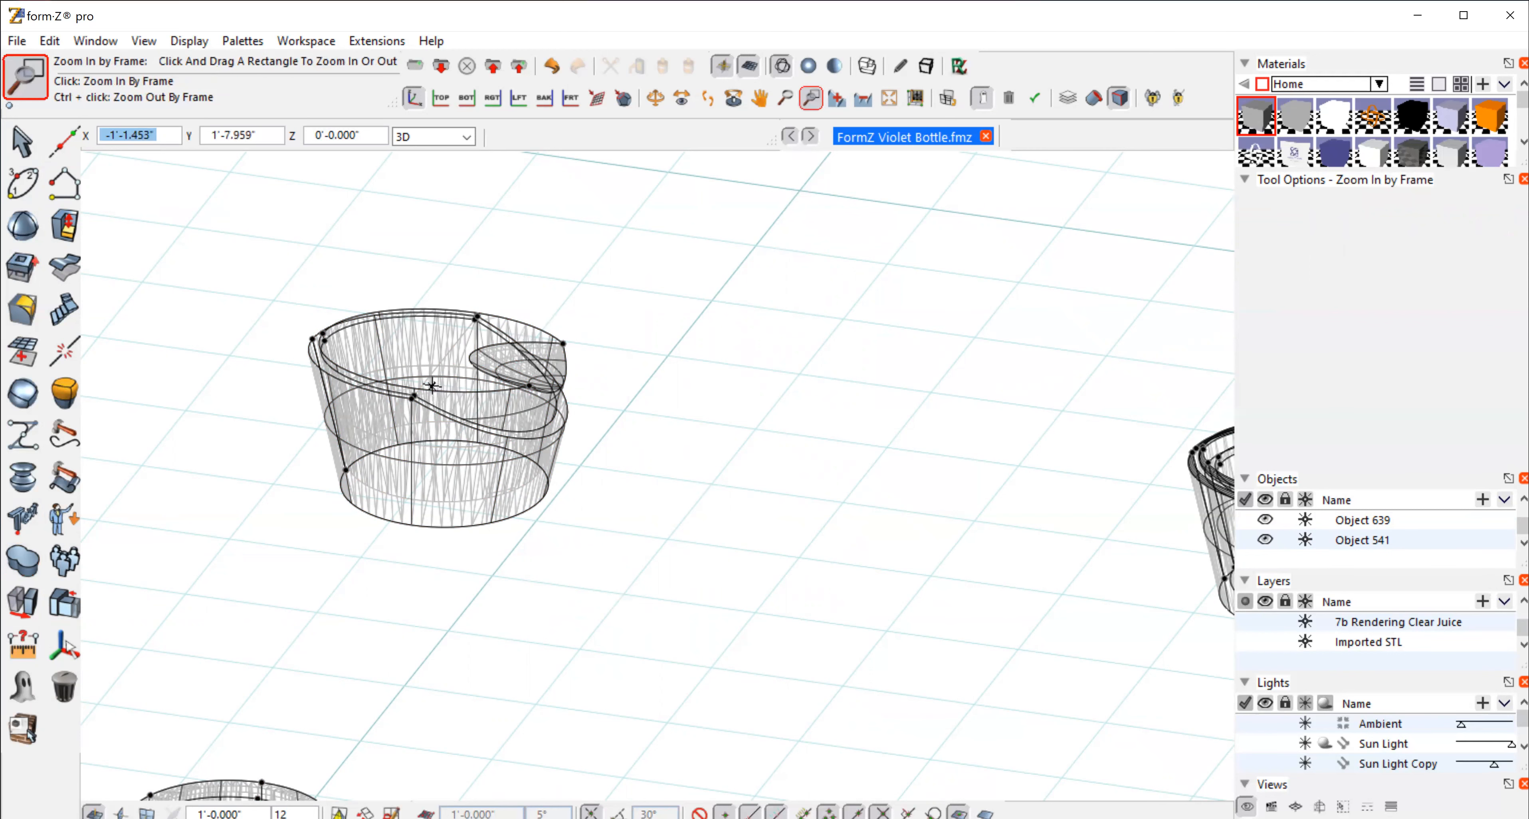
click(715, 370)
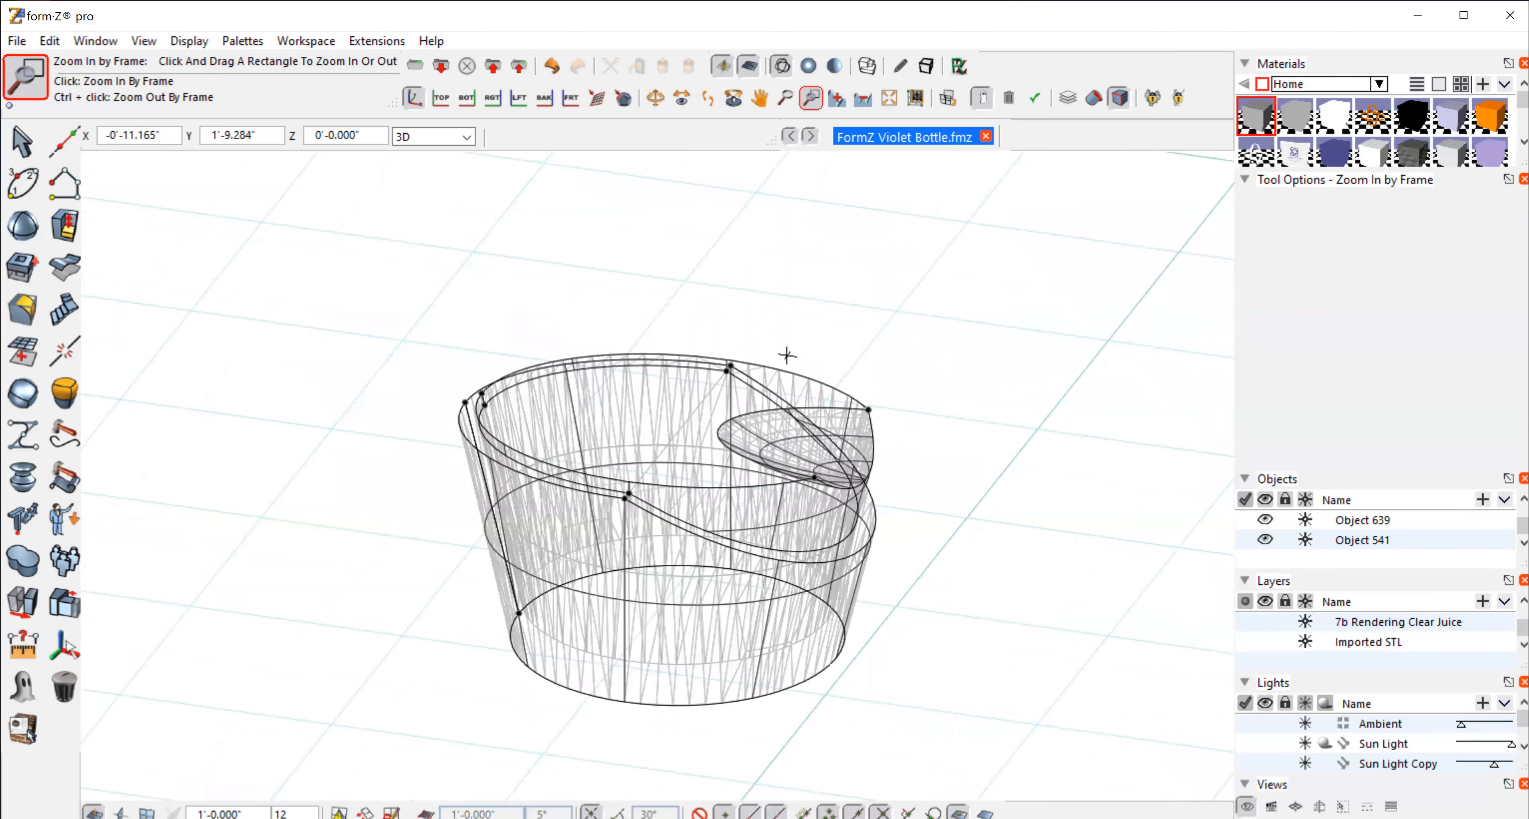
click(655, 98)
drag(870, 327, 886, 469)
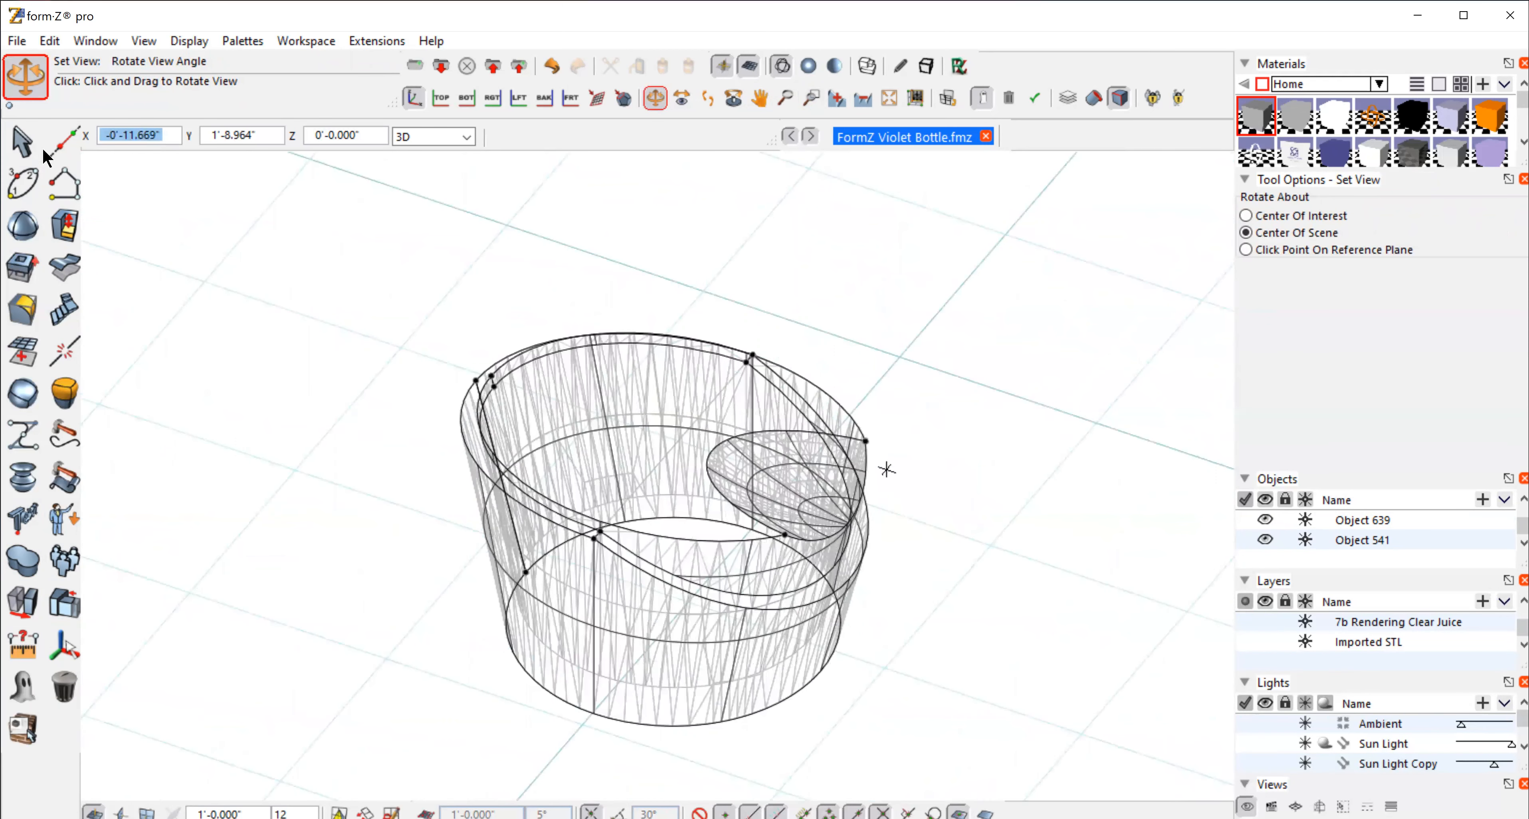
click(22, 143)
click(808, 66)
Step: Round the curved edge where the scooped notch meets the cap's top face with a 0.120" radius
click(1326, 223)
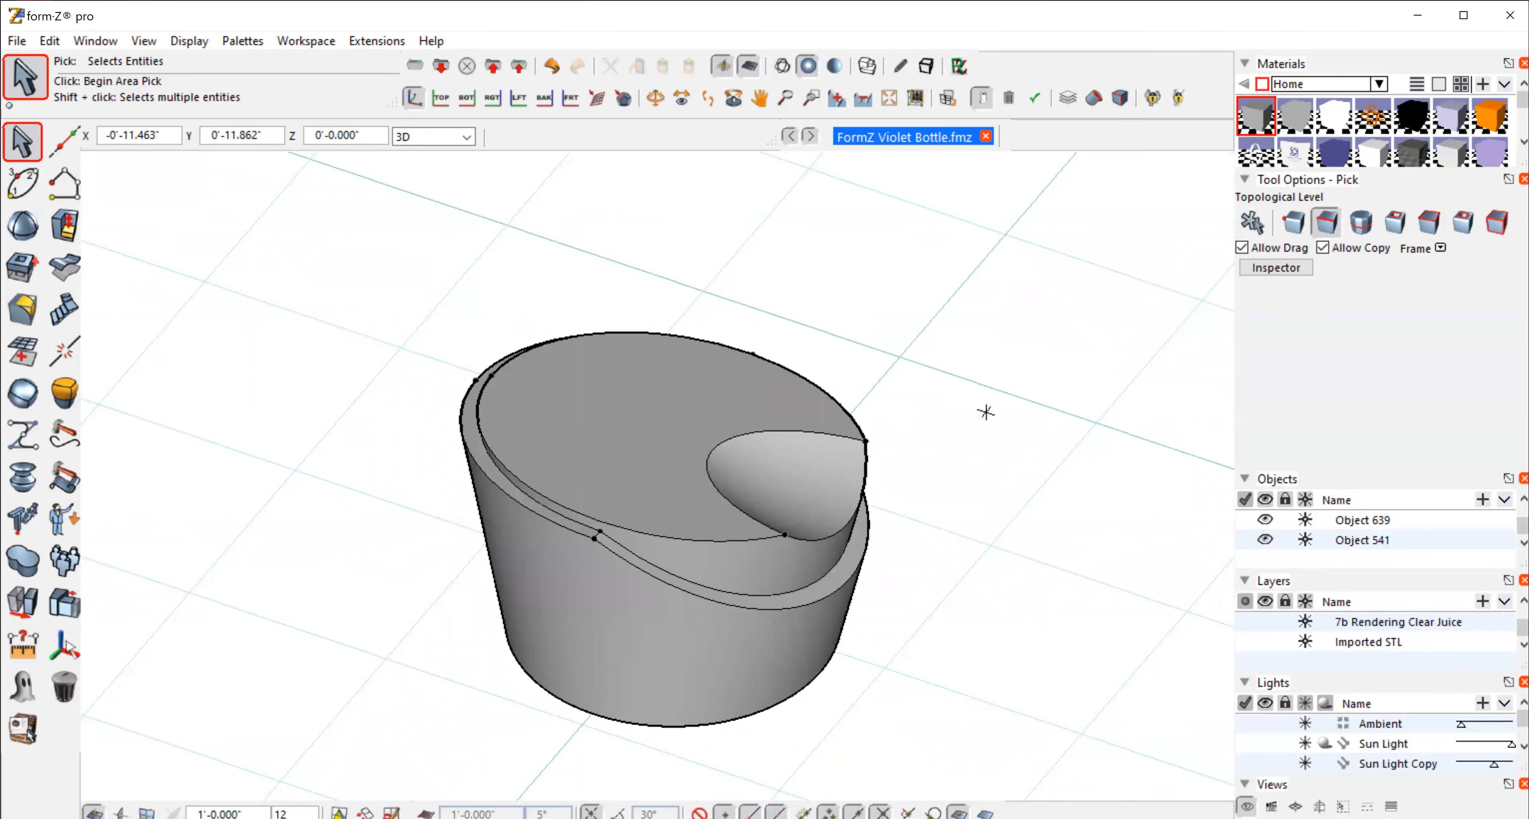
click(784, 432)
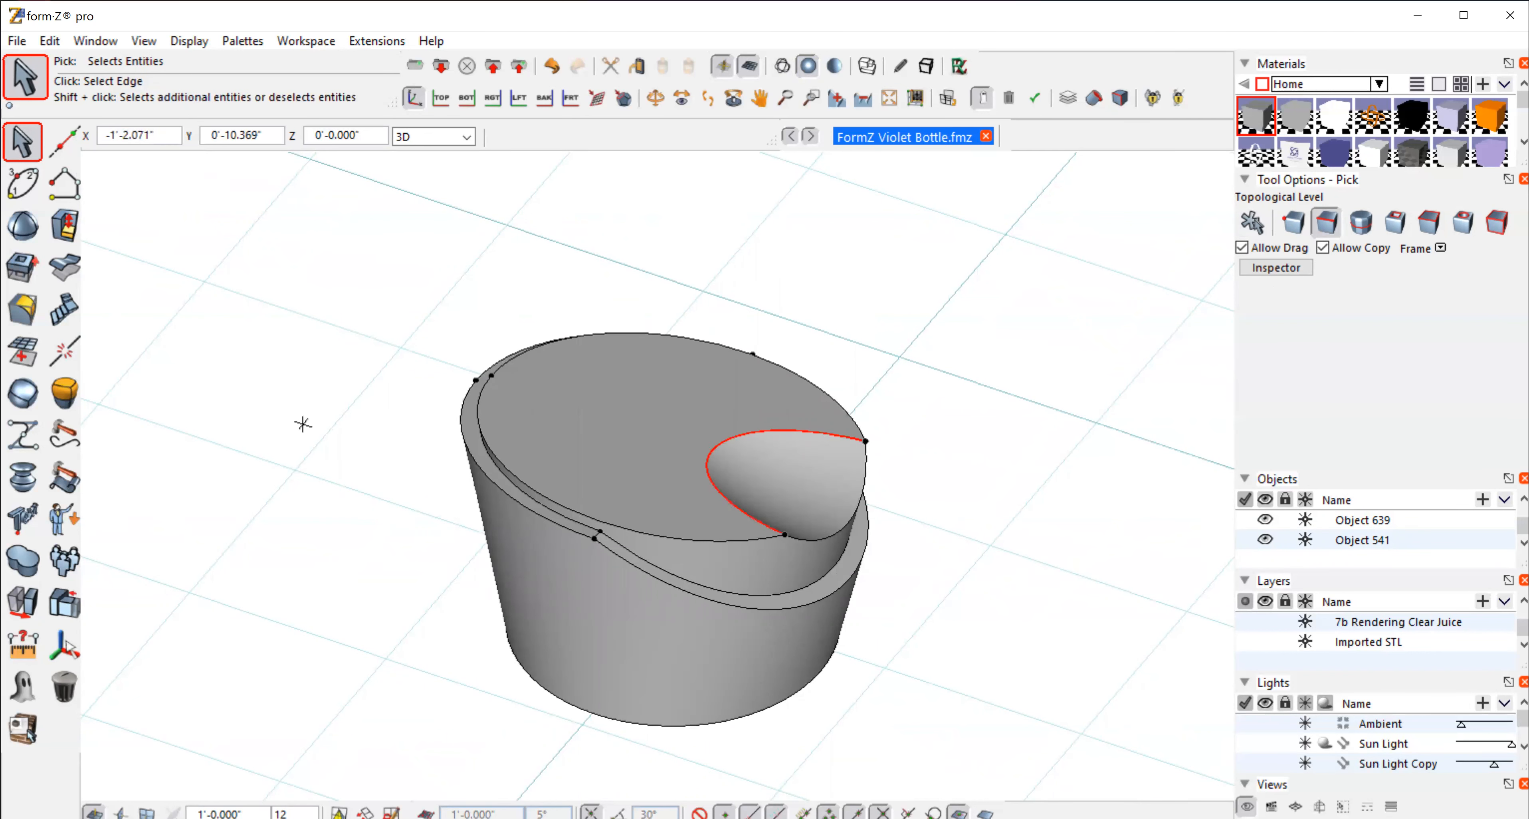
click(20, 311)
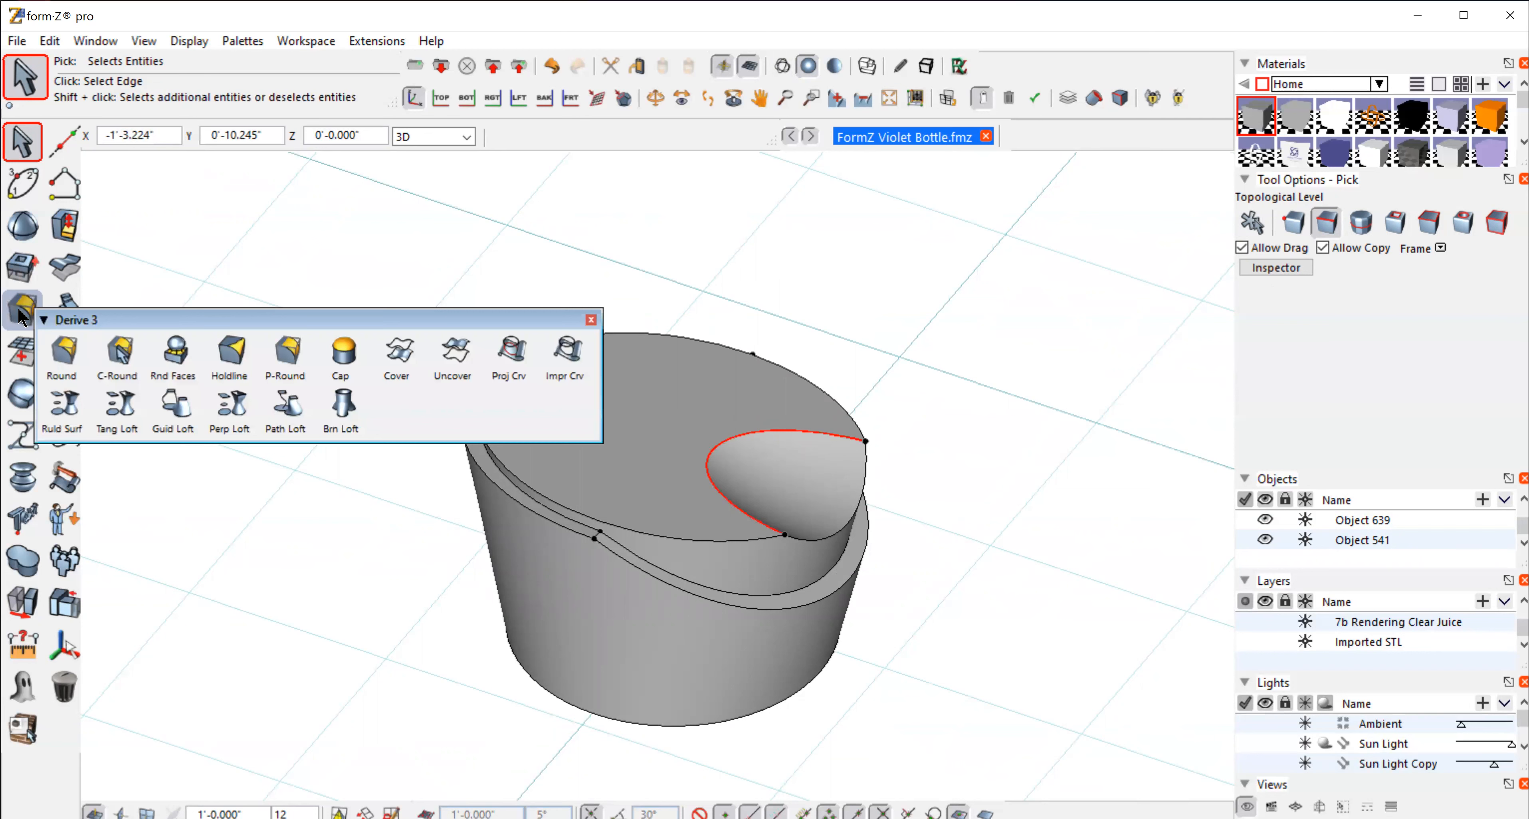
click(61, 351)
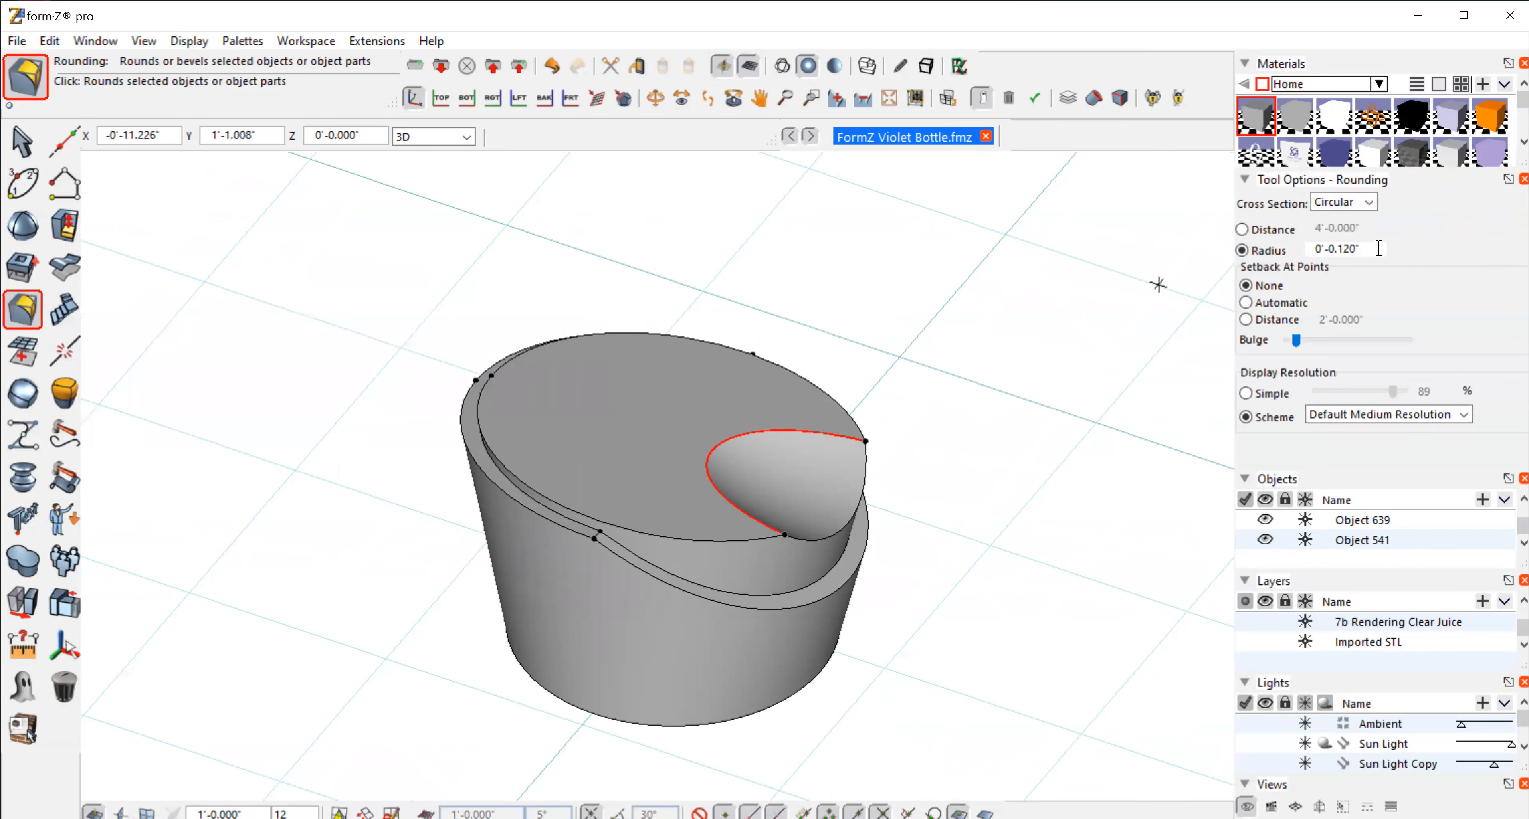
click(957, 293)
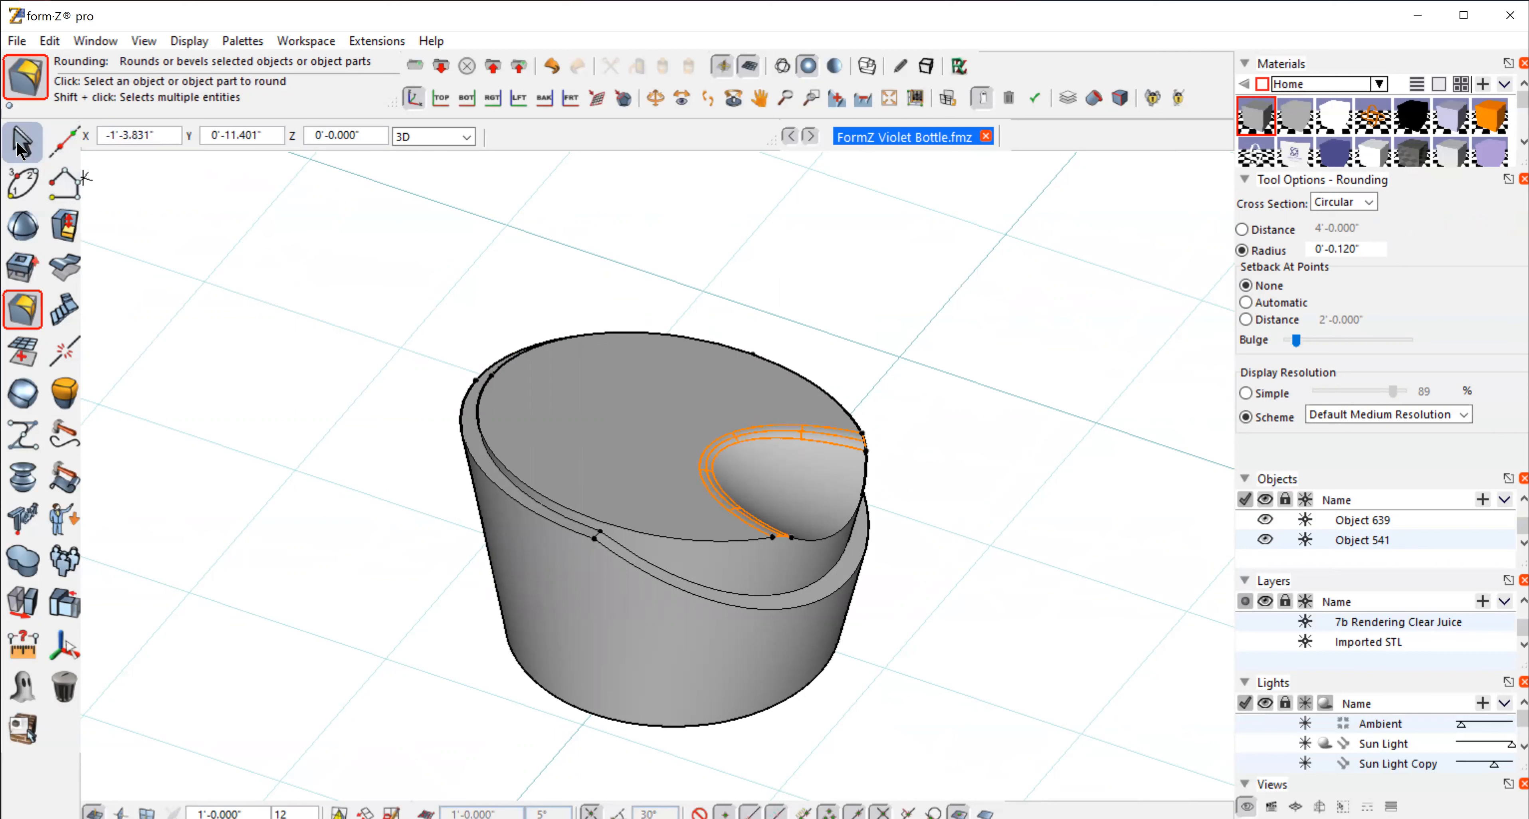
Step: Select the complete outline of the cap's top face together with the outline of its outer rim
click(21, 142)
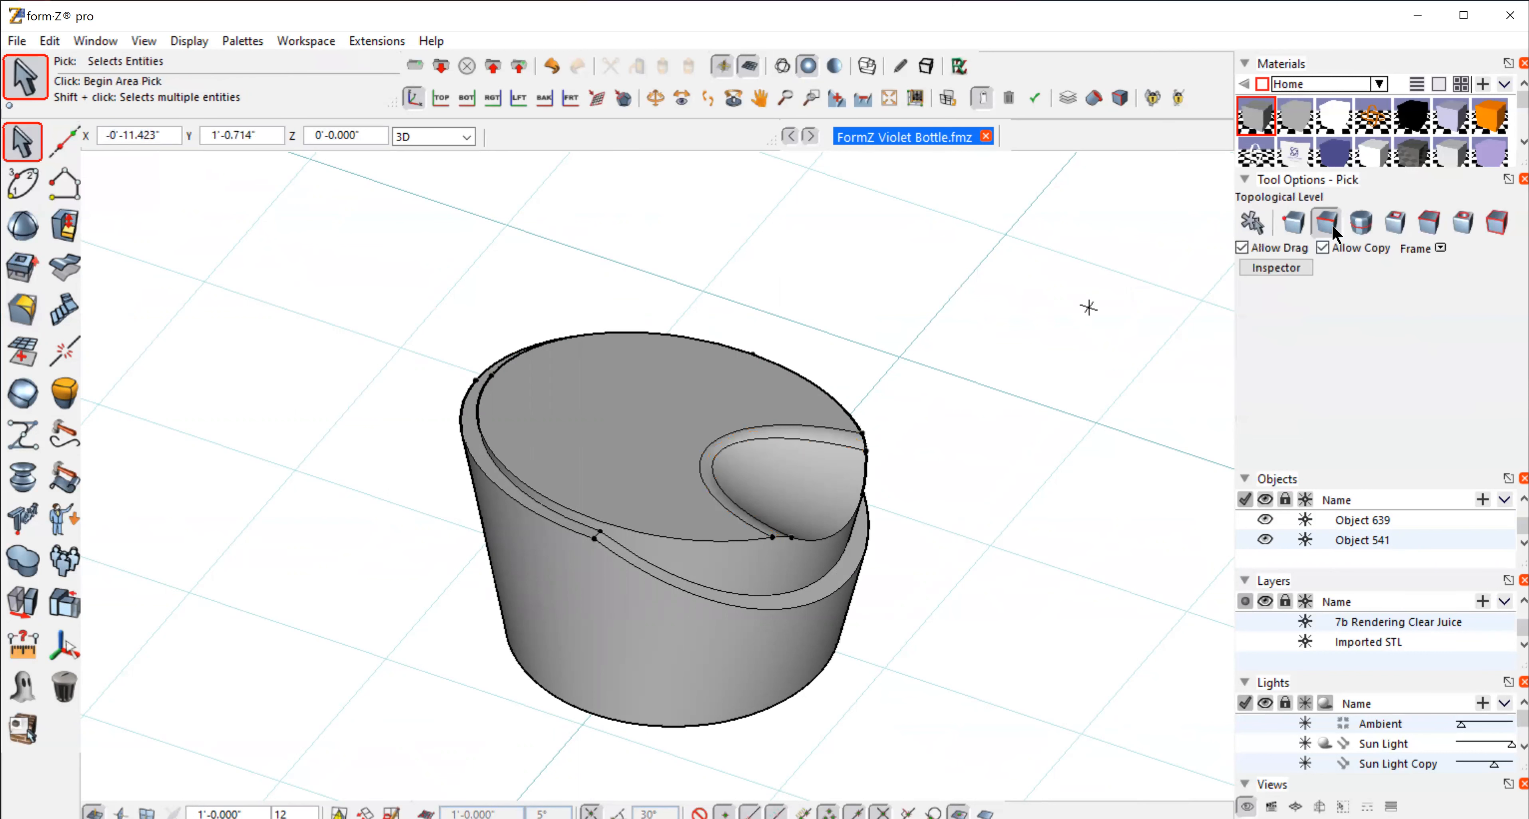
click(1362, 223)
click(706, 539)
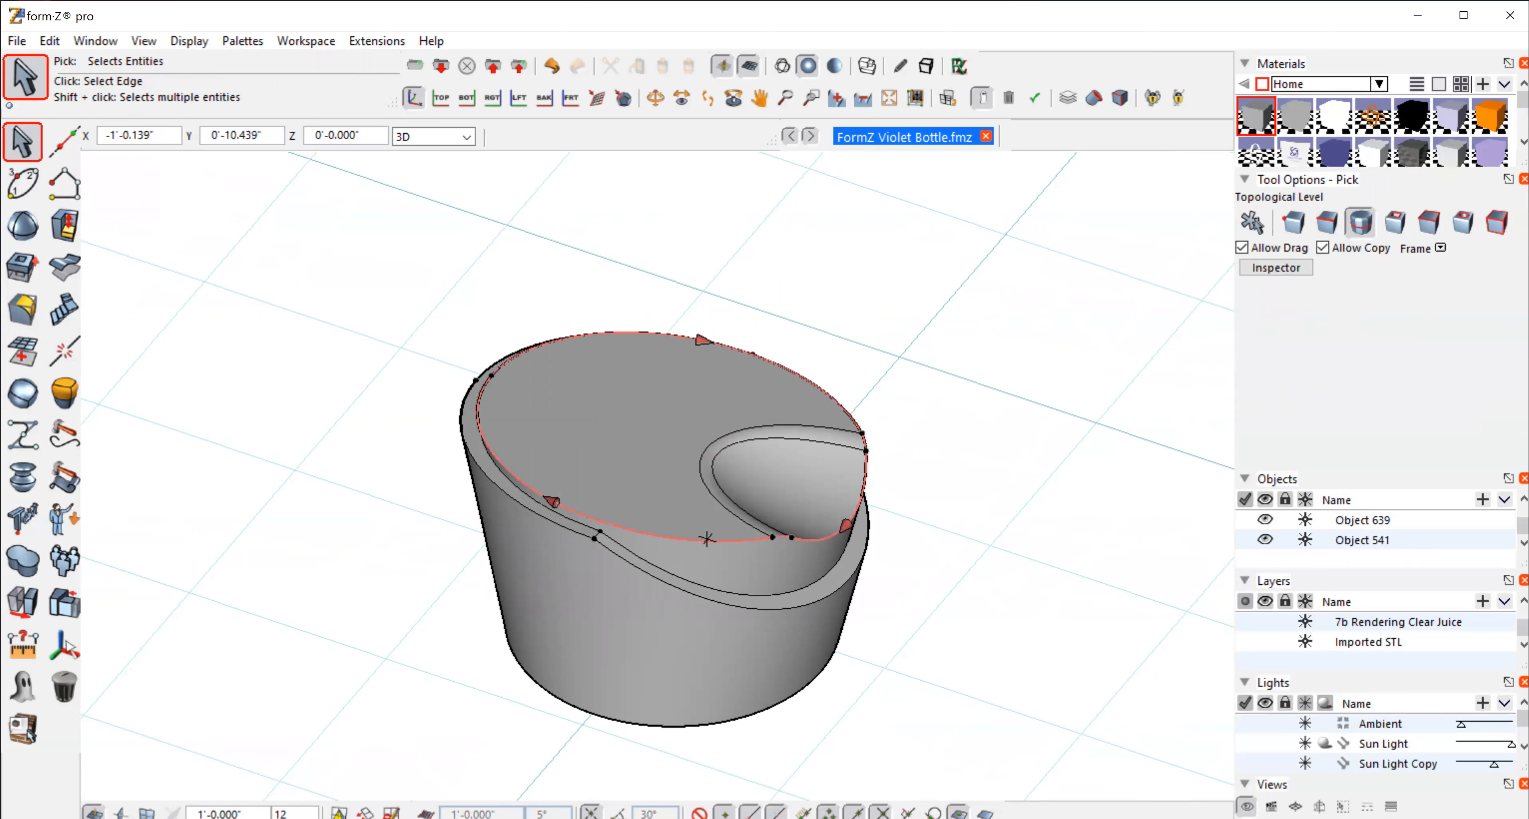
click(706, 538)
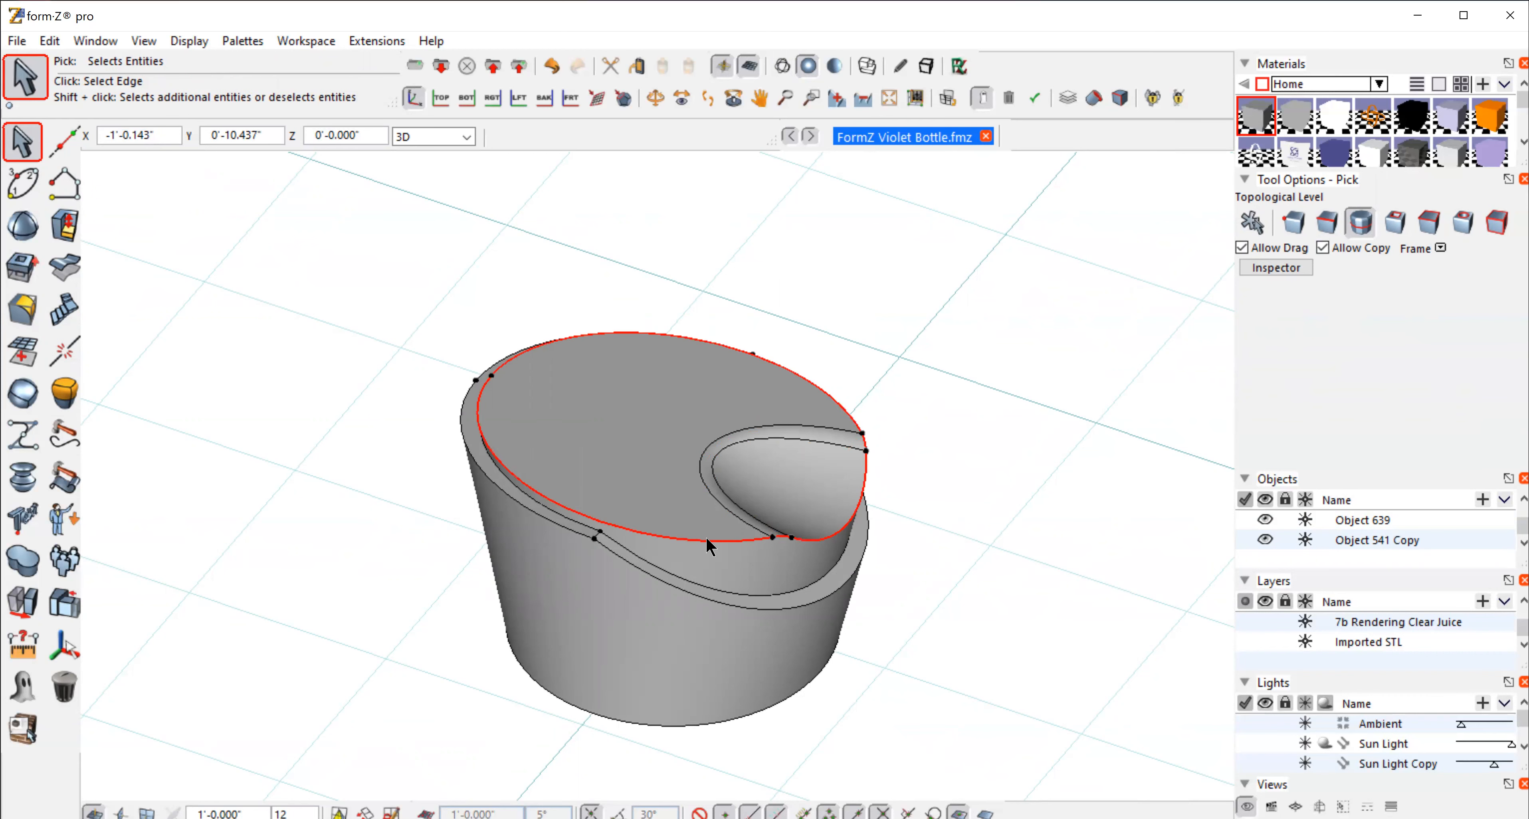
shift+click(688, 595)
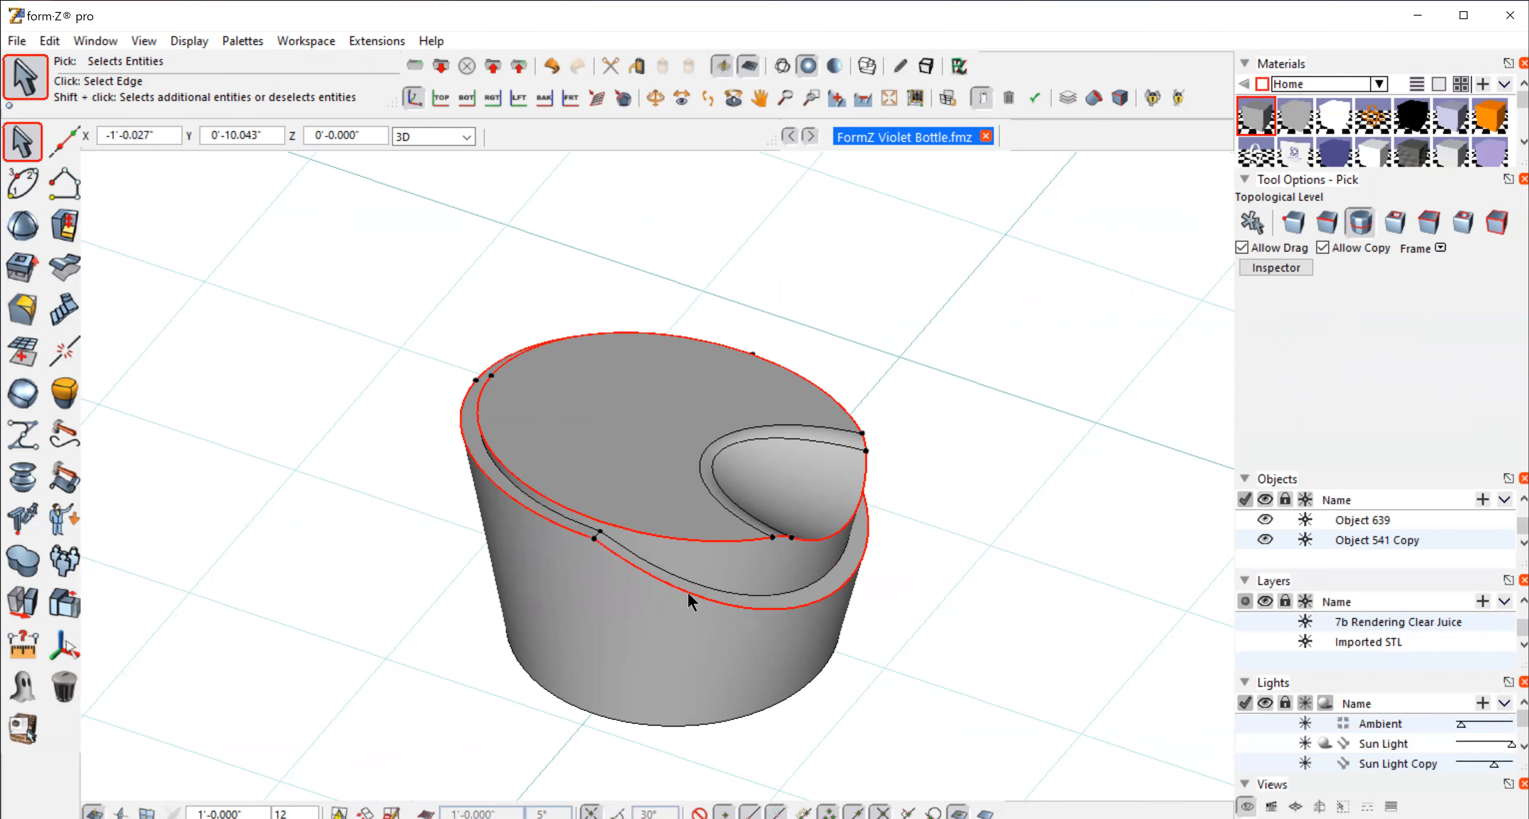
shift+click(595, 532)
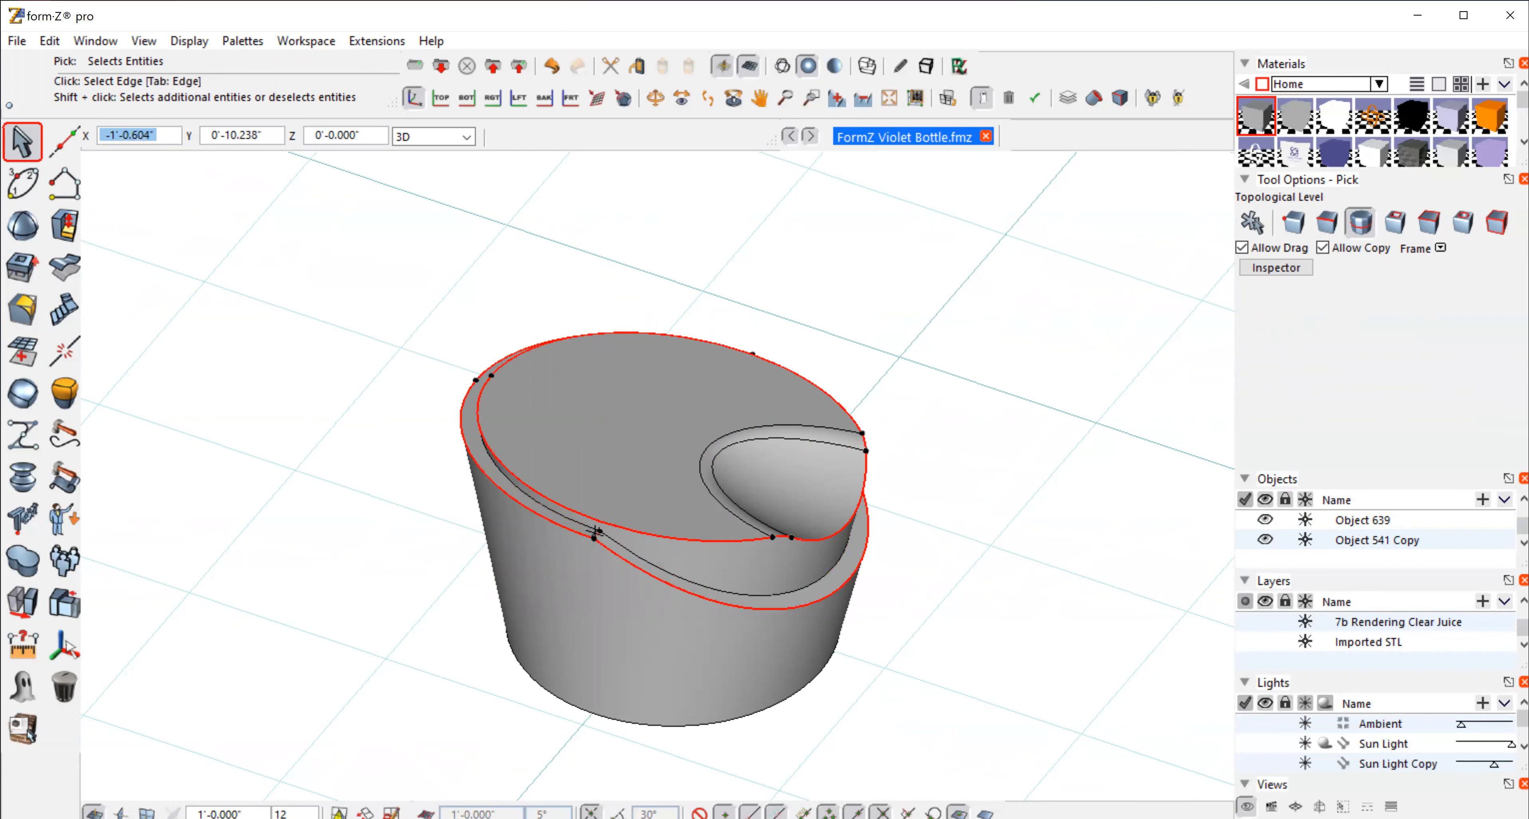
click(654, 98)
drag(907, 306, 243, 228)
mouse_move(18, 138)
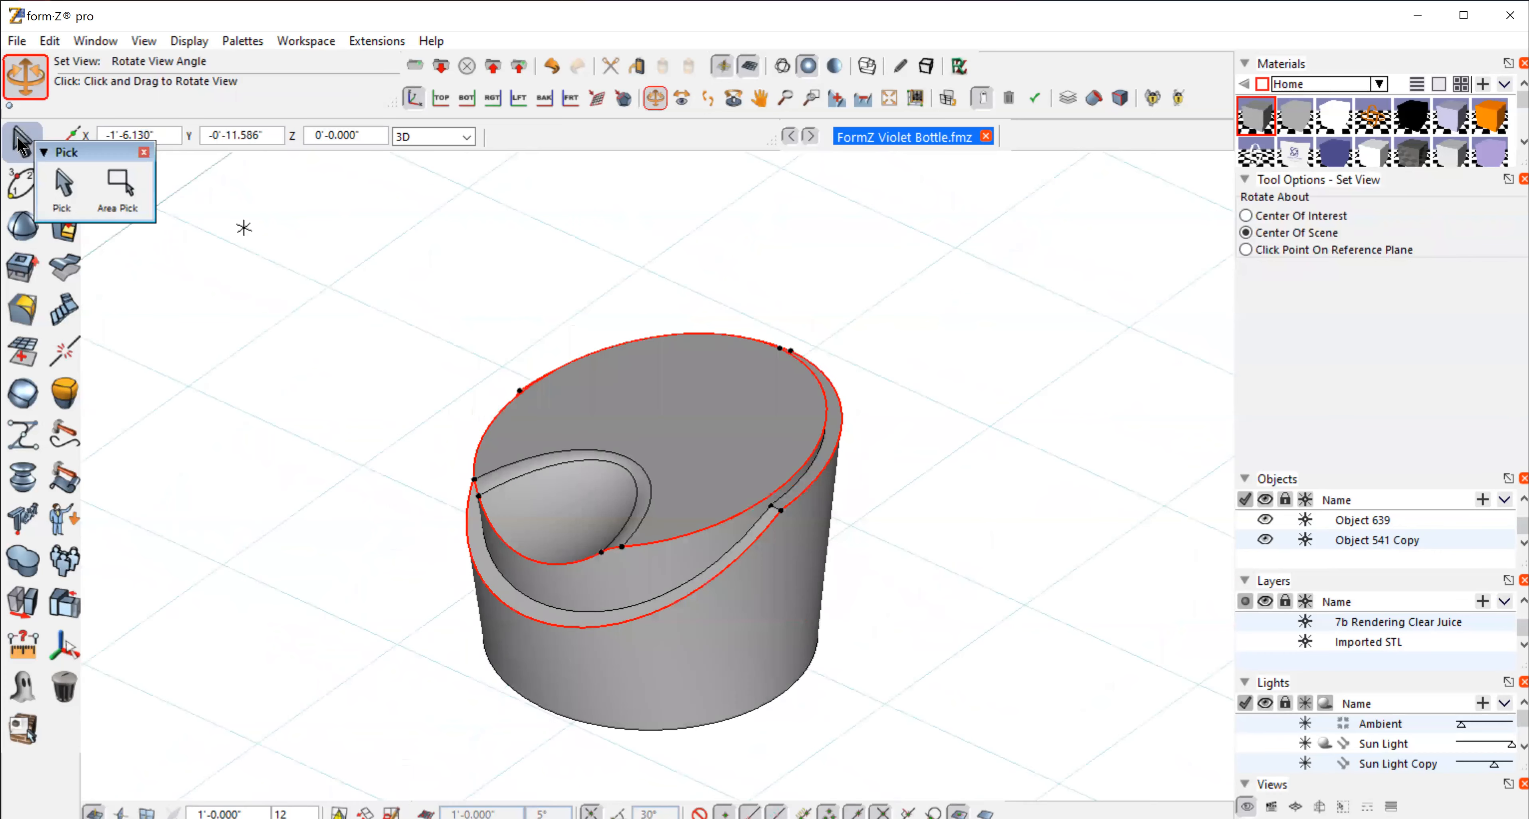
click(61, 186)
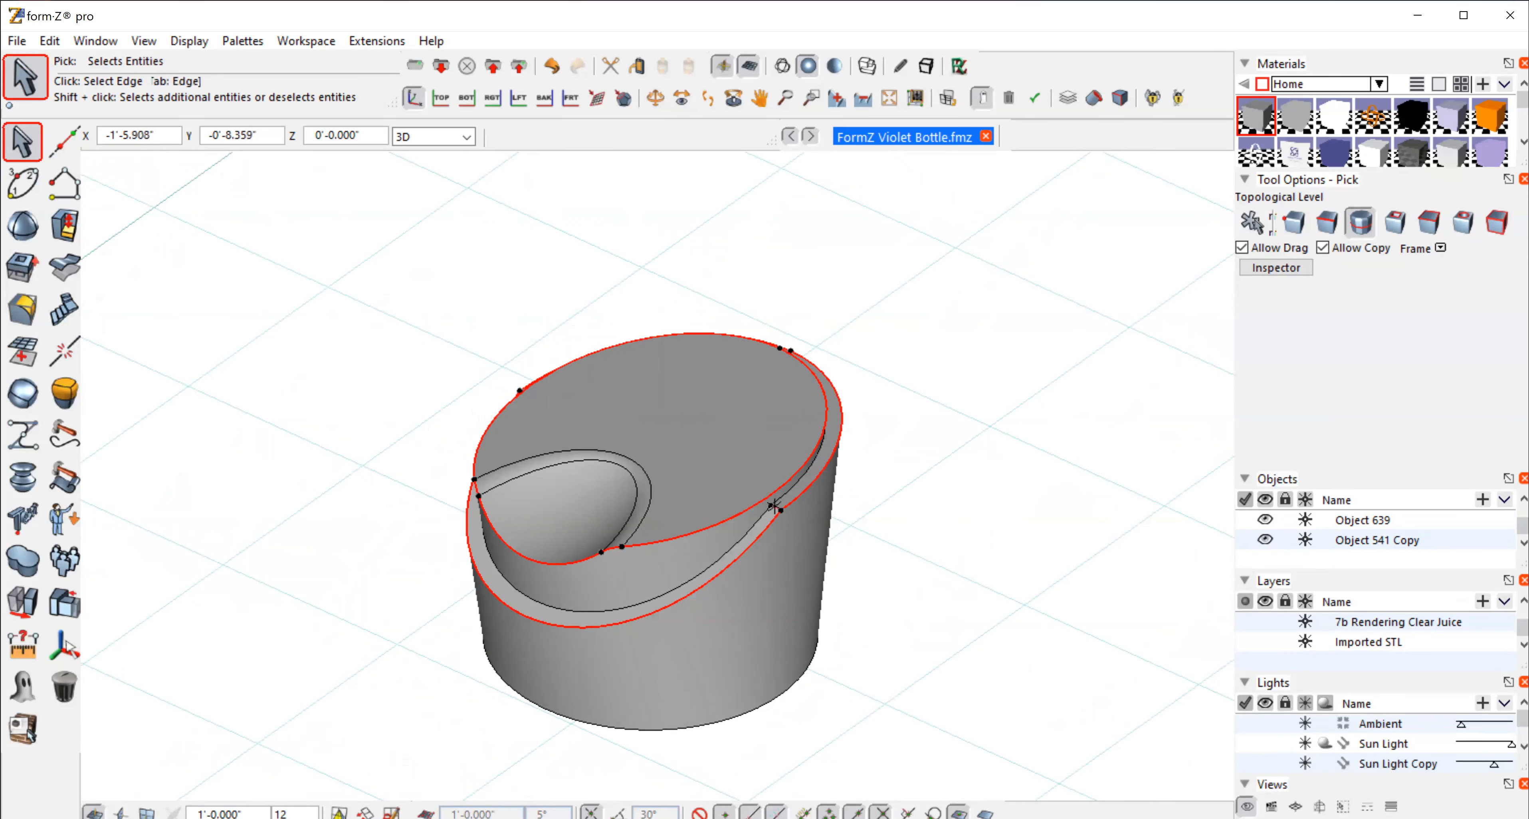
Step: Set the rounding radius to 0.030" and try to round the top face and outer rim outlines together
click(18, 310)
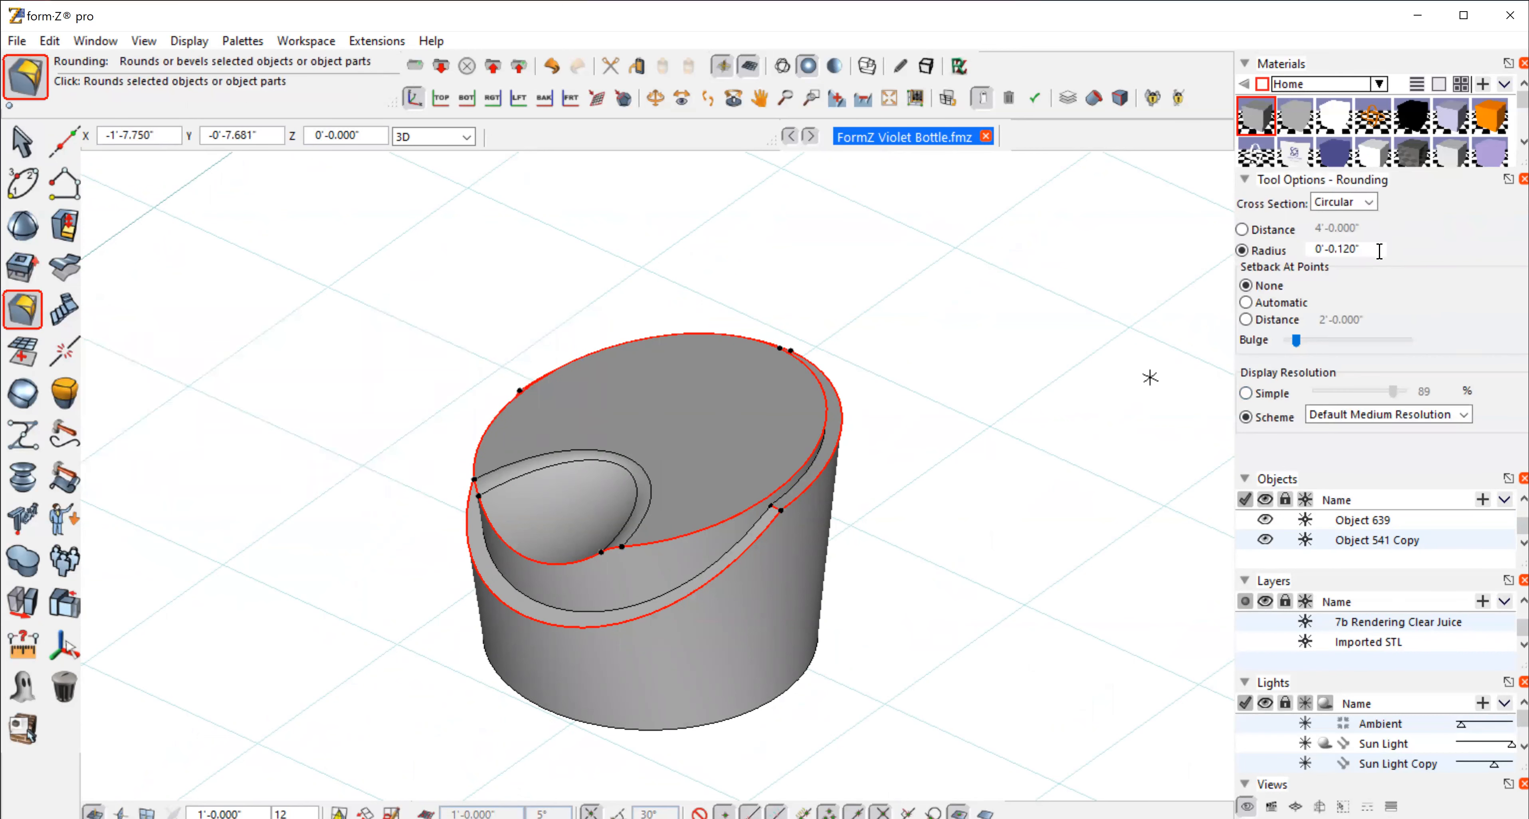
click(1376, 250)
key(BackSpace)
text(.03)
key(Return)
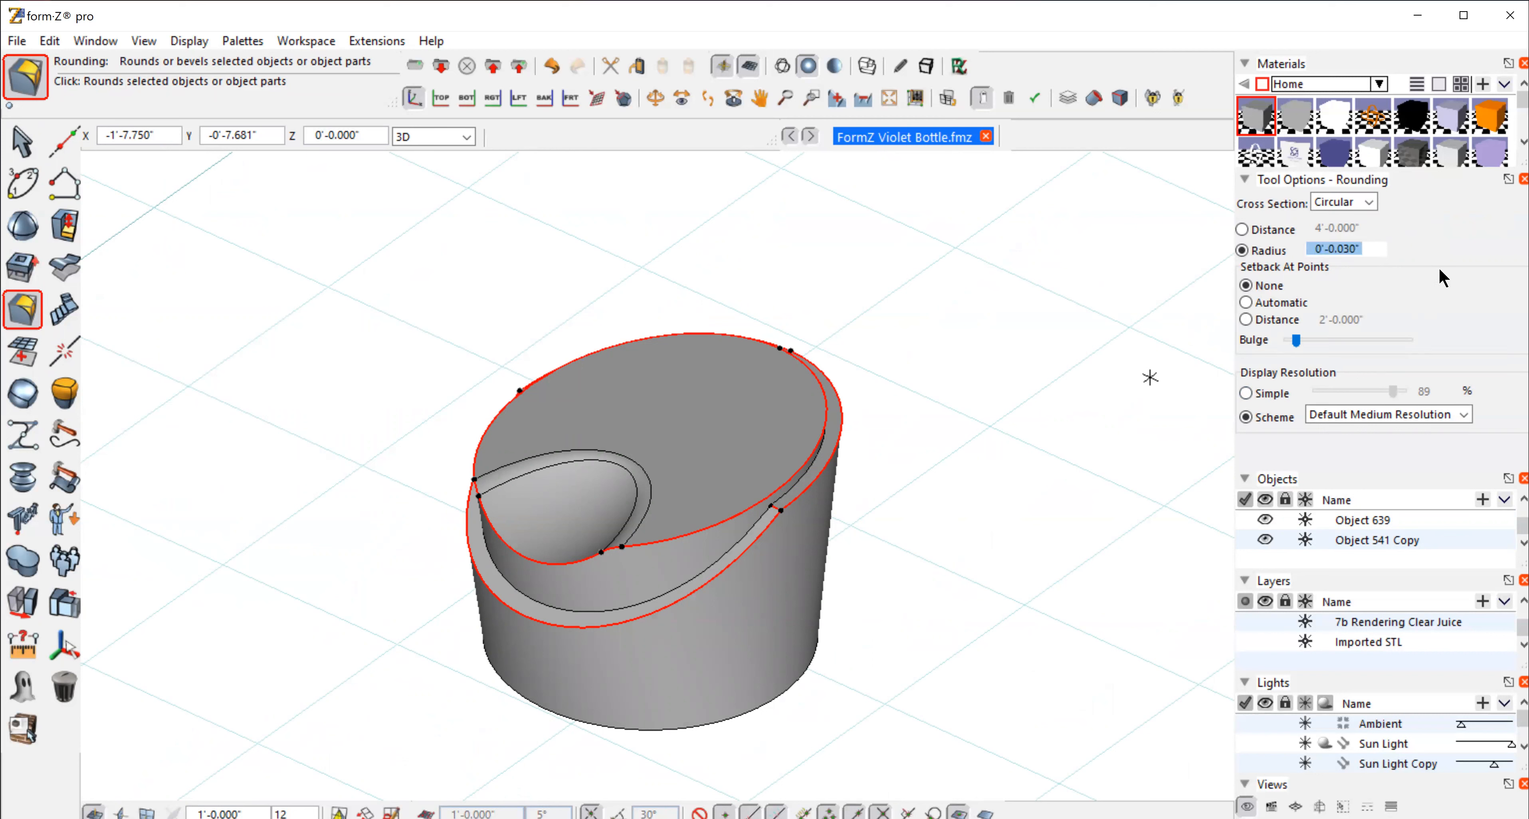
click(1019, 478)
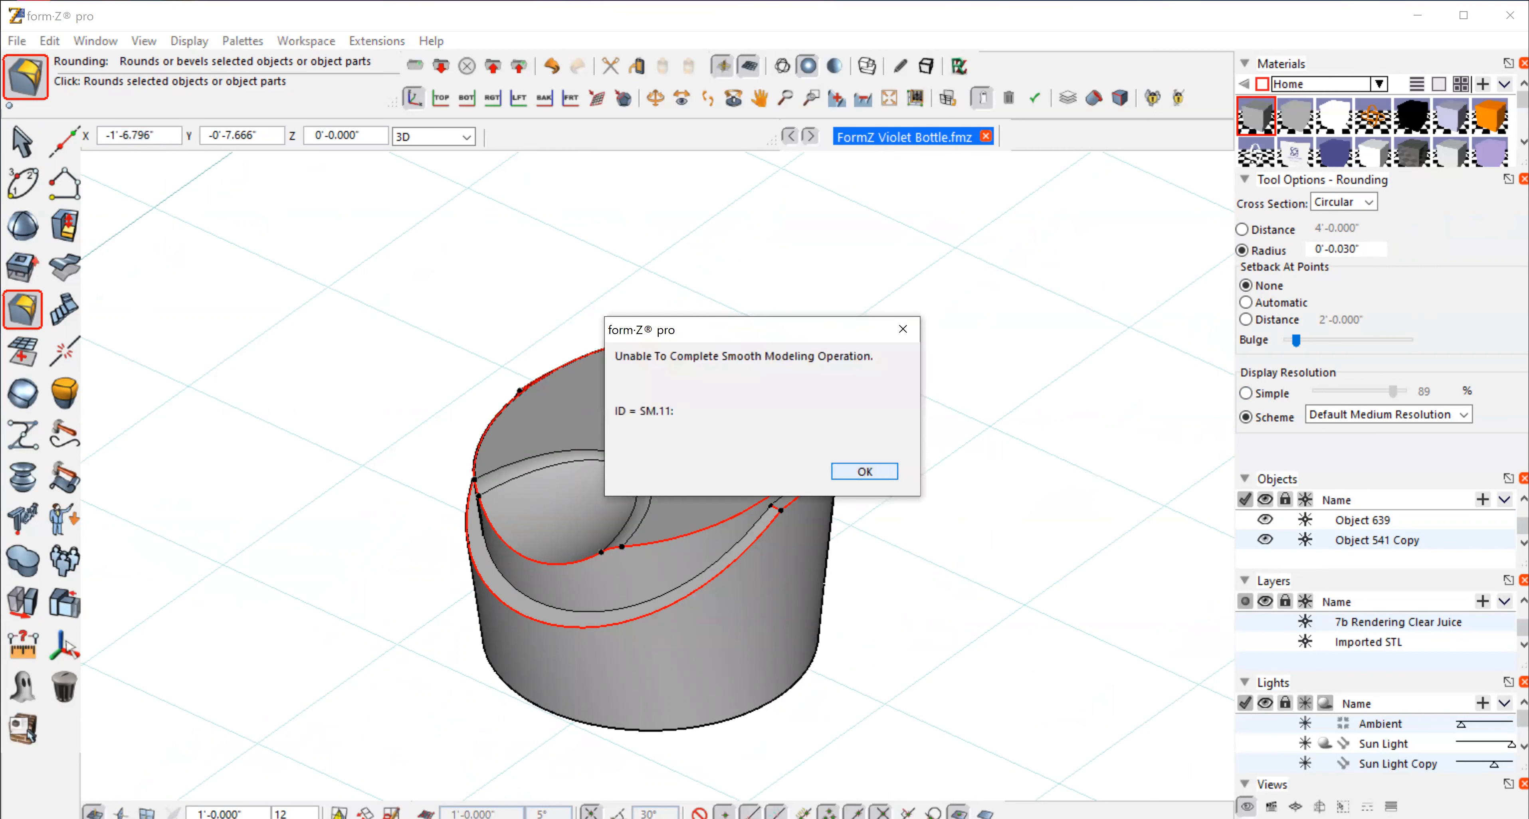
click(865, 472)
Step: Round only the outline of the cap's top face with the 0.030" radius
click(22, 141)
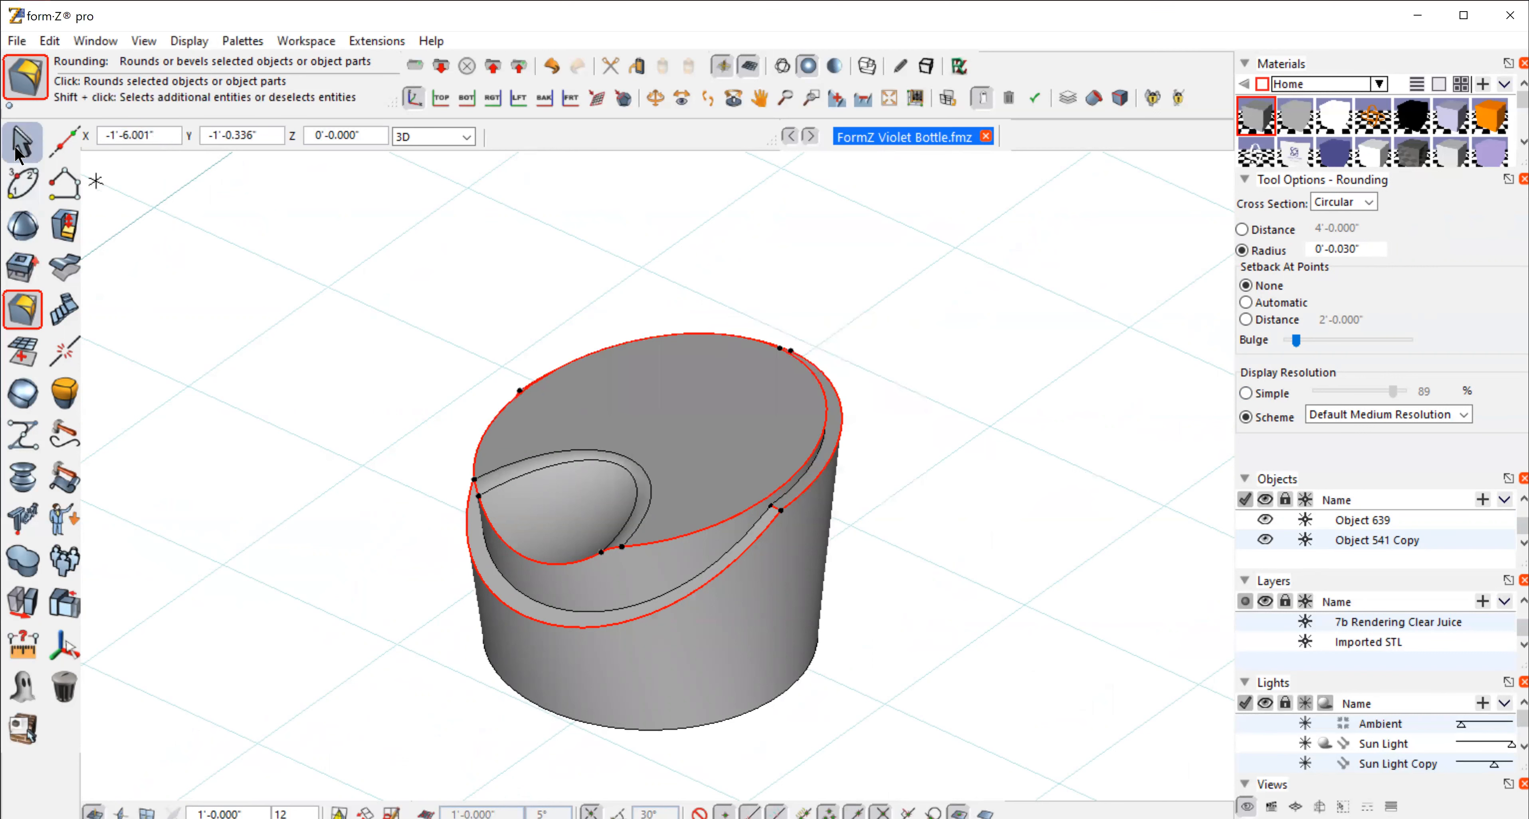
click(925, 306)
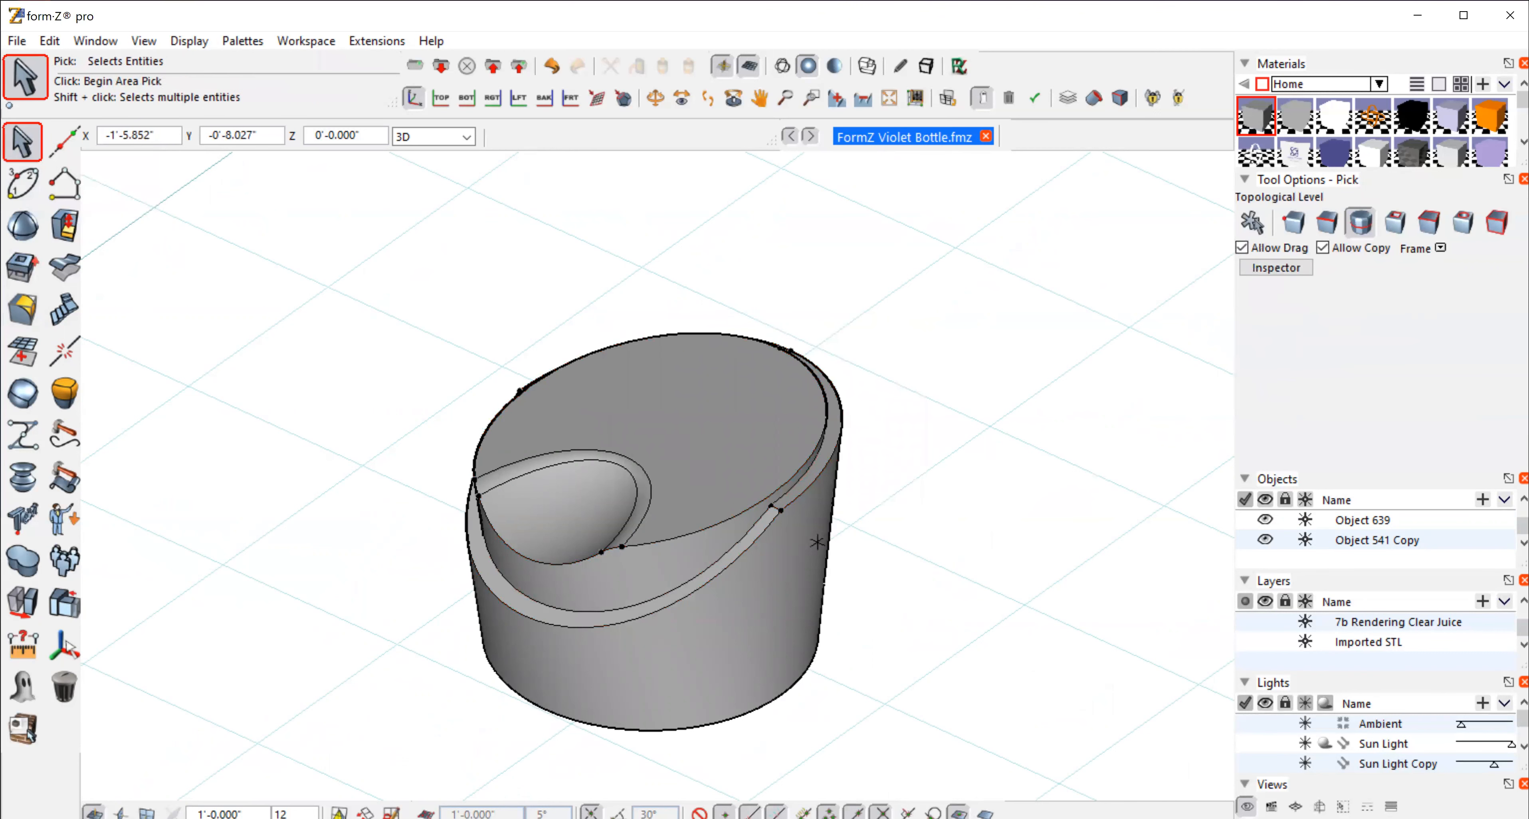
click(696, 529)
click(19, 313)
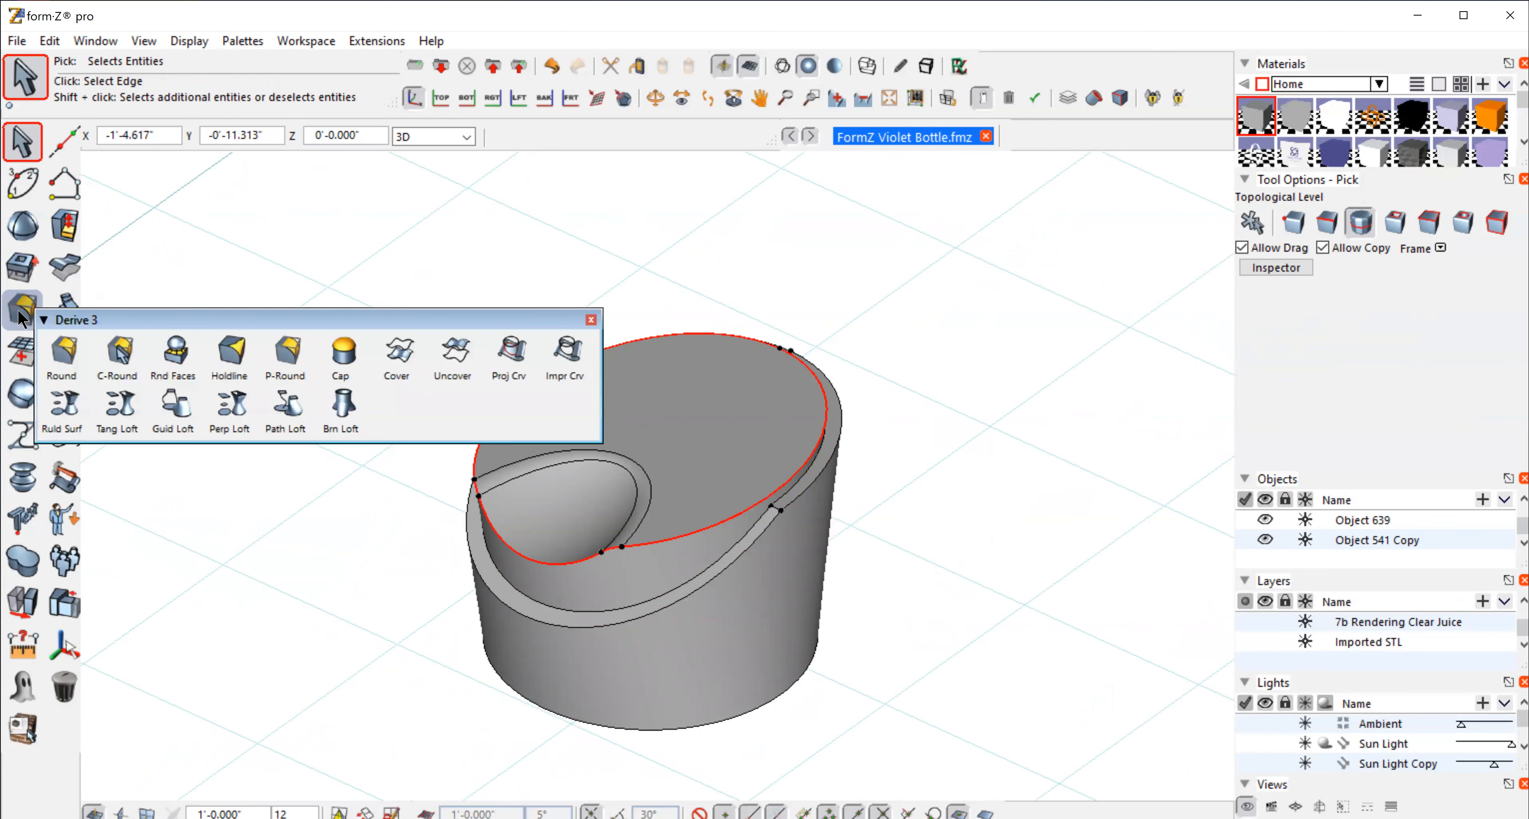
click(62, 353)
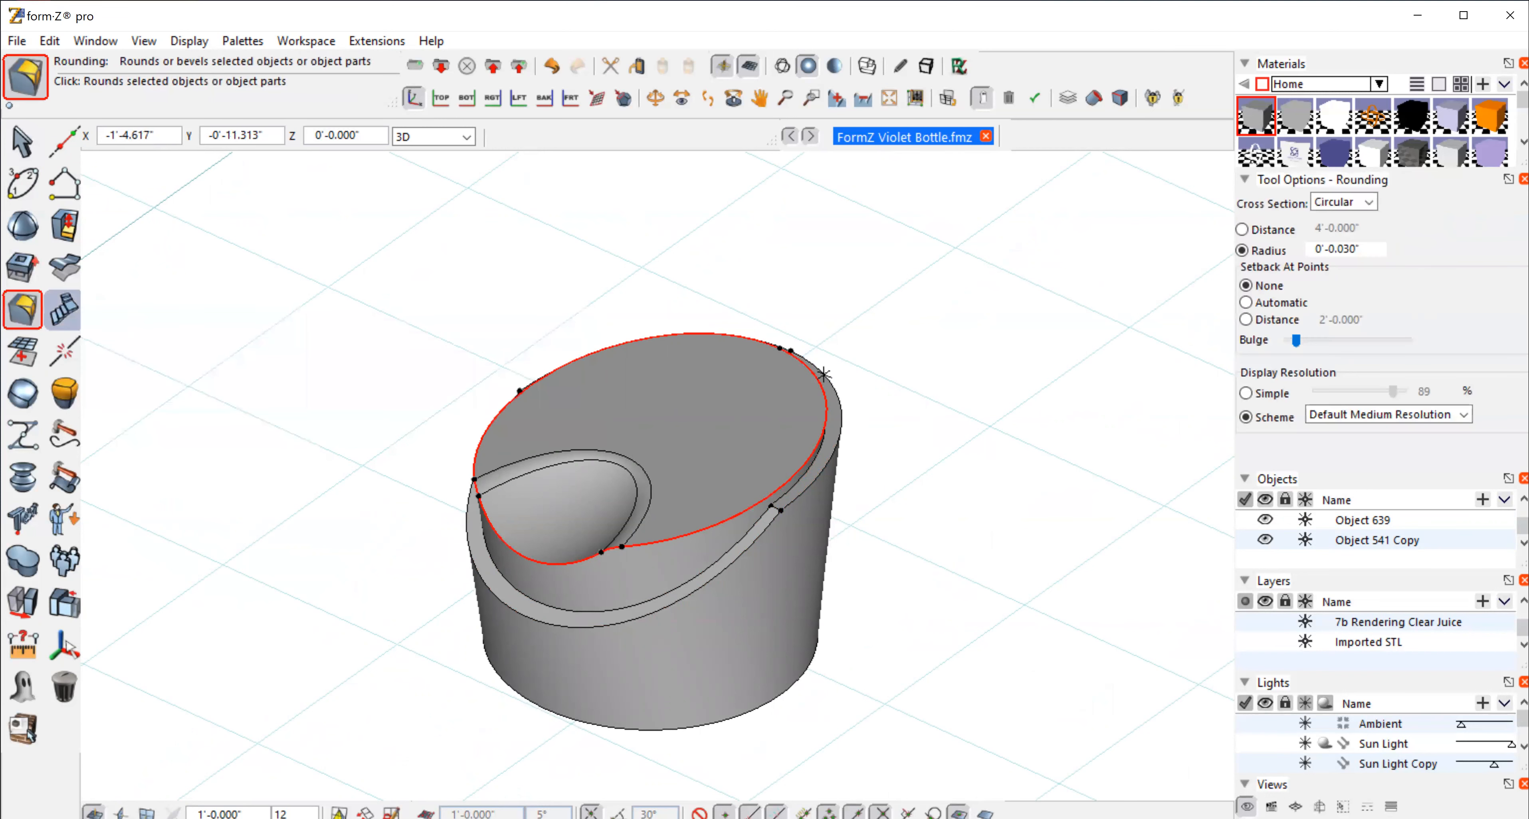
click(1066, 344)
Step: Try to round the complete outline of the cap's outer rim with the 0.030" radius
click(20, 143)
click(62, 185)
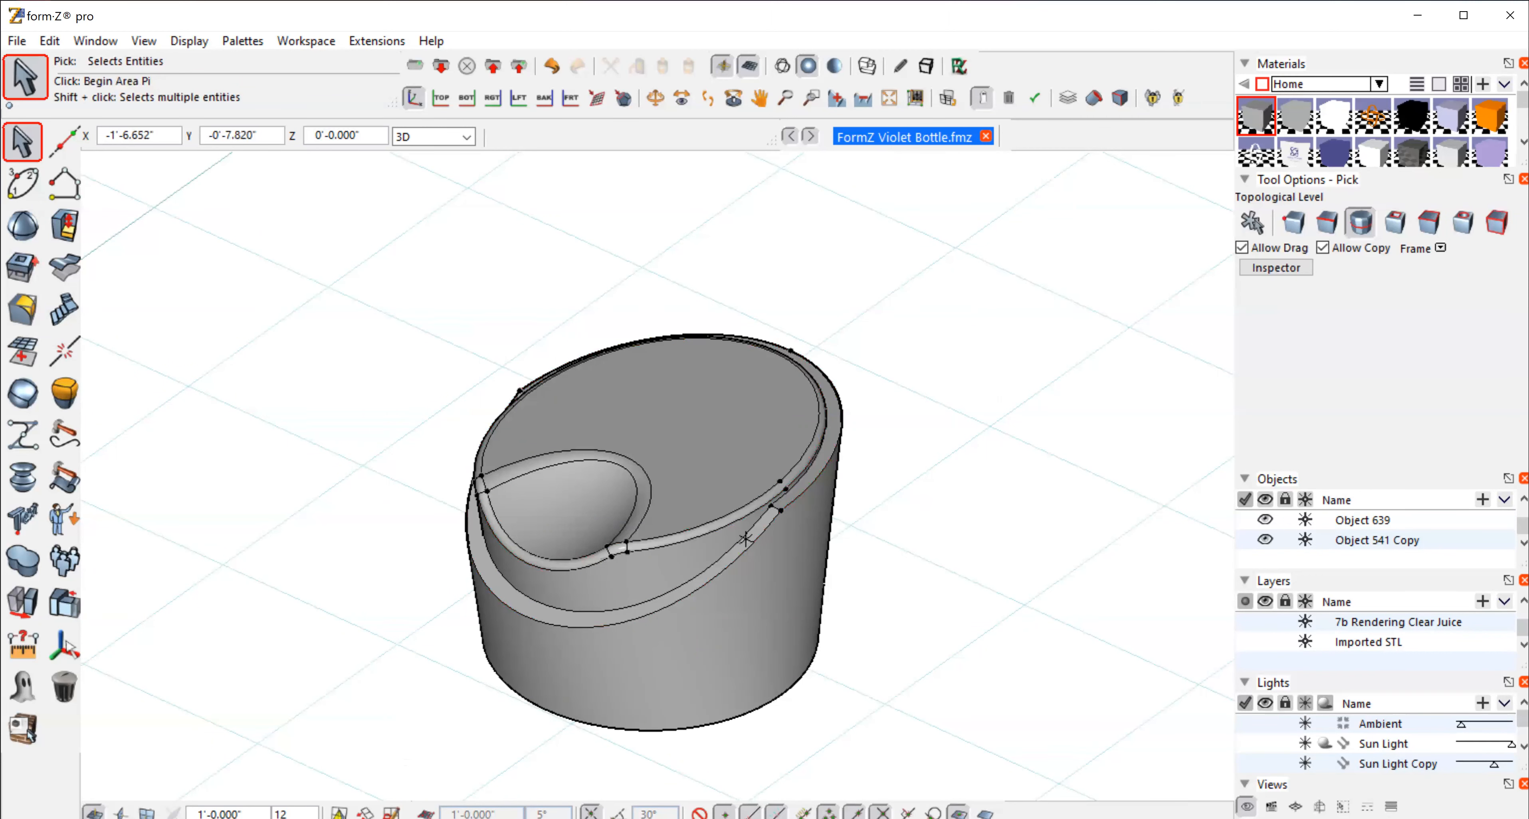
click(759, 540)
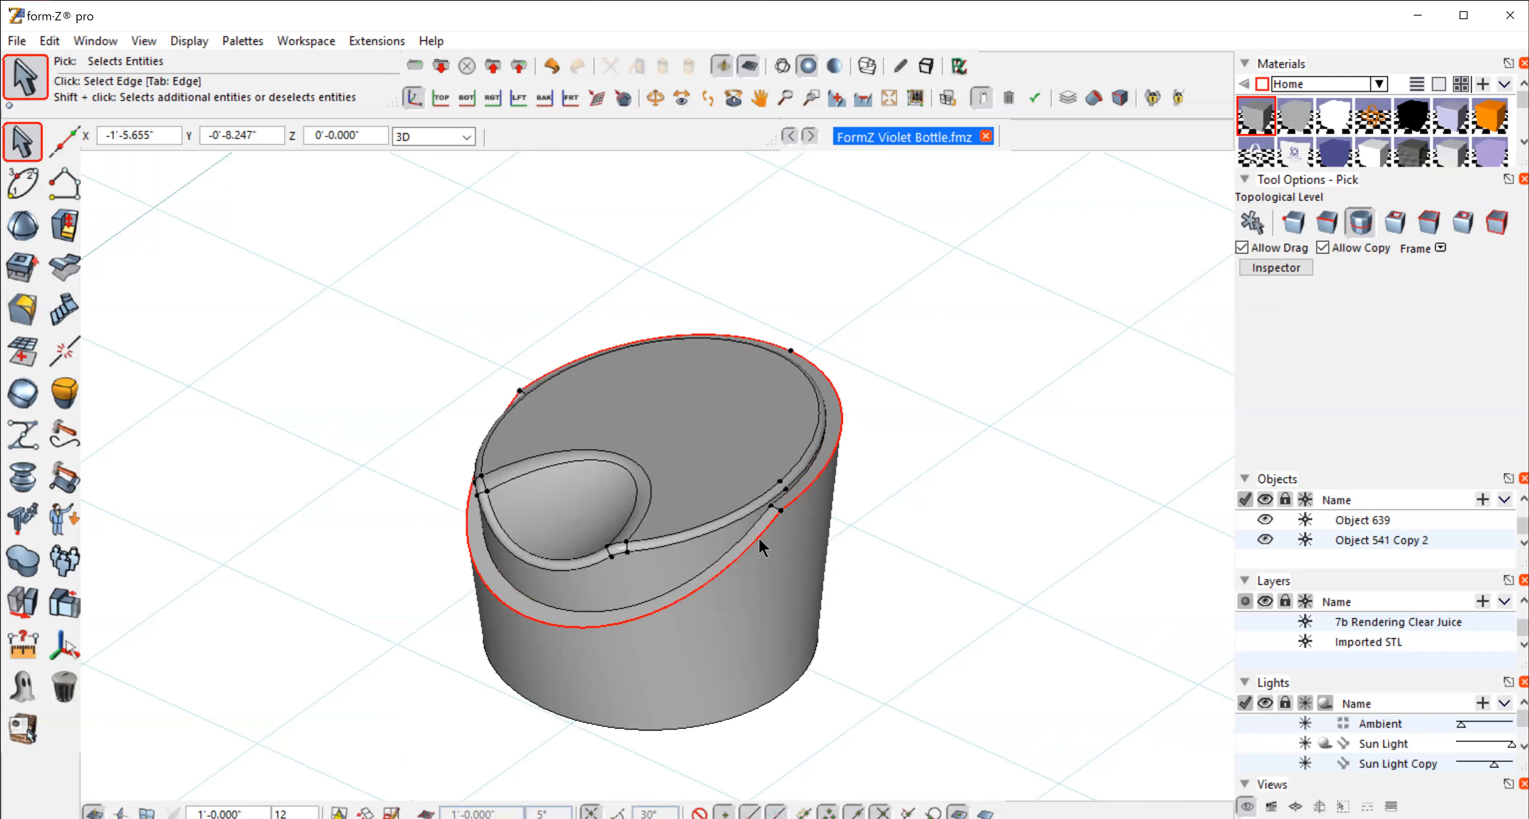
click(22, 307)
click(1046, 379)
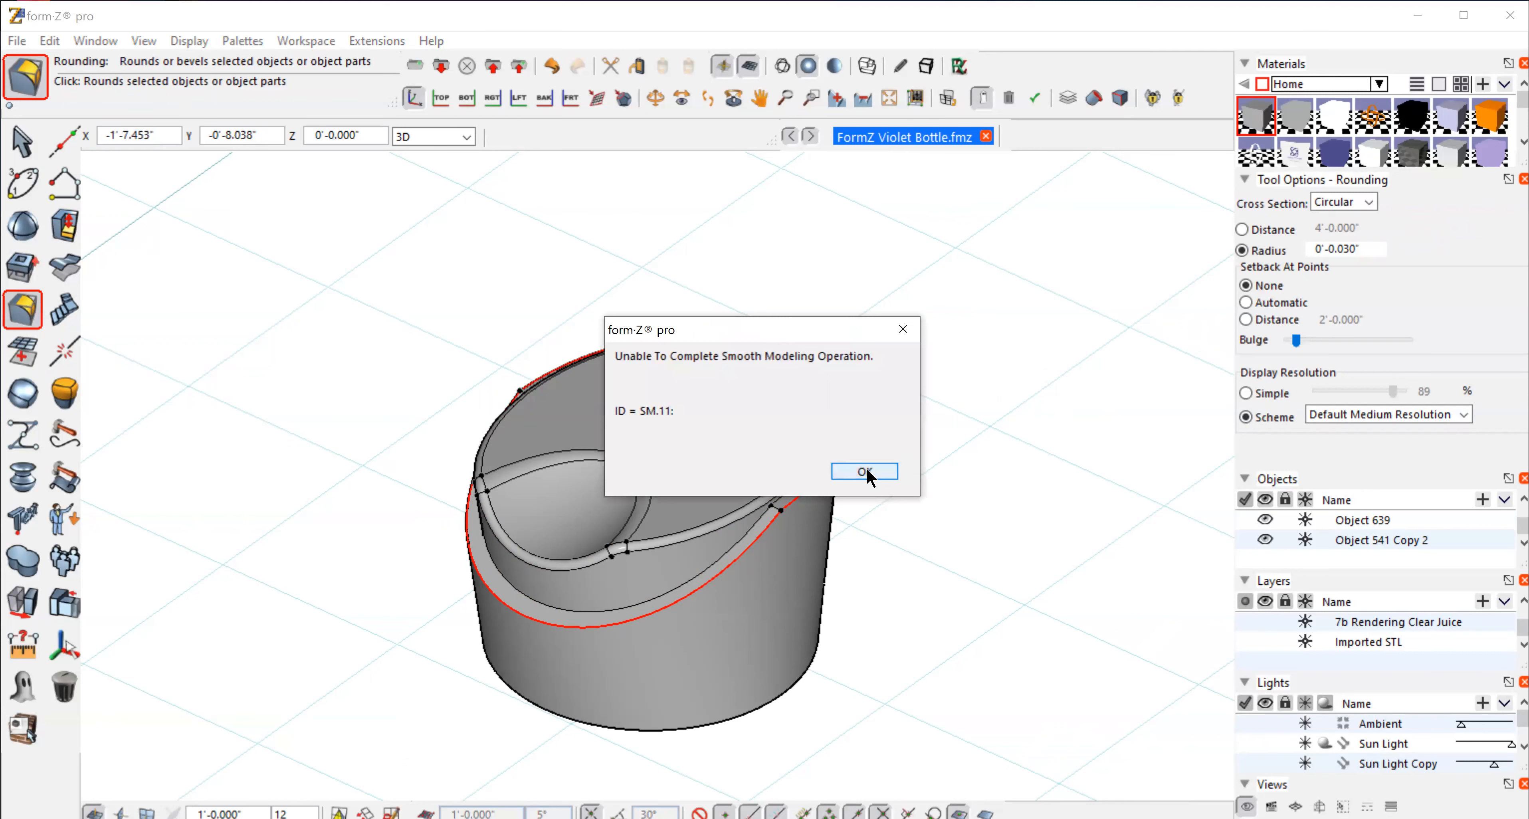
click(864, 472)
Step: Select the outer rim's individual edge segments all around the cap and round them with a 0.030" radius
click(654, 97)
drag(314, 392, 914, 459)
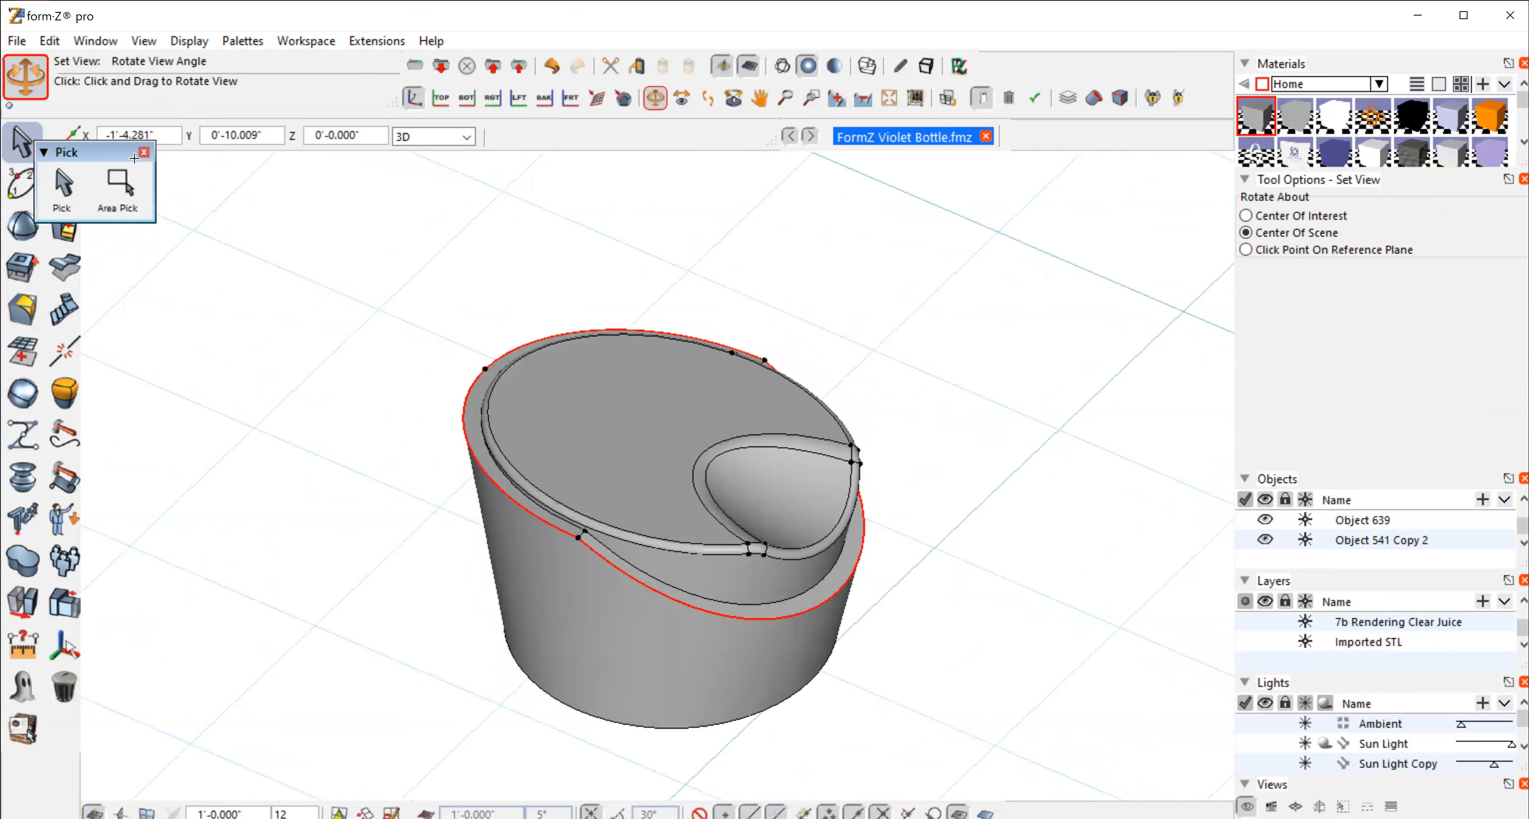
click(22, 142)
click(1326, 222)
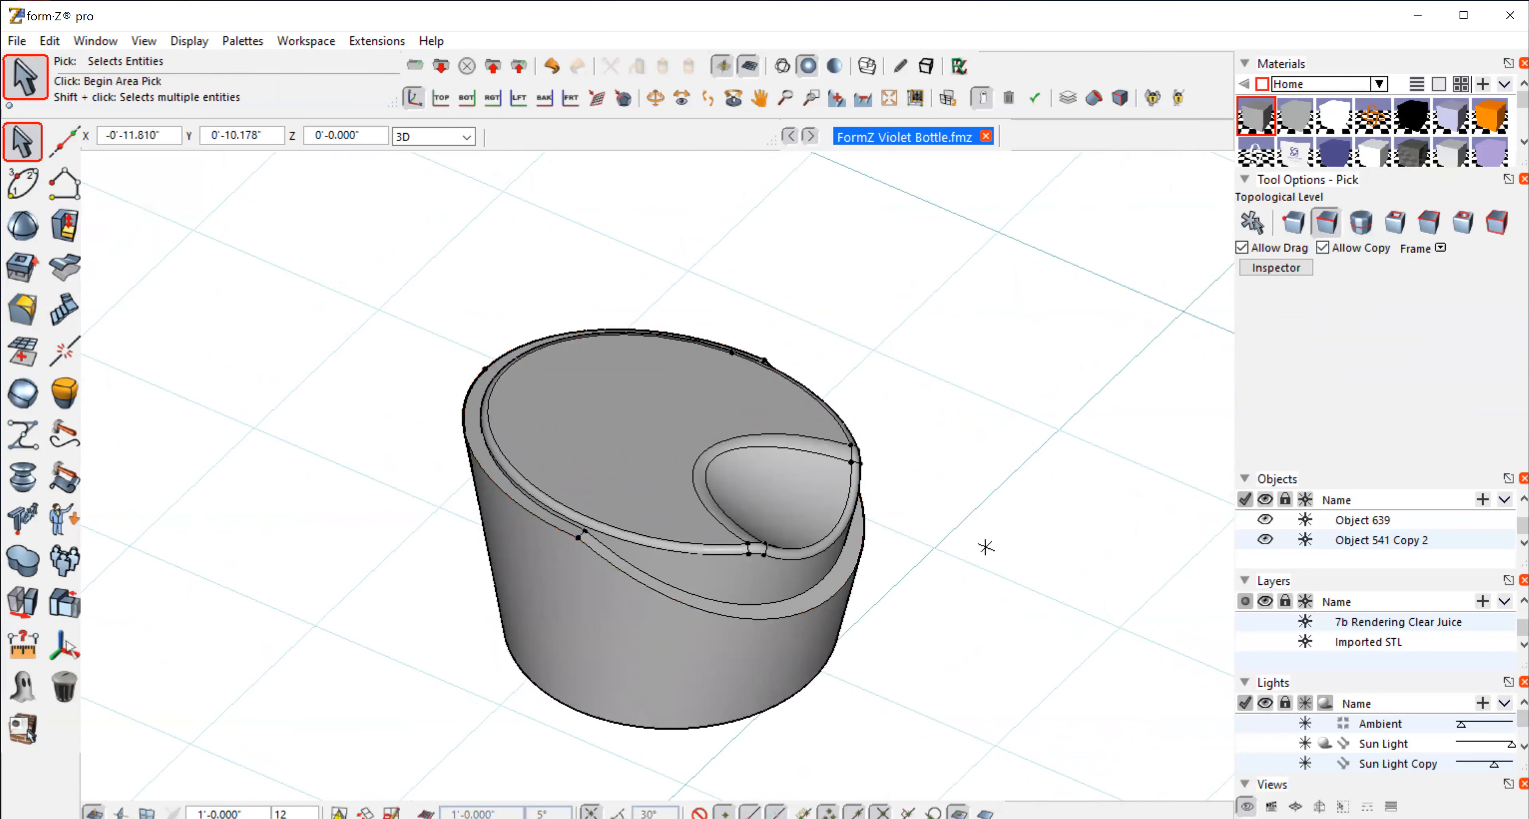
click(752, 619)
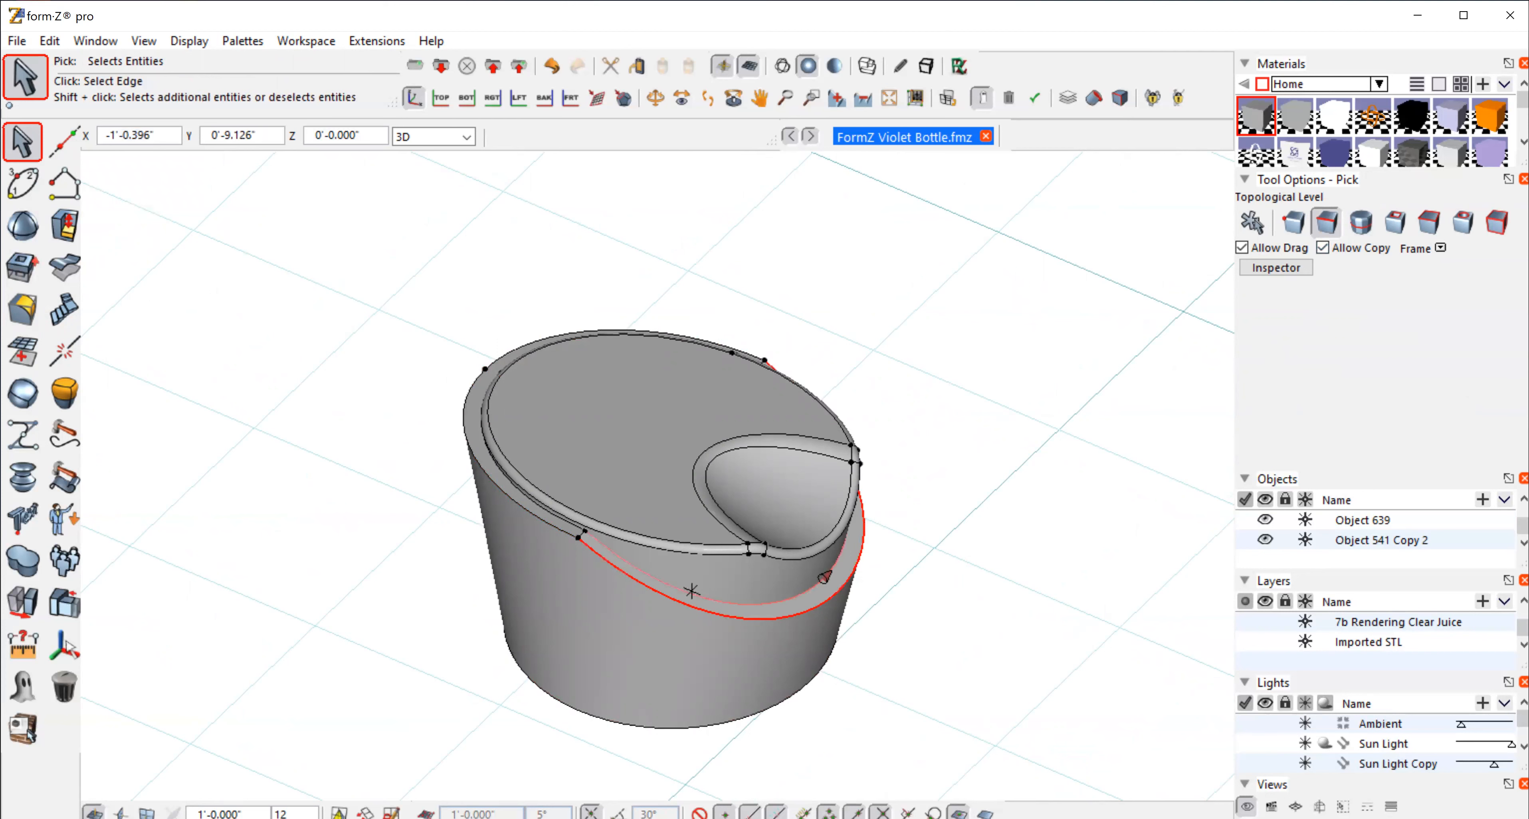
click(579, 534)
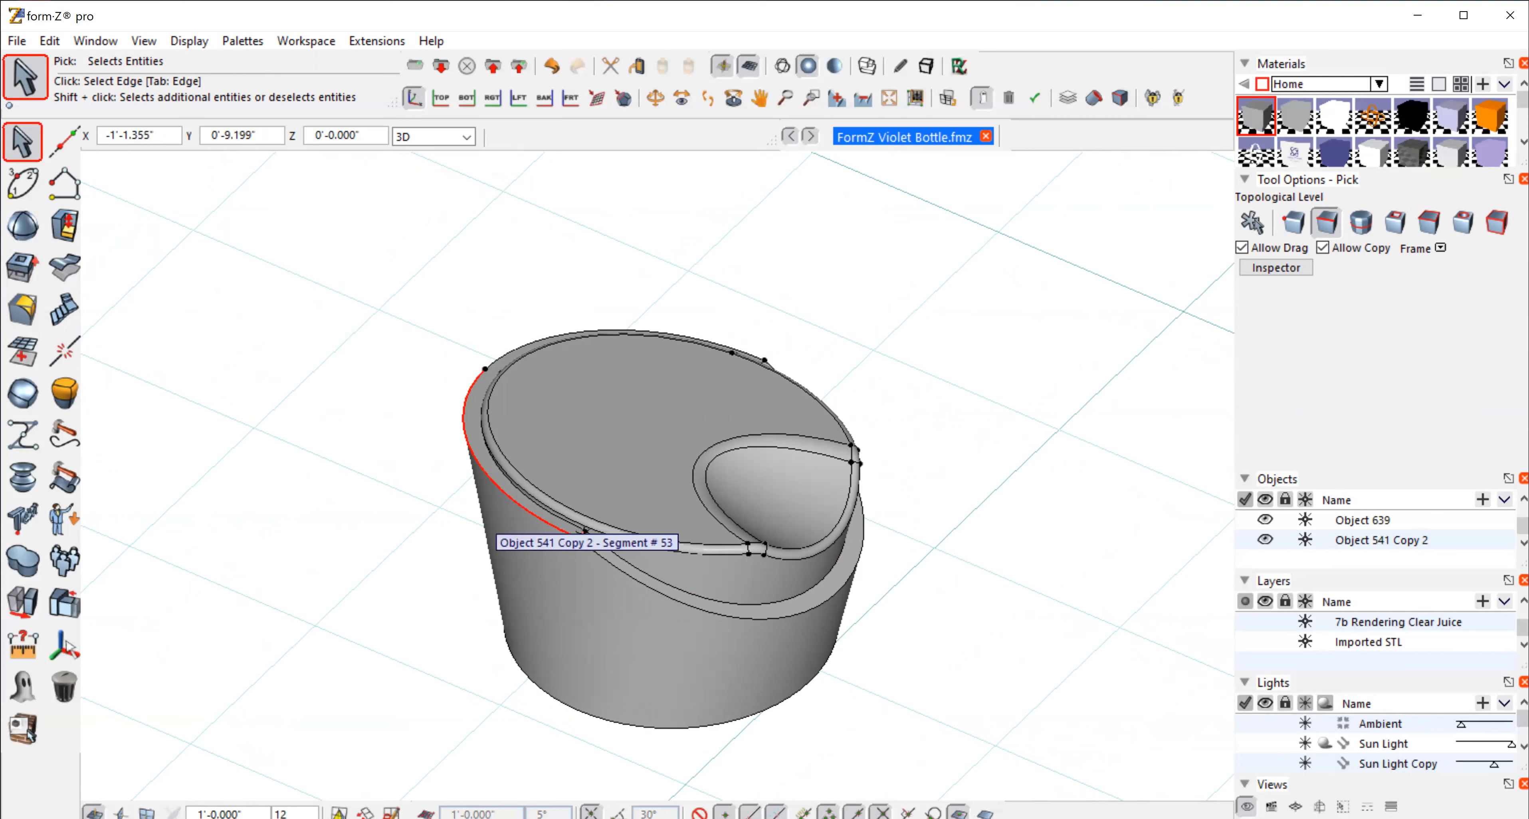
shift+click(587, 541)
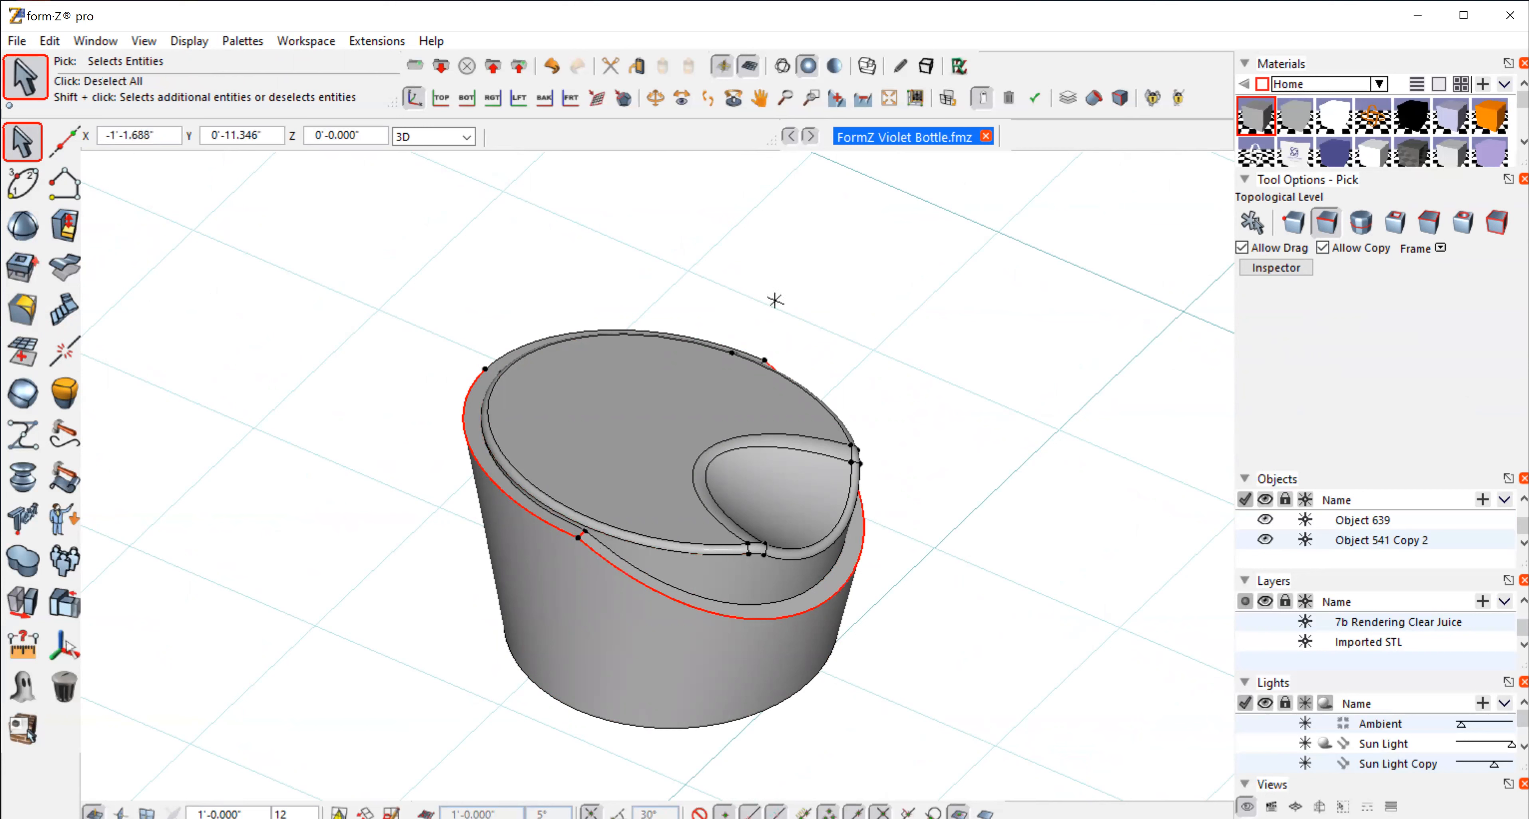
shift+click(744, 350)
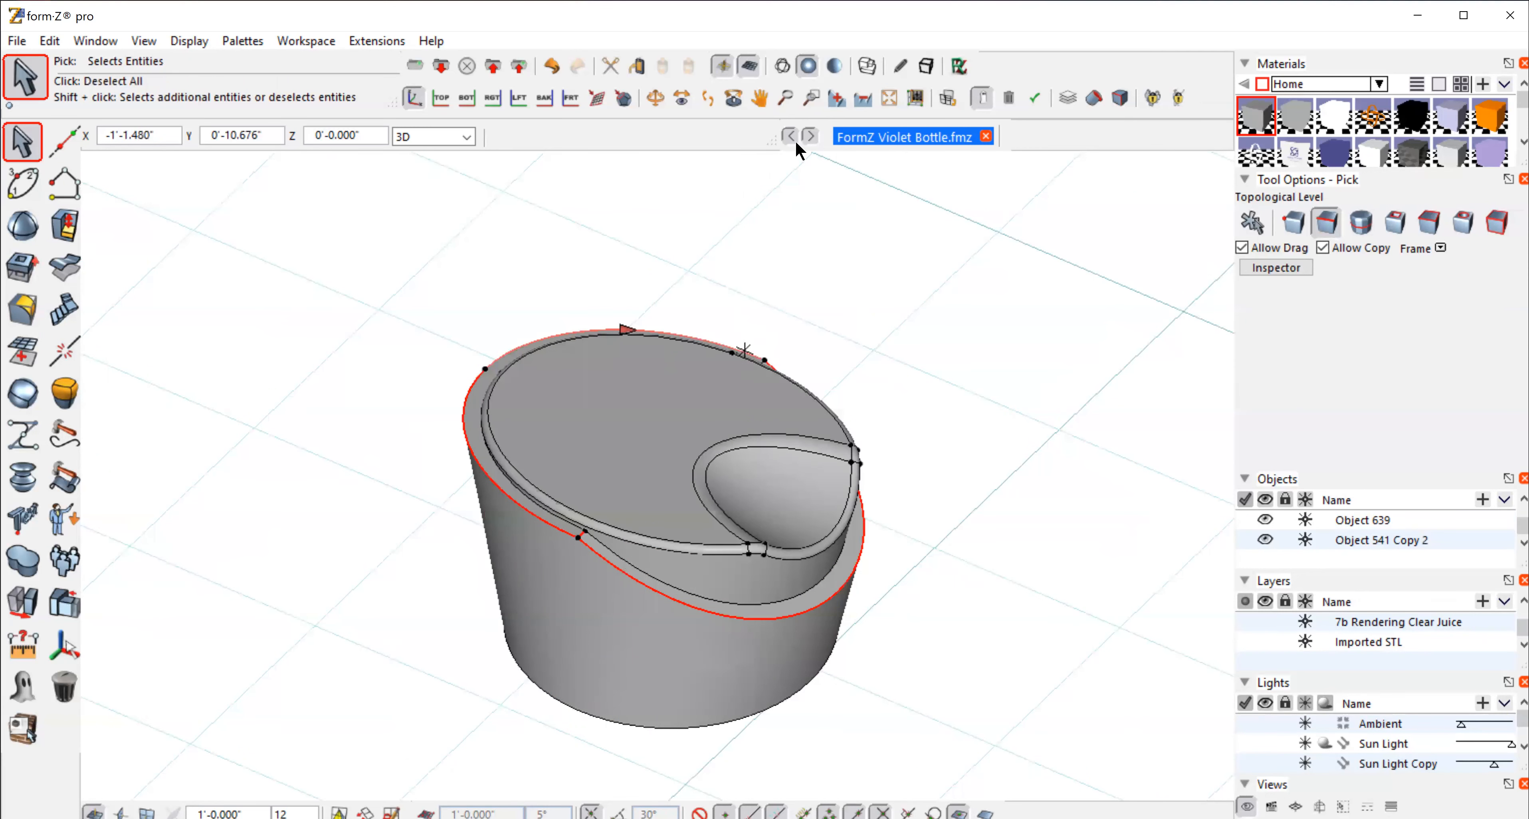
click(654, 97)
drag(914, 300, 359, 289)
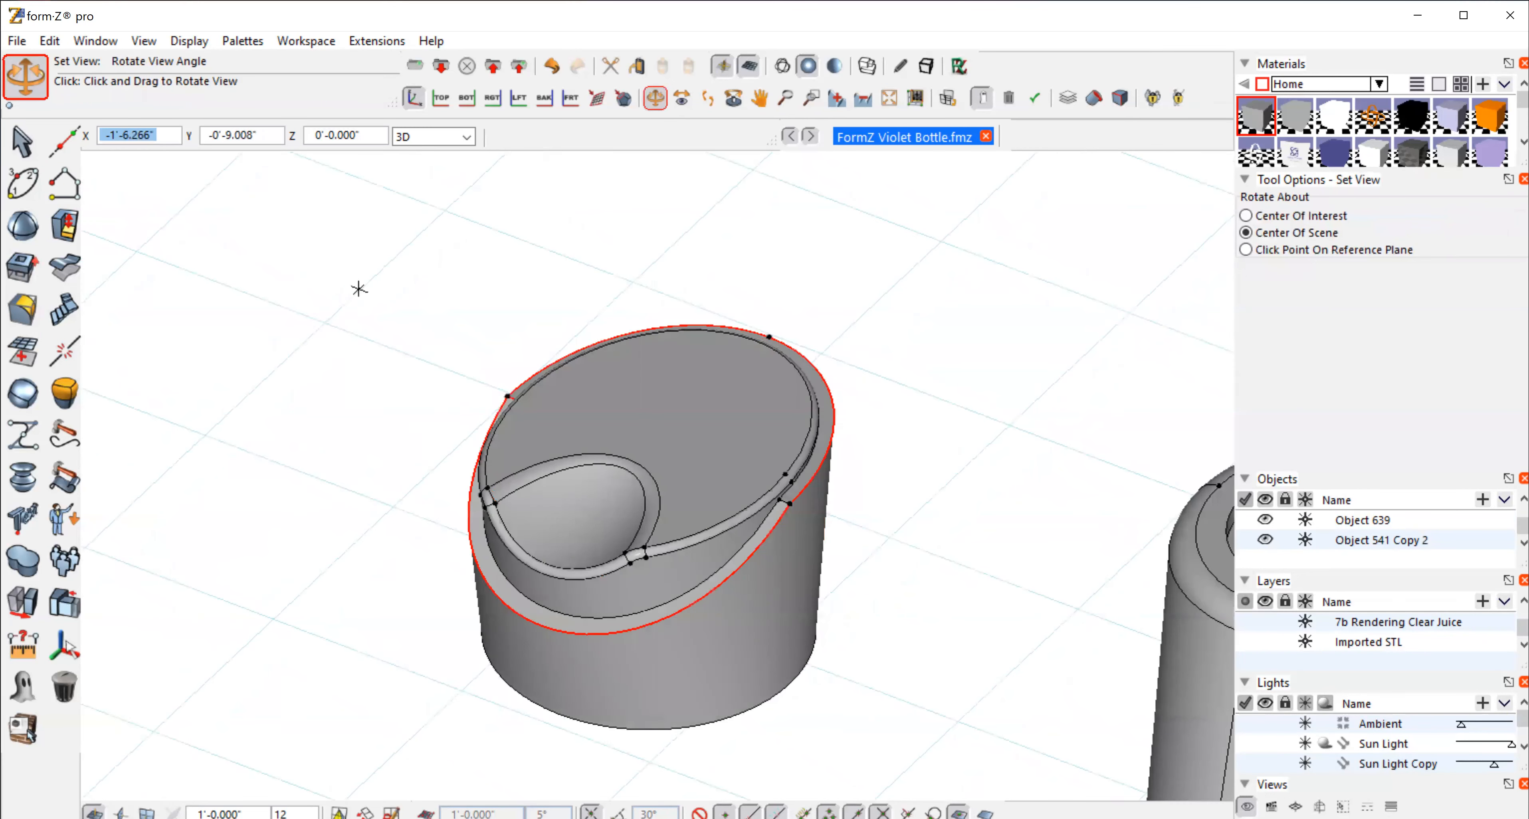
click(18, 148)
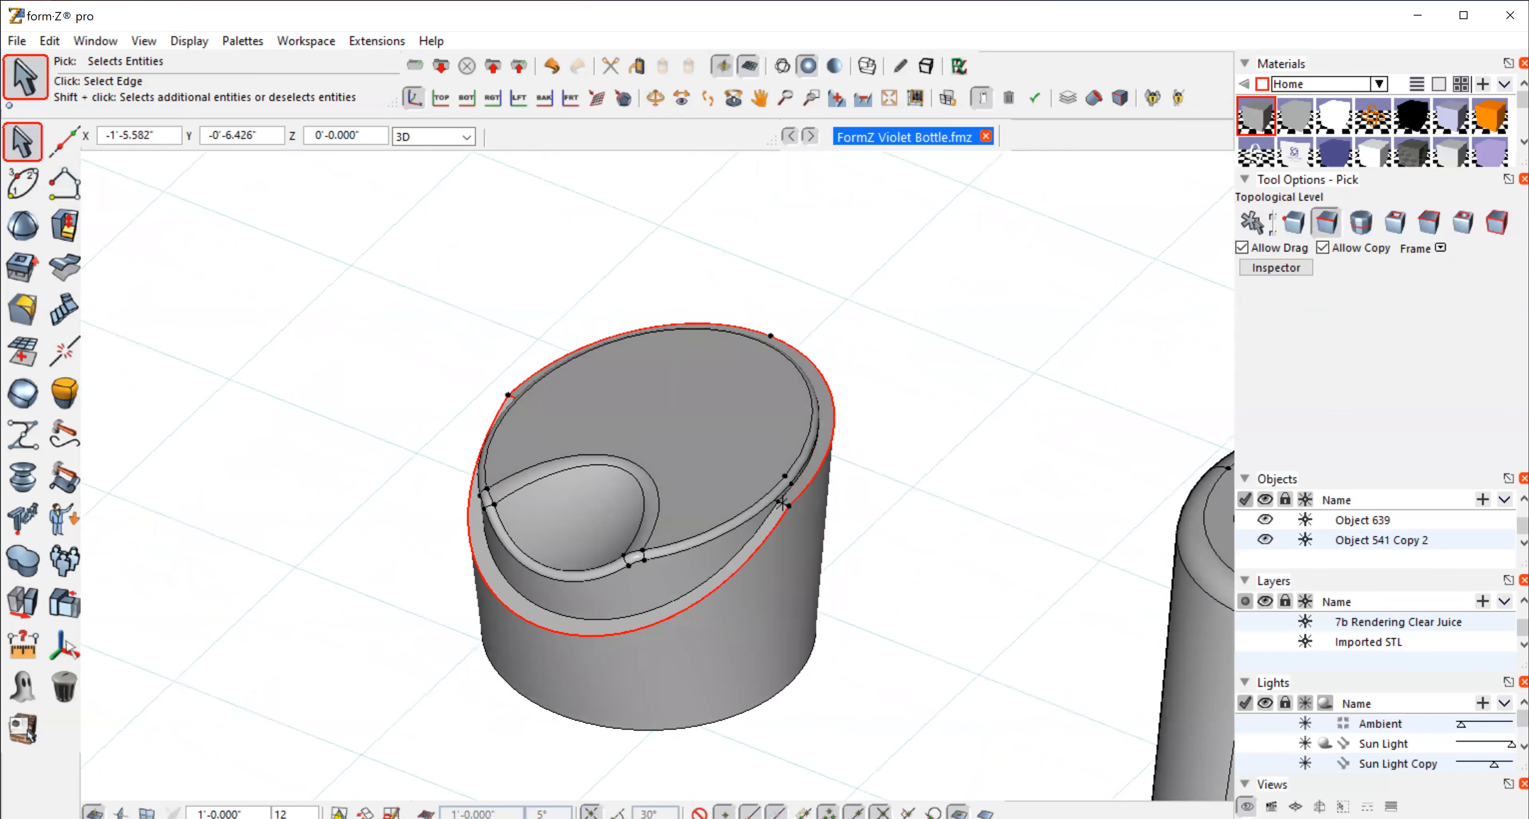
click(25, 312)
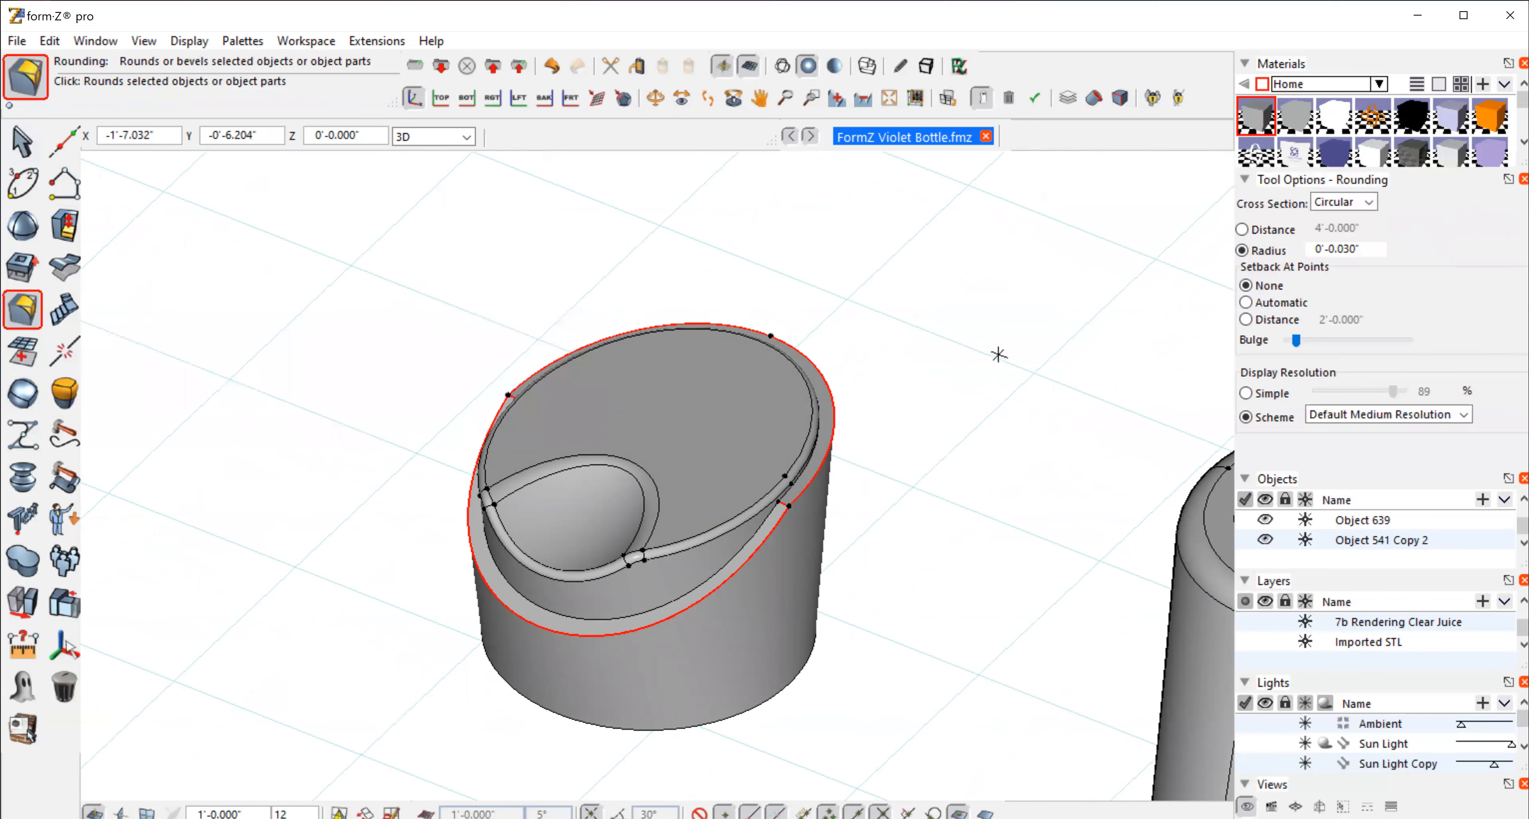
click(989, 331)
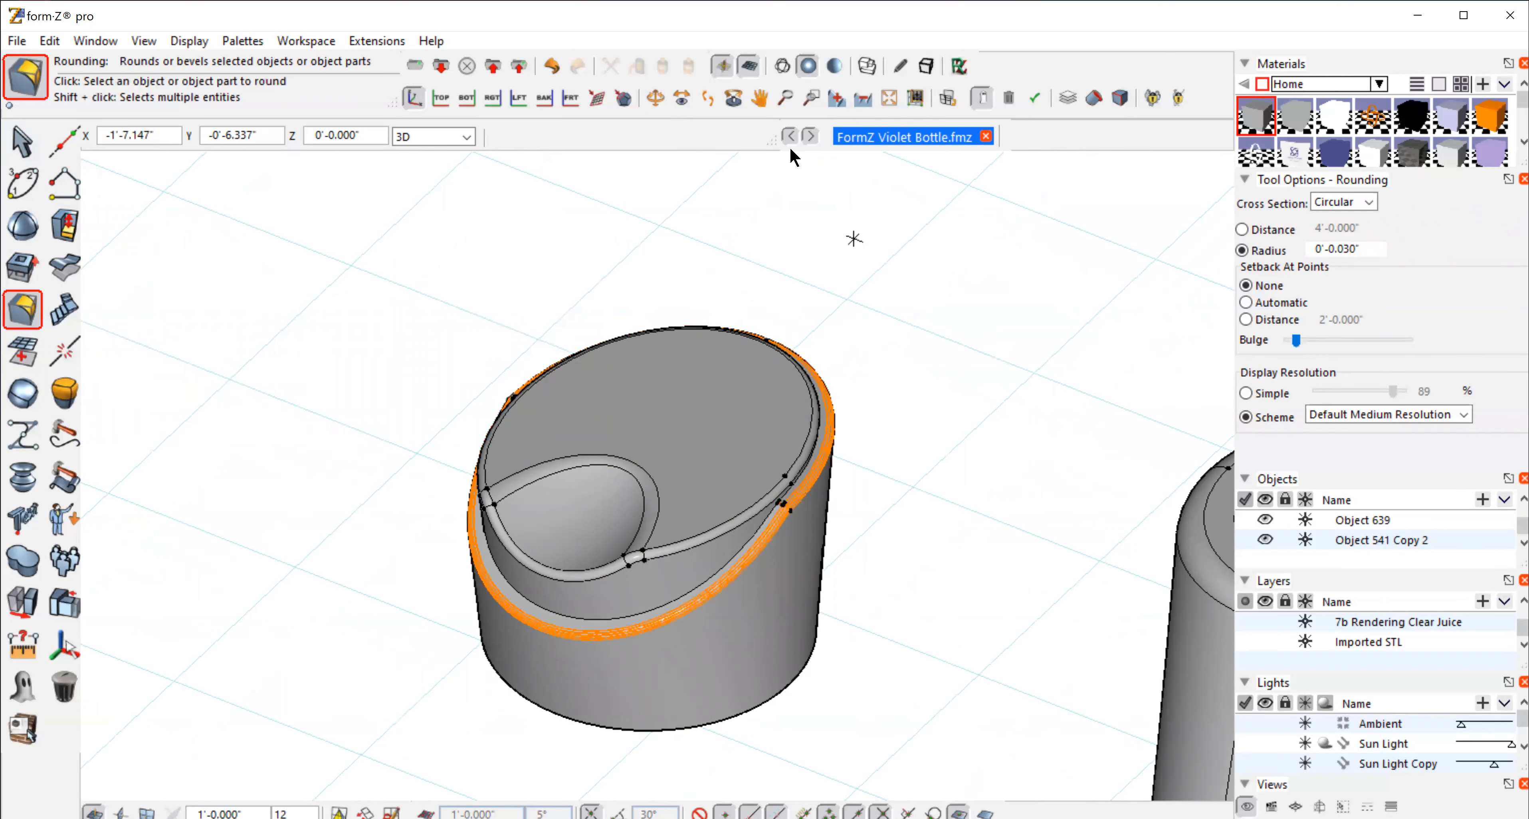
Step: Display the model in wireframe, set picking to whole objects and select the rounded cap
click(655, 98)
drag(365, 413, 817, 449)
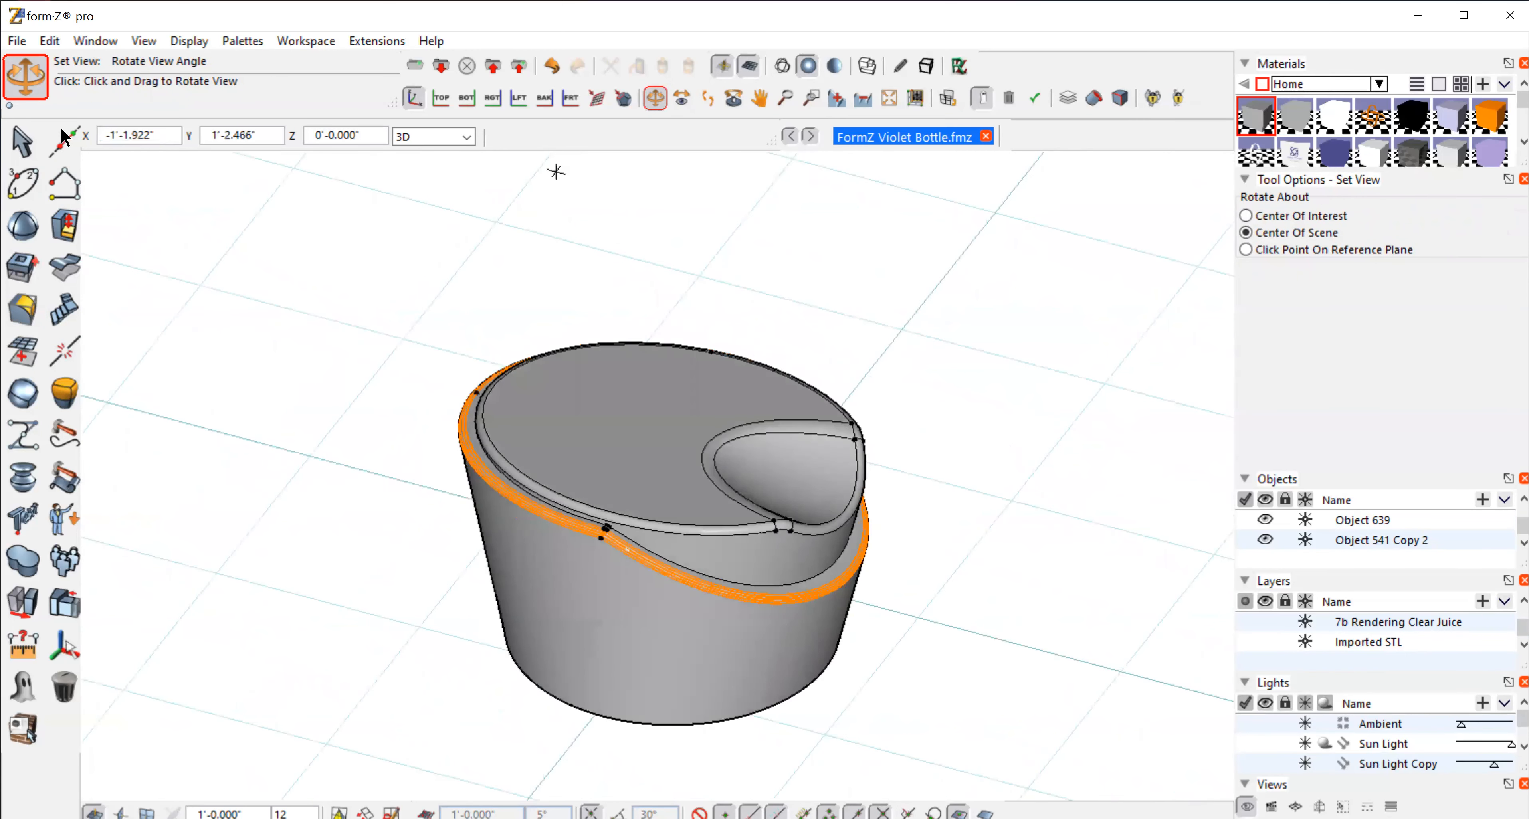
click(22, 141)
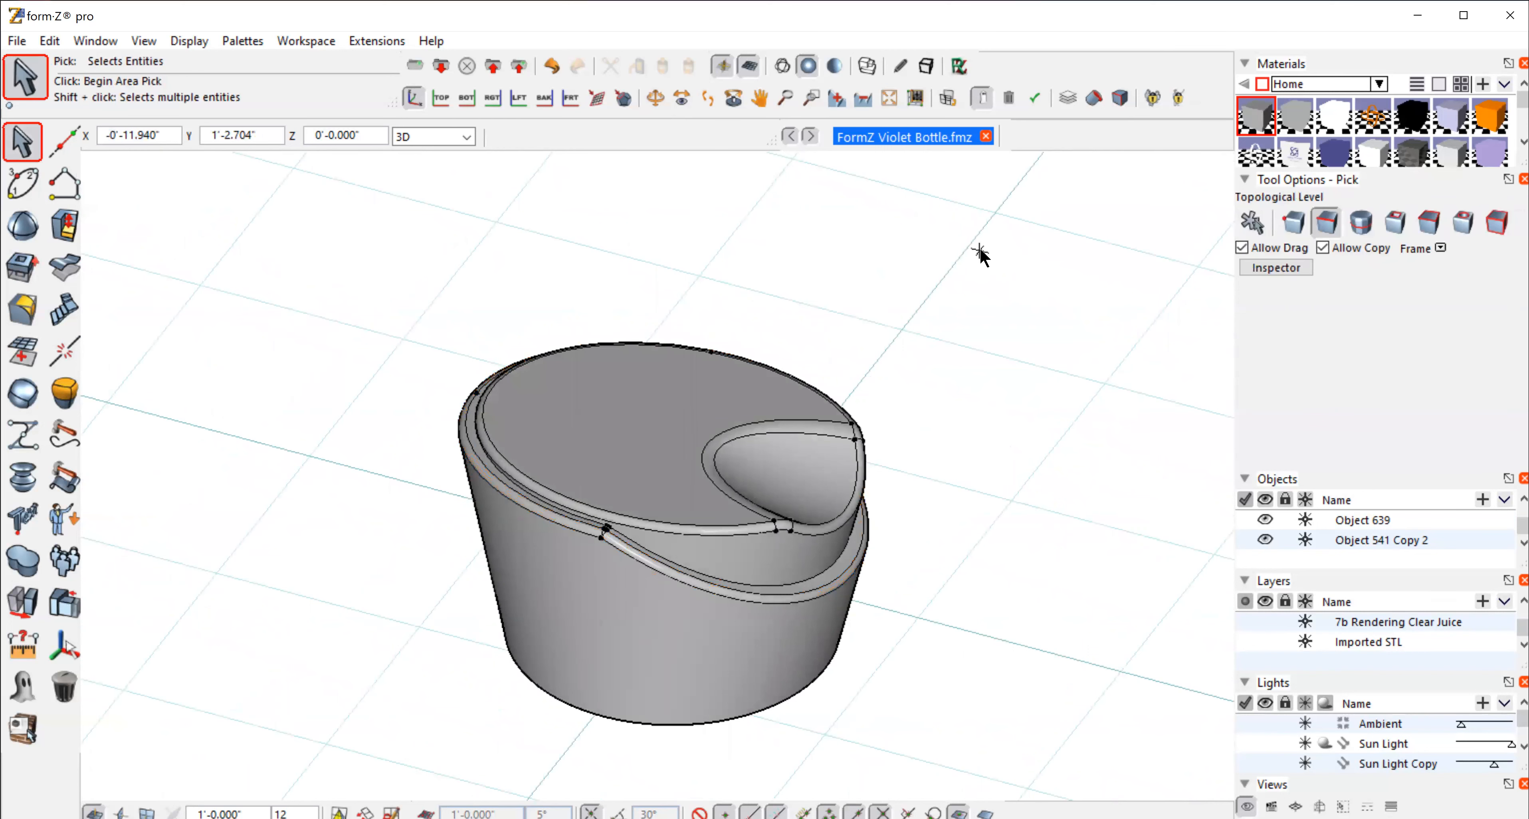
click(783, 67)
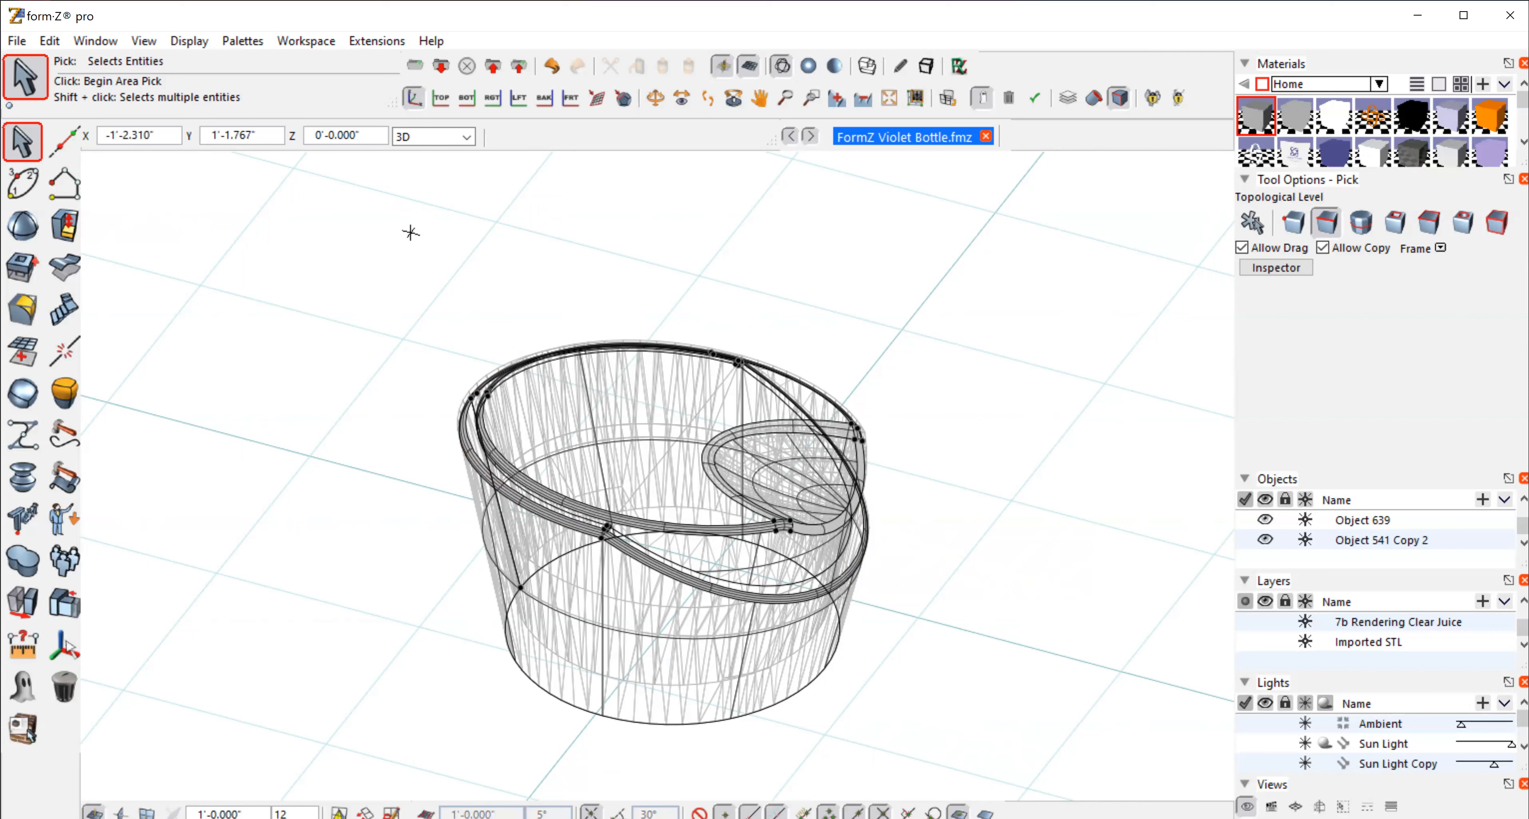
click(25, 224)
click(23, 224)
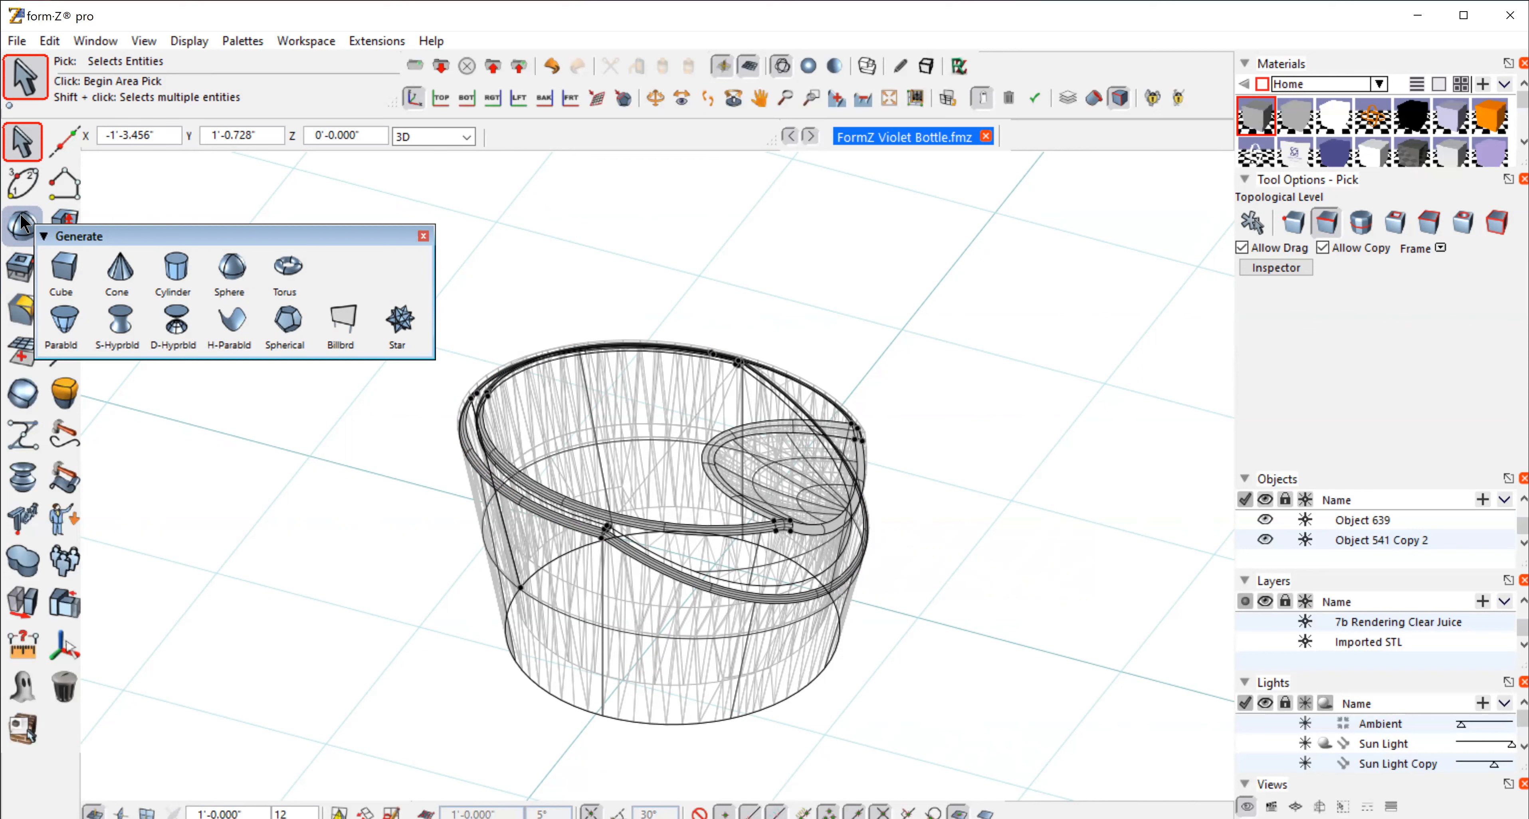
mouse_move(18, 143)
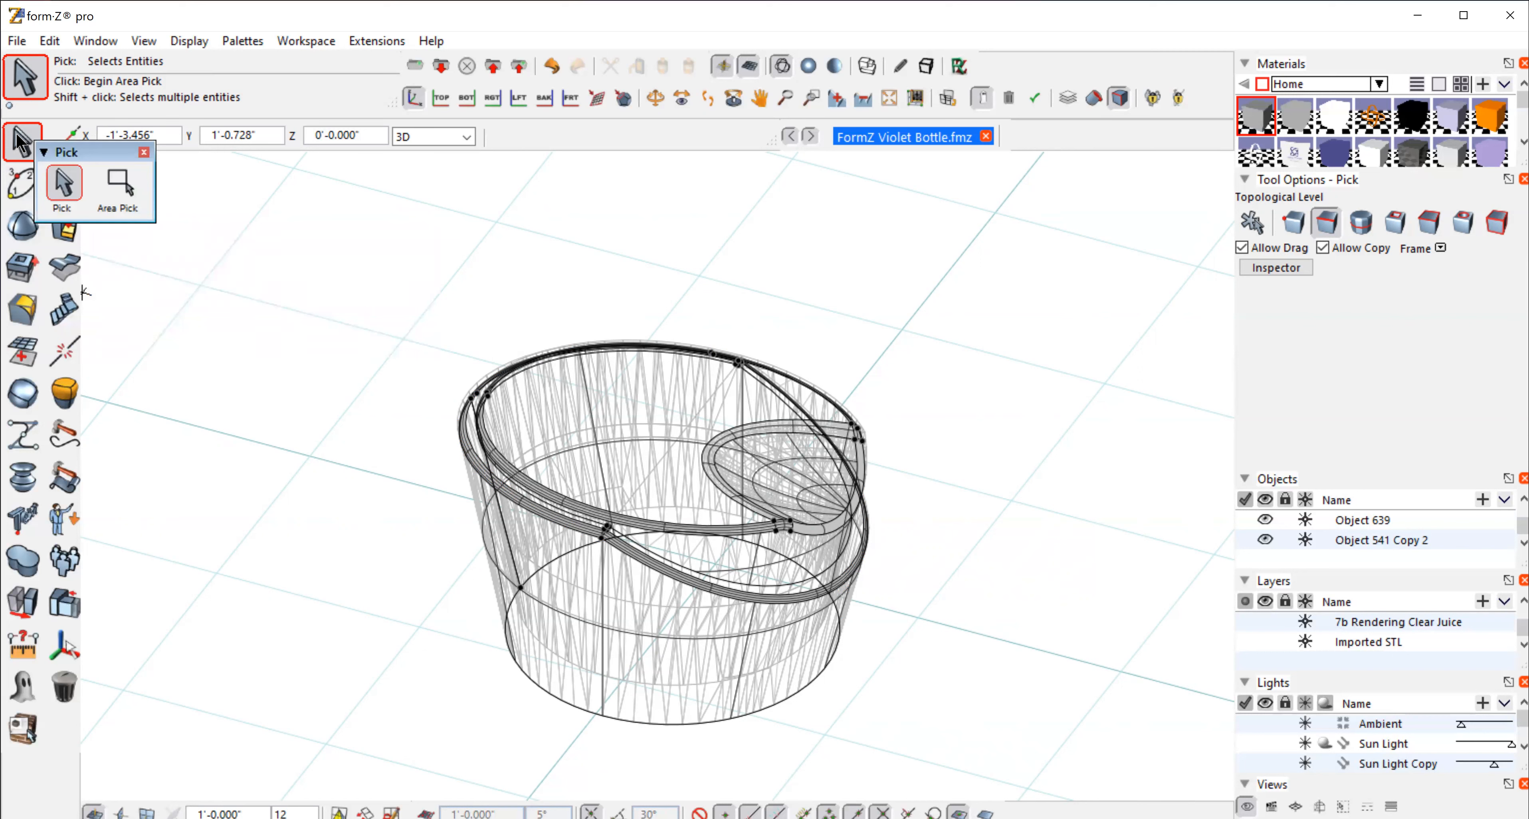
click(1251, 221)
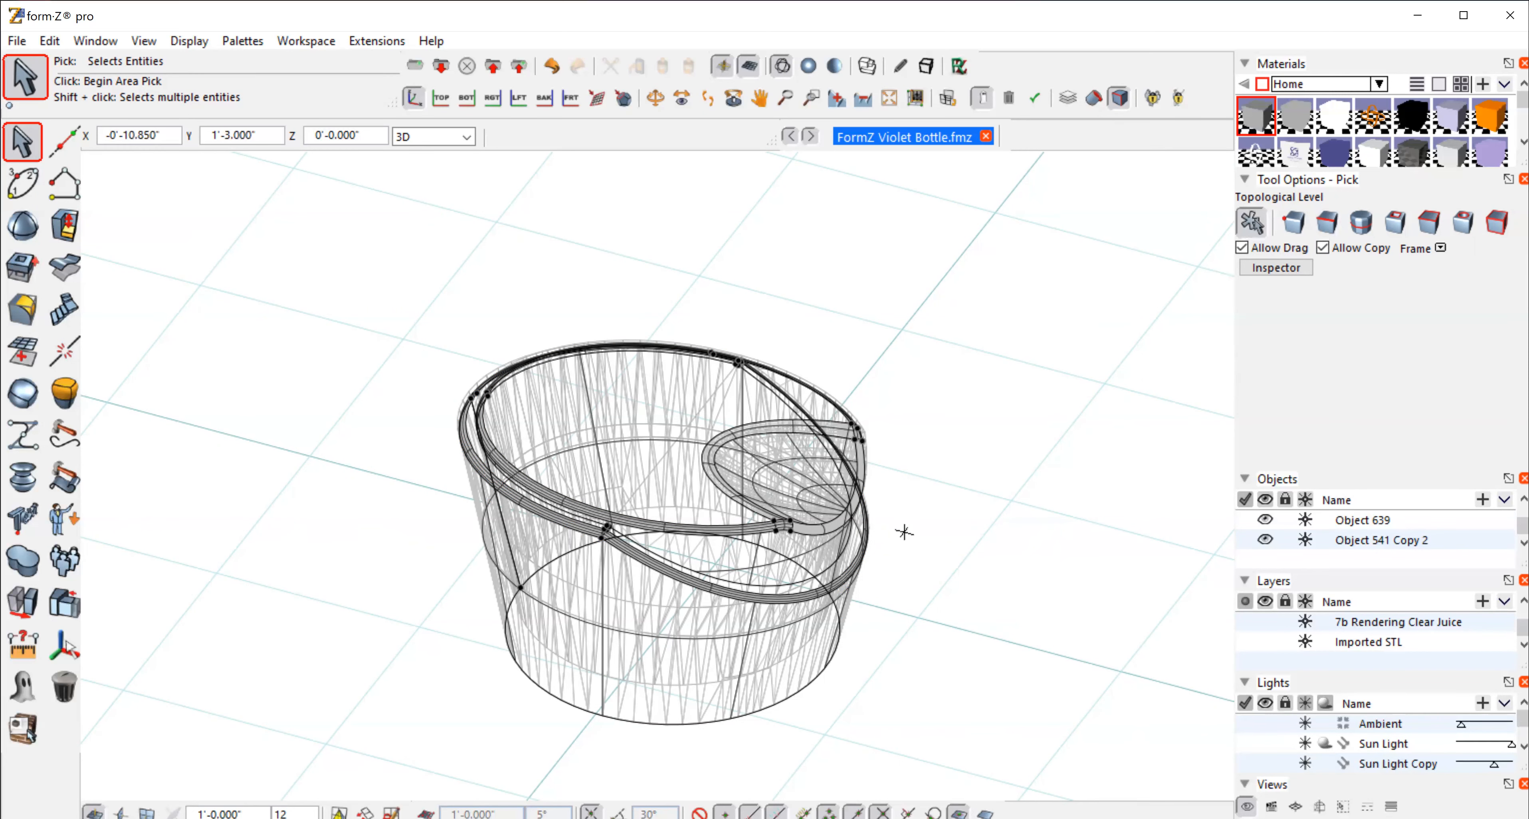
click(695, 552)
click(671, 525)
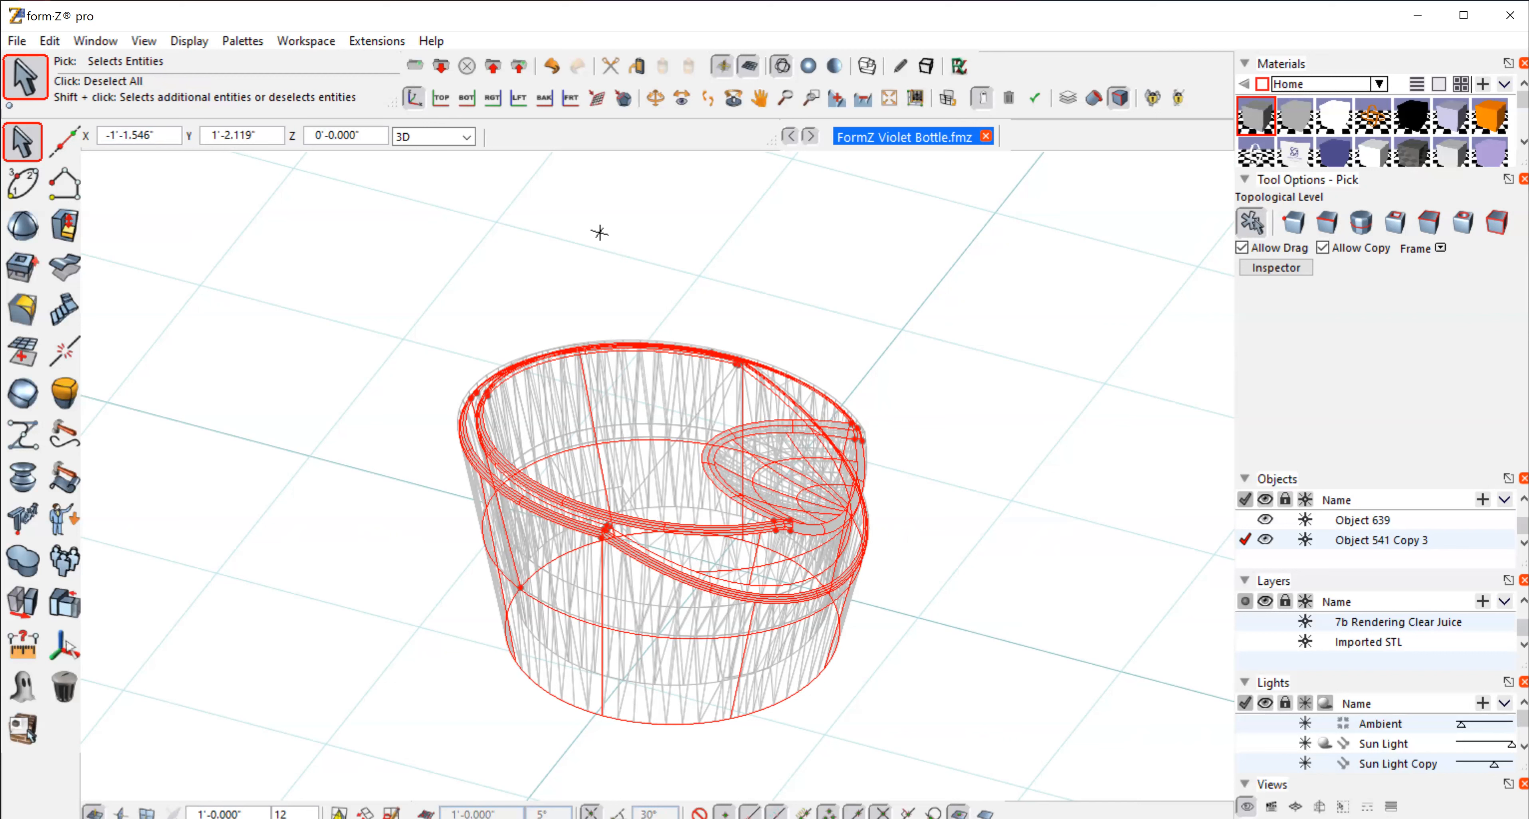
Step: Thicken the cap inward with a wall thickness of 0.090" and clear the selection
click(62, 267)
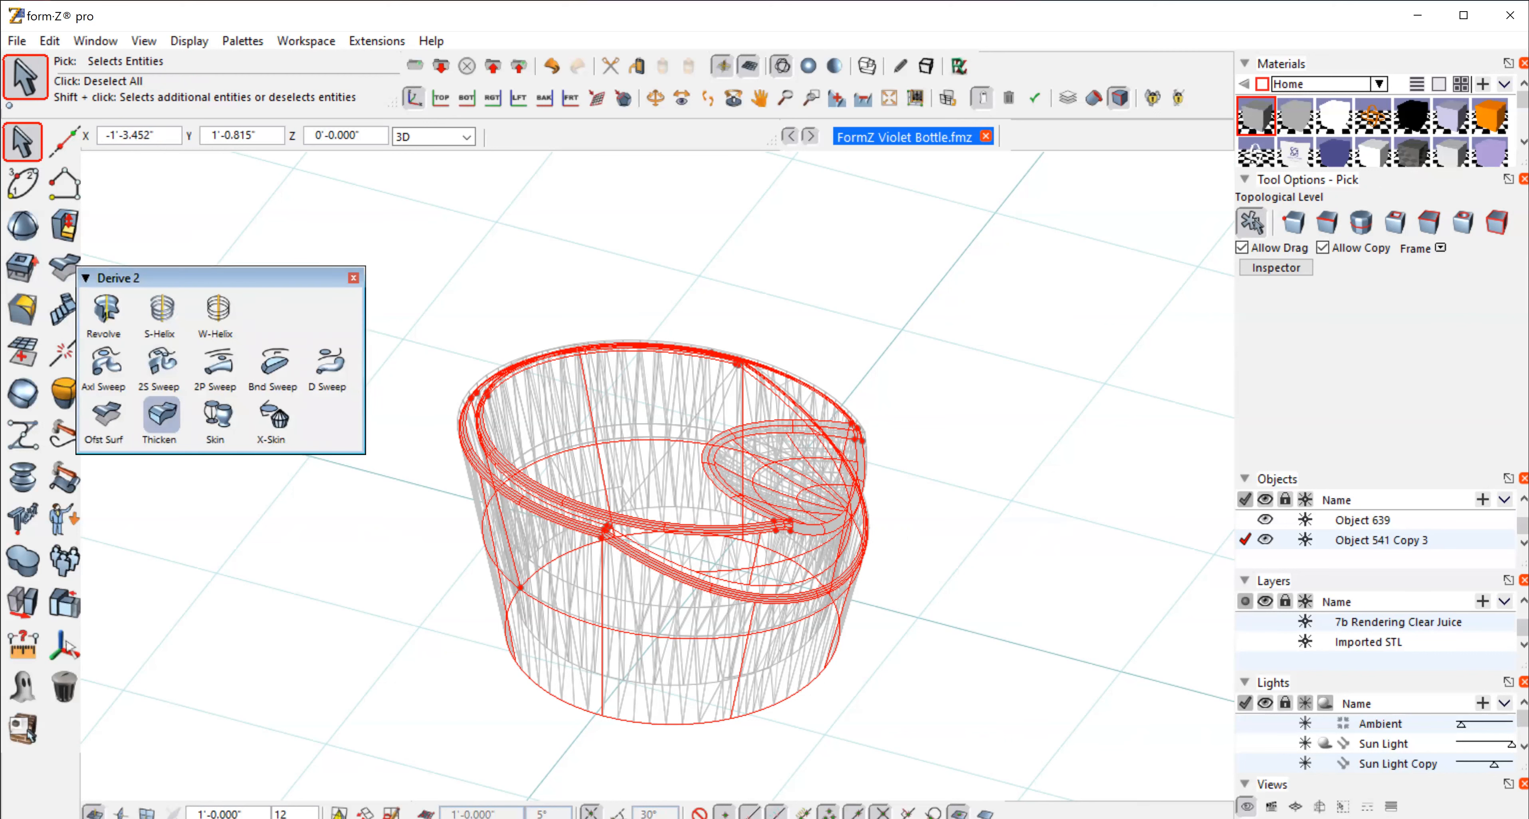
click(160, 416)
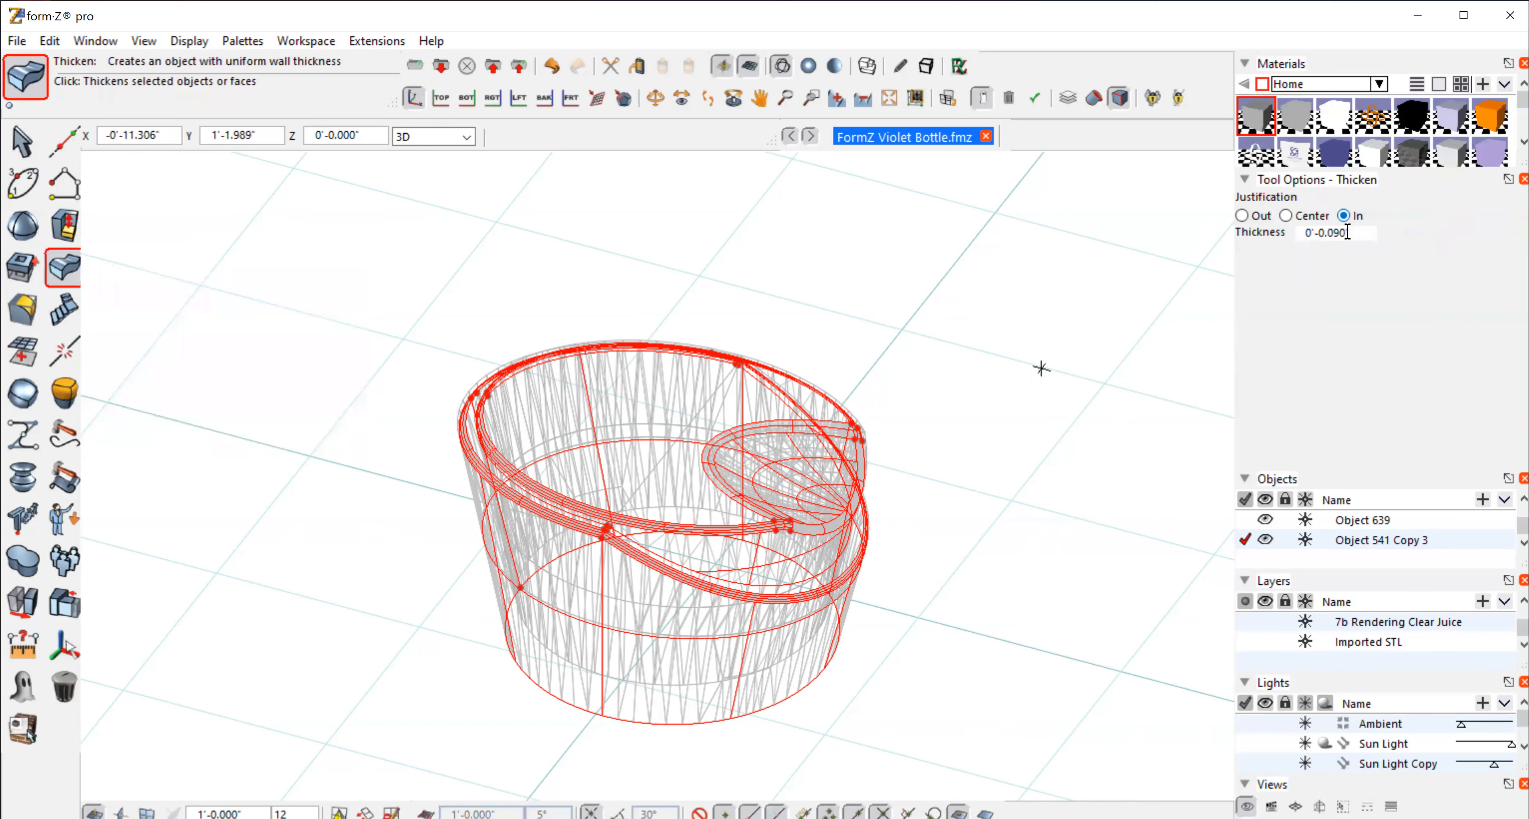
key(Tab)
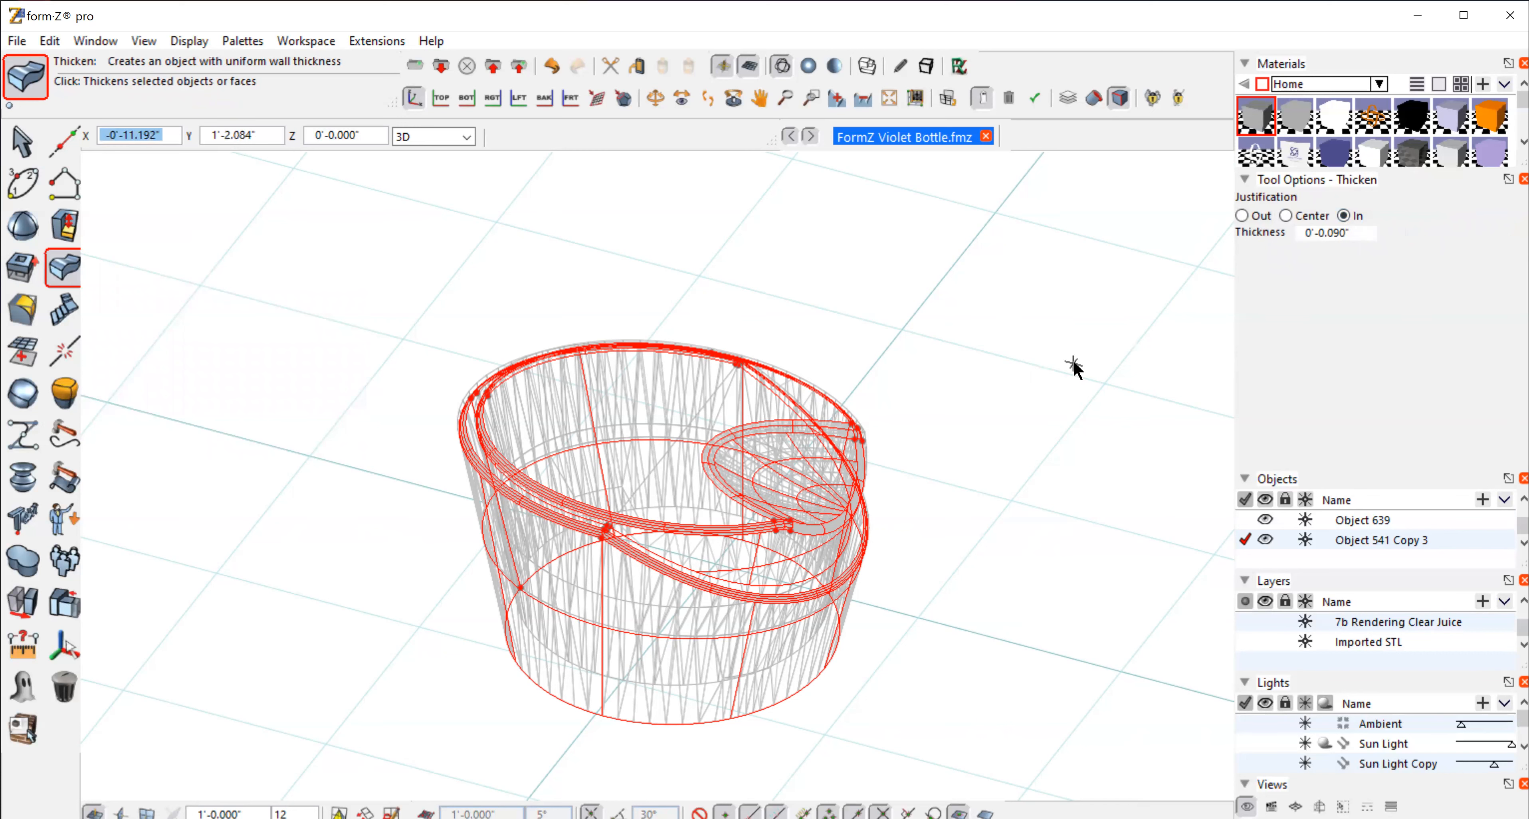
key(Return)
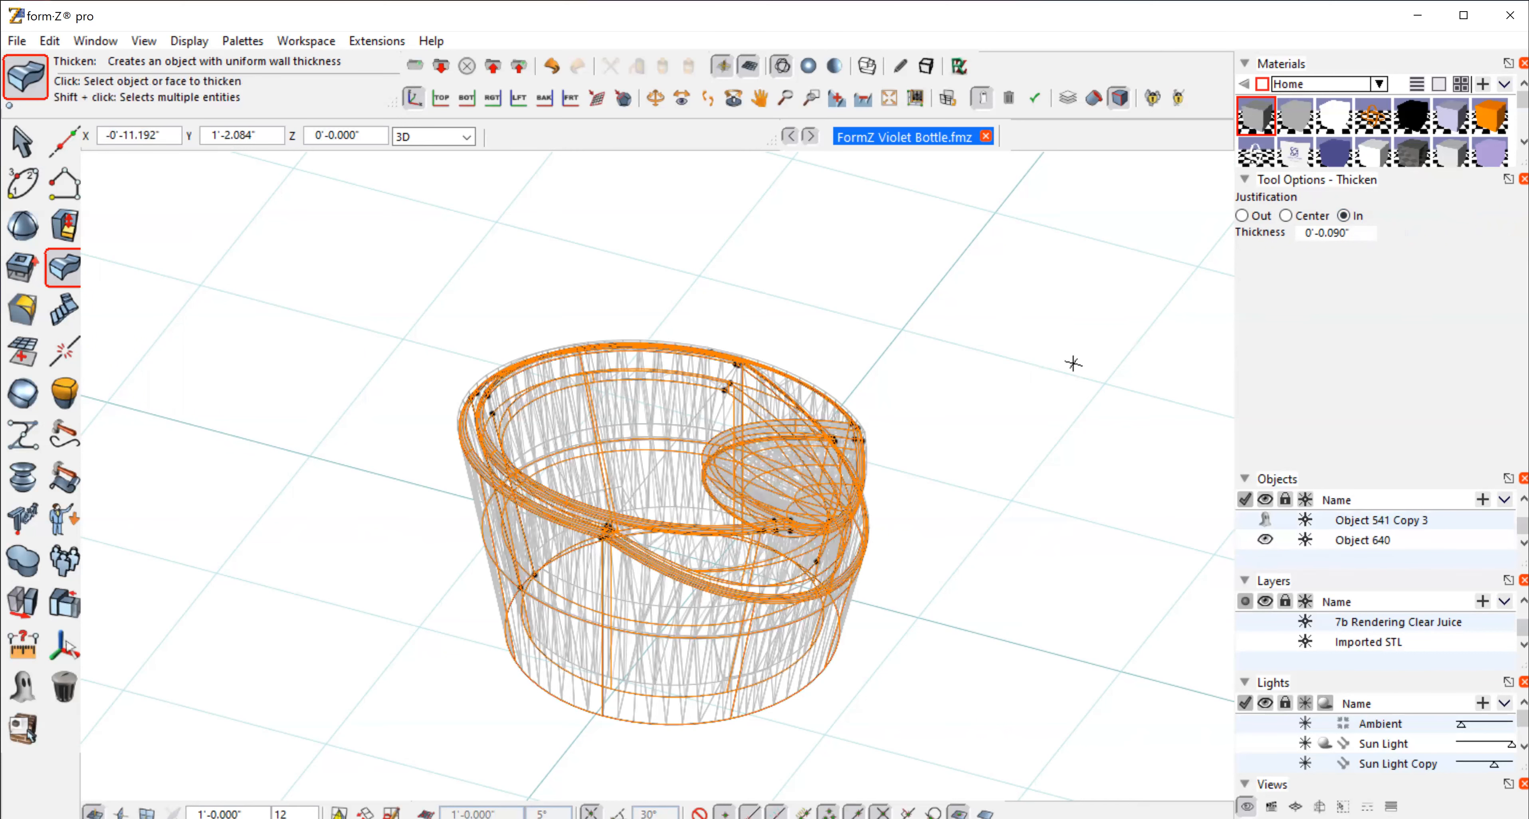
click(21, 140)
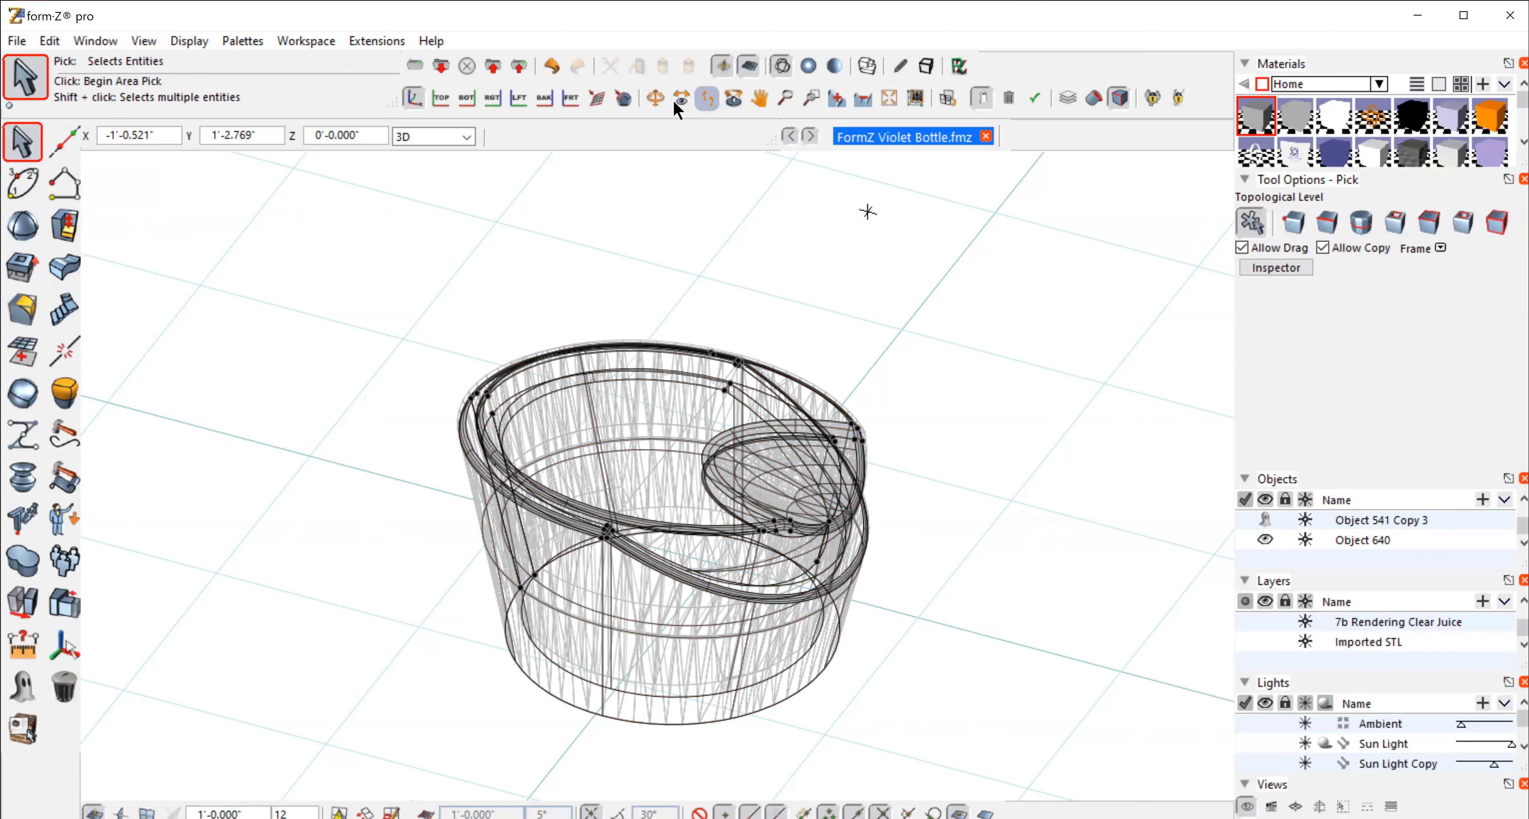
Step: Return to shaded display and examine the thickened cap's underside above the neck
click(655, 98)
mouse_move(918, 562)
mouse_down()
mouse_move(883, 700)
mouse_move(991, 611)
mouse_move(1004, 373)
mouse_move(1009, 523)
mouse_move(824, 574)
mouse_move(899, 649)
mouse_move(961, 539)
mouse_move(899, 560)
mouse_up()
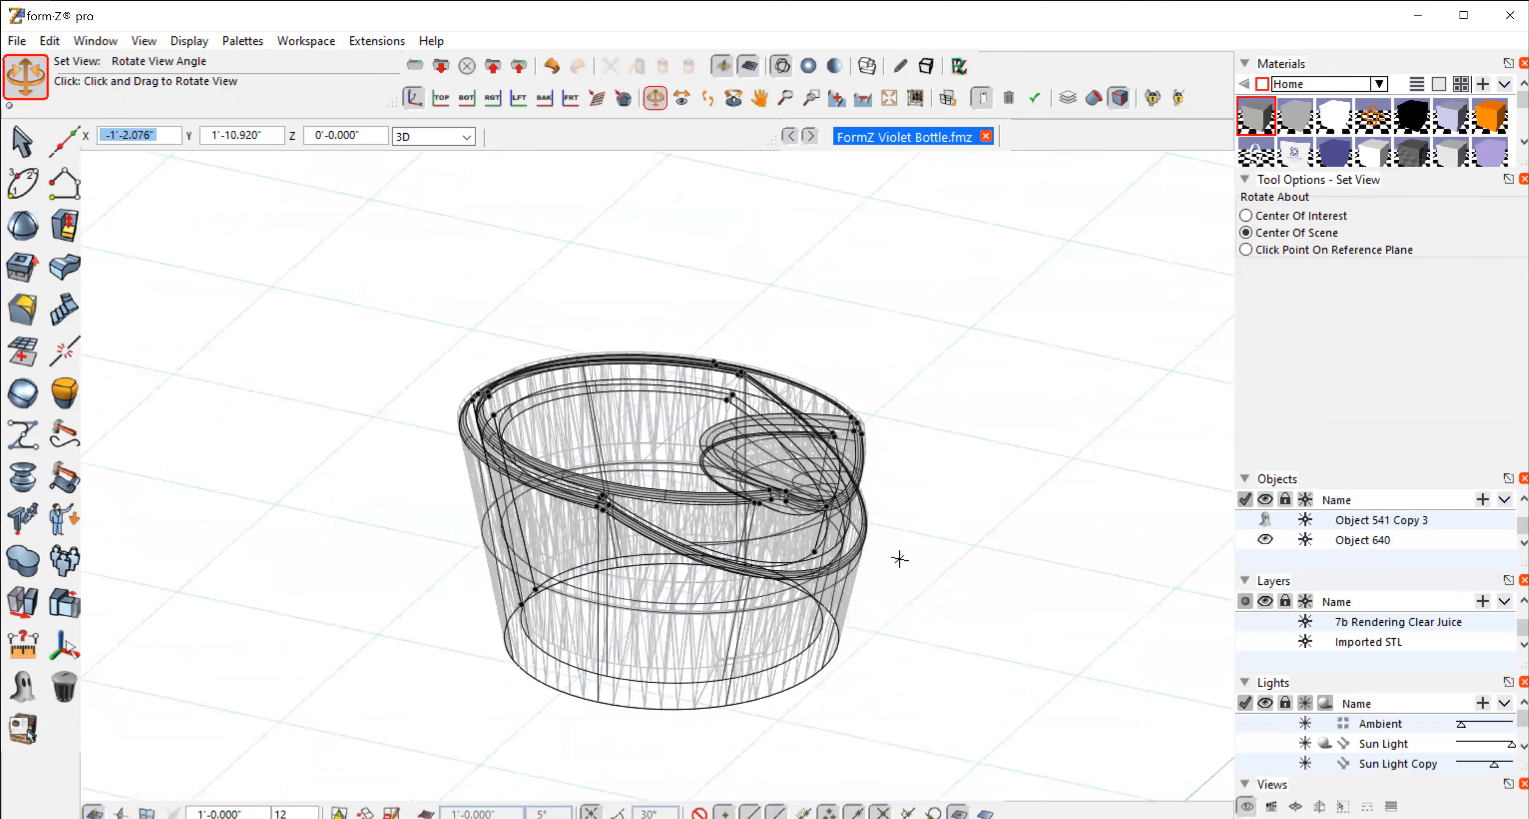
click(759, 98)
drag(1026, 505, 518, 527)
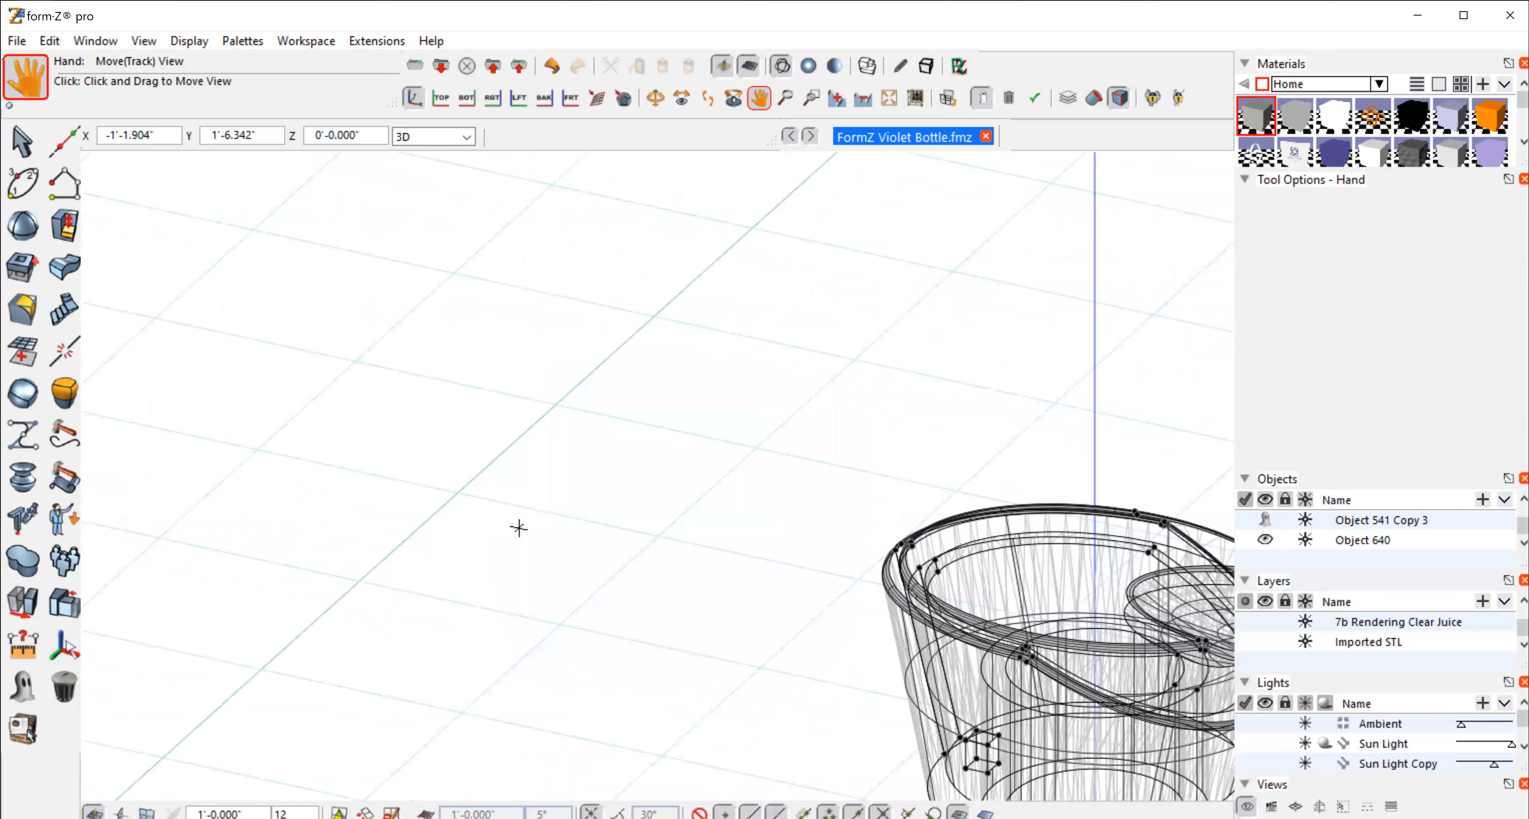
click(807, 66)
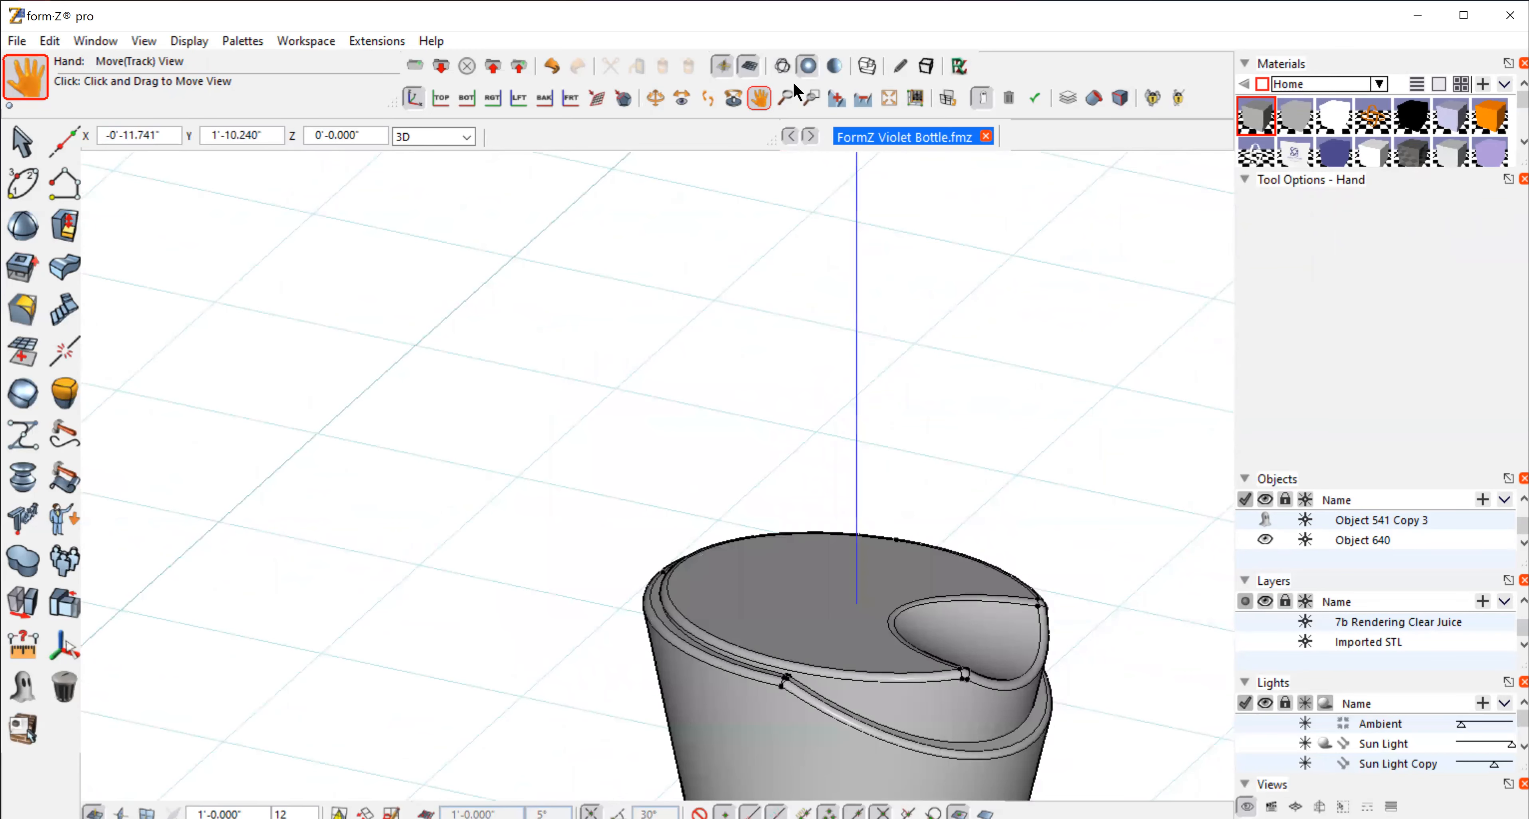
click(854, 97)
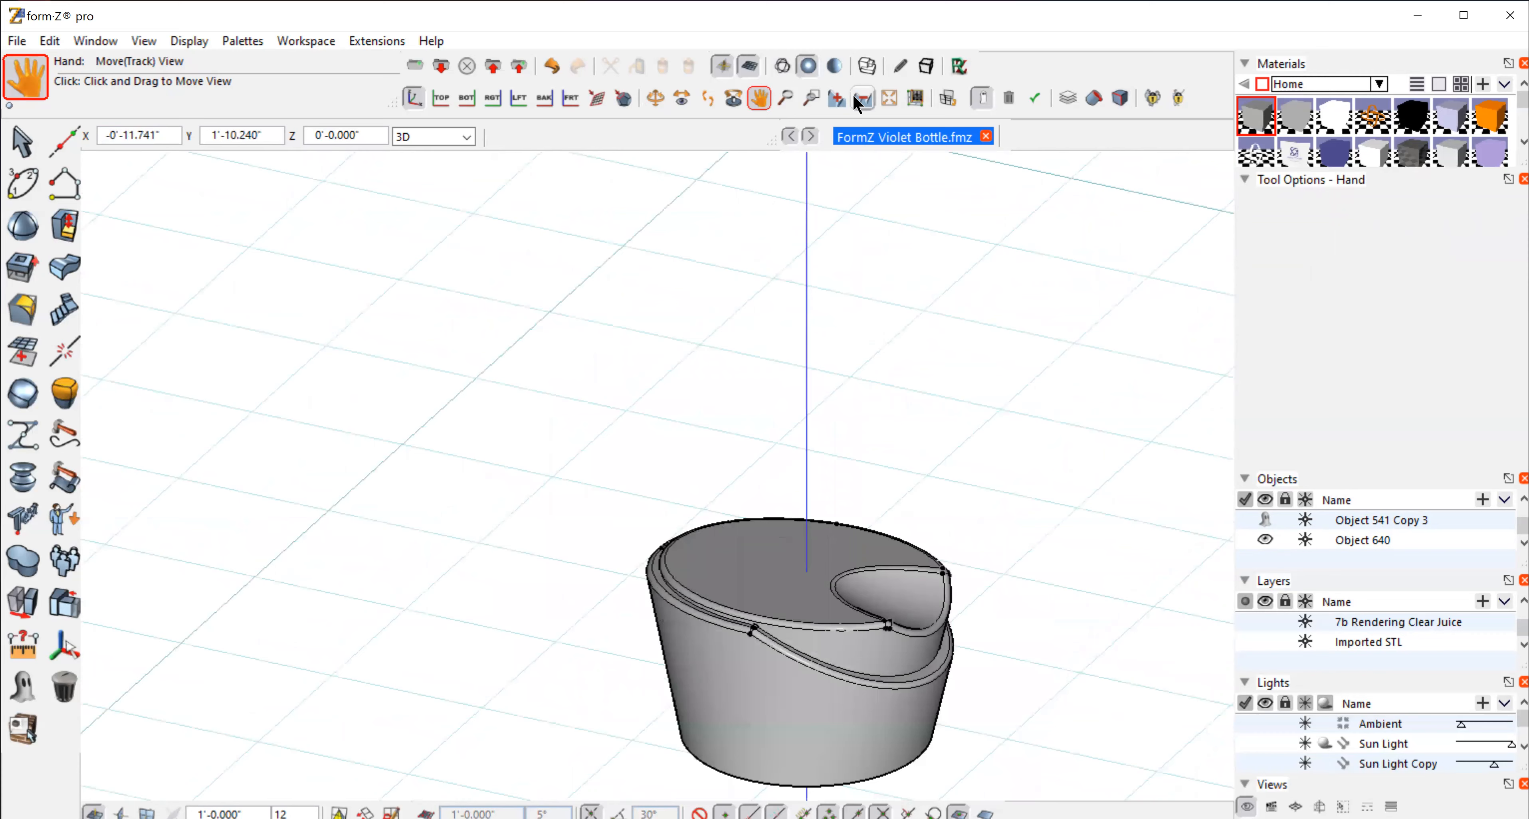
click(853, 95)
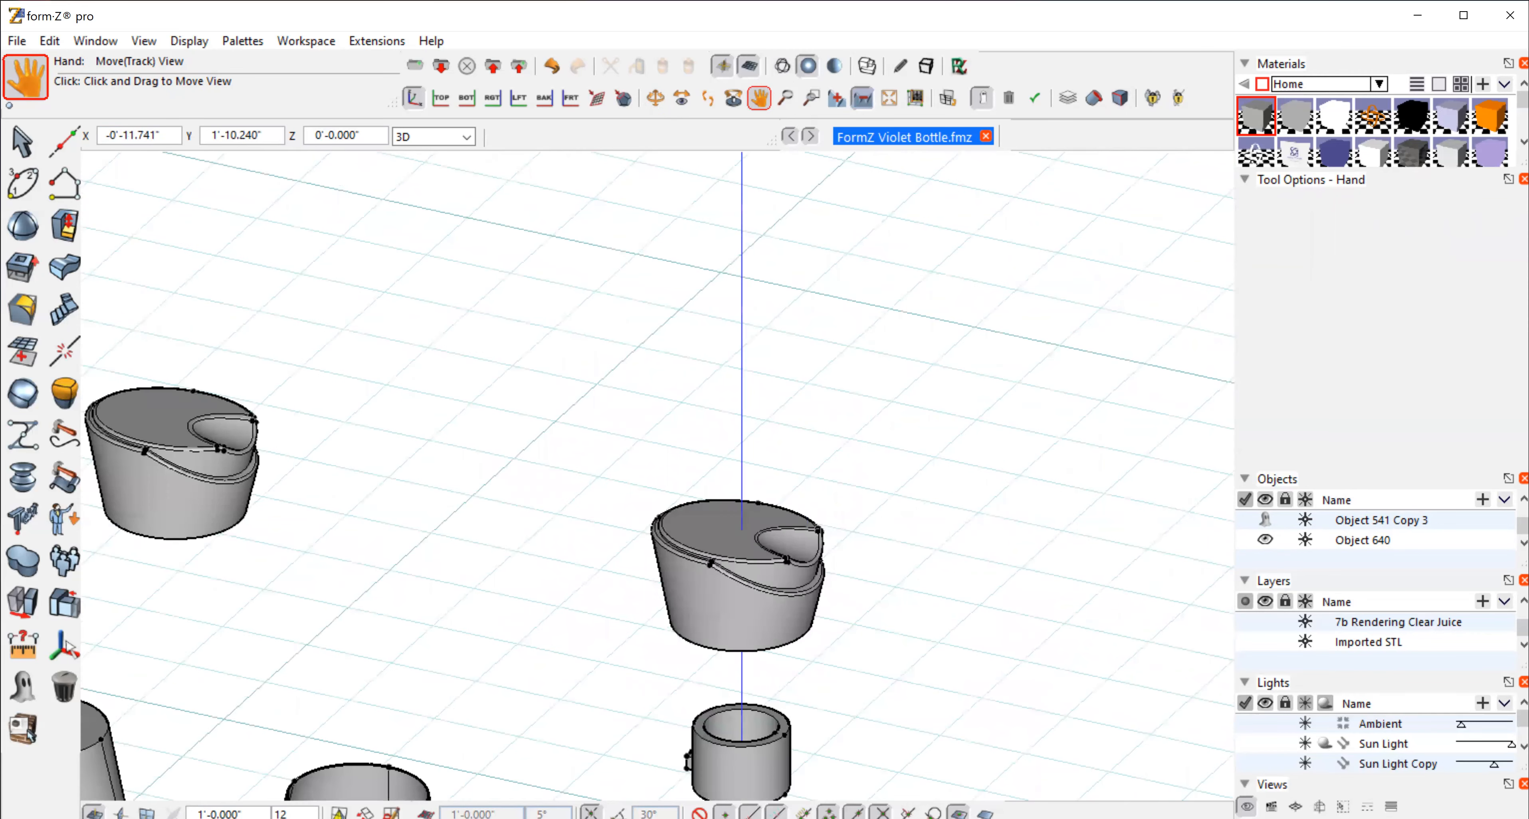
click(655, 98)
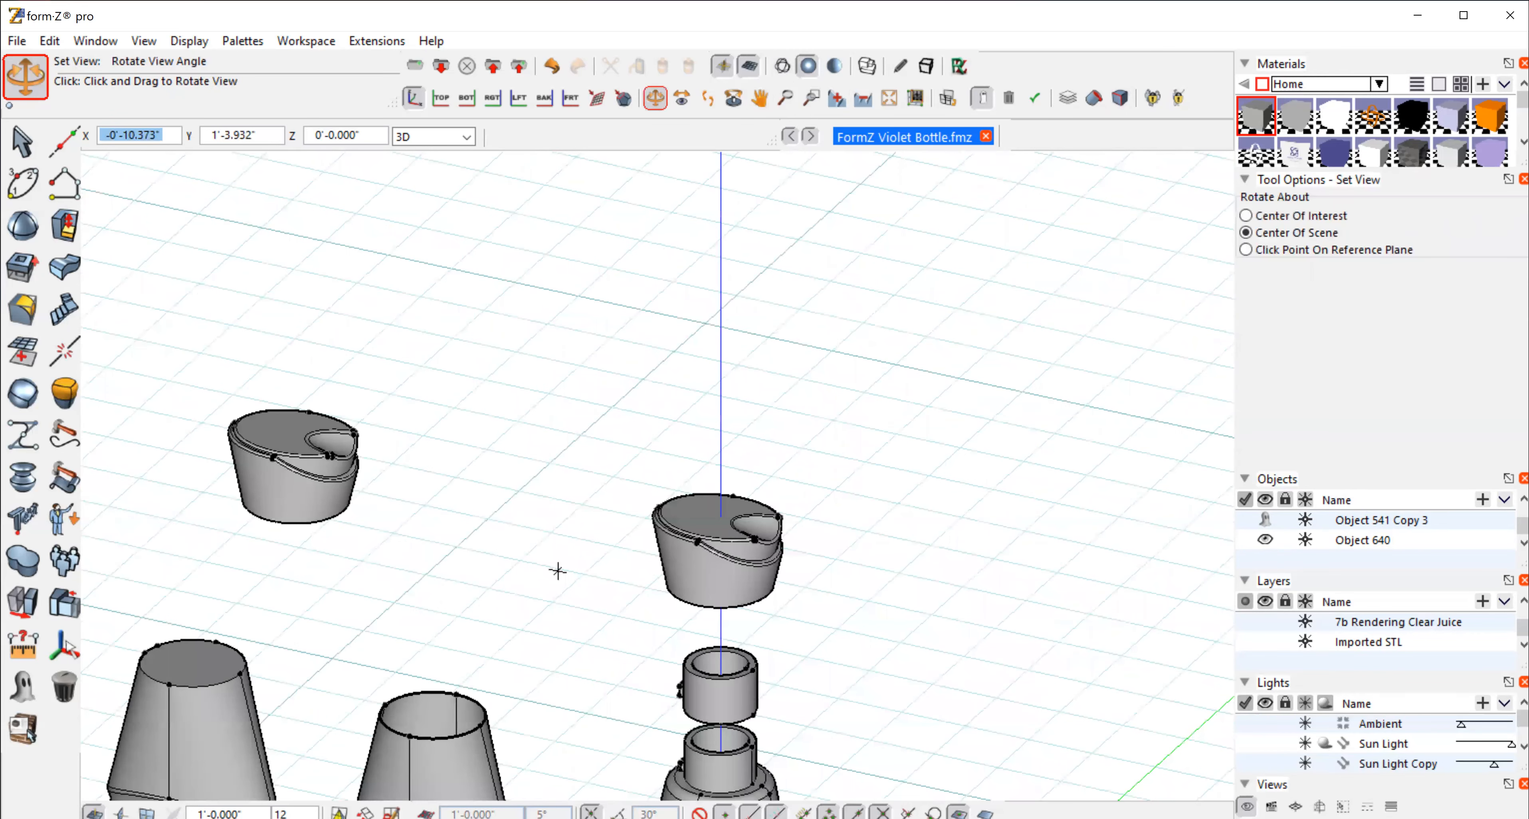
drag(557, 571, 570, 683)
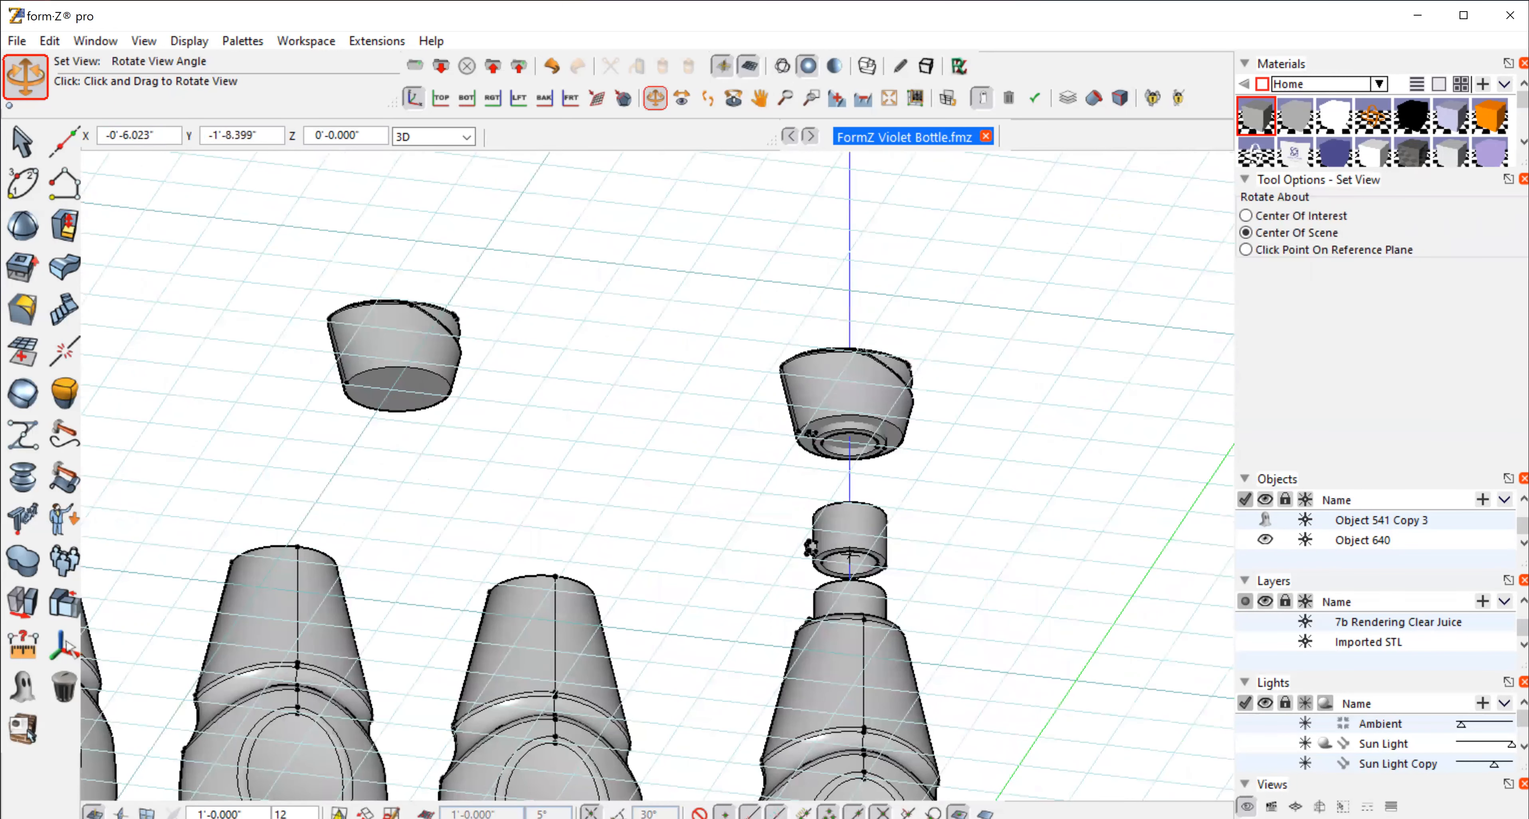
click(811, 99)
drag(842, 432, 953, 330)
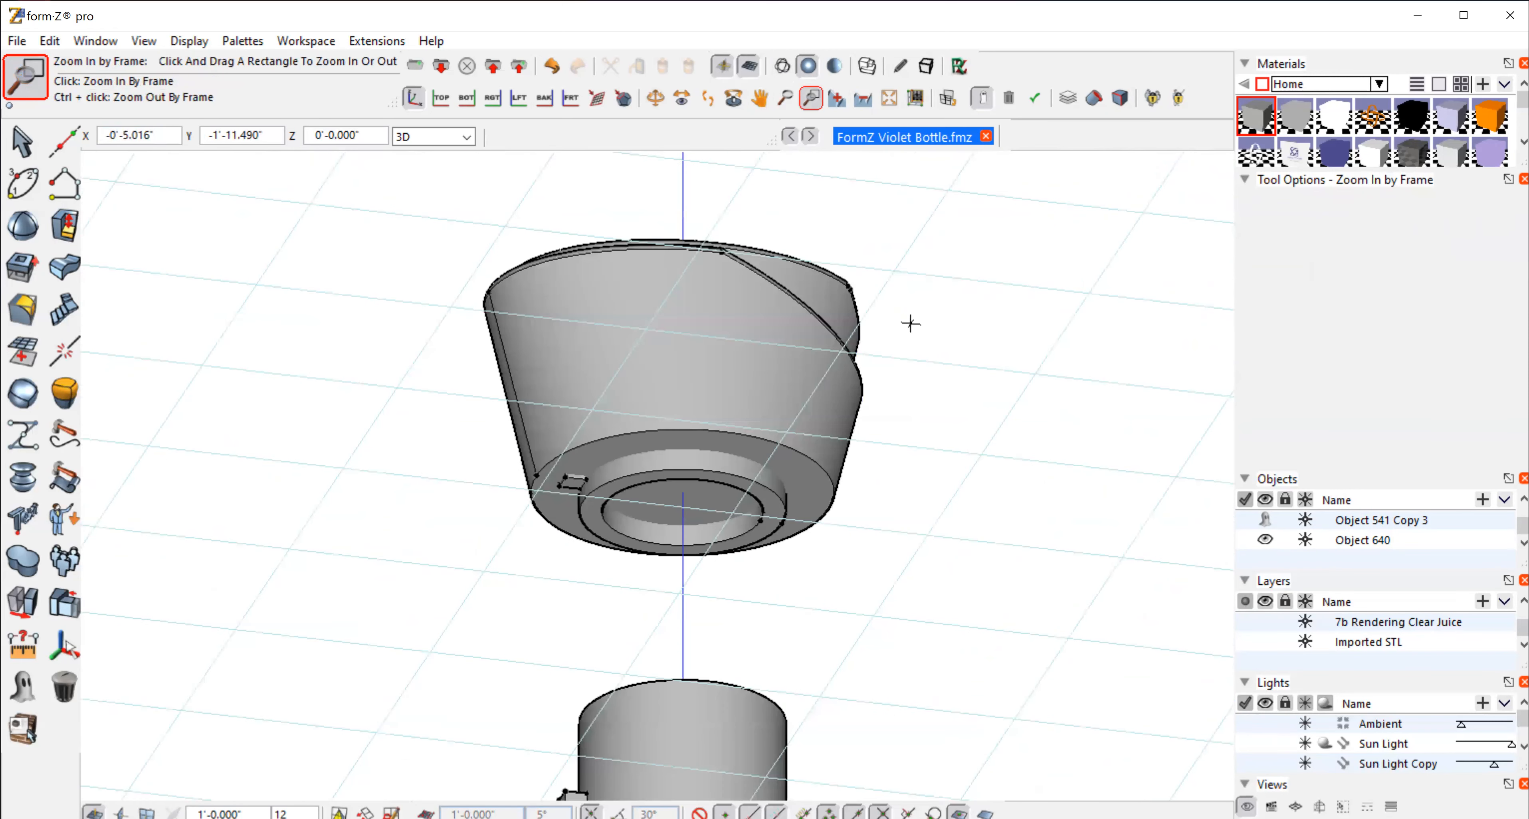
Step: Select the ring inside the cap and examine how it overlaps the shell in a front wireframe view
click(22, 140)
click(716, 444)
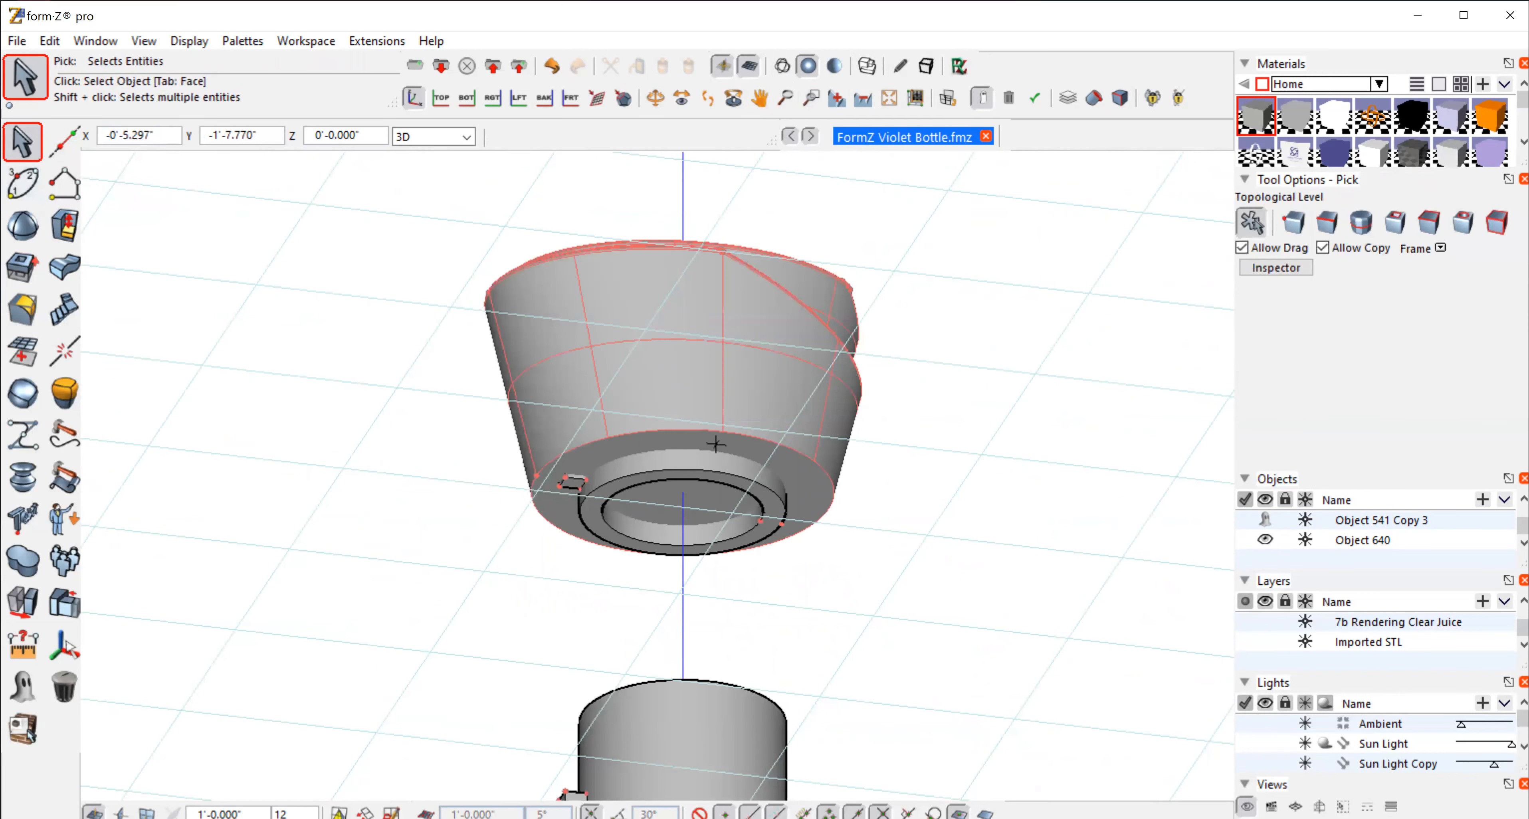
click(700, 469)
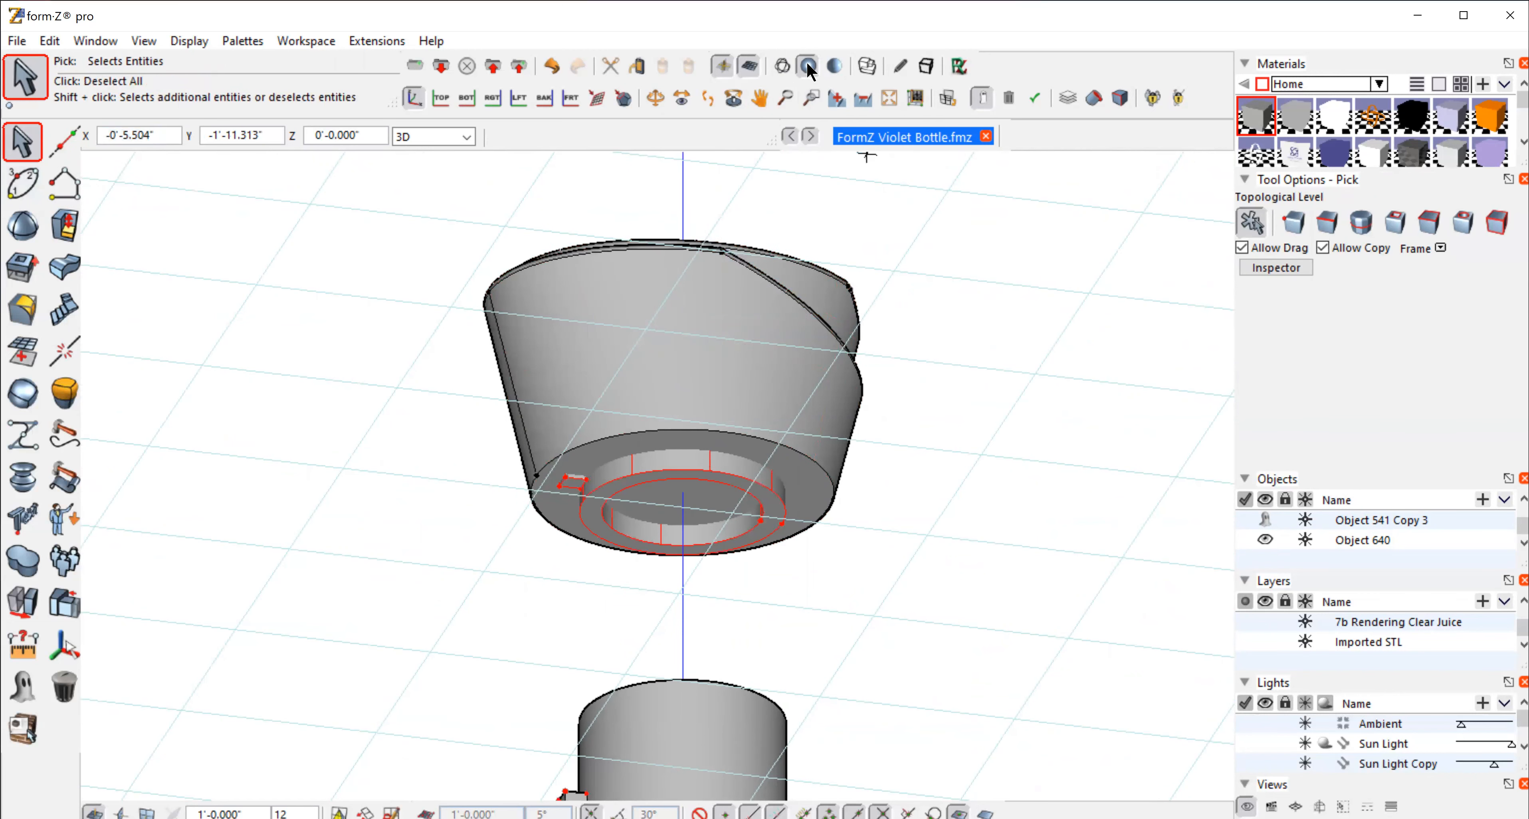
click(781, 66)
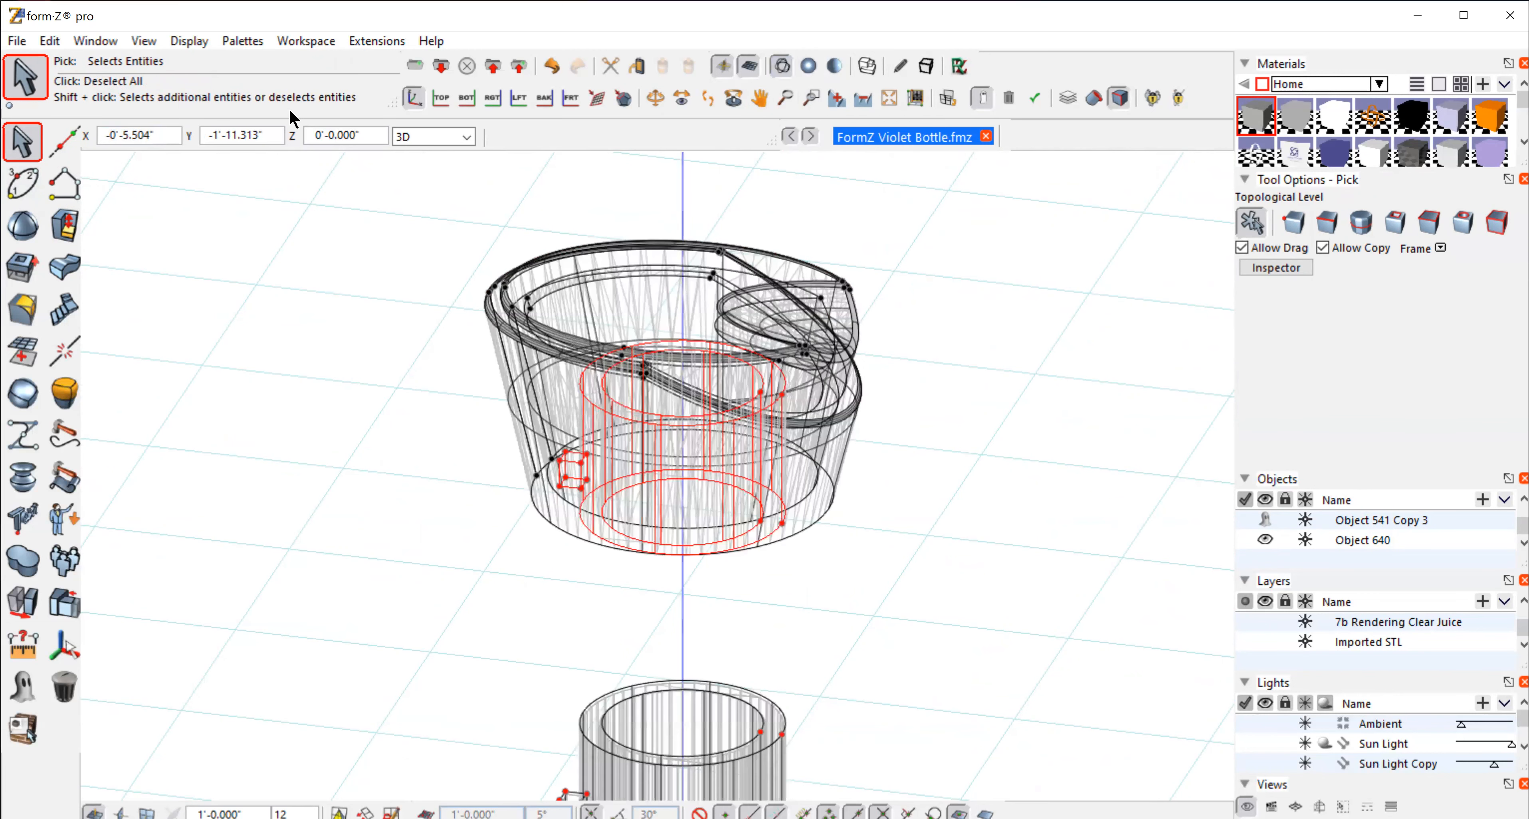
click(144, 41)
click(178, 450)
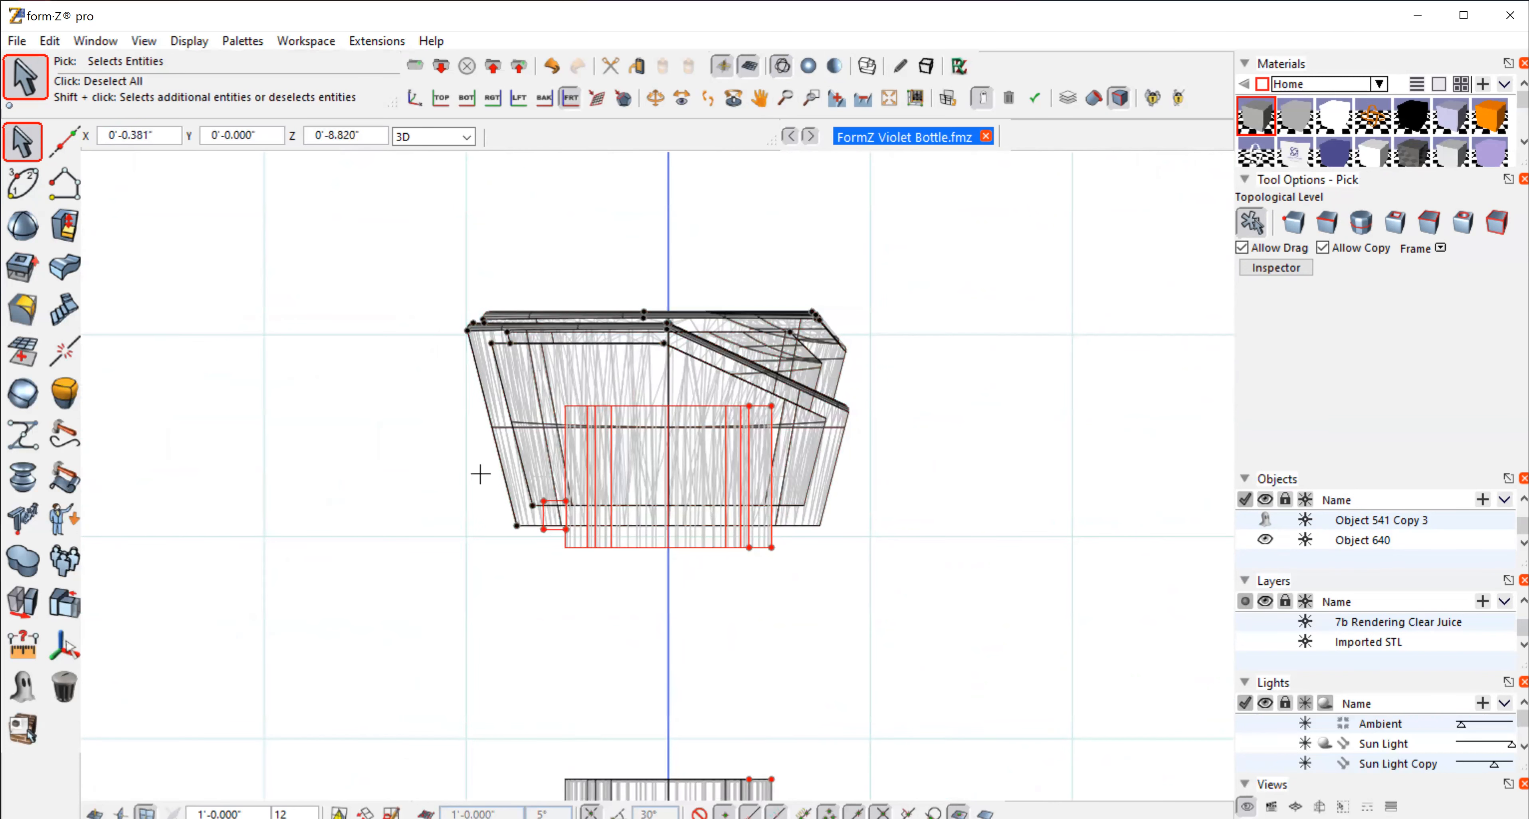
click(24, 143)
click(993, 277)
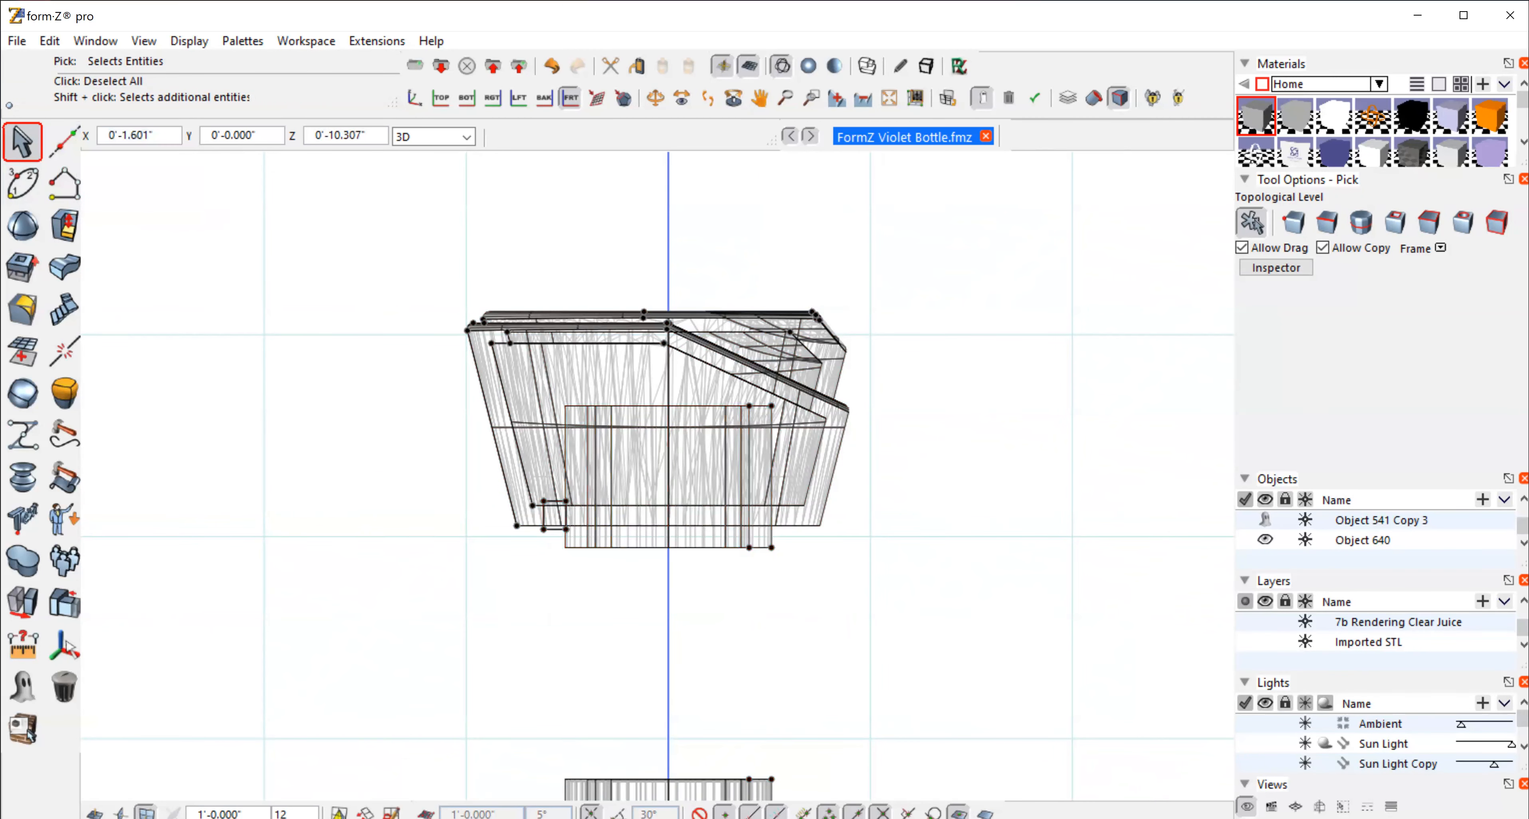
Step: Subtract the inner ring object from the thickened cap with the Difference tool
click(22, 562)
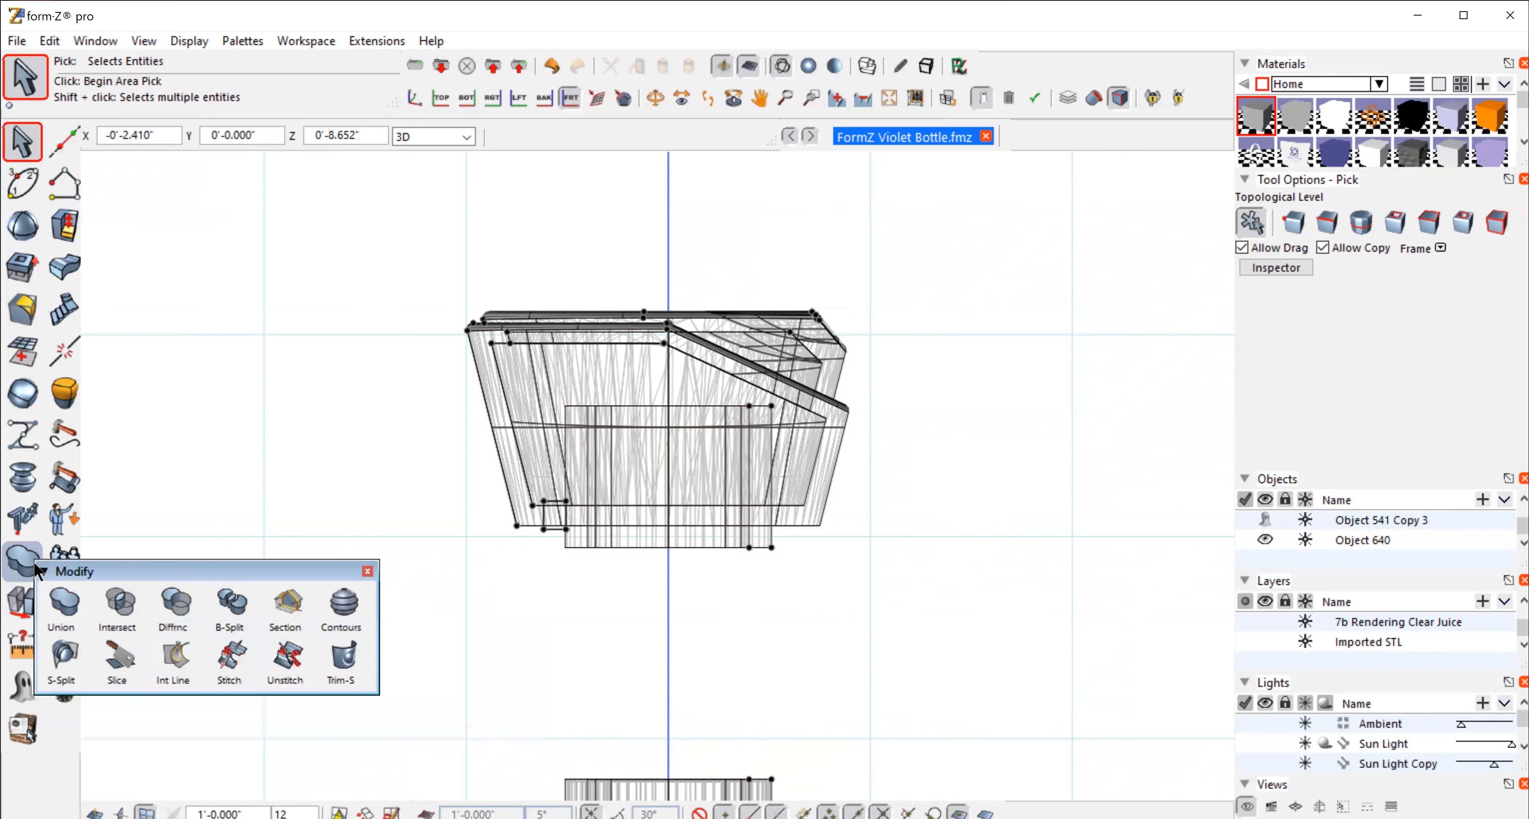
click(167, 596)
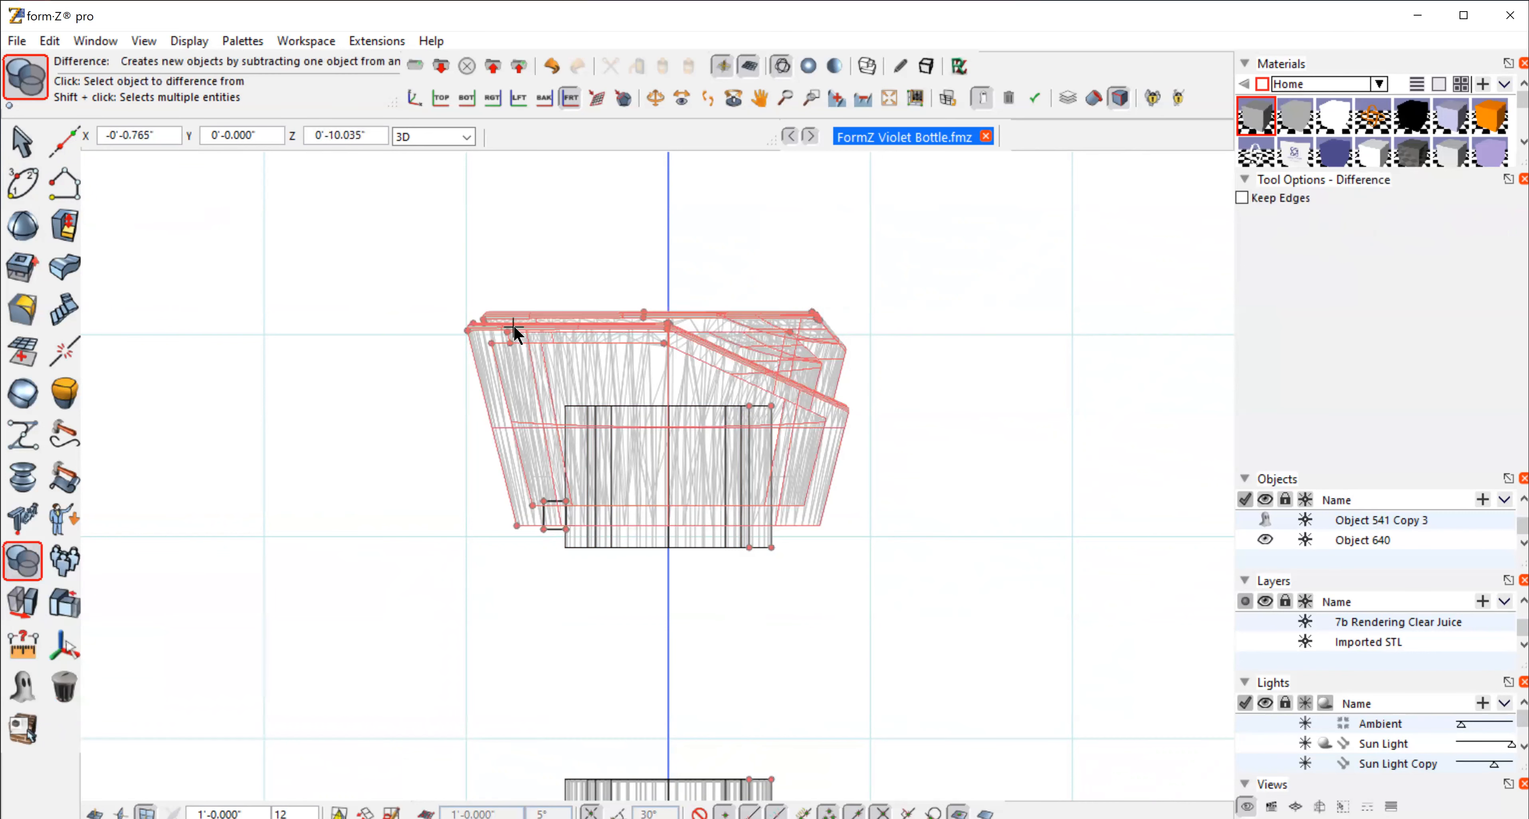
click(636, 549)
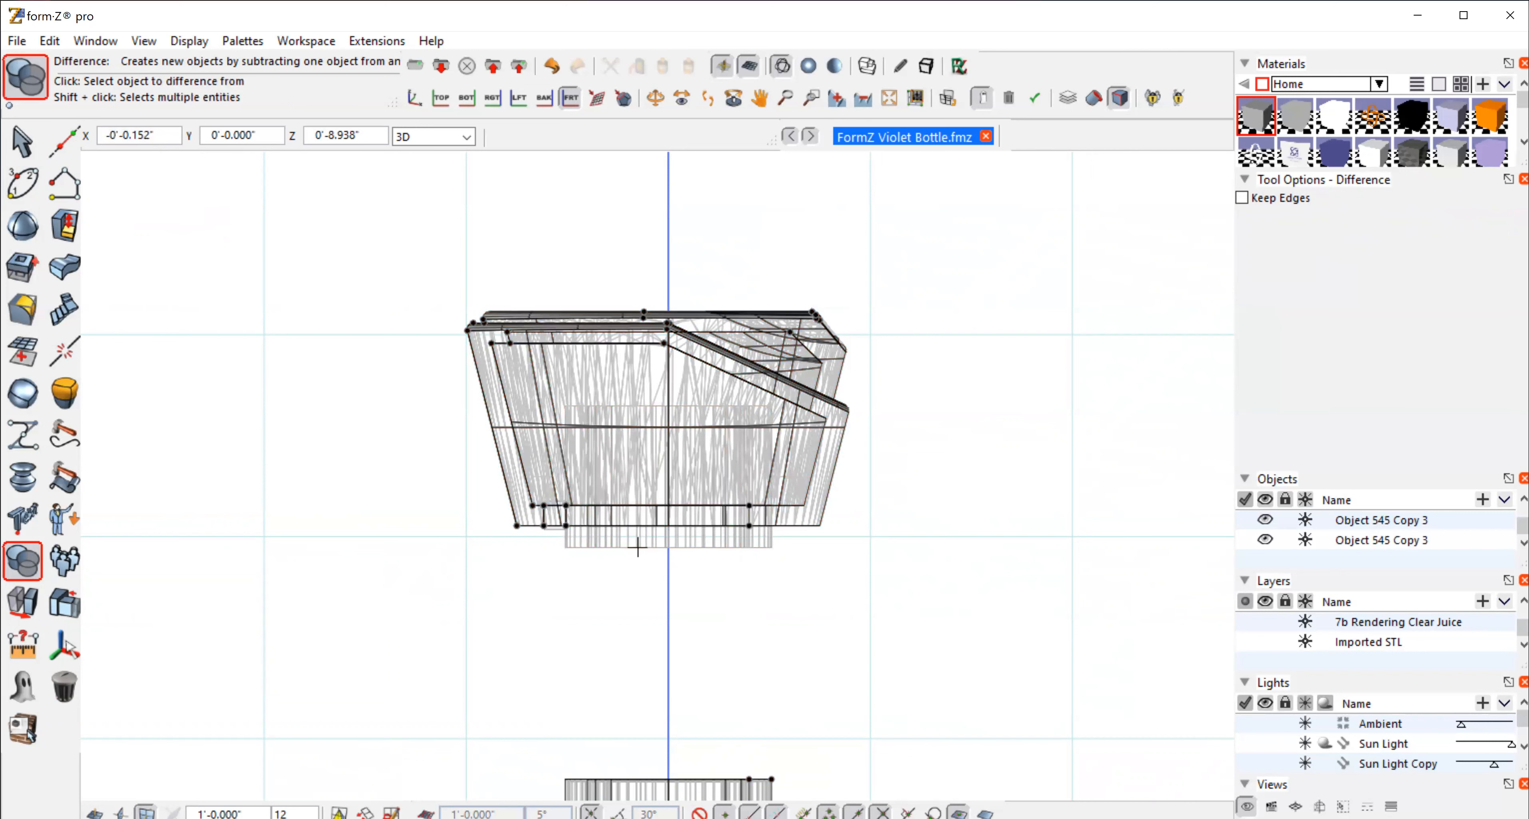
Step: Shade the model and delete the leftover inner piece from the opening in the cap's underside
click(807, 66)
click(655, 97)
drag(588, 630, 579, 476)
click(29, 153)
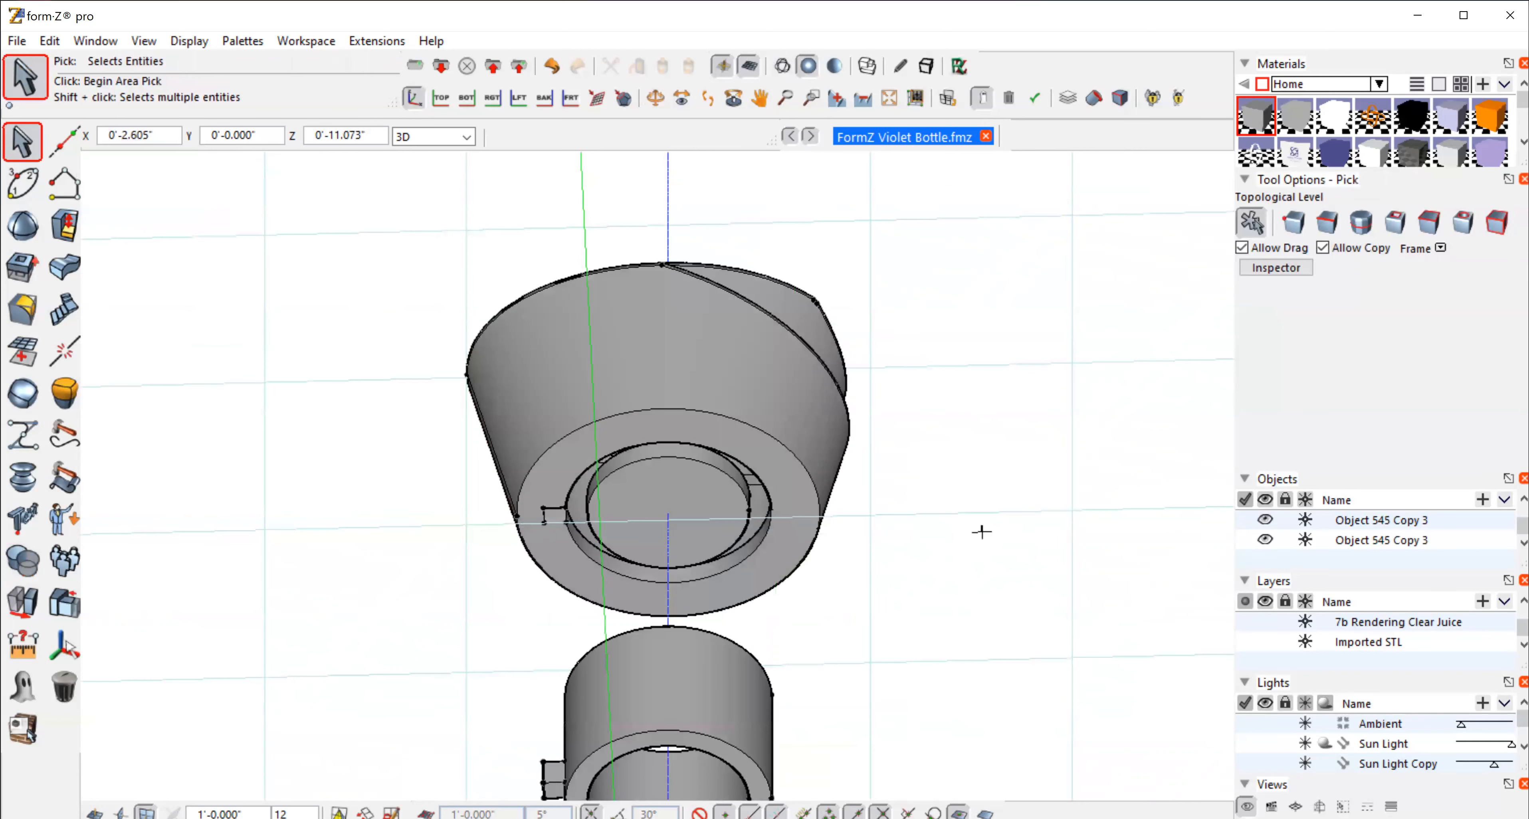
click(62, 687)
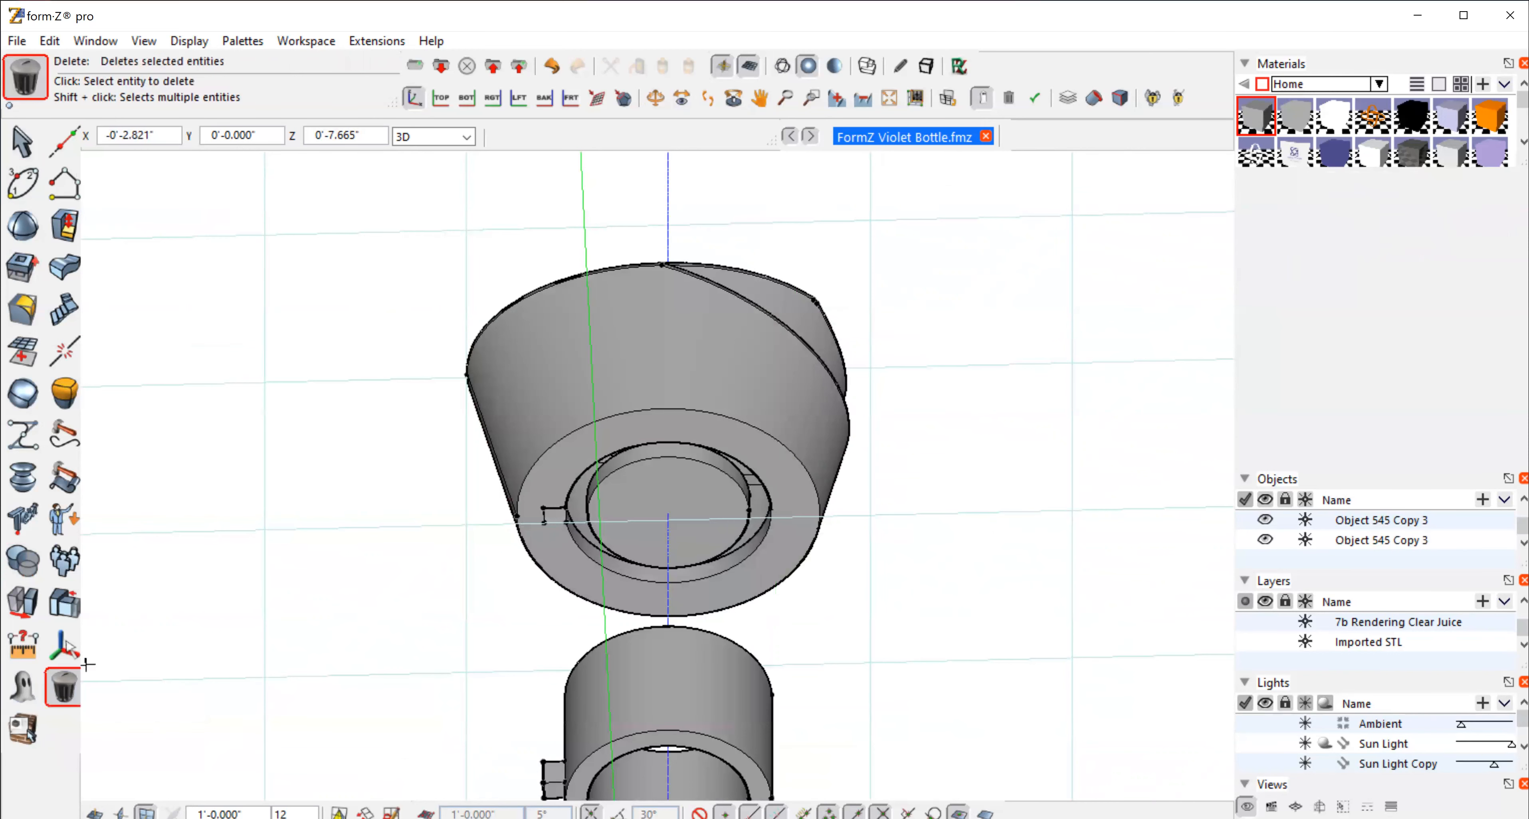
click(639, 497)
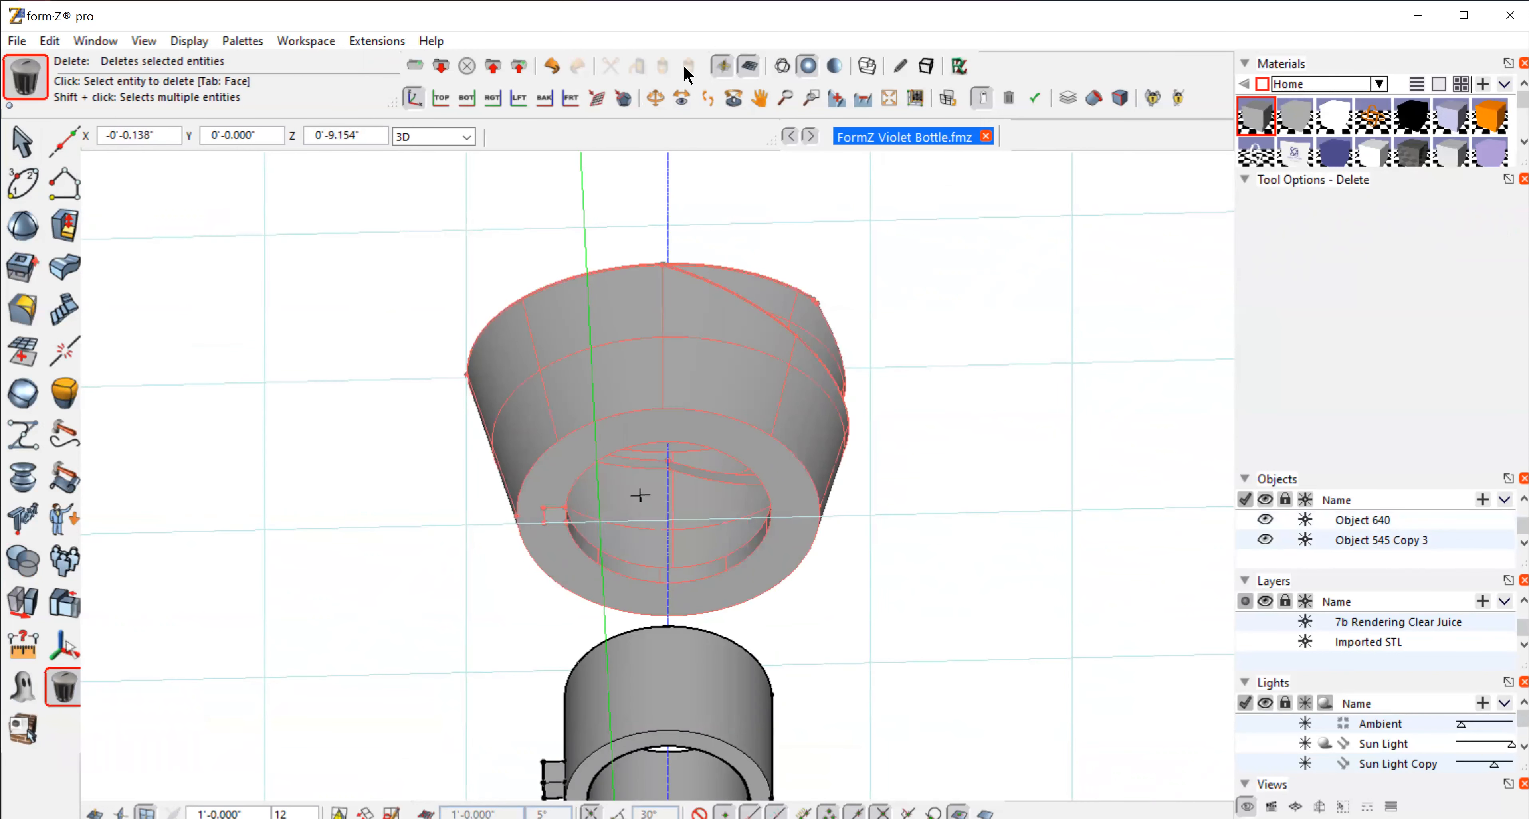
Step: Make the Imported STL layer visible together with the finished bottle and cap parts
click(655, 98)
drag(849, 613, 894, 369)
click(759, 97)
drag(884, 546, 913, 181)
click(859, 95)
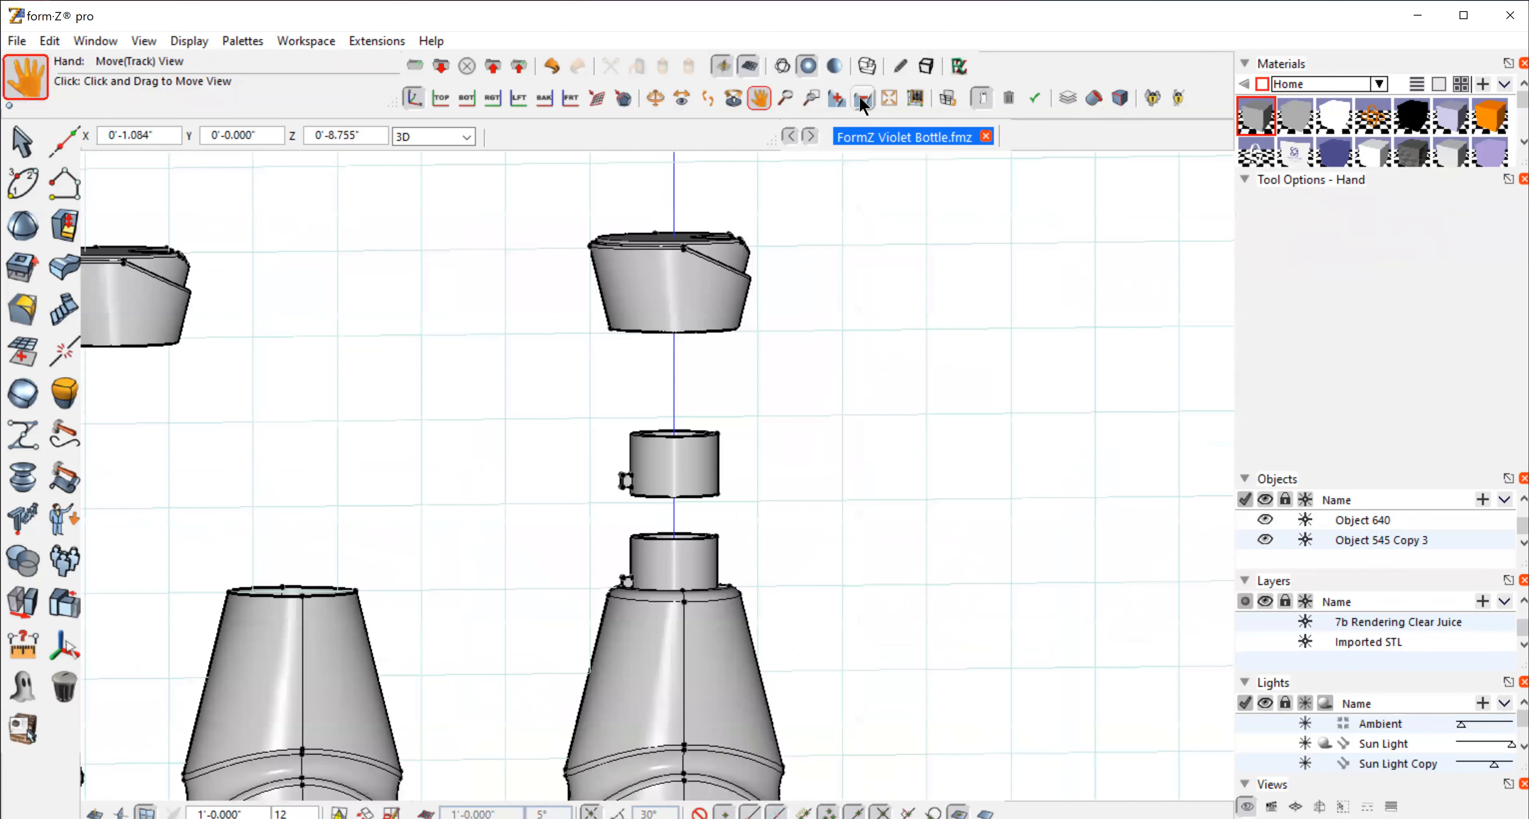
click(860, 98)
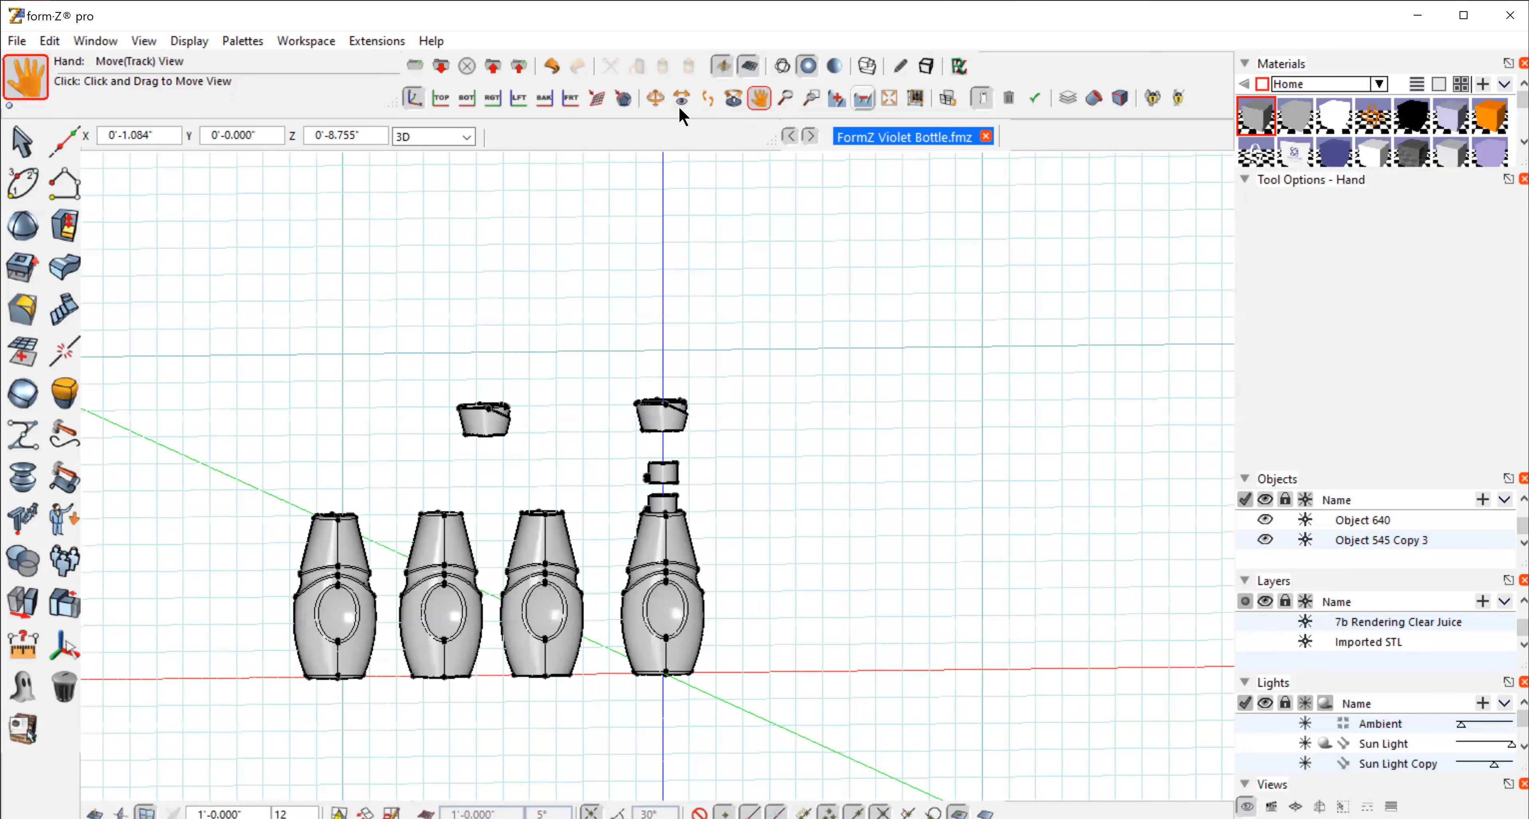
click(654, 97)
drag(799, 515, 558, 599)
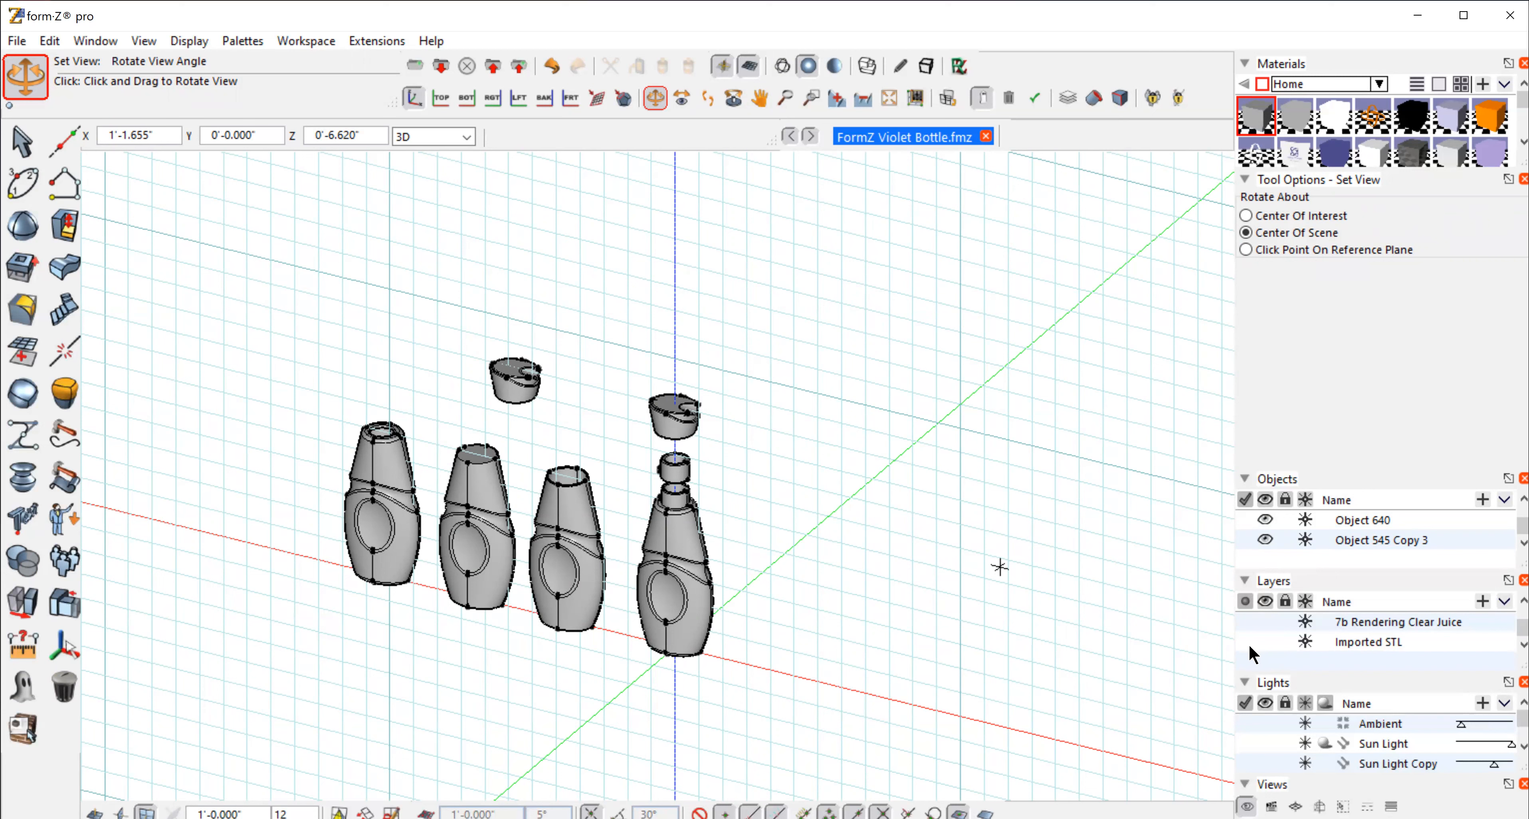
click(1260, 641)
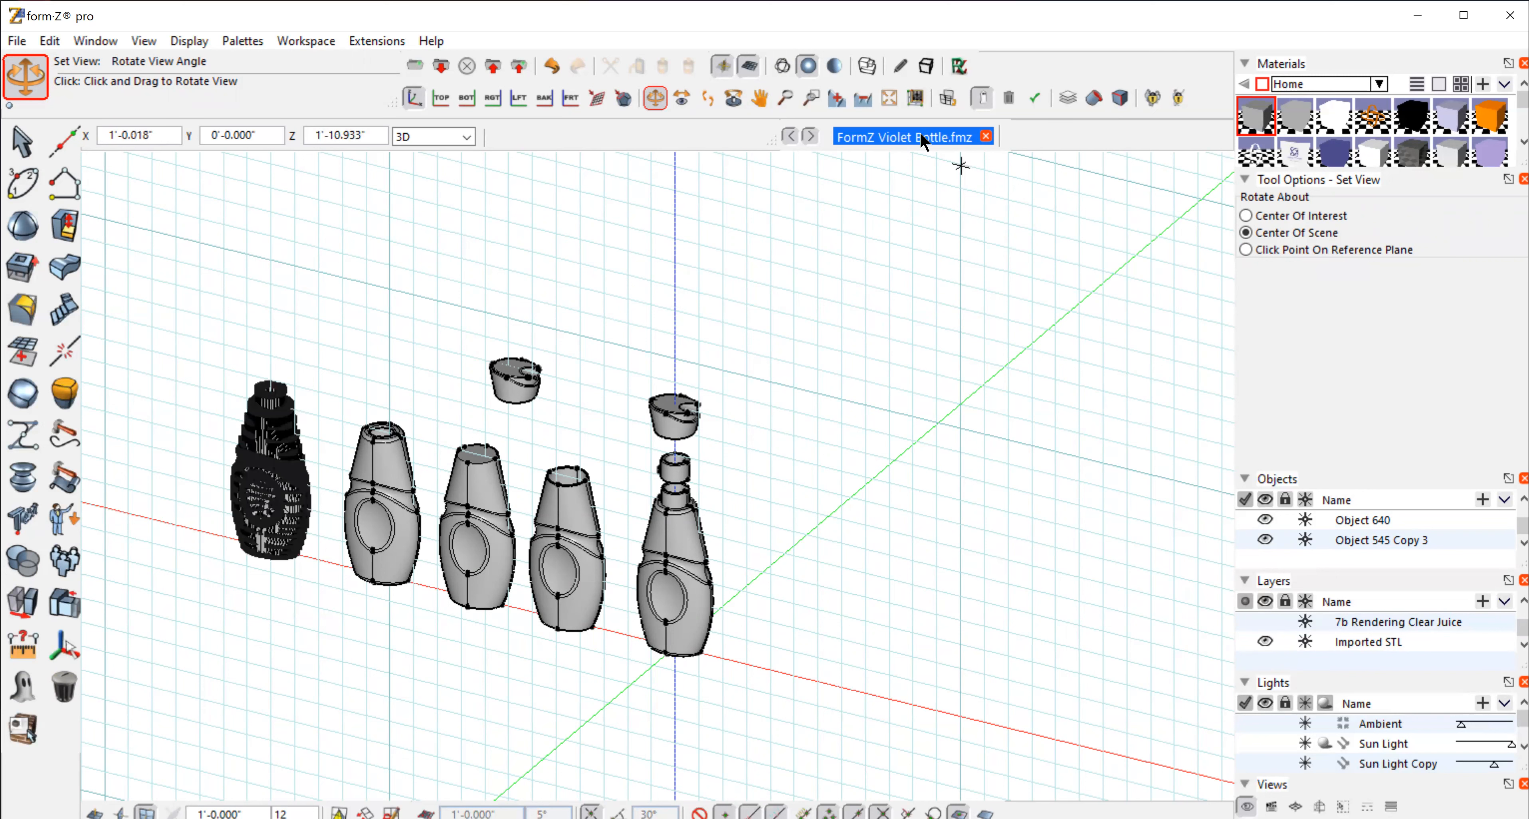
click(809, 96)
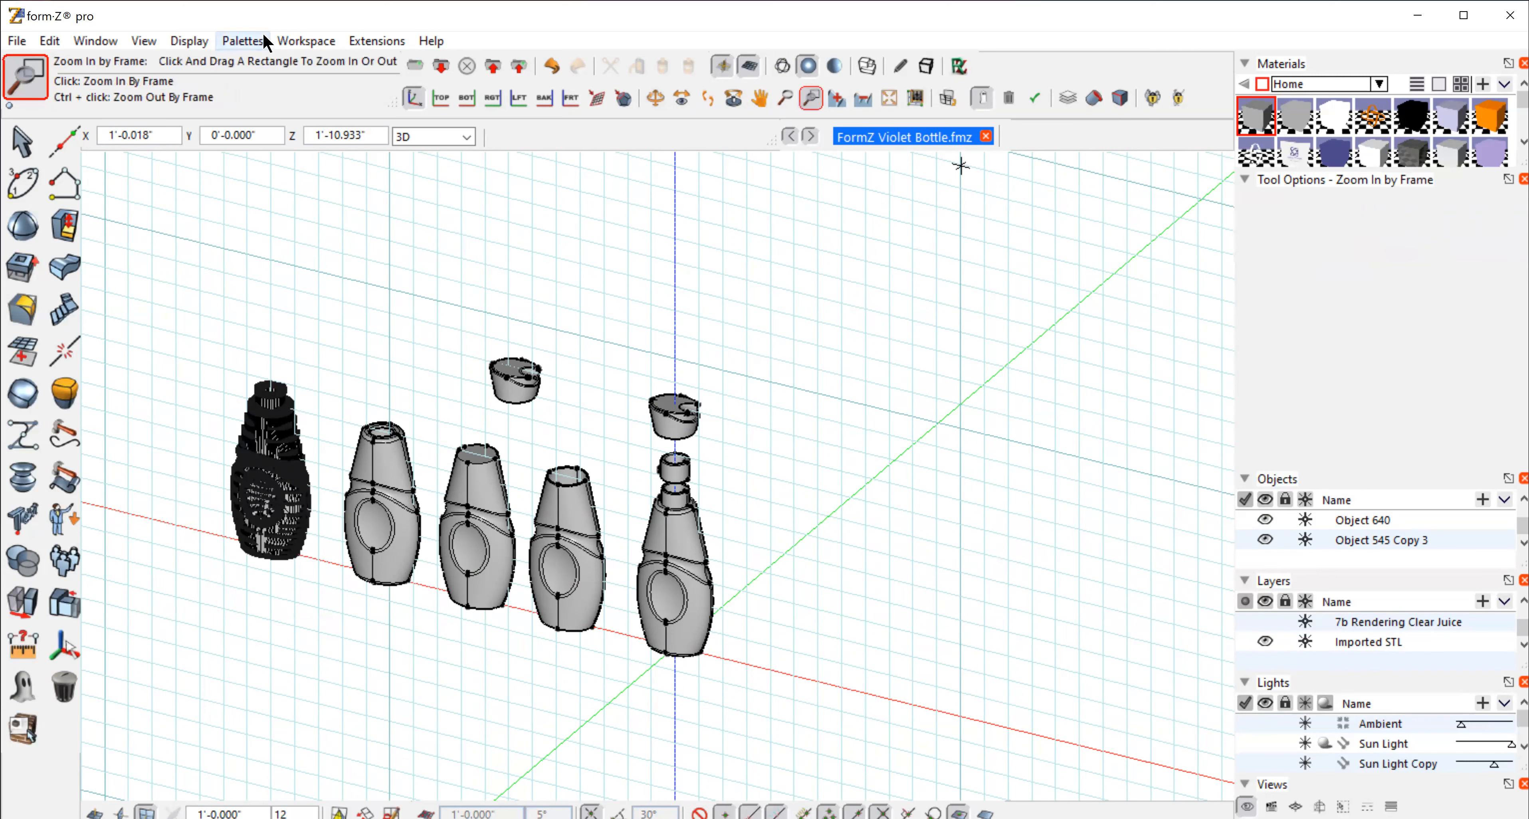
click(192, 44)
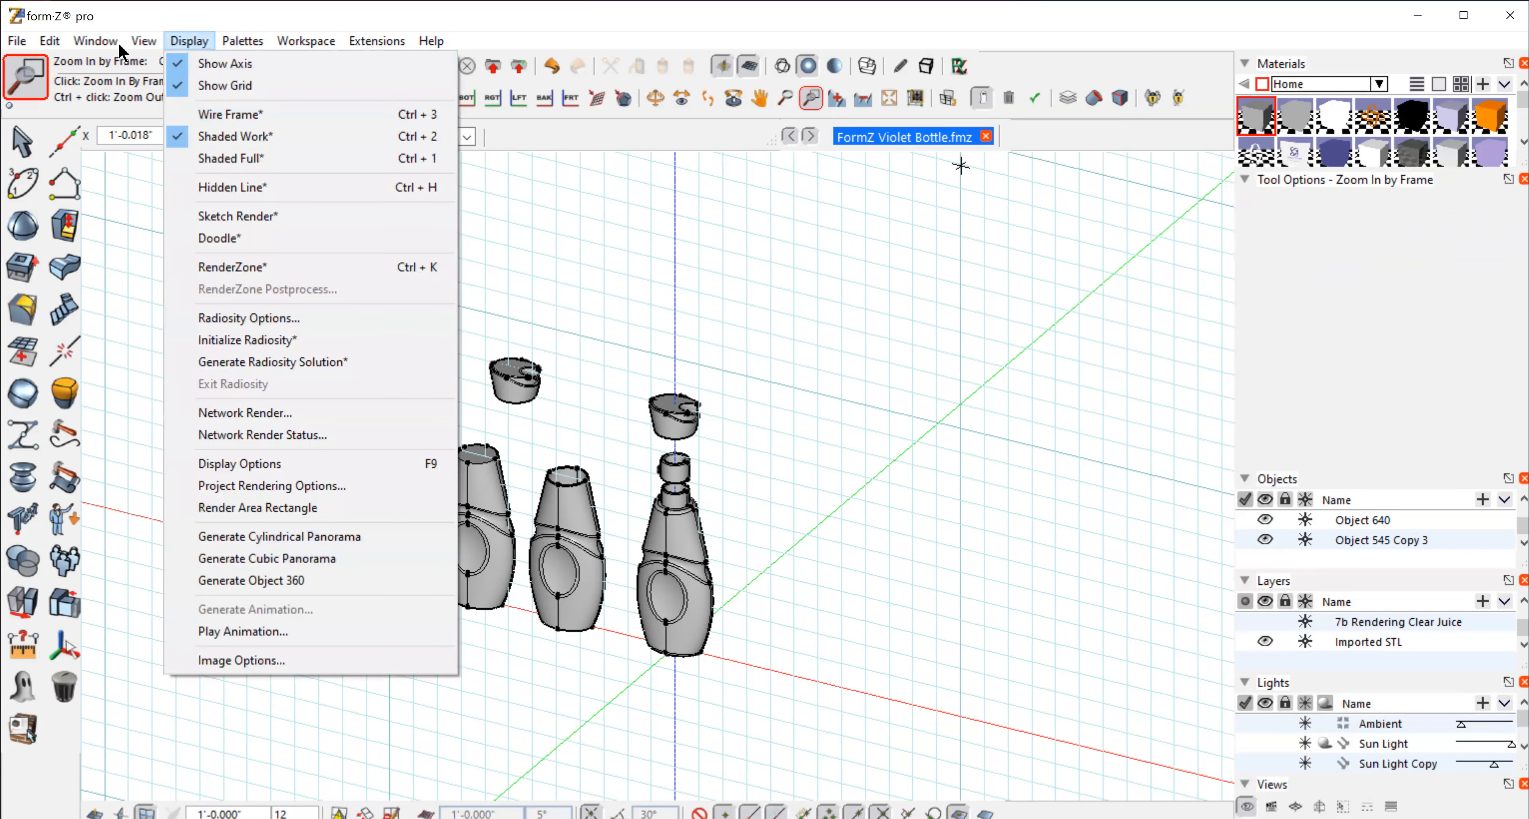
click(267, 558)
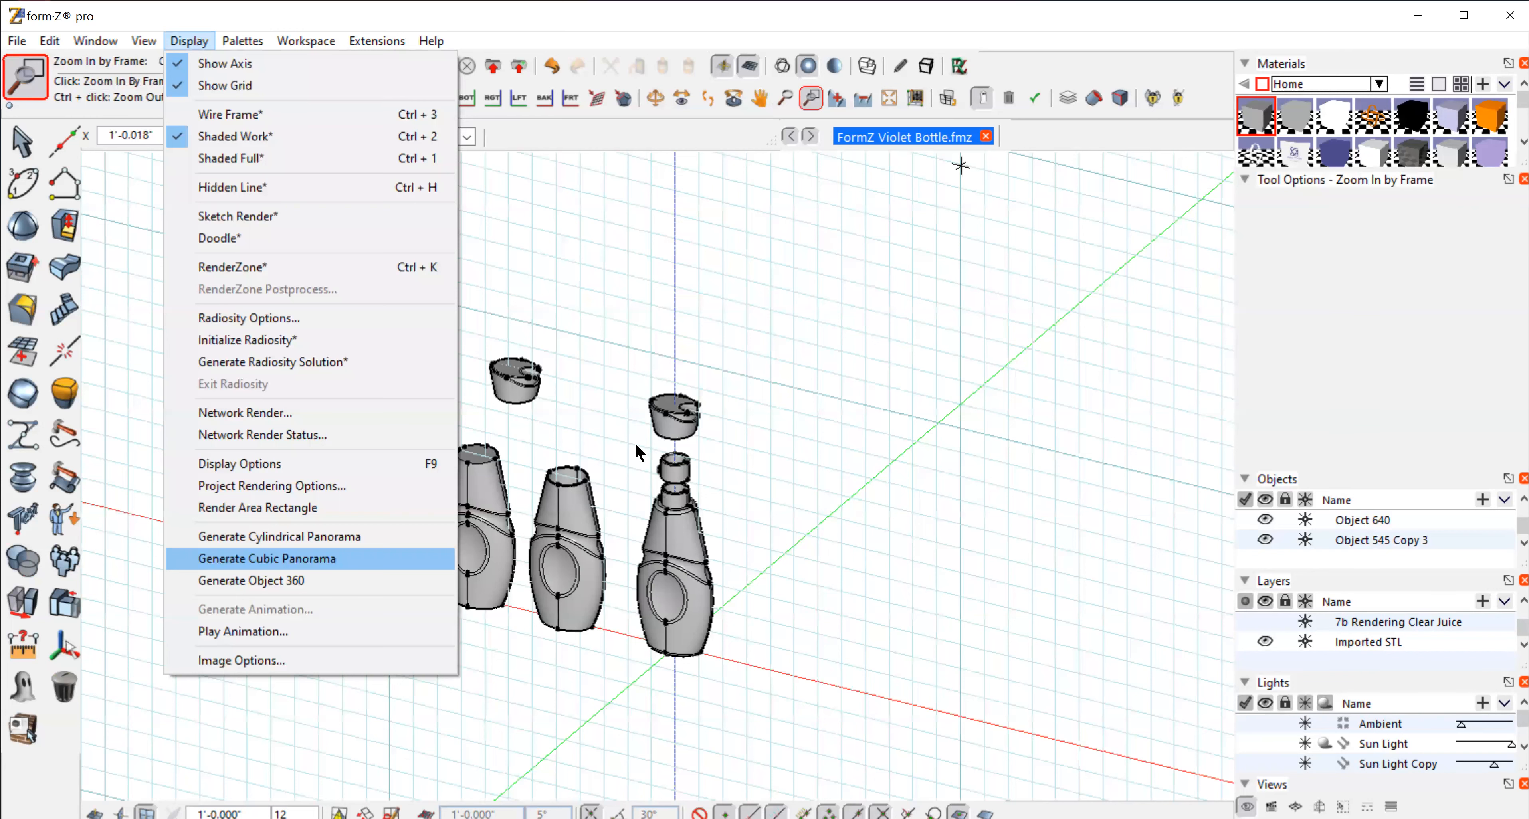
click(796, 553)
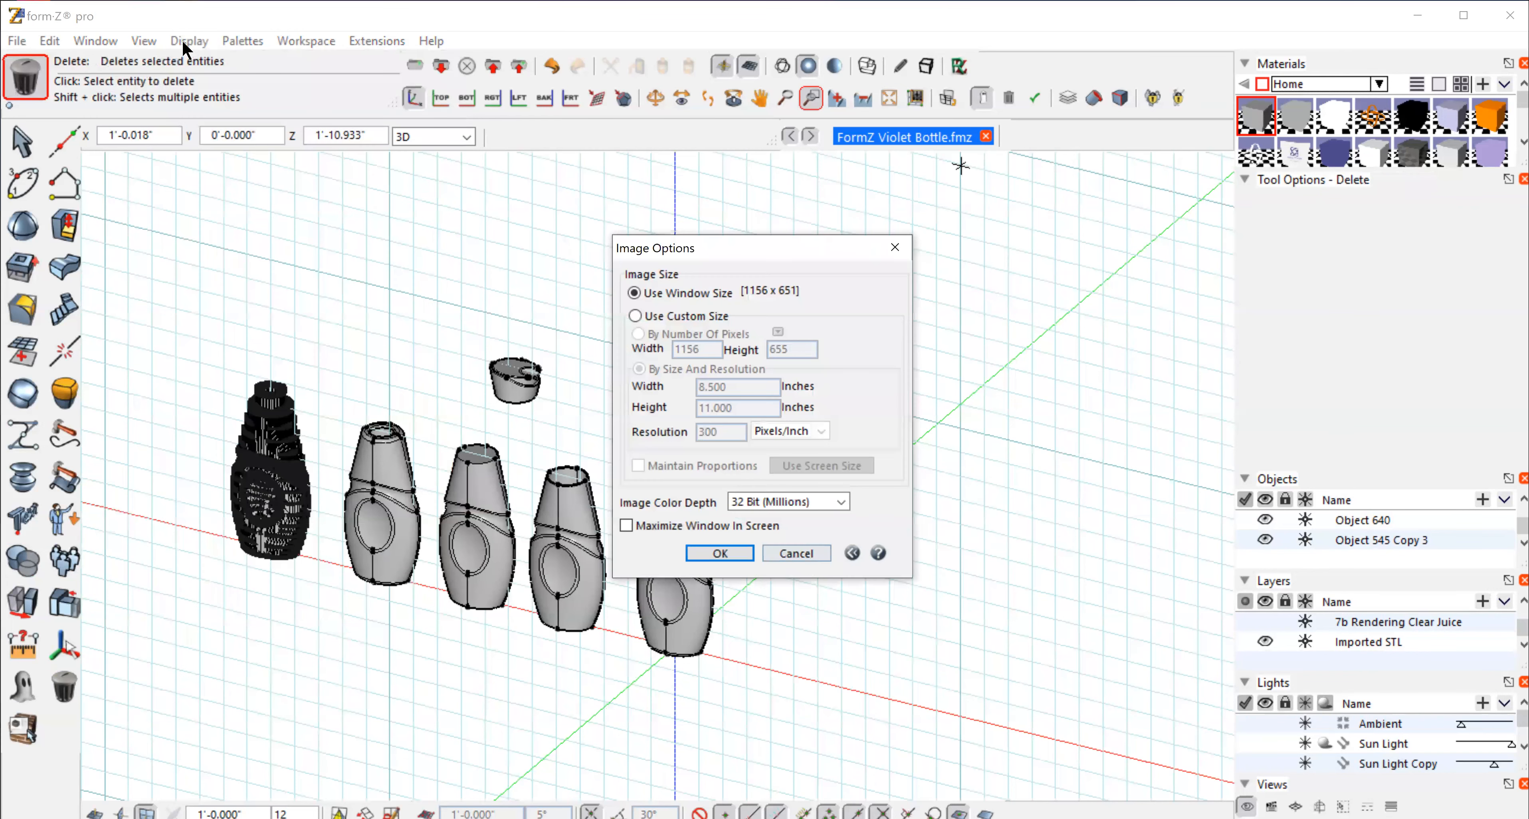
Step: Turn off the display of points in the Shaded Work display options
click(182, 39)
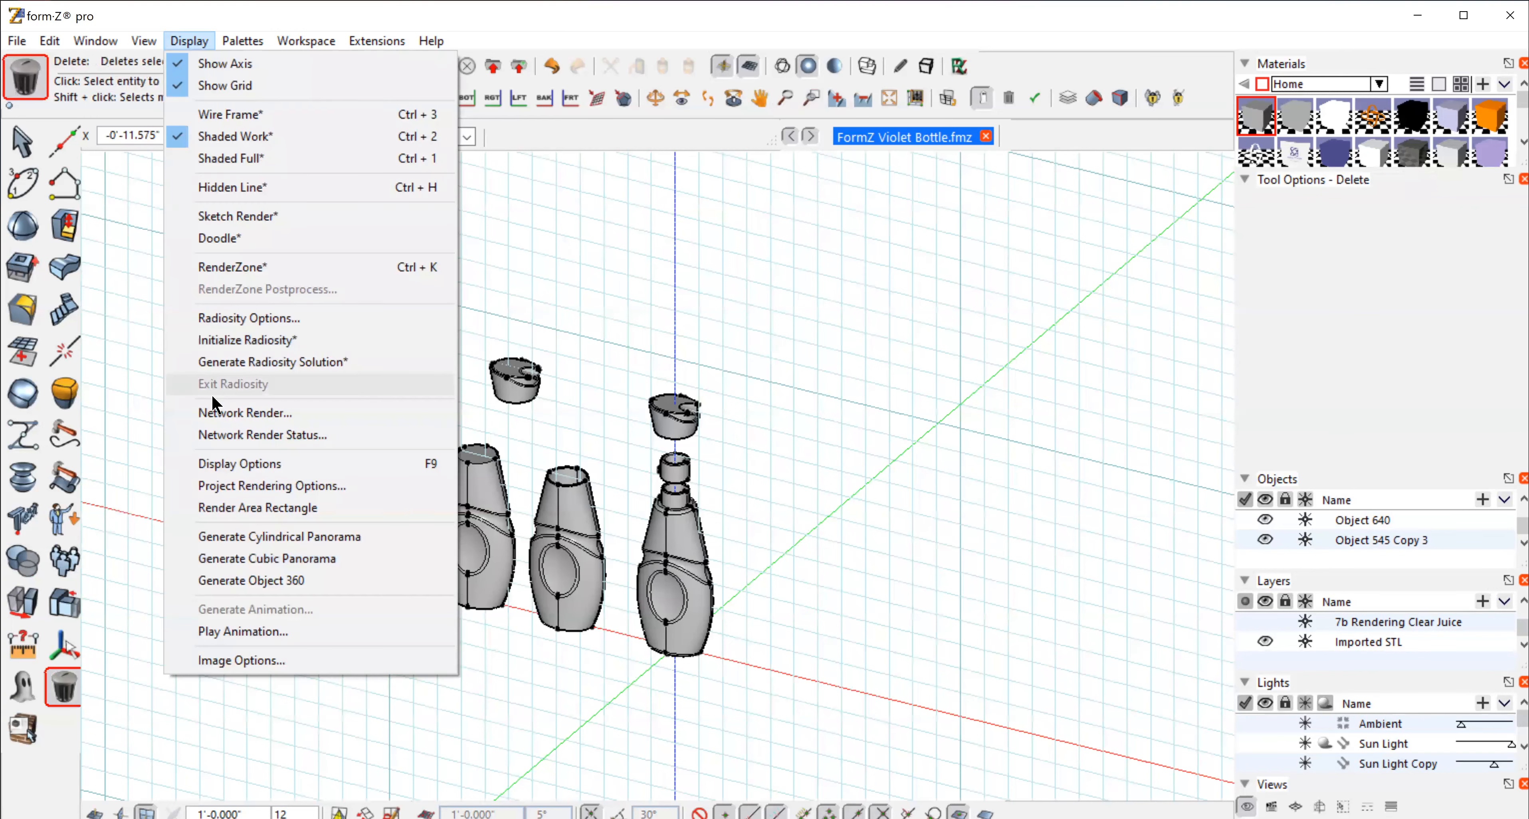
click(217, 464)
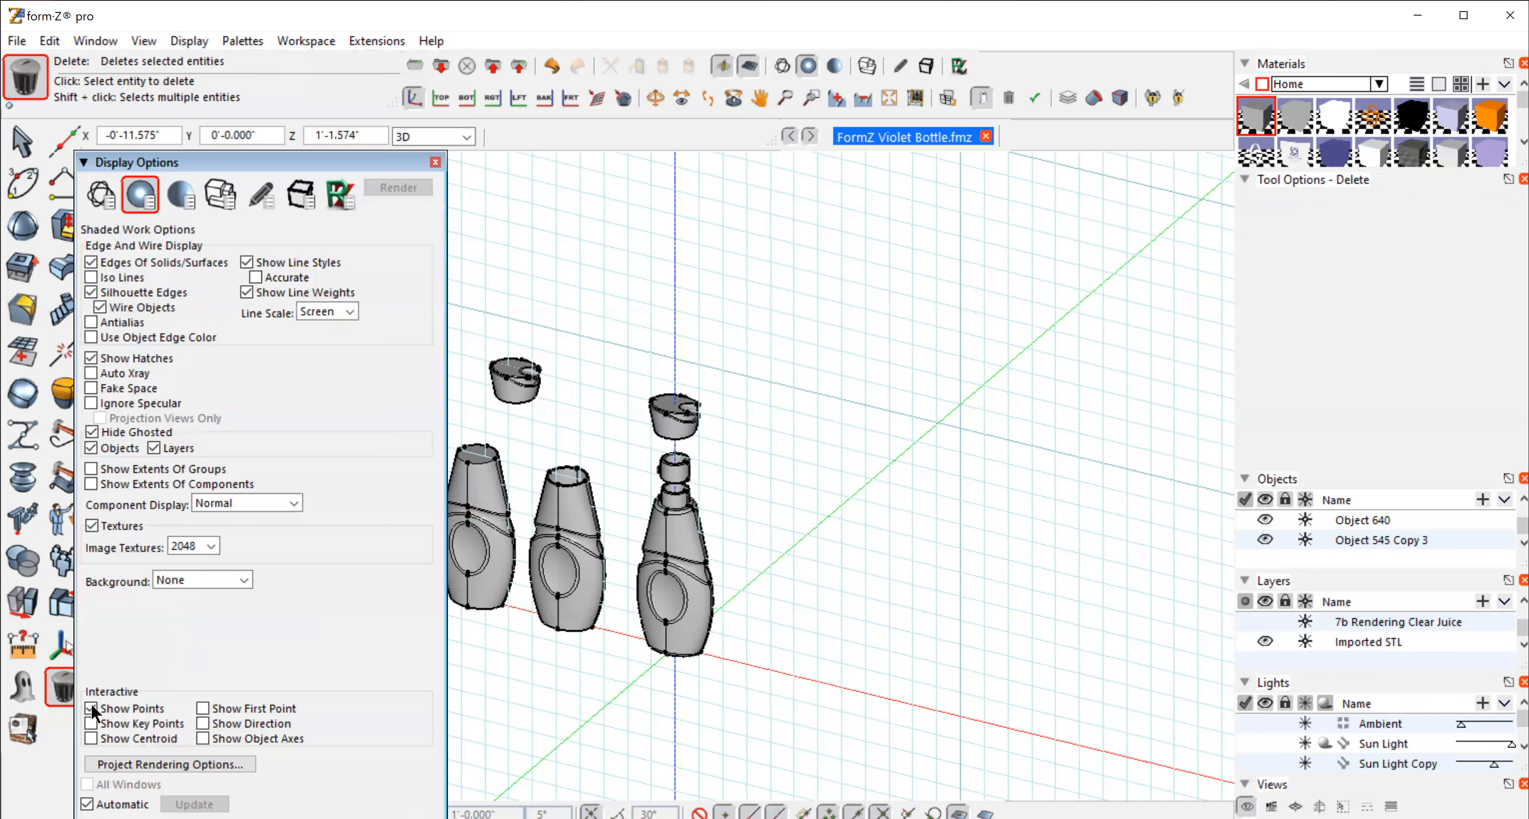
click(91, 709)
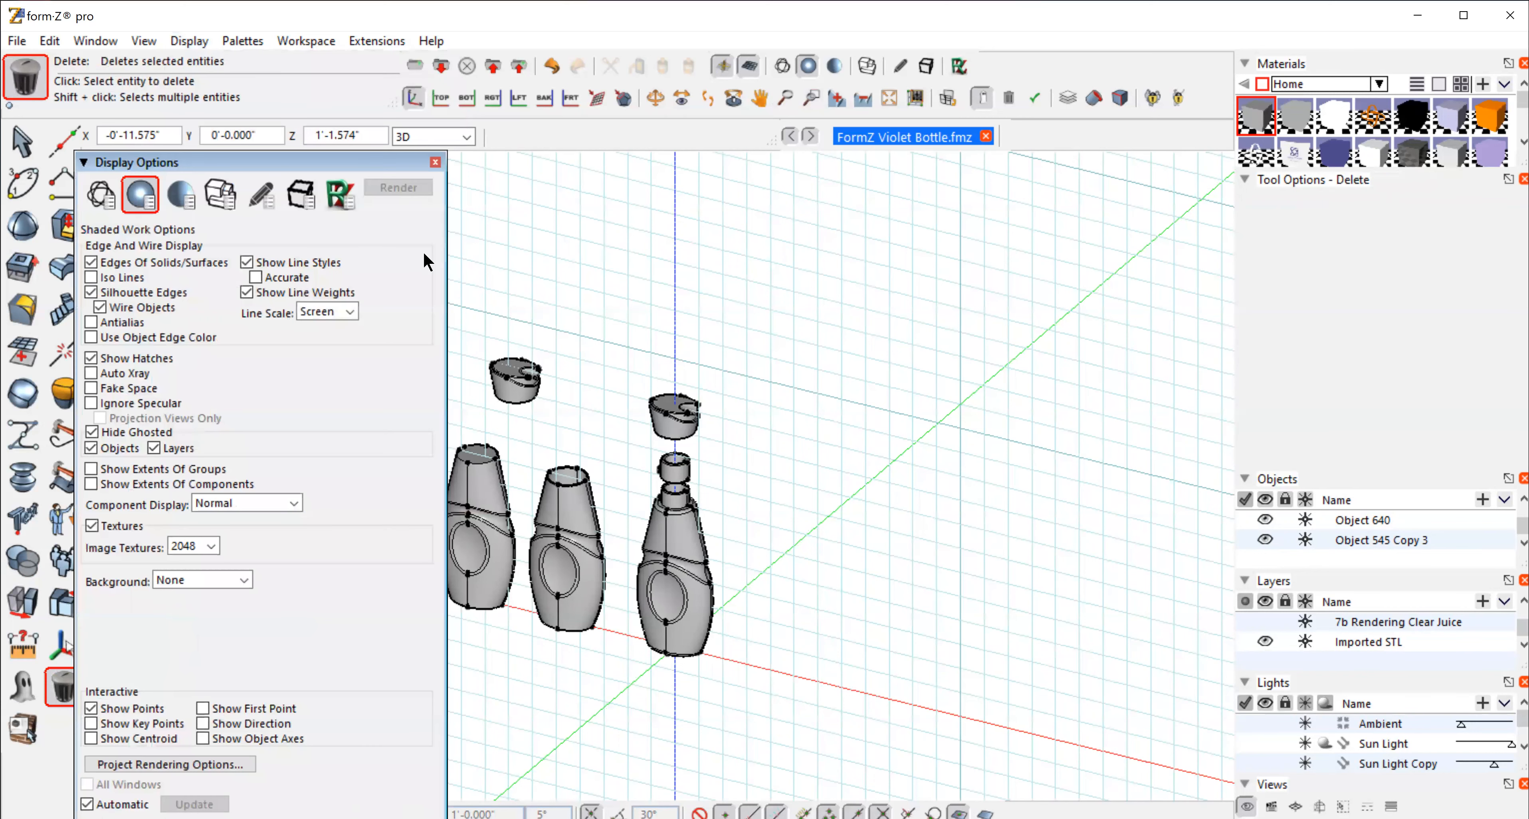
click(436, 163)
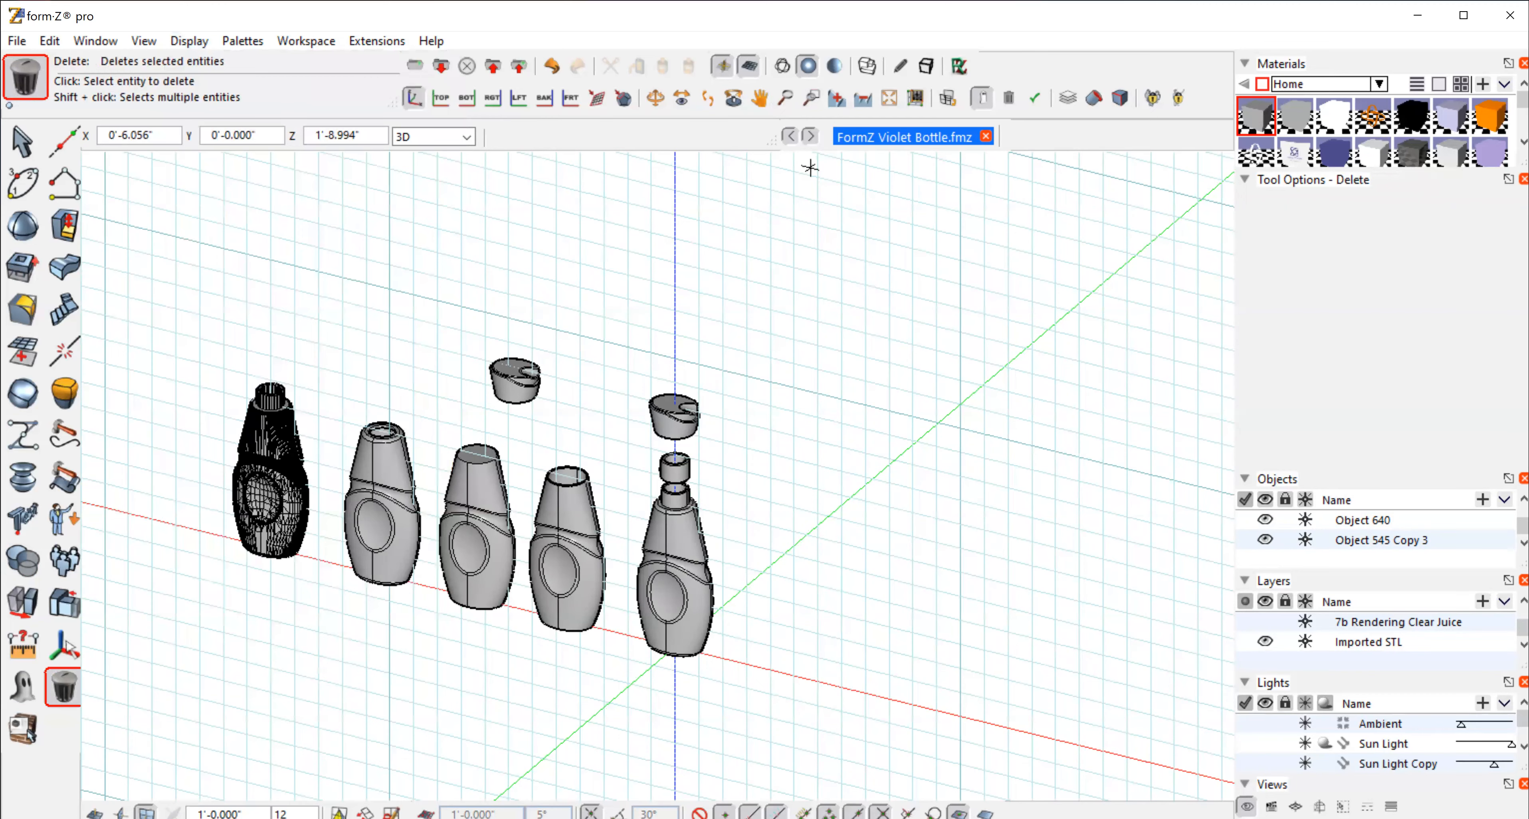
Step: Examine the imported STL bottle's mesh close up from above and below, alongside the neighbouring solid bottle
click(811, 97)
drag(276, 474, 338, 358)
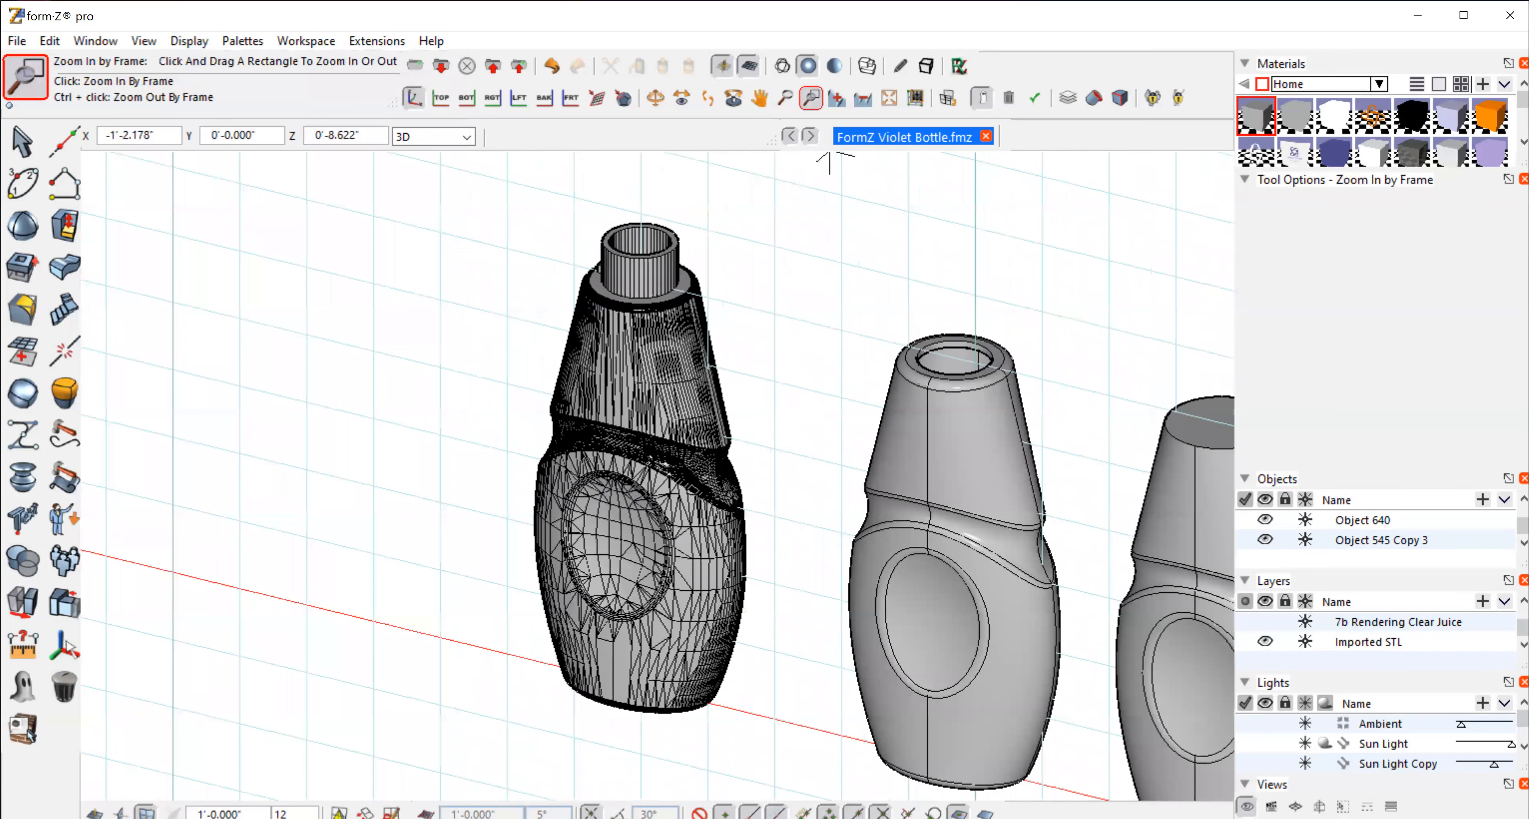
click(654, 97)
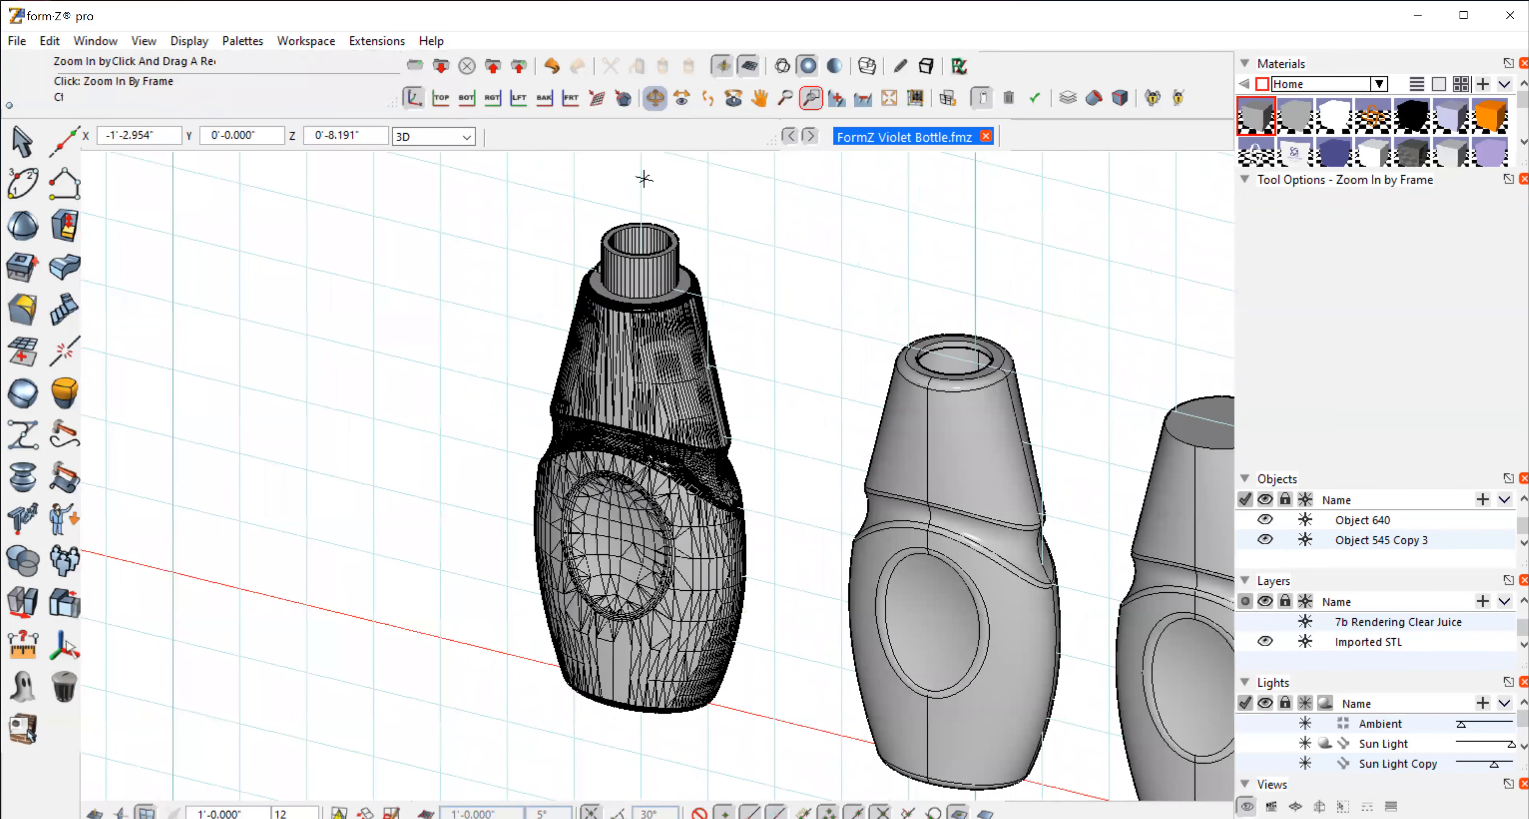
drag(453, 539, 617, 749)
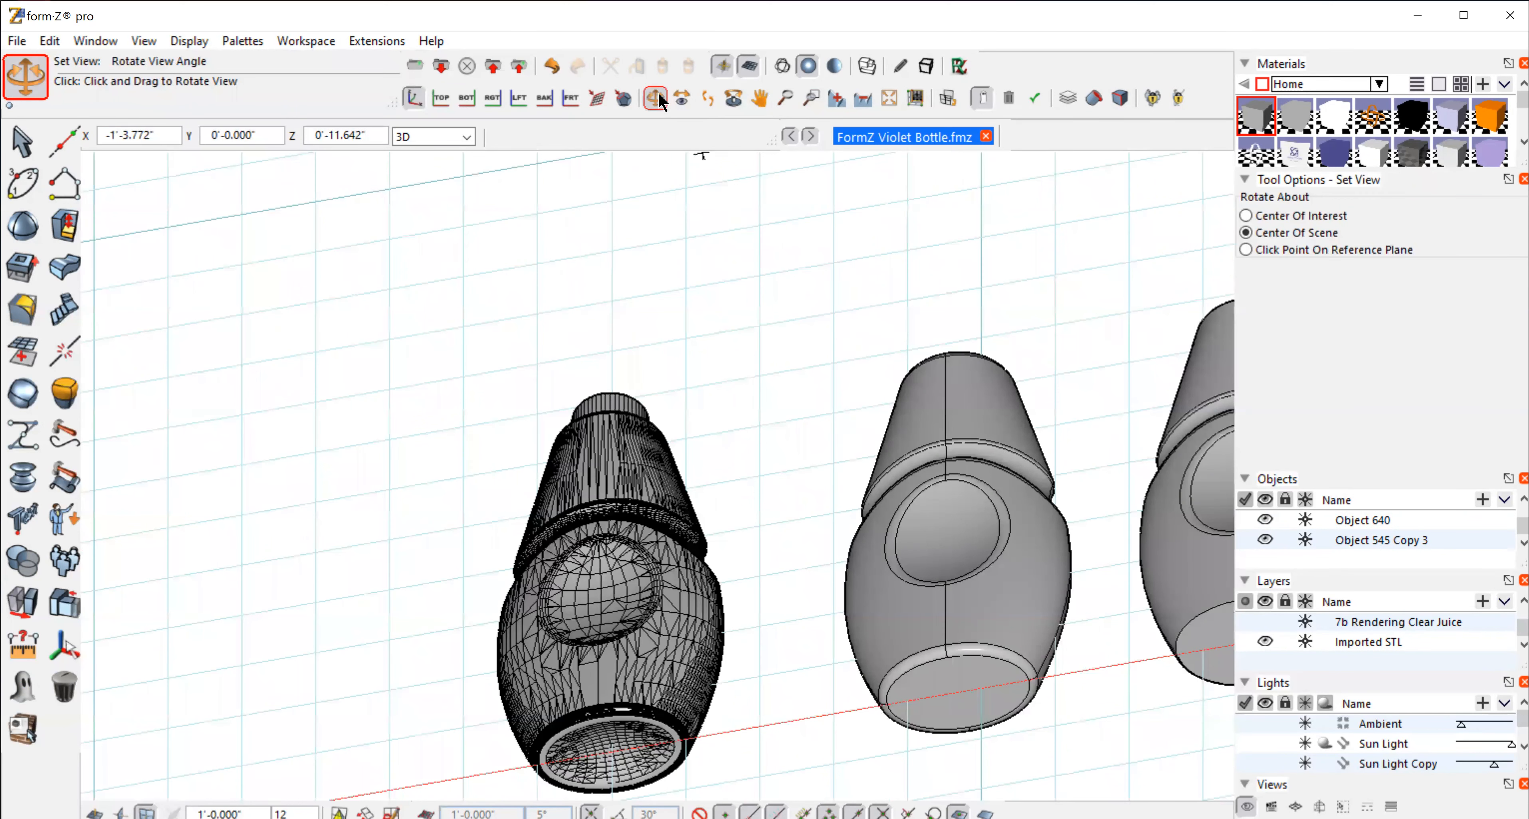
drag(703, 156, 712, 427)
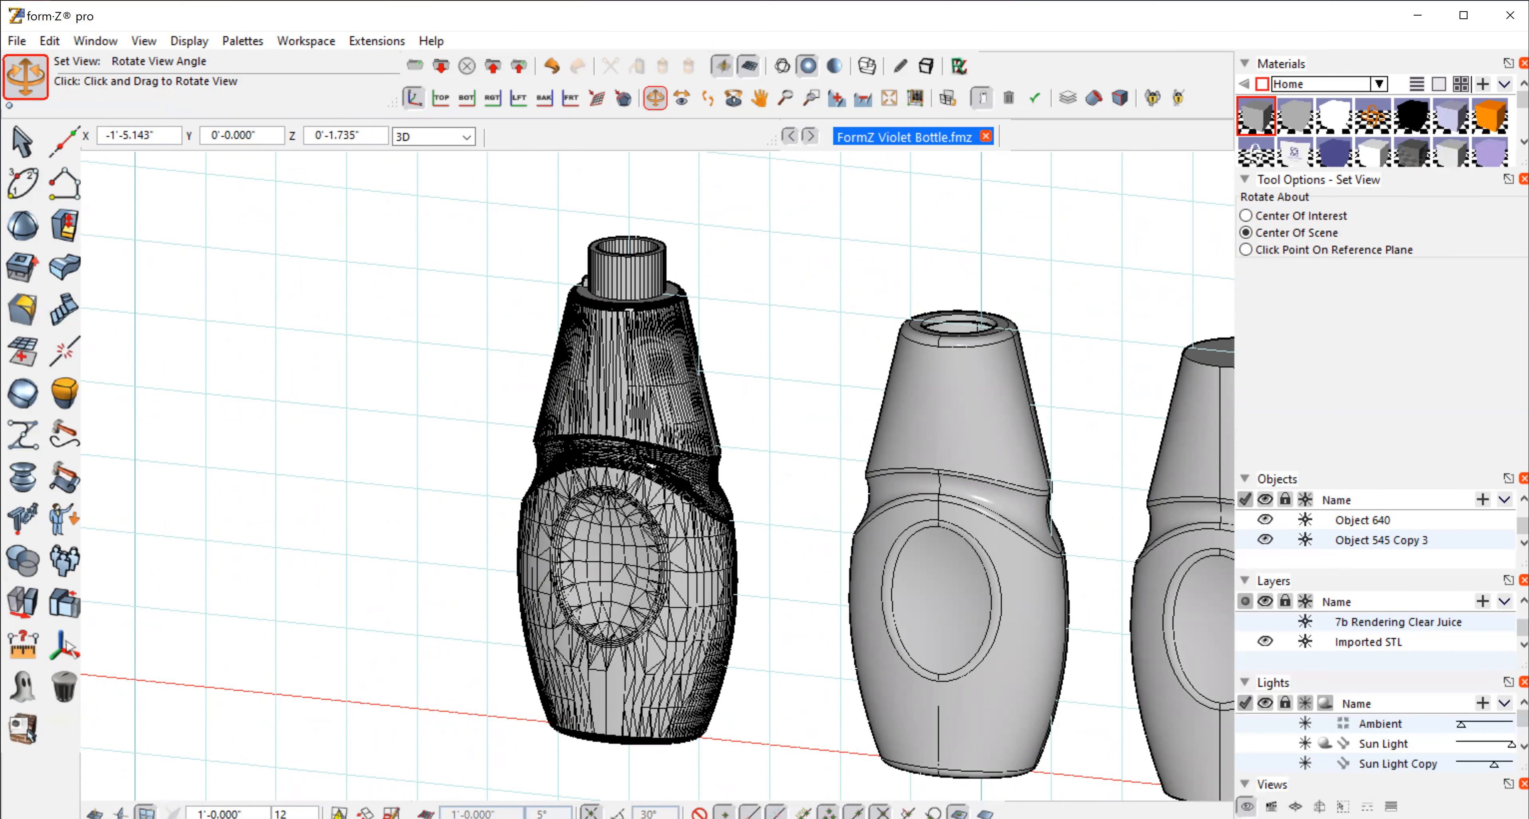
click(759, 99)
drag(845, 272, 594, 238)
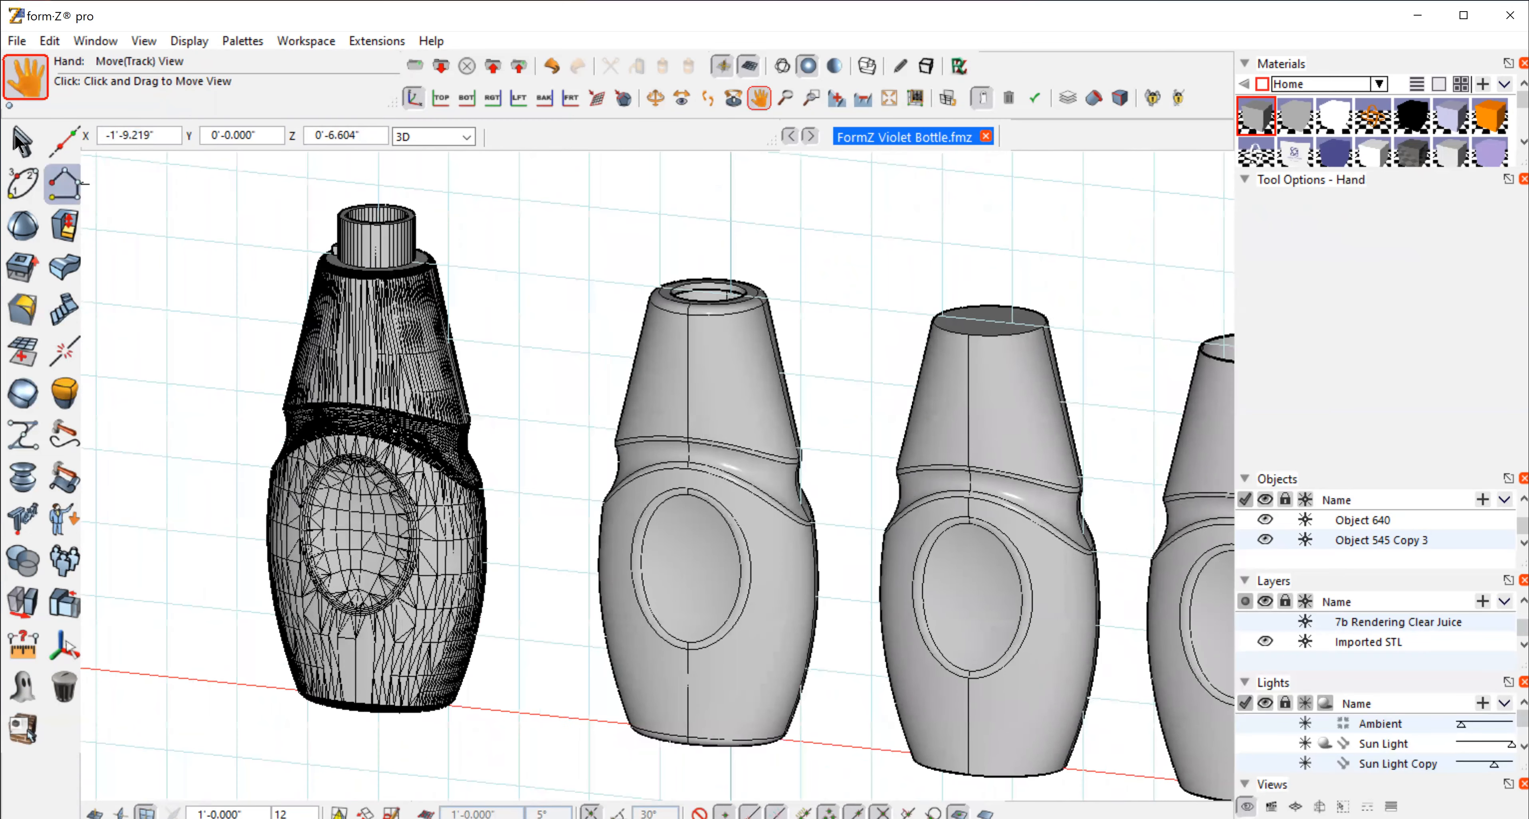
Step: Convert the solid bottle beside the imported STL into an all-triangles polygon mesh using the expert faceting options
click(22, 141)
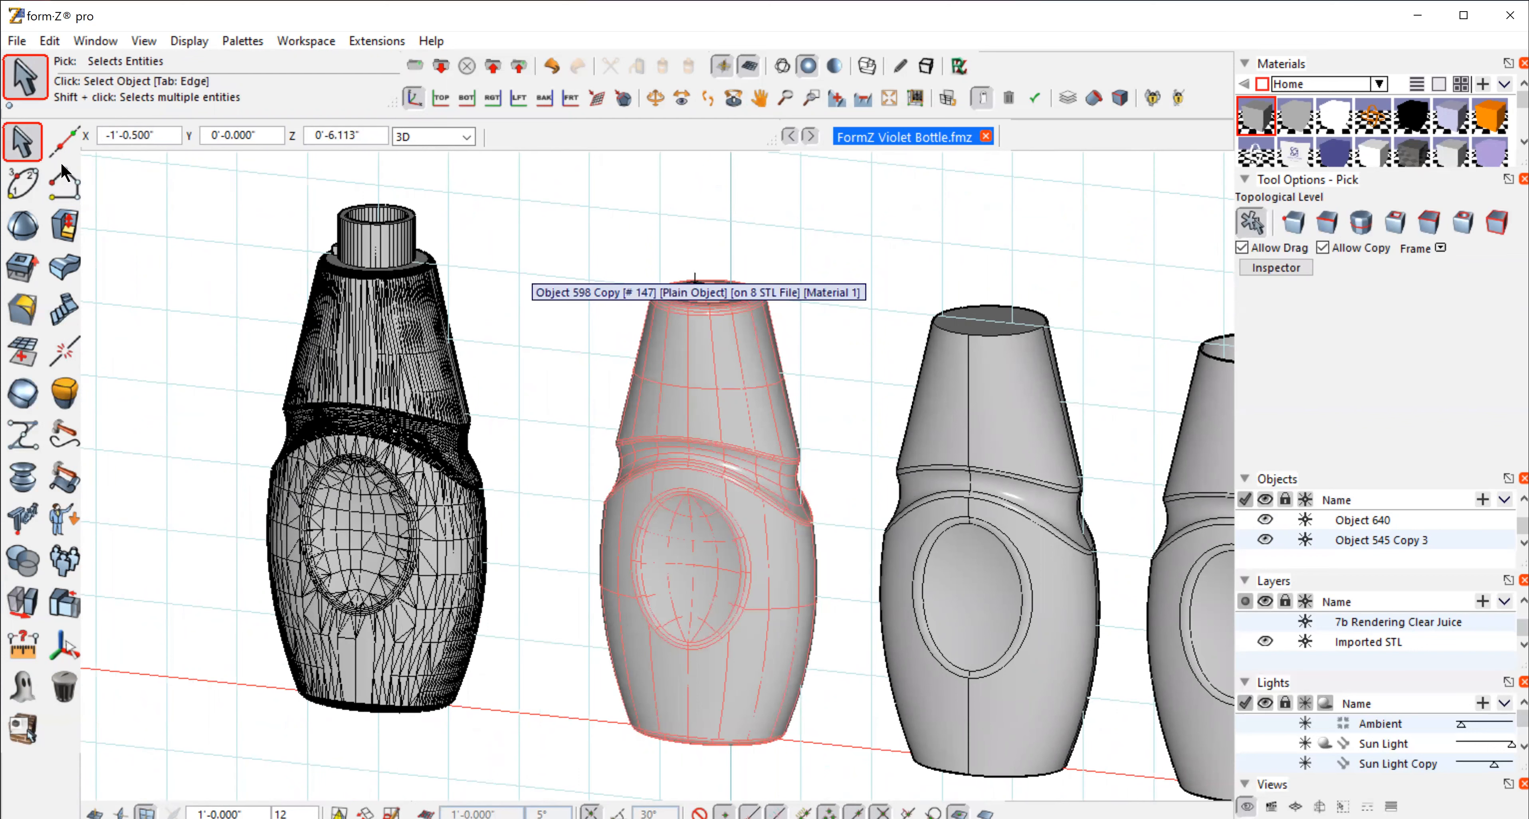
click(22, 142)
click(126, 184)
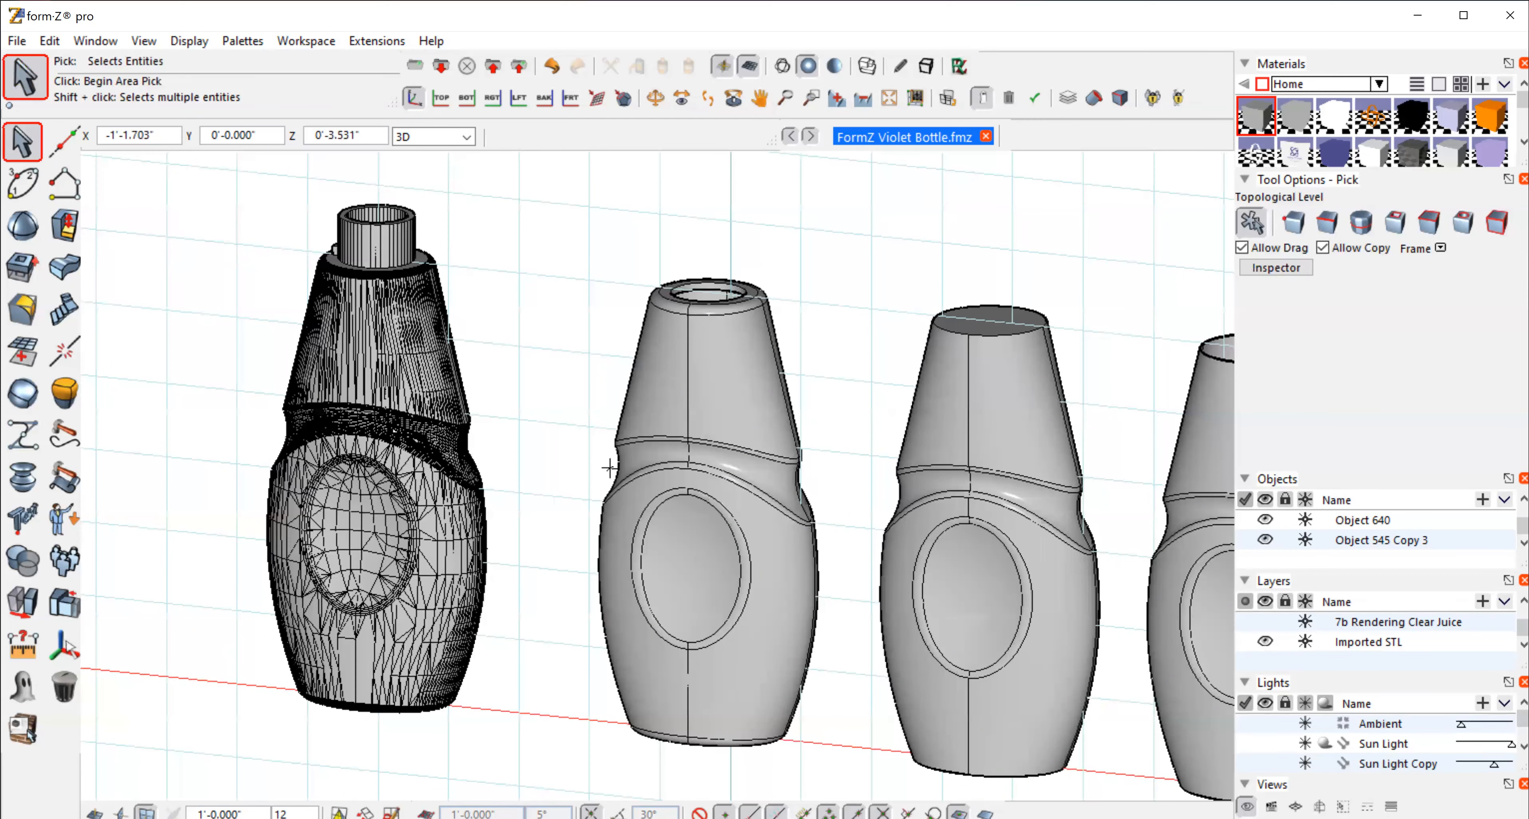
click(681, 417)
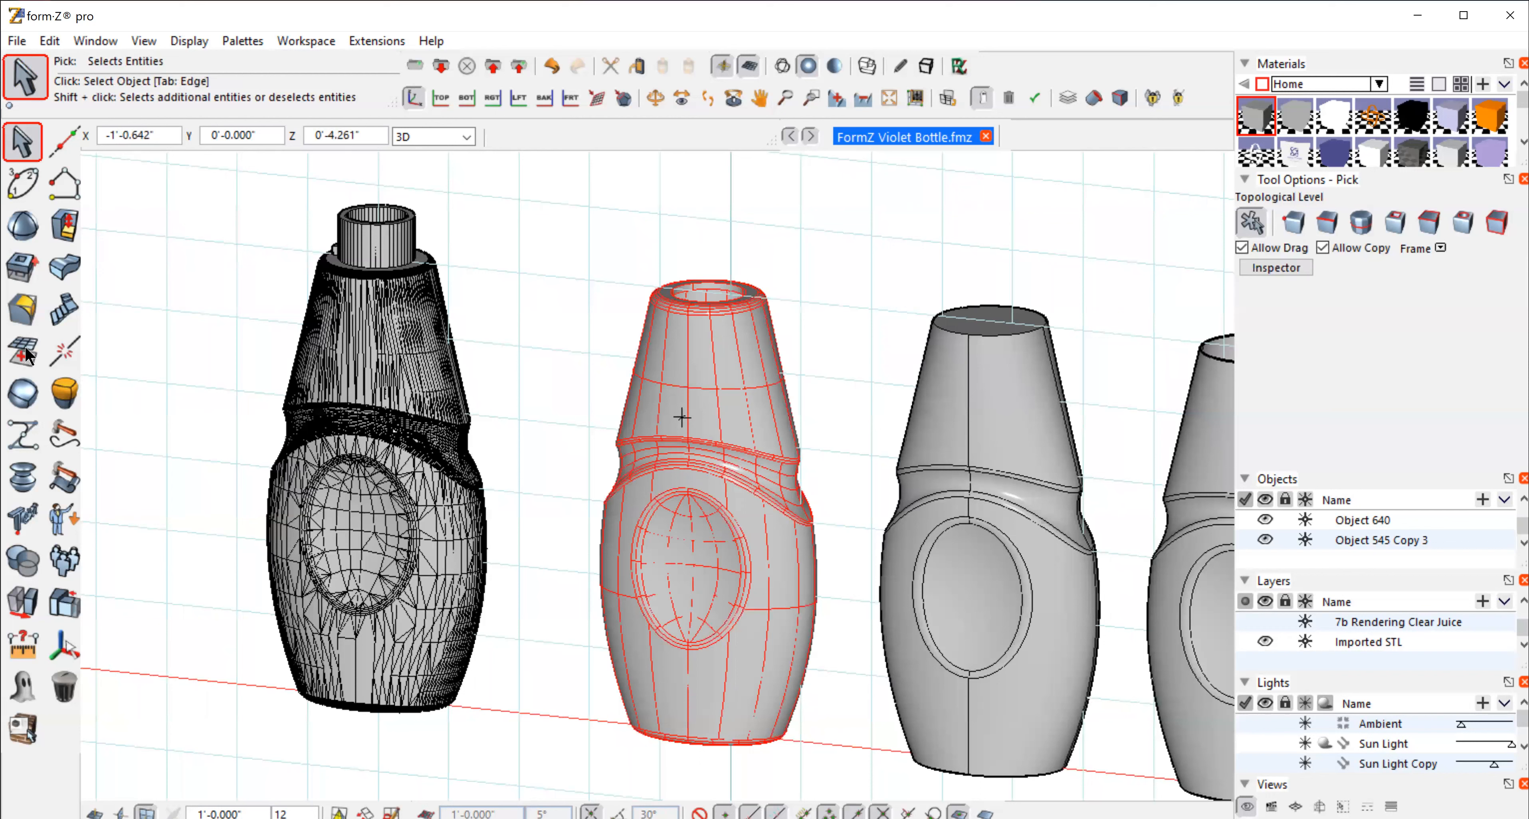
click(26, 356)
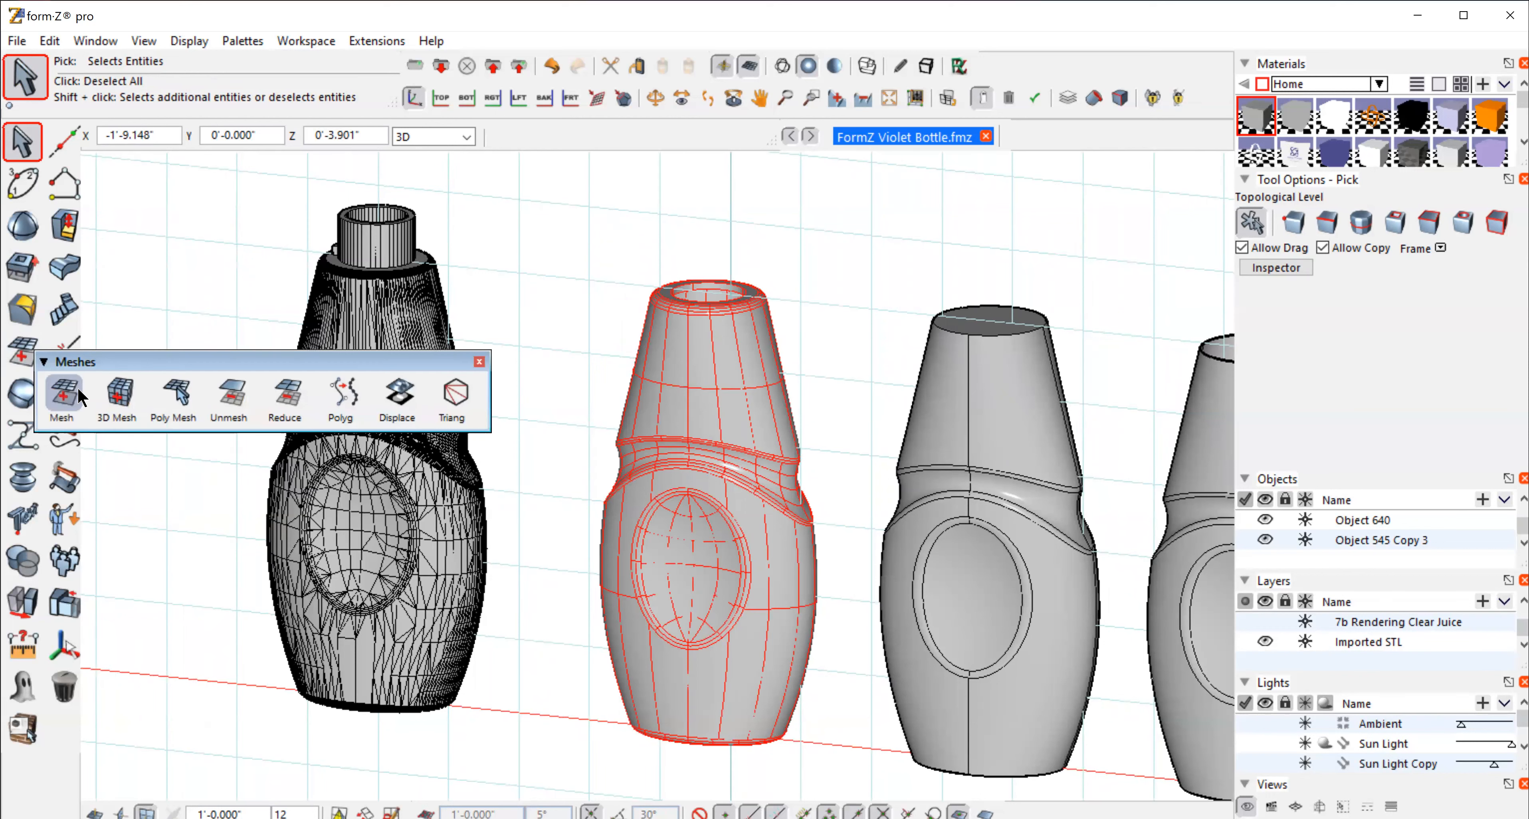
click(178, 394)
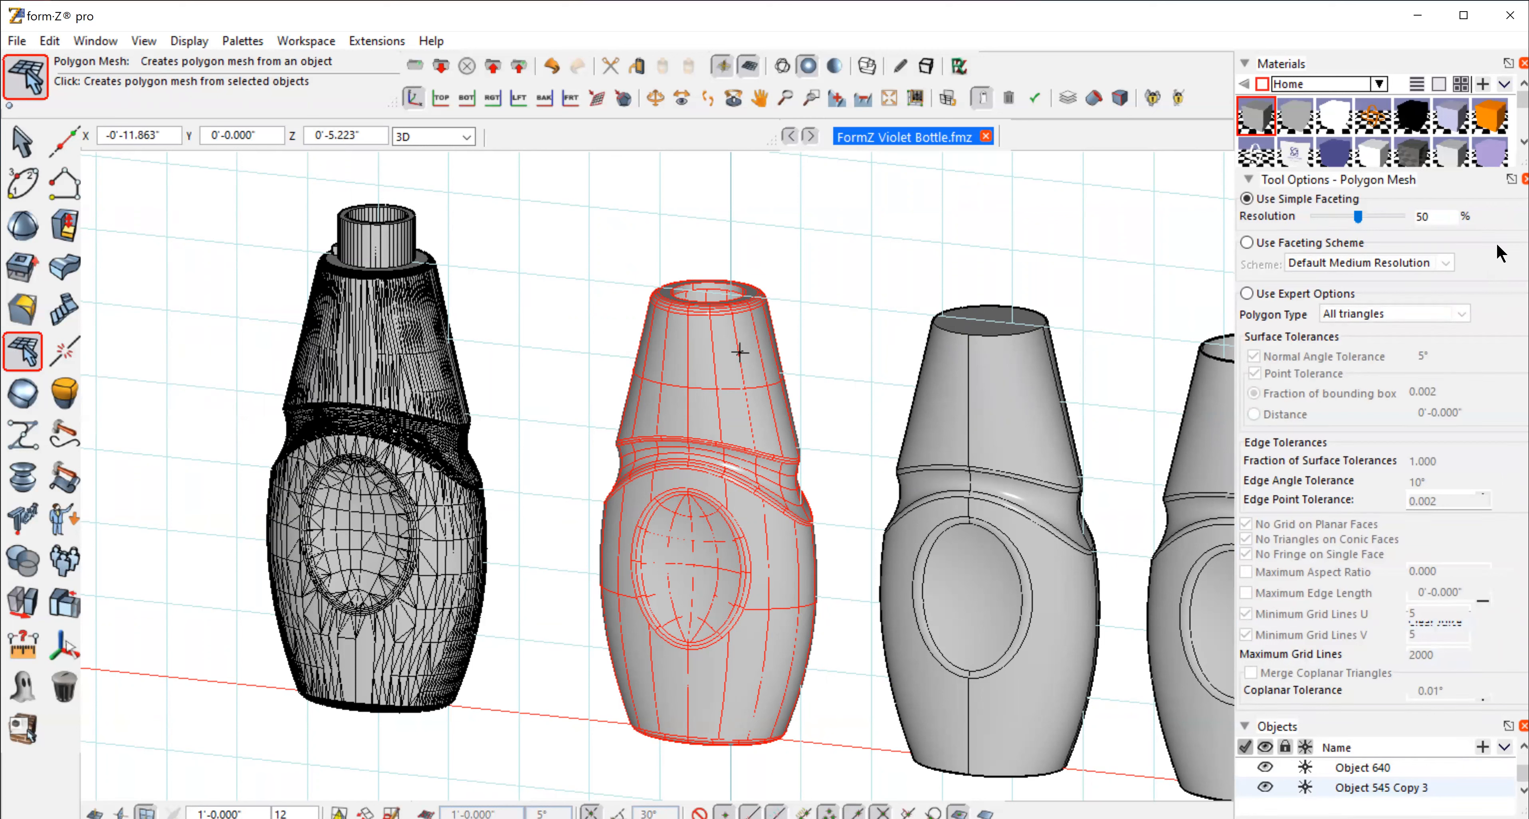
click(1245, 292)
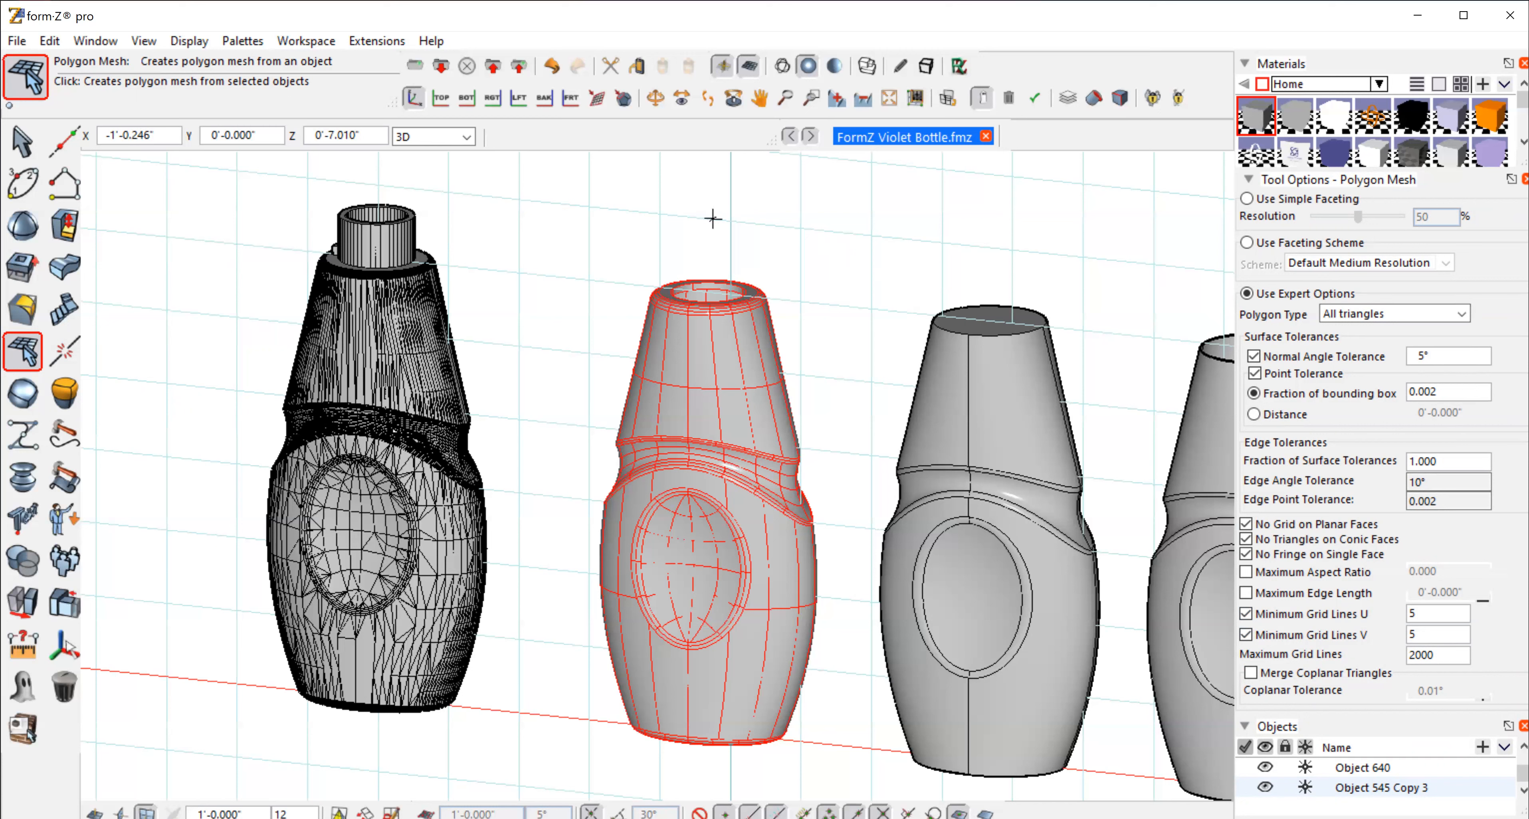
key(Tab)
key(Return)
Step: Compare the triangulated bottle's facets with those of the imported STL bottle by highlighting each one in turn
click(21, 141)
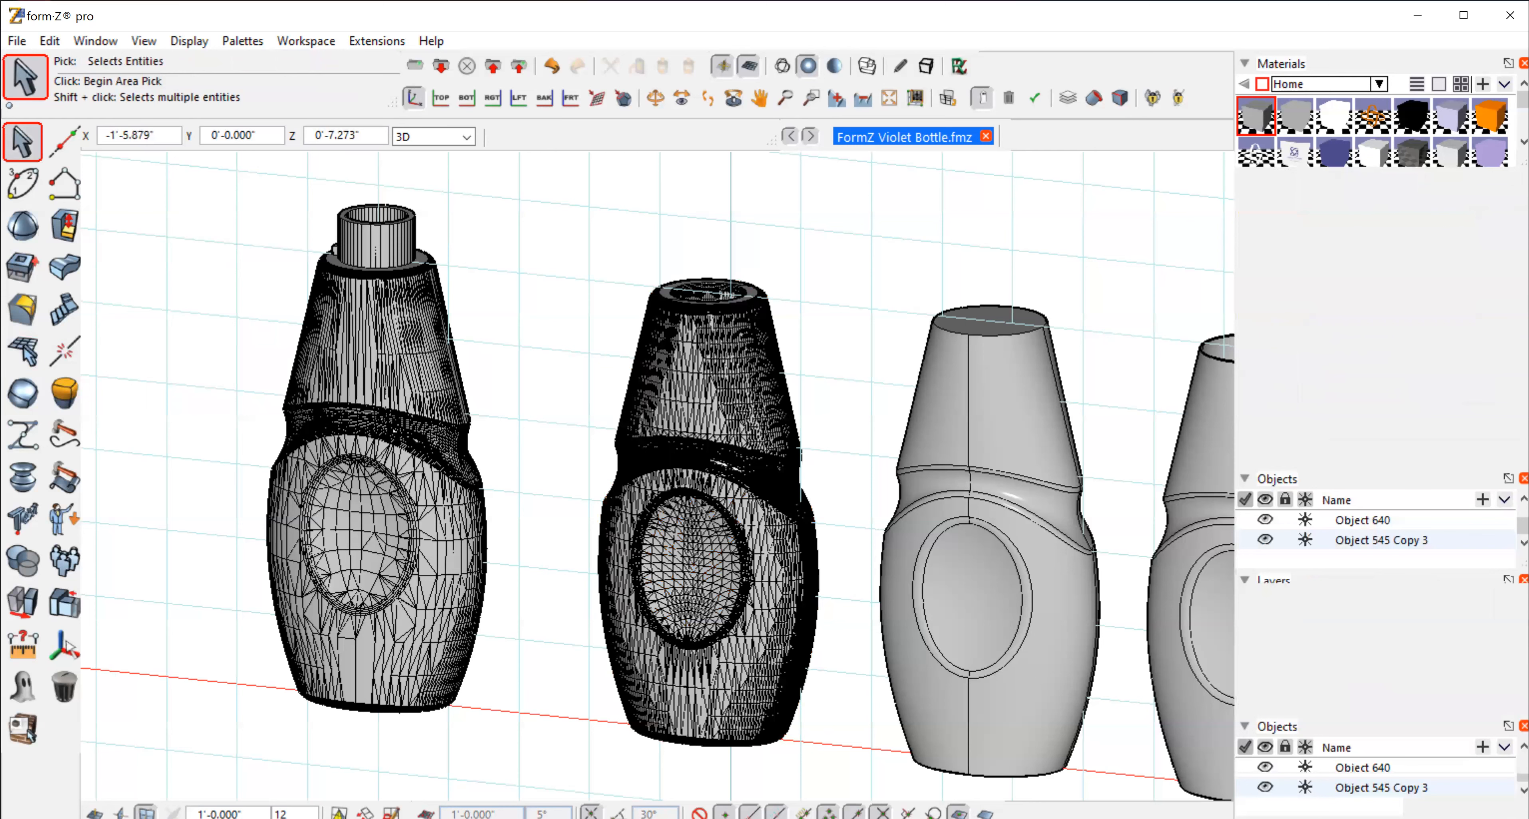
click(766, 588)
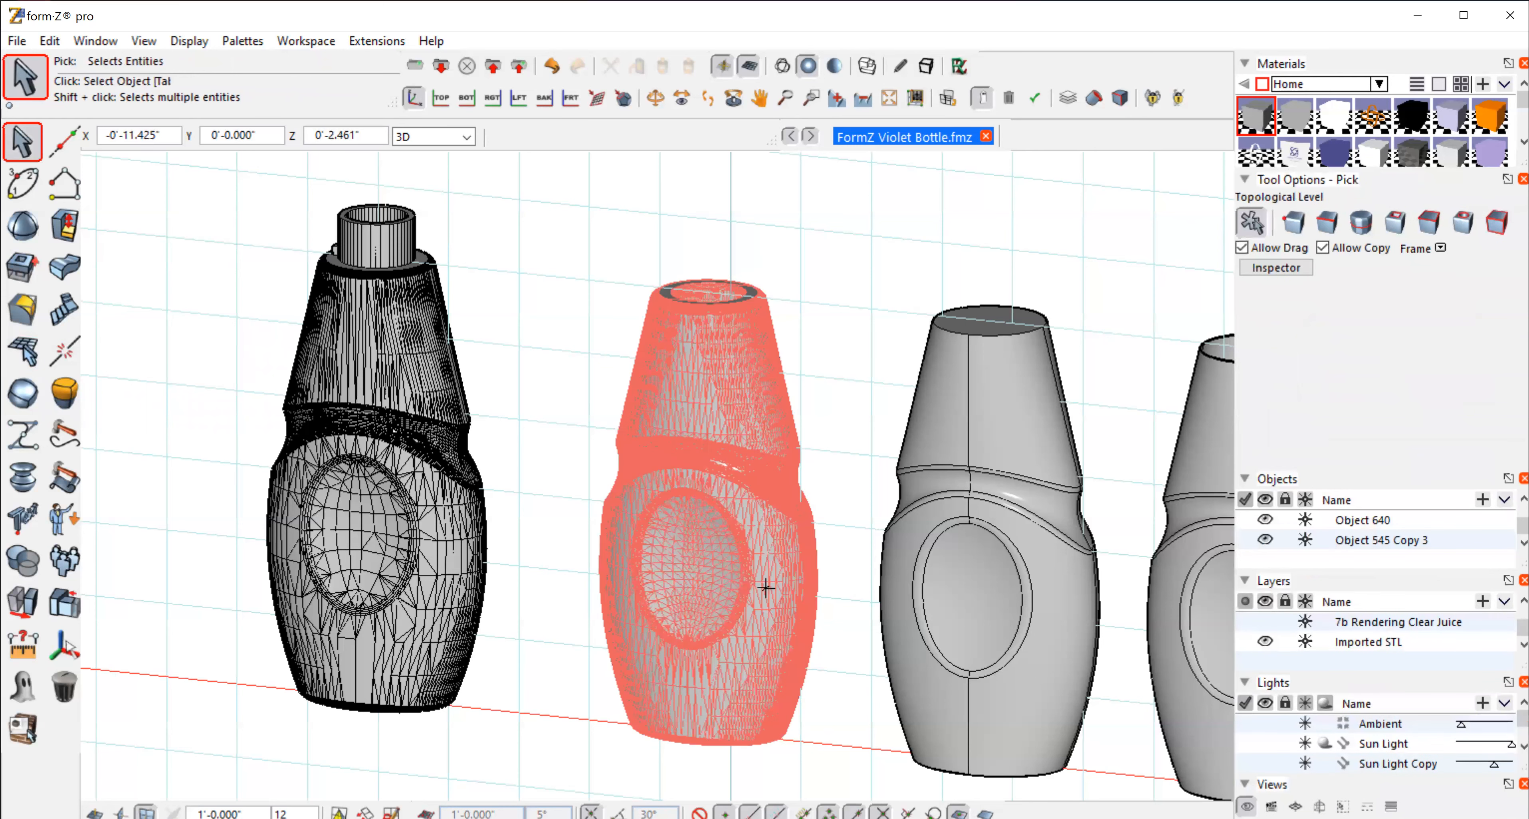
click(578, 412)
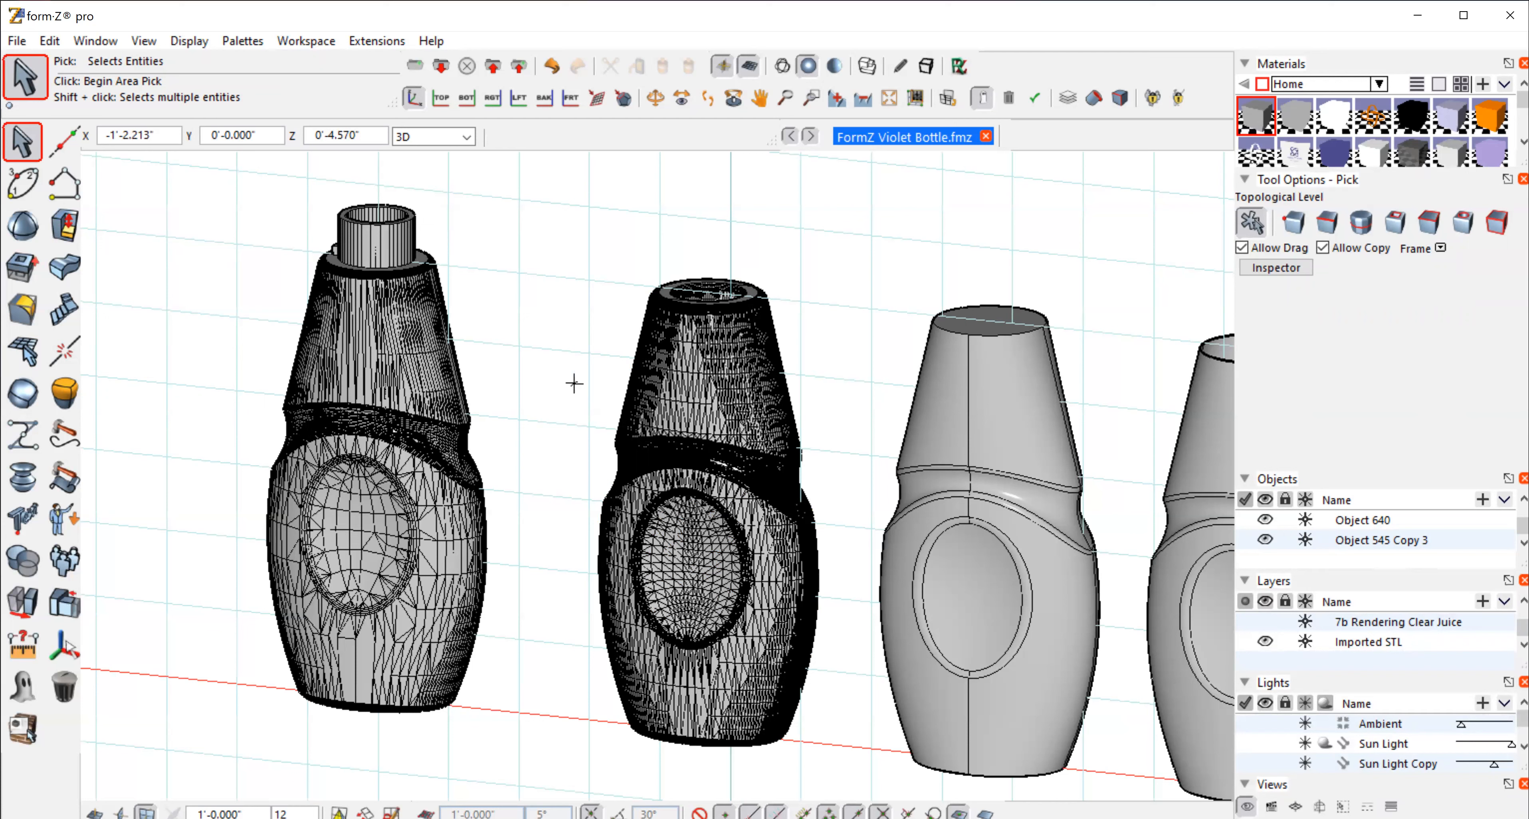
click(486, 556)
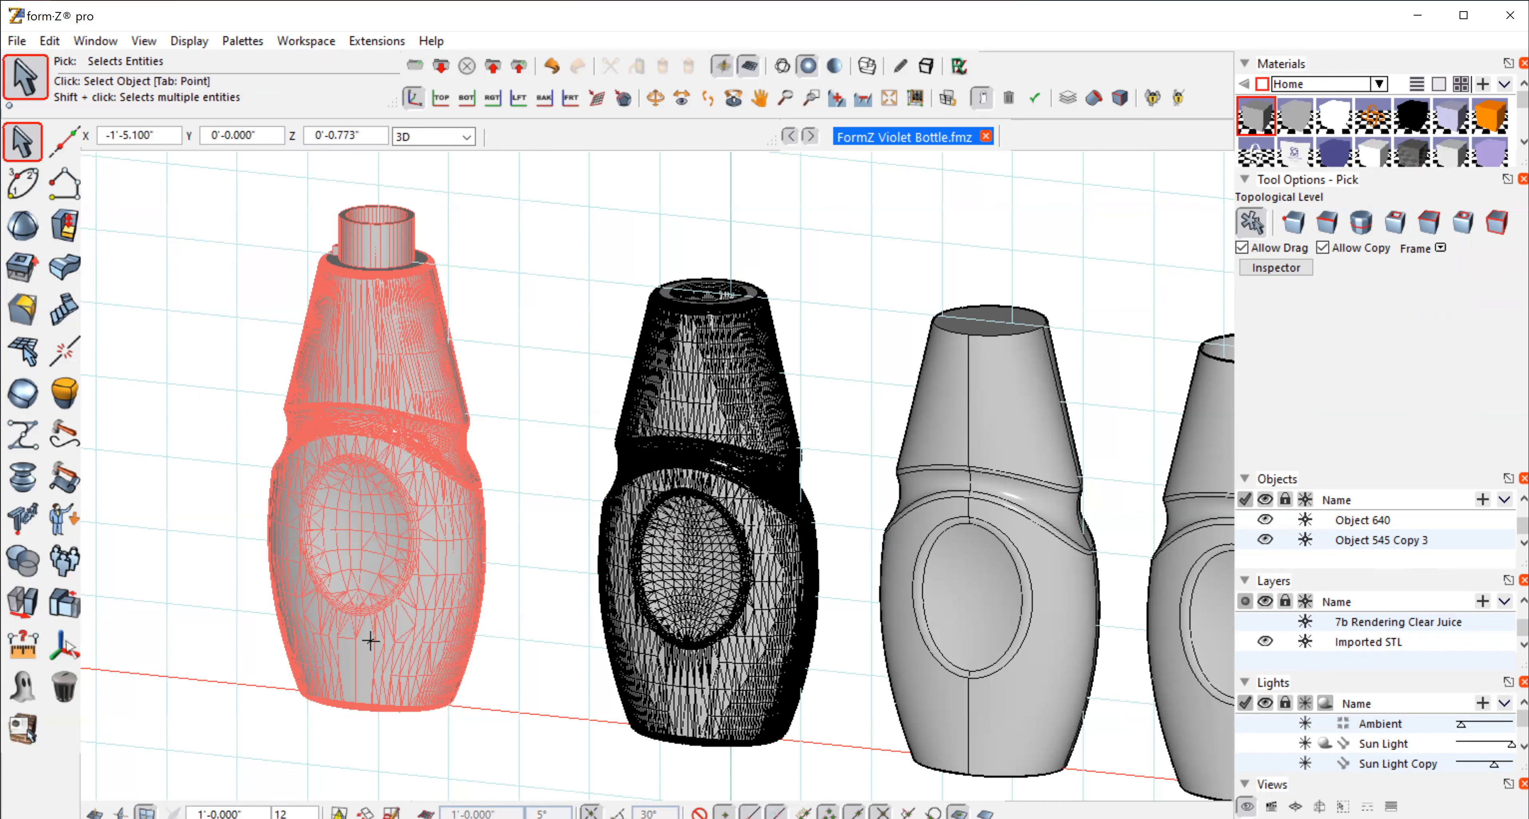
click(259, 577)
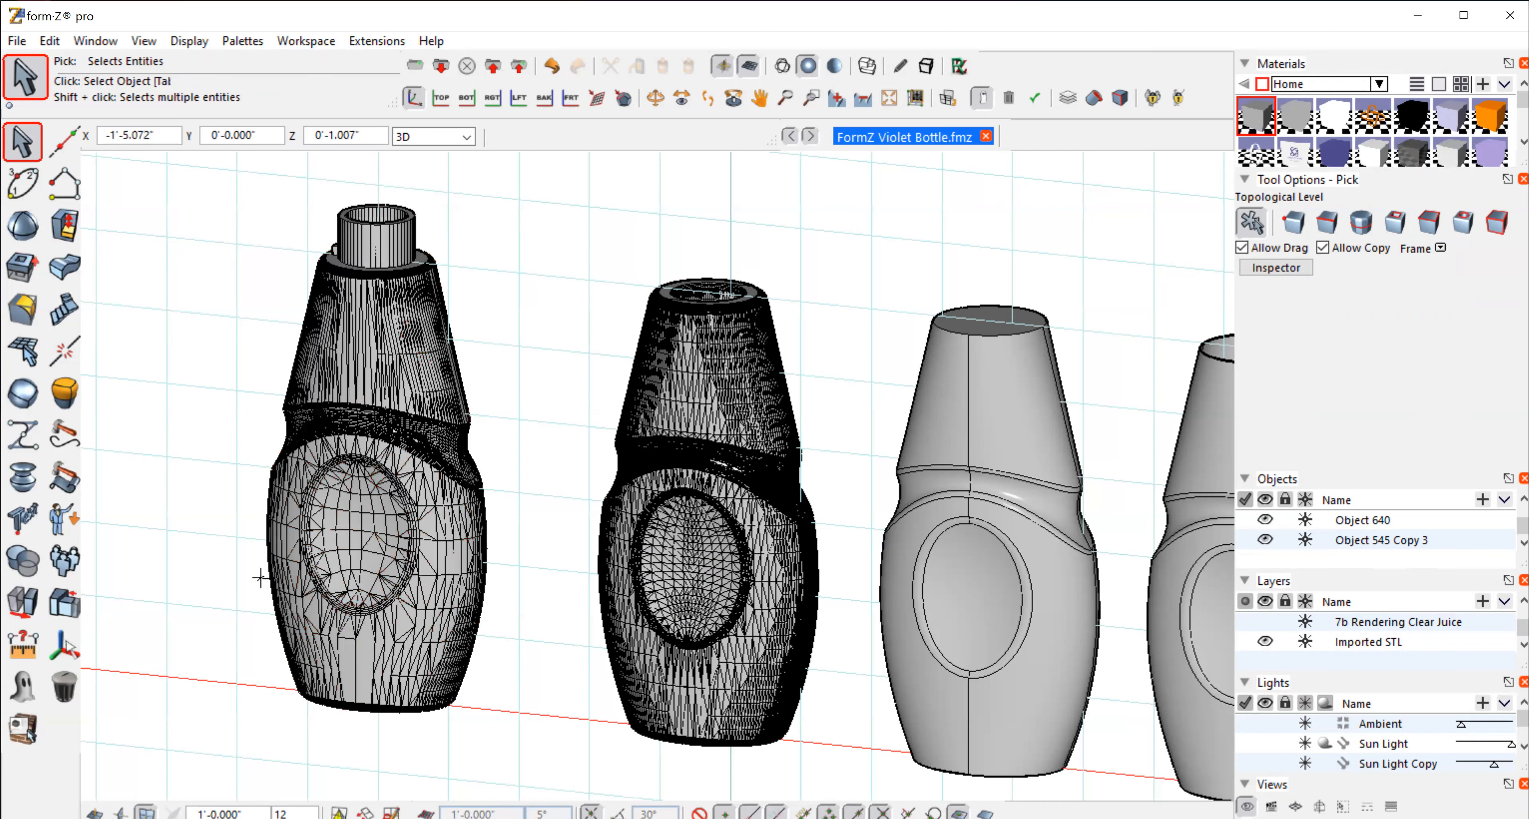
click(373, 667)
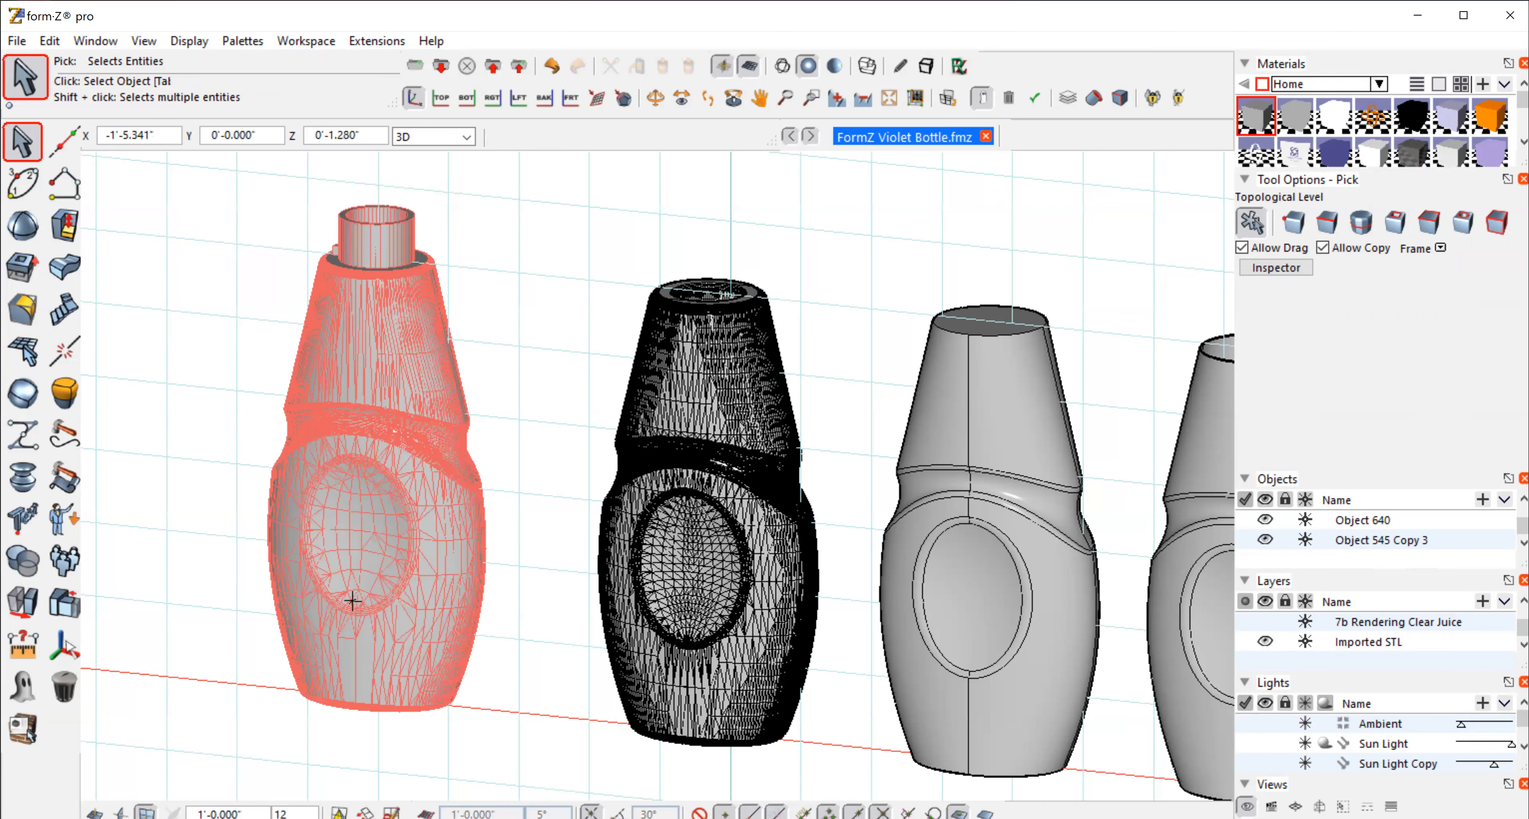
click(262, 586)
click(330, 584)
click(505, 502)
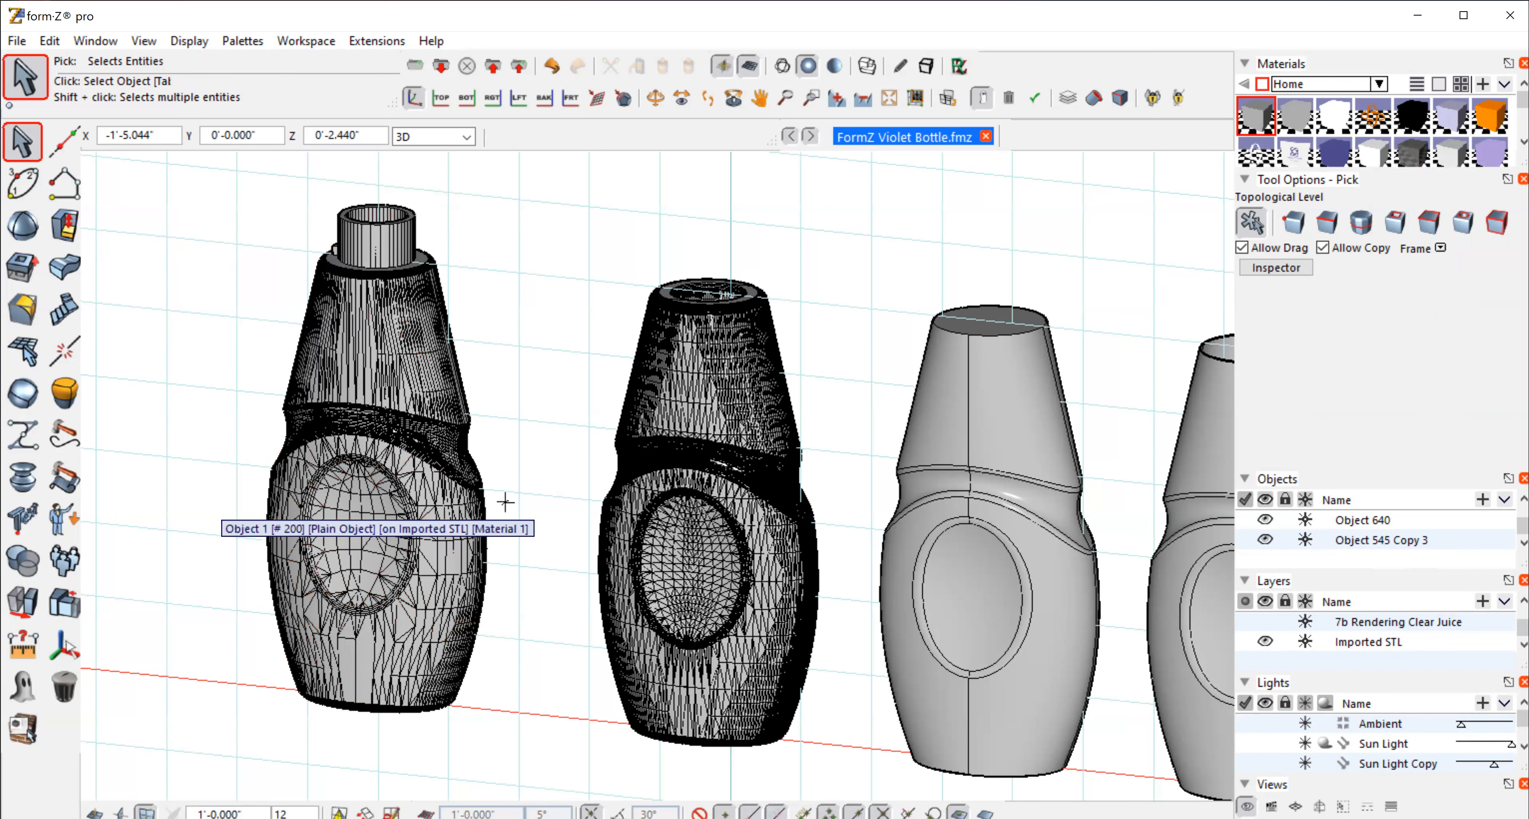
click(734, 299)
click(609, 273)
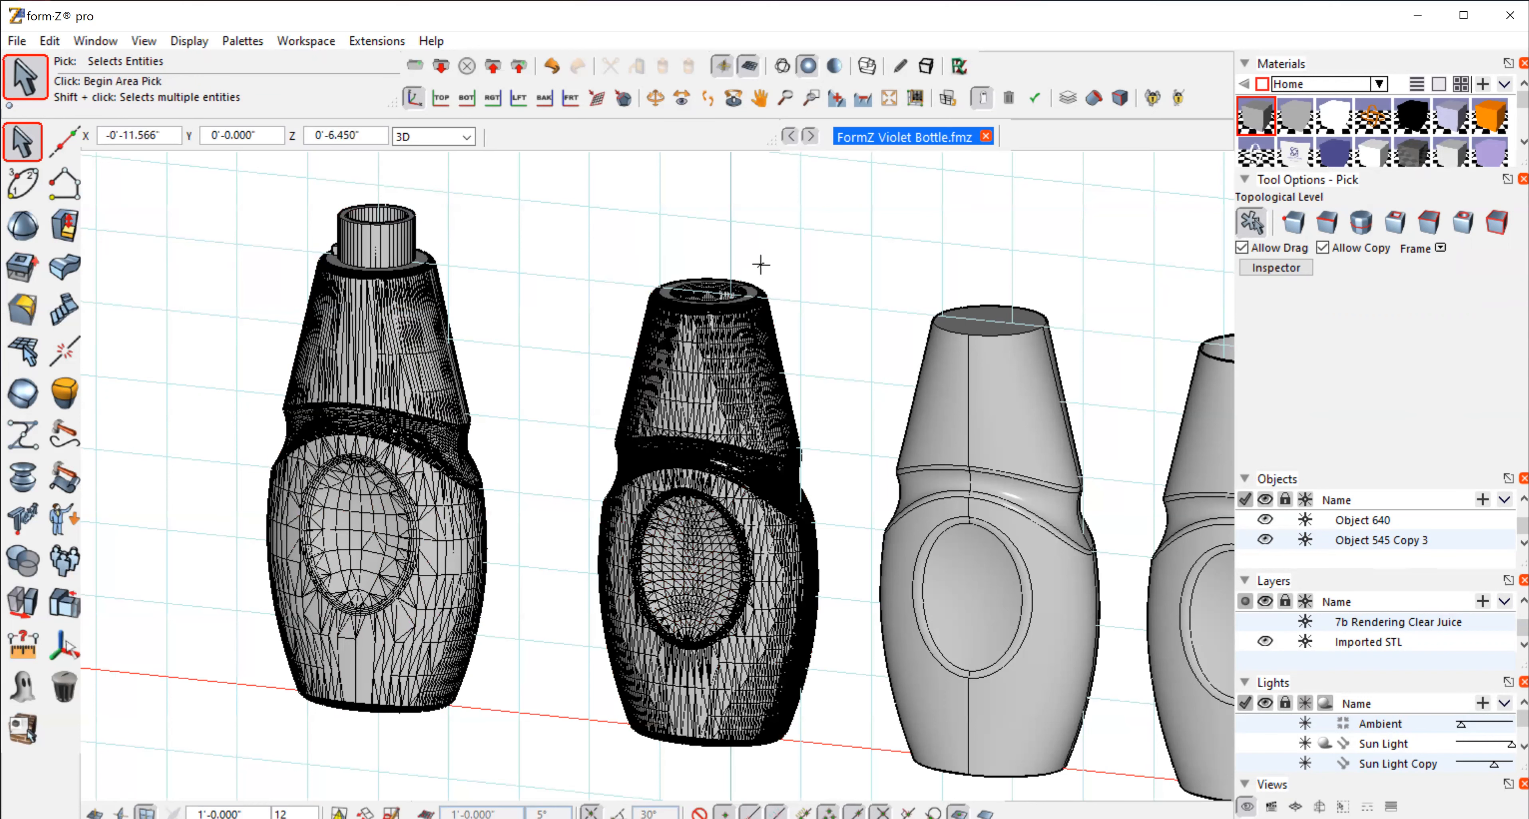
Step: Select the triangulated bottle and open the STL export dialog, leaving it without saving a file
click(19, 143)
click(708, 414)
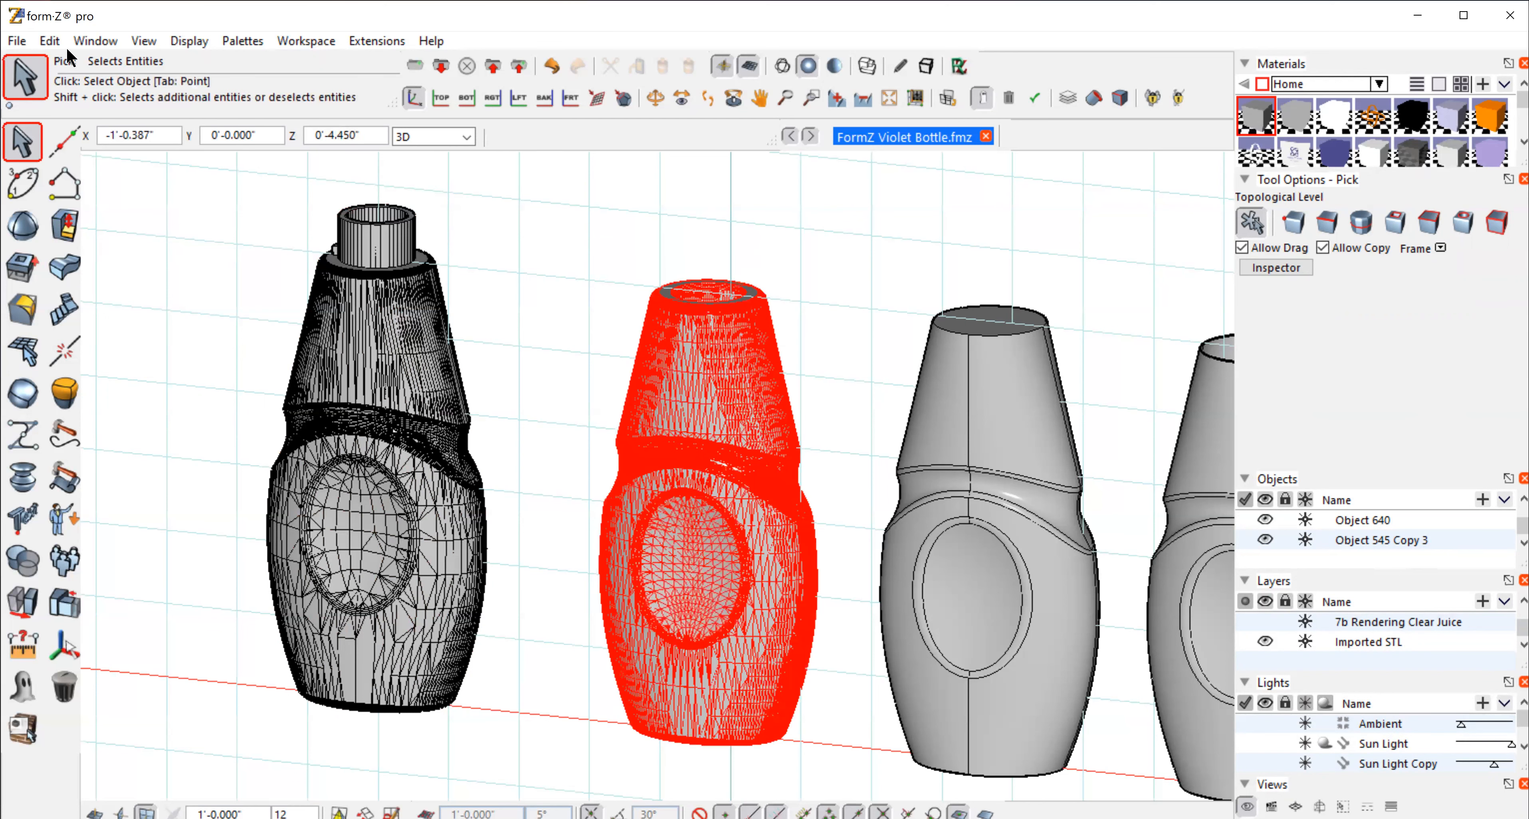
click(14, 44)
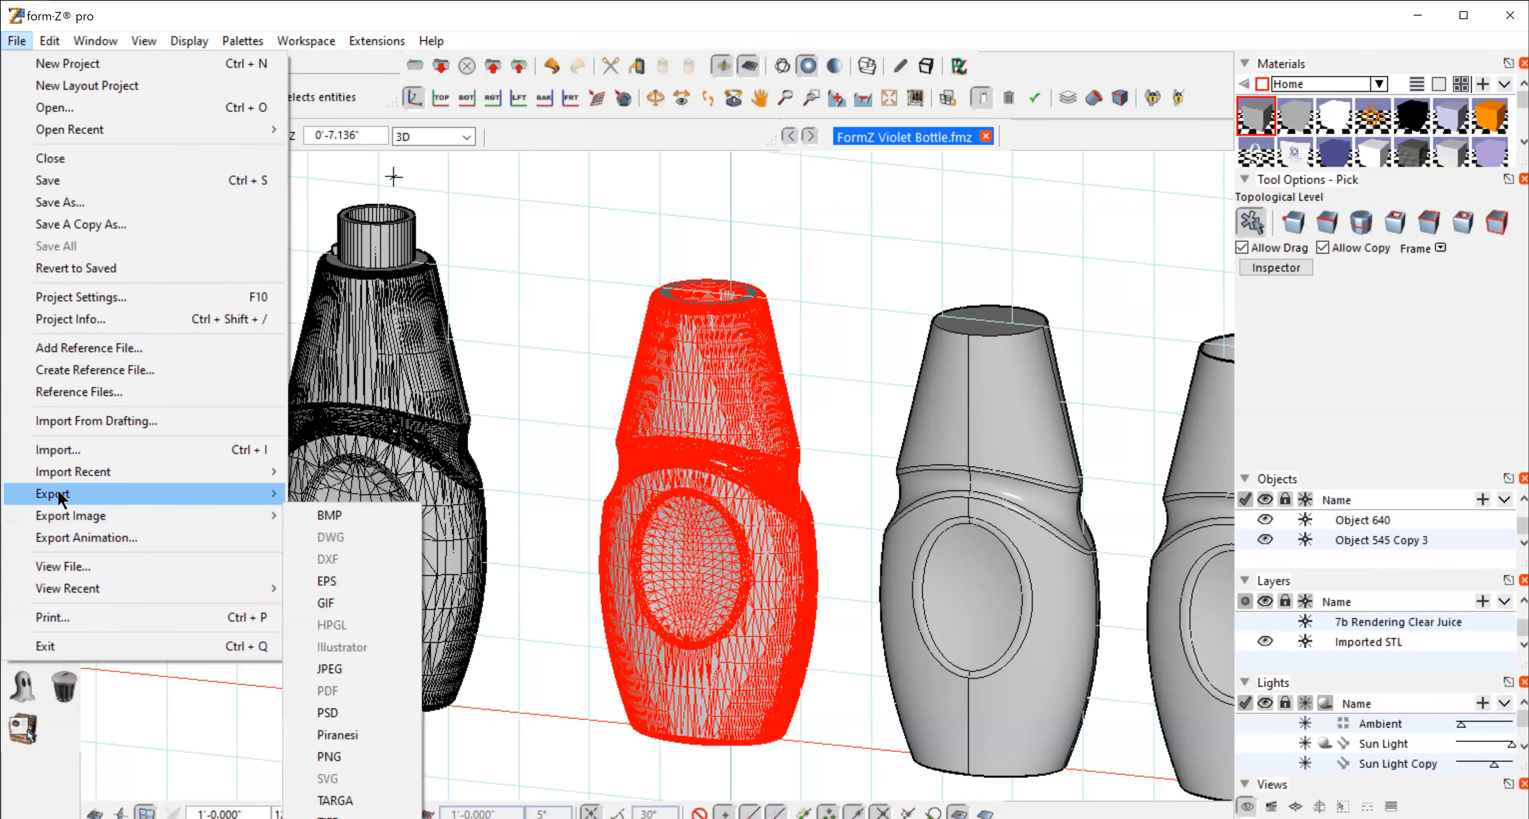
mouse_move(61, 500)
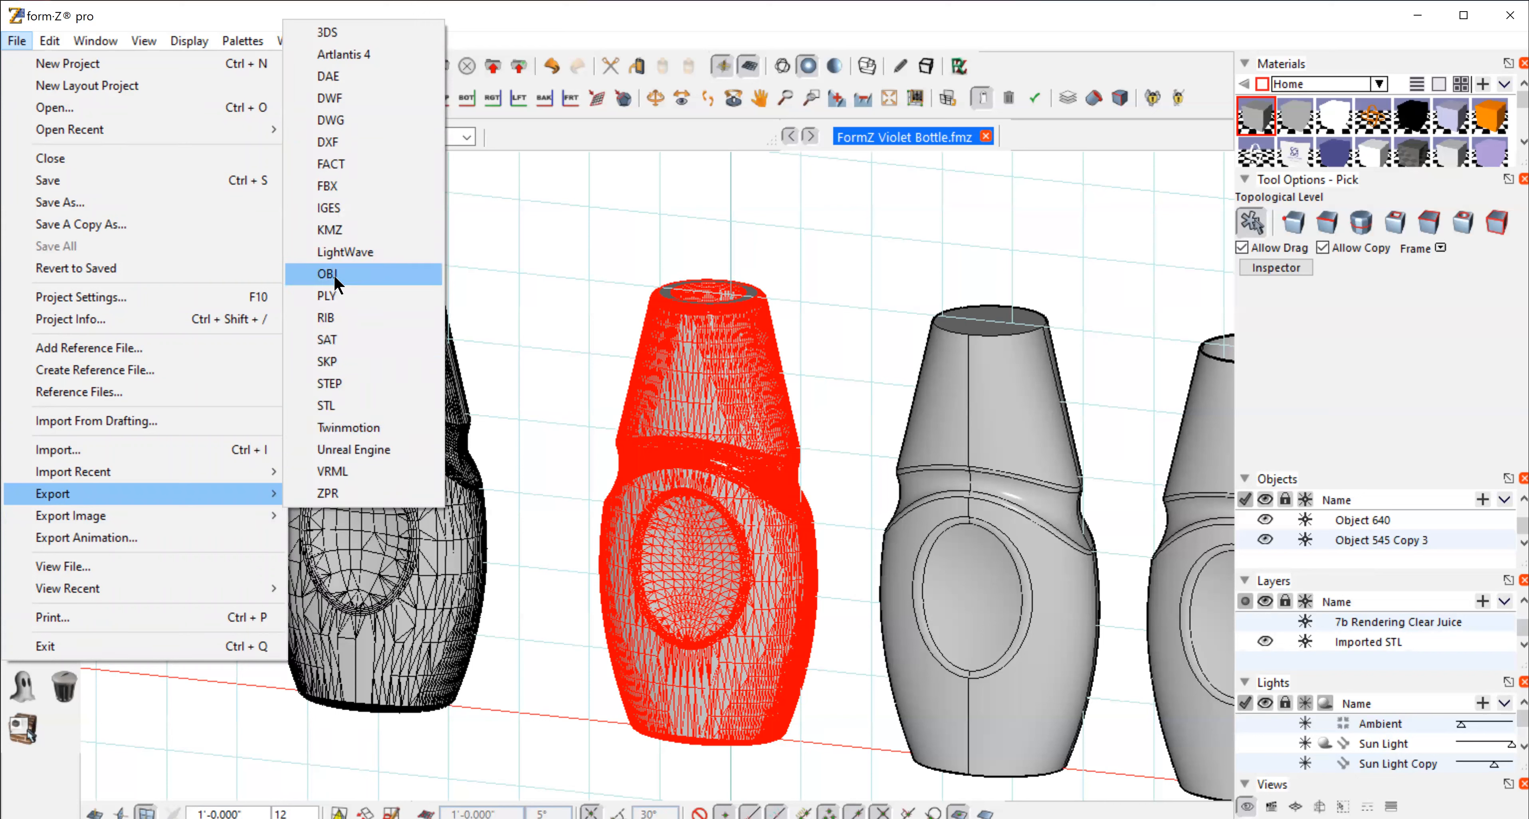
click(324, 407)
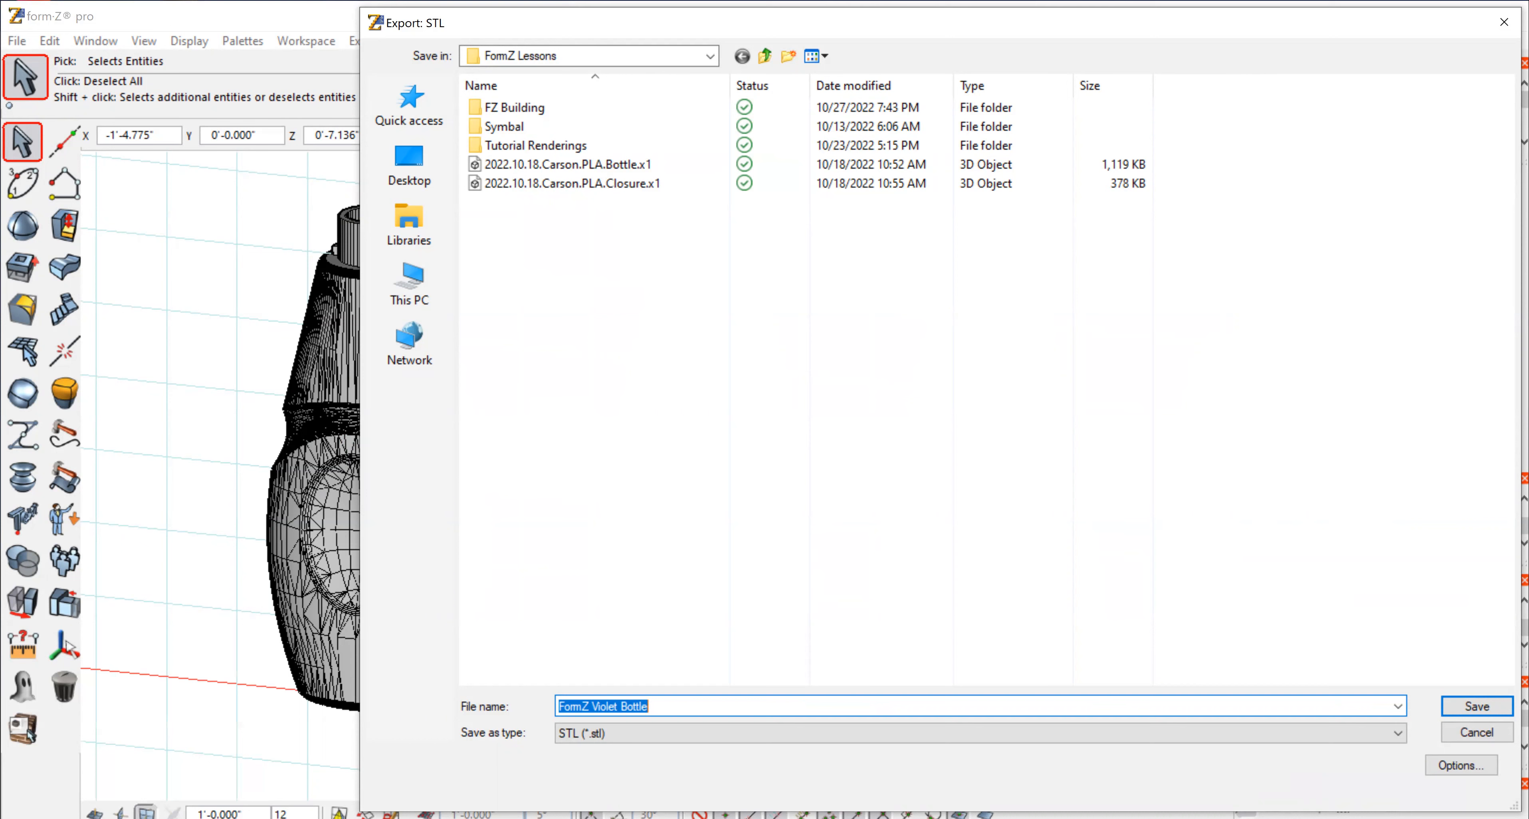
click(1478, 732)
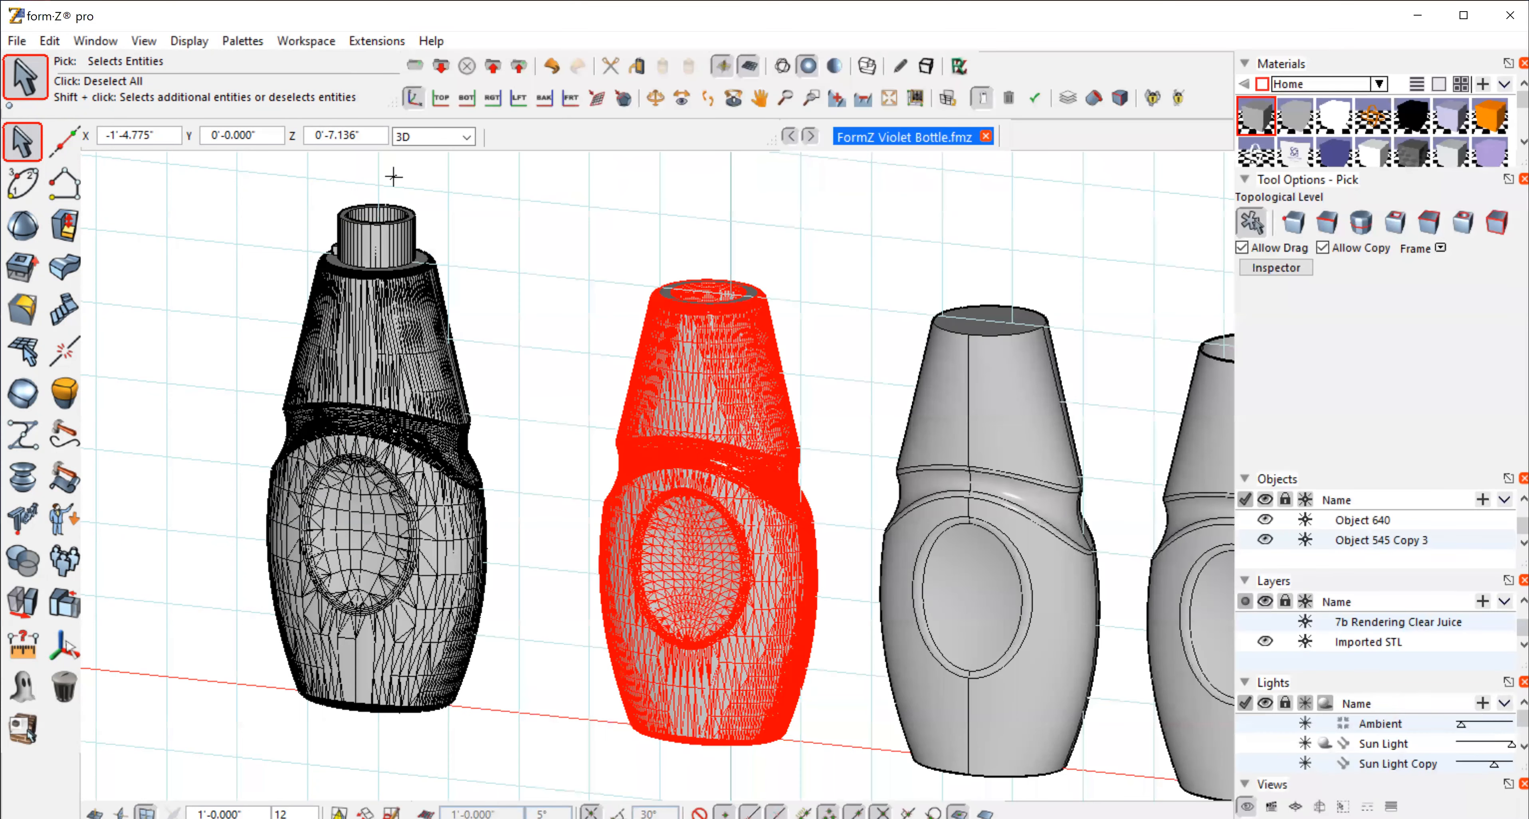